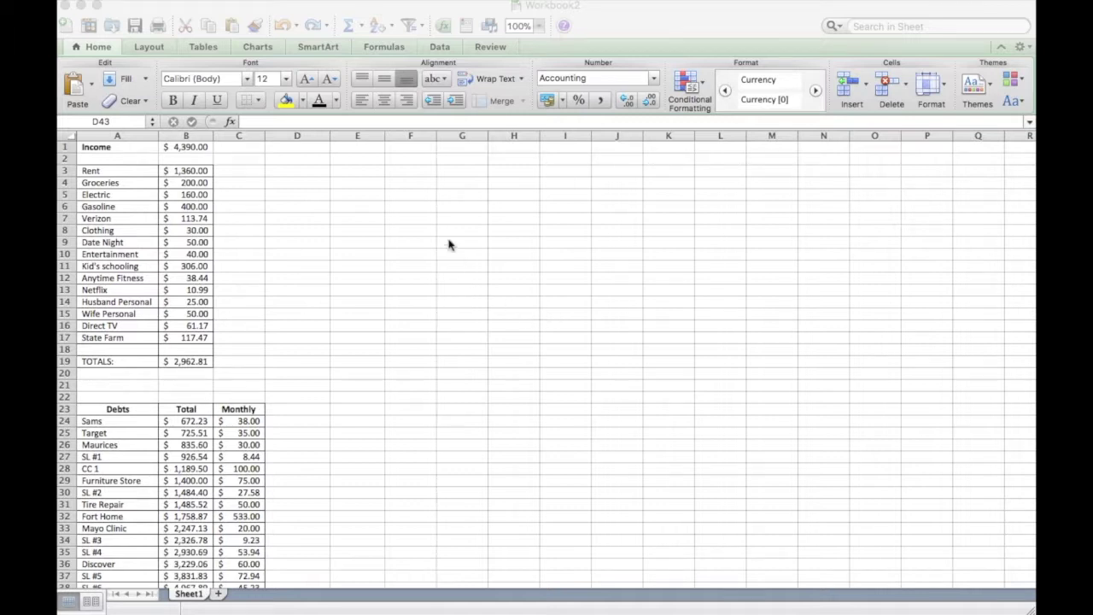
Examine the monthly income in B1, the expense list in A3:A17 and the debts listed in A24:A39
click(124, 149)
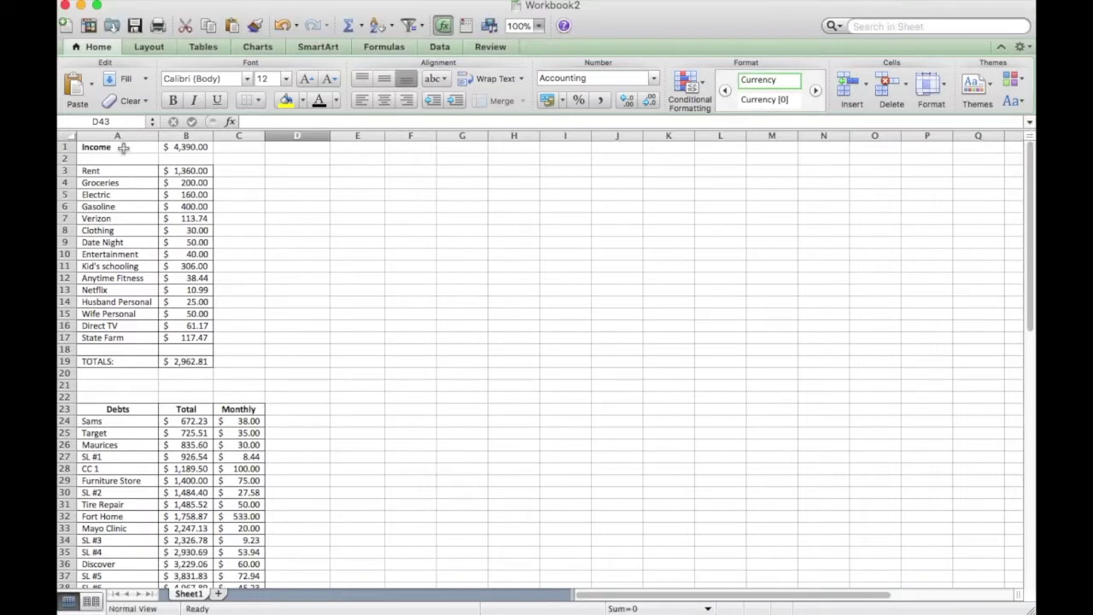
click(123, 148)
click(189, 151)
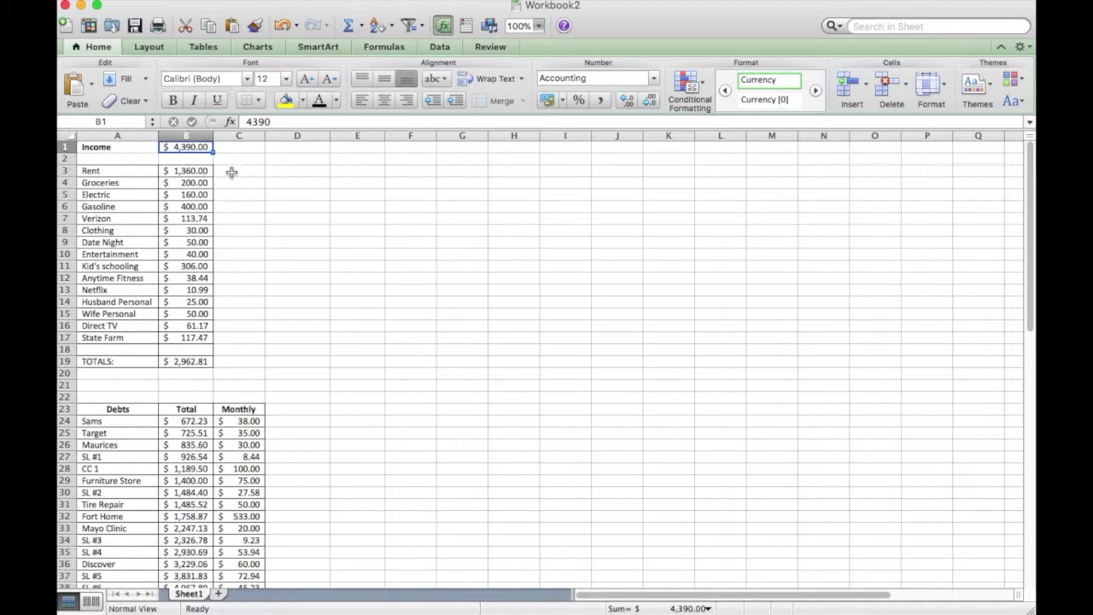
drag(151, 171, 130, 339)
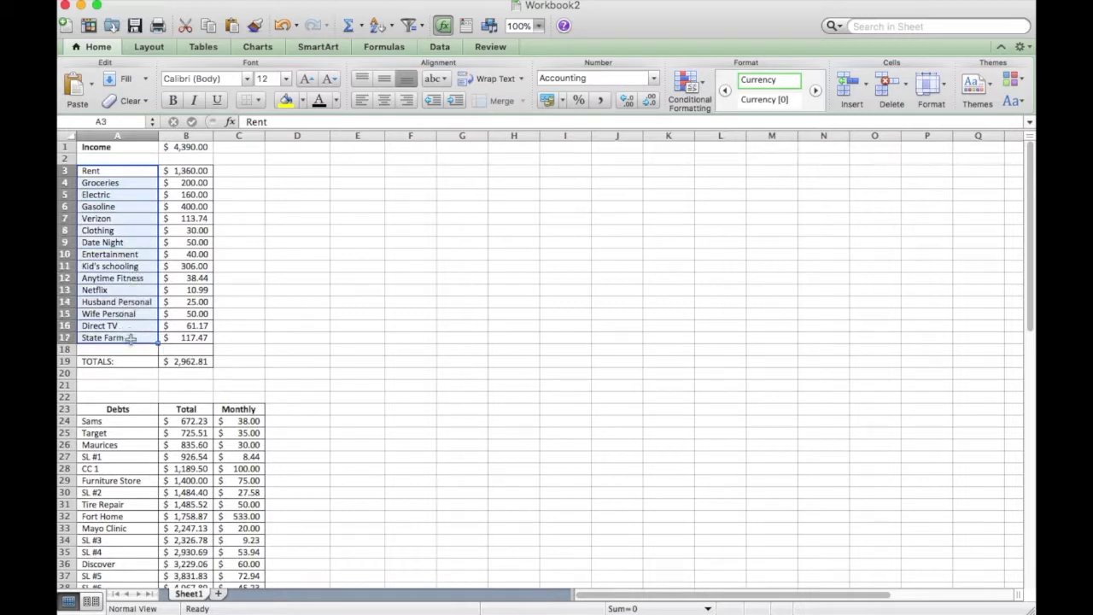
click(357, 323)
scroll(358, 320, down, 4)
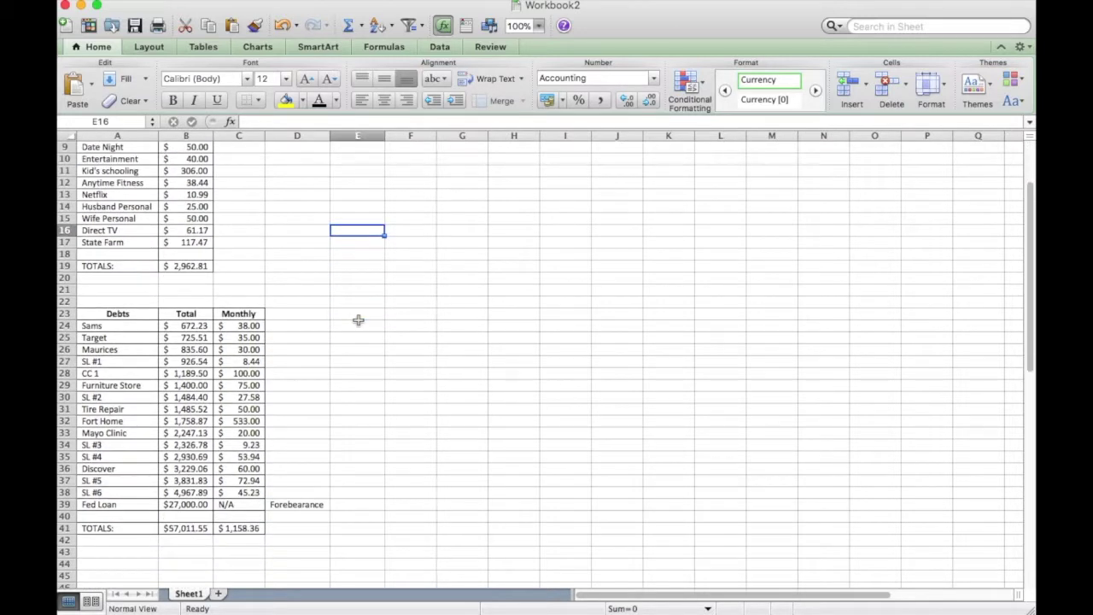
scroll(358, 320, down, 2)
drag(124, 303, 120, 481)
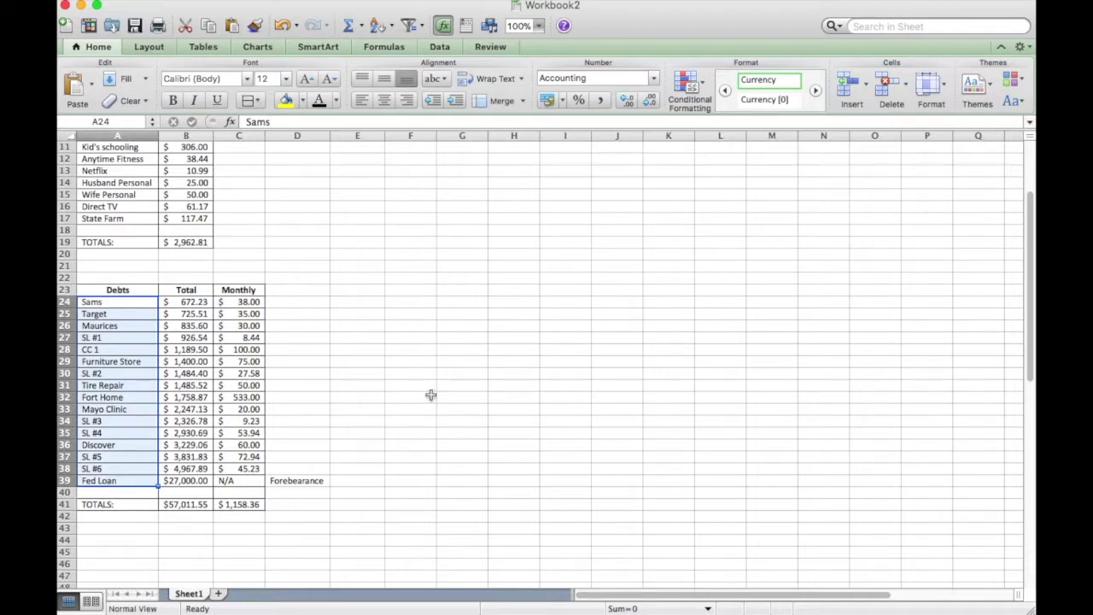
scroll(419, 376, up, 5)
click(395, 337)
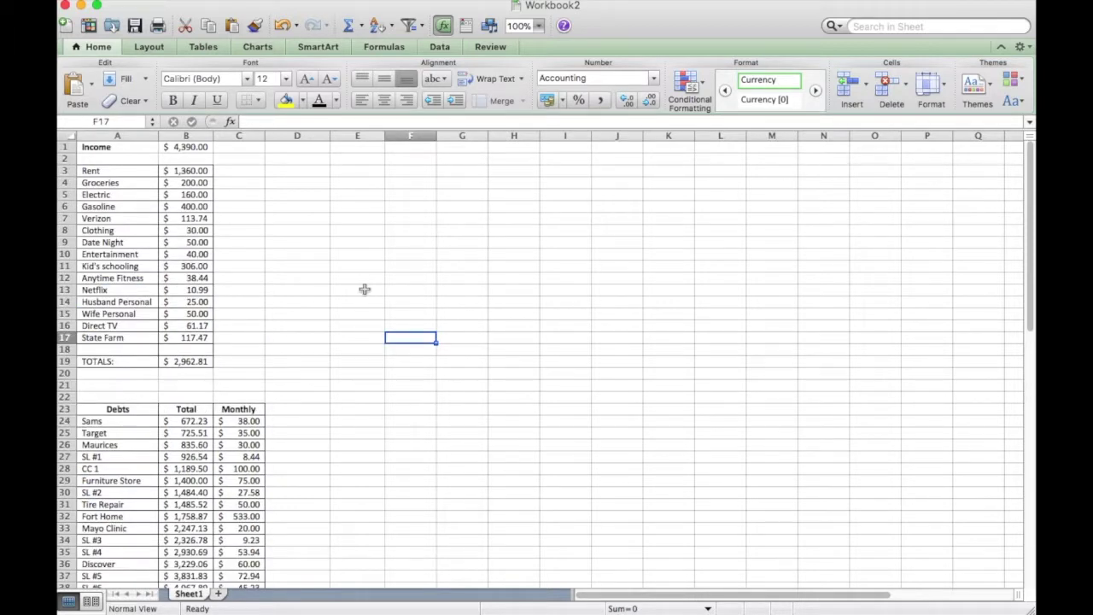
scroll(365, 289, down, 5)
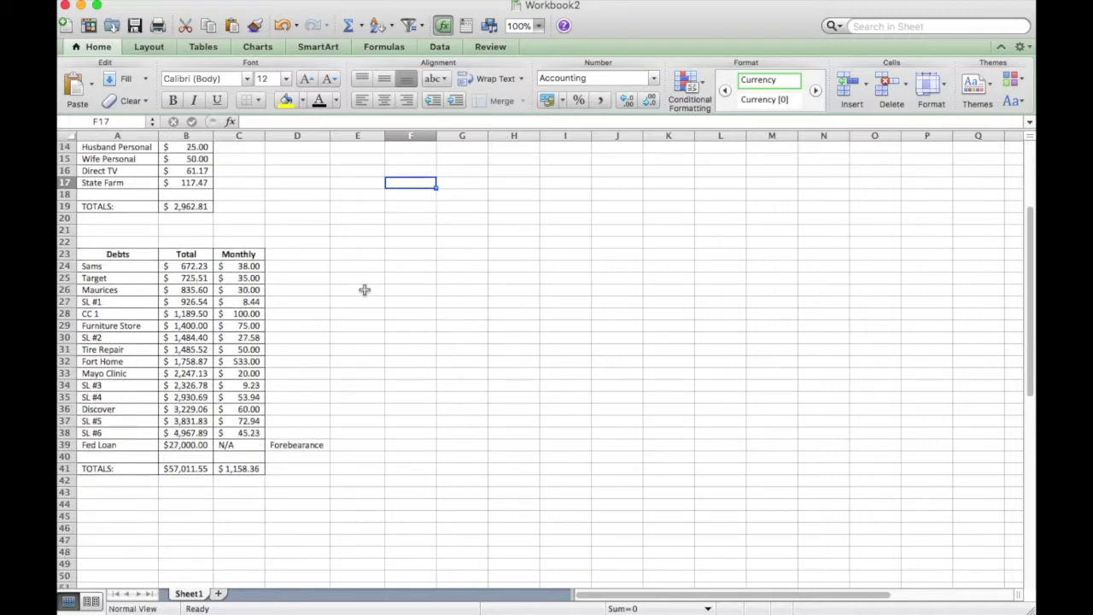
scroll(365, 289, up, 5)
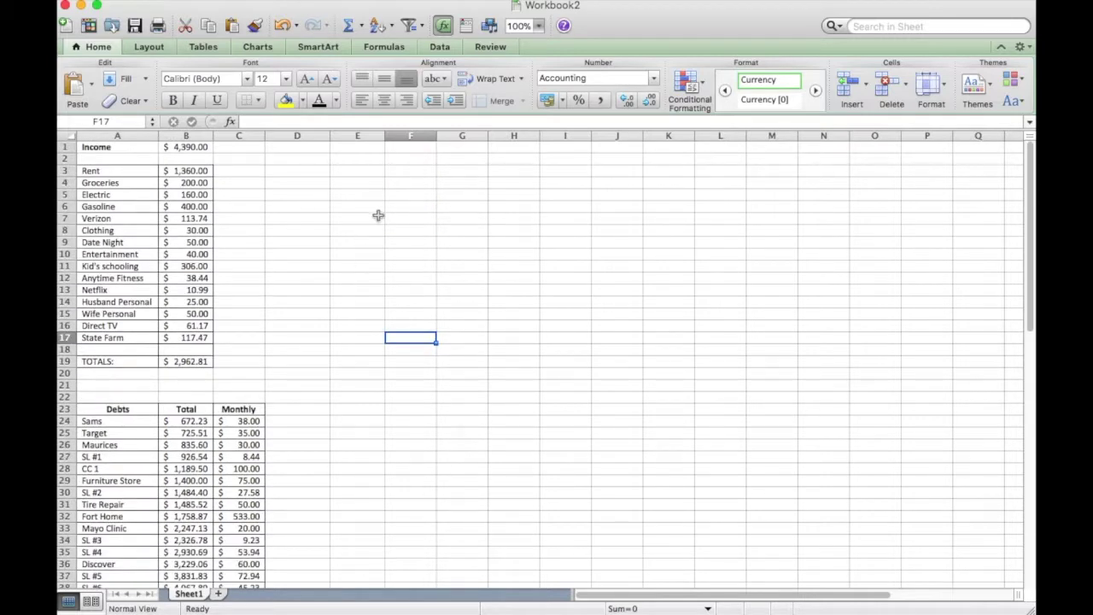
Enter the household note "2 adults / 1 child" in cell G1
click(459, 147)
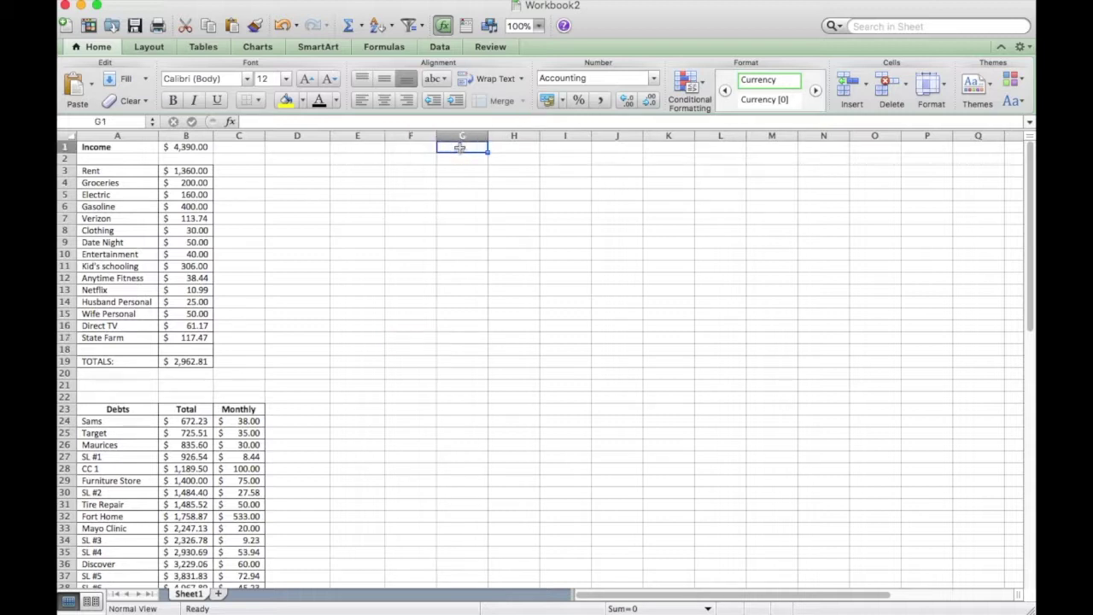
text(2 ad)
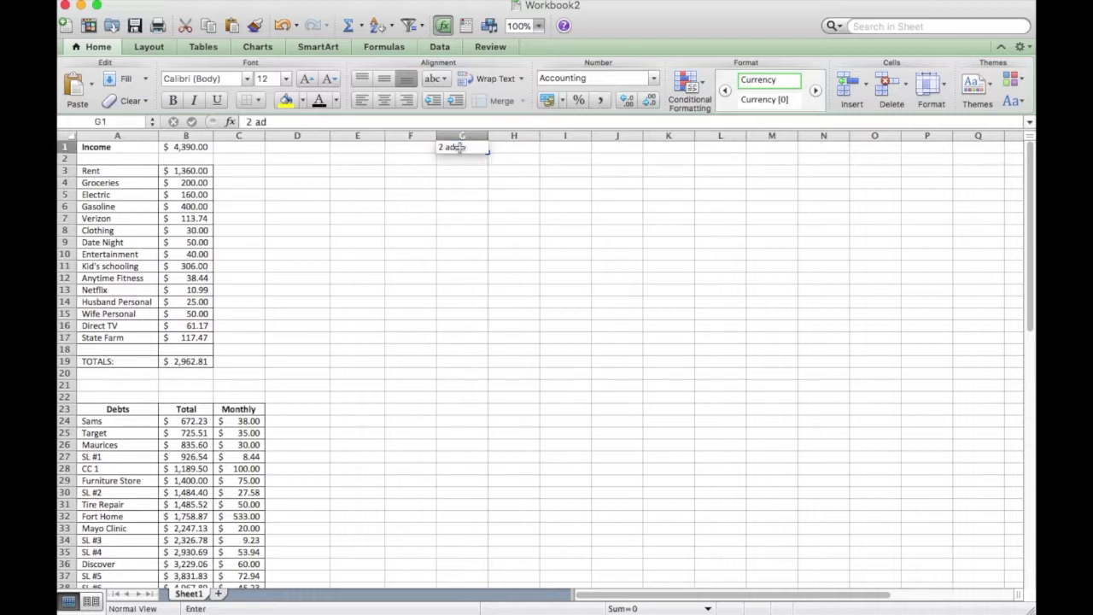
text(ult)
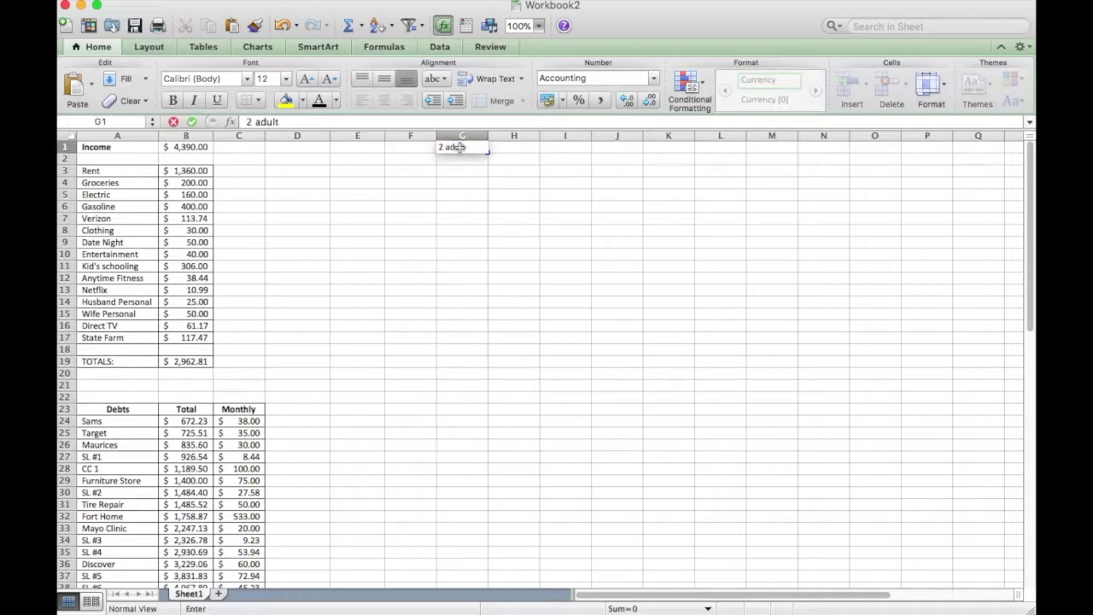
text(s / 1 child)
key(Return)
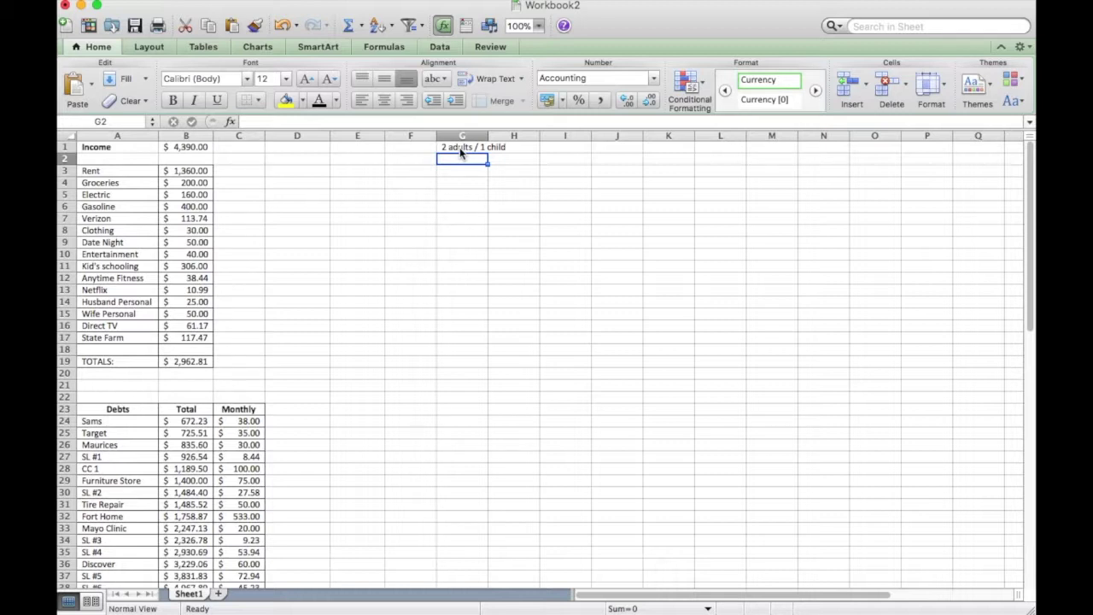
Add the notes "Mid west" in G2 and "BS 2" in G3 below the household note
text(Mid )
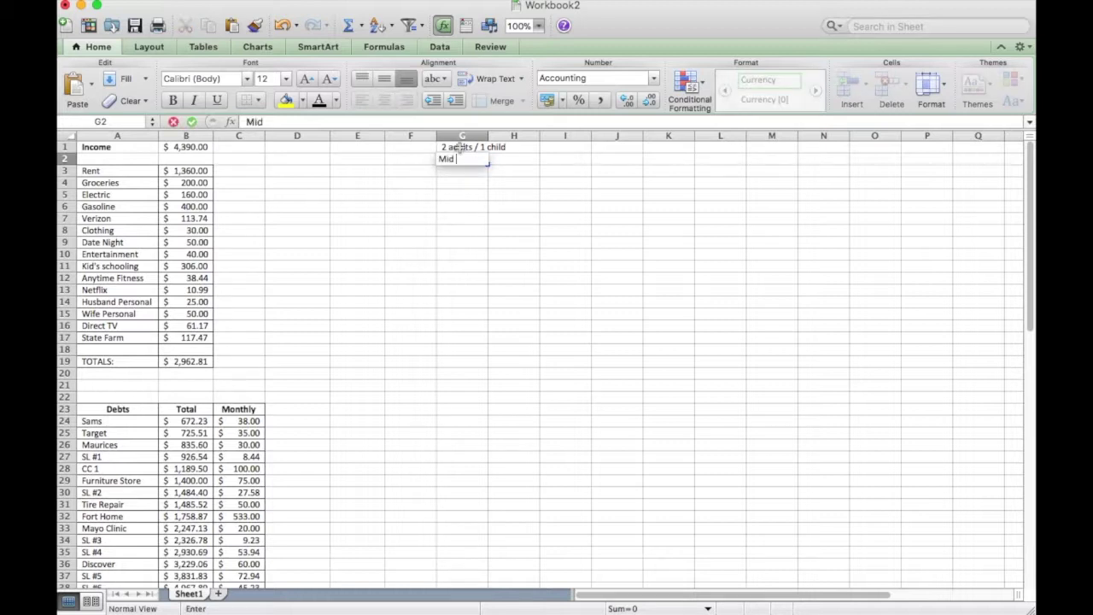
text(west)
key(Return)
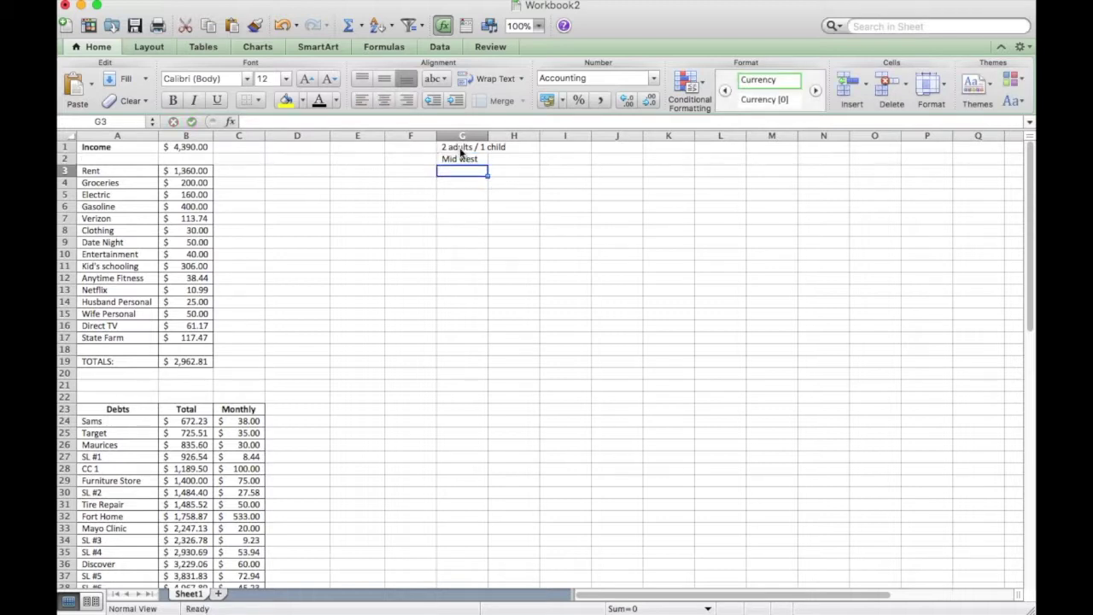
text(BS 2)
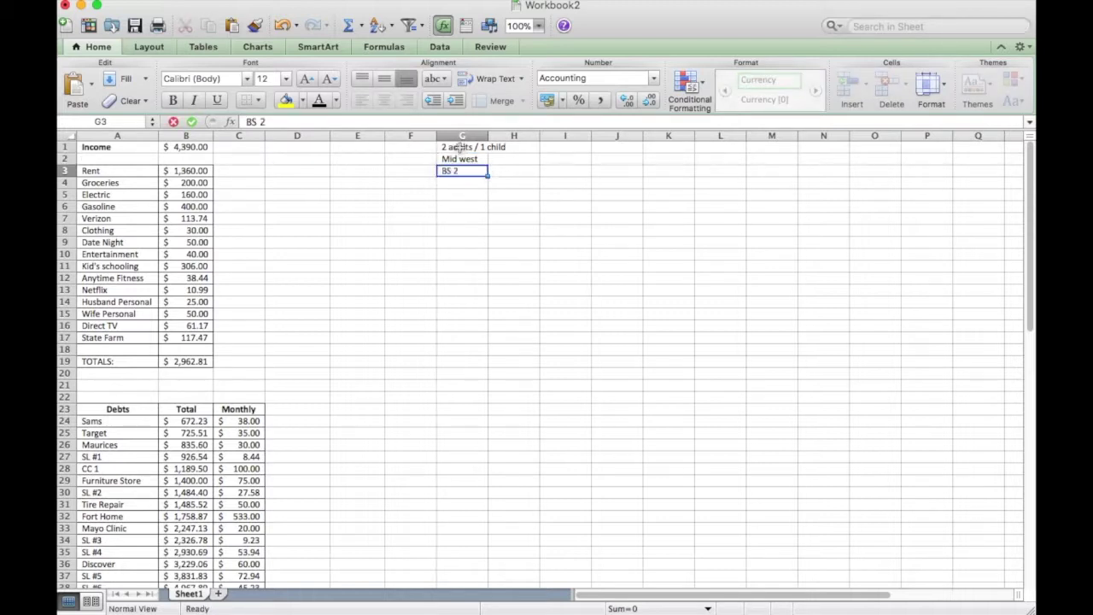
key(Return)
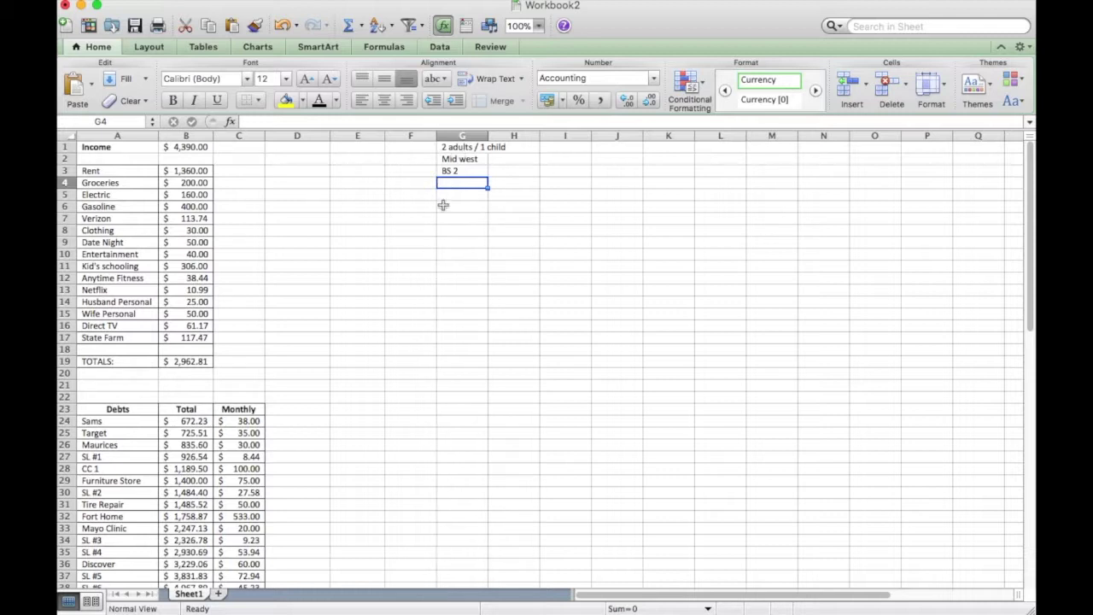
Review the debt balances in B24:B39 and compare the debts table with the expense list
scroll(438, 210, down, 3)
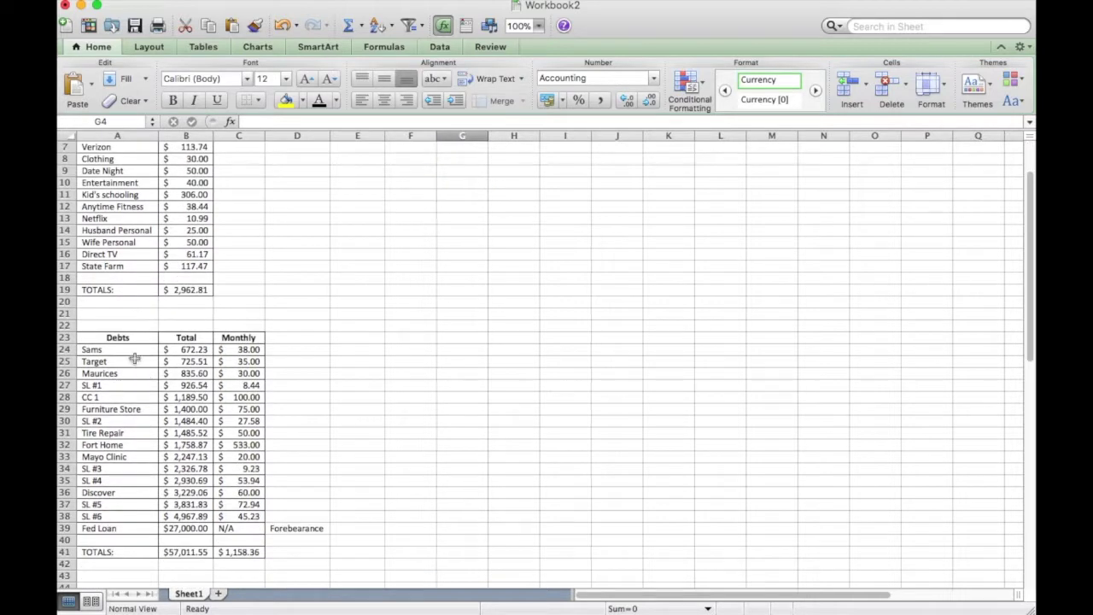
drag(182, 352, 184, 531)
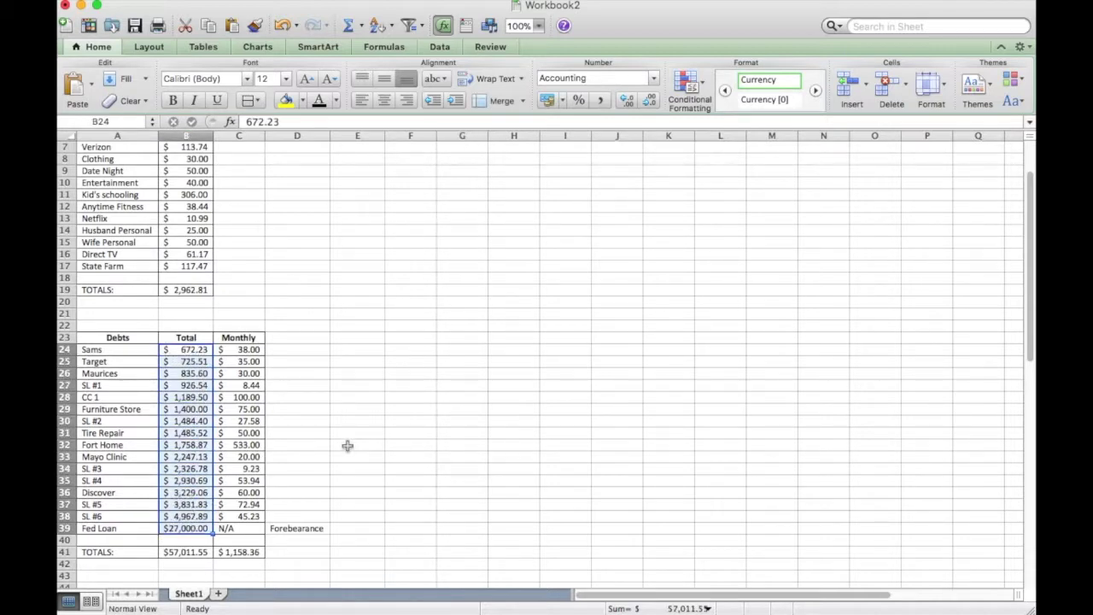
scroll(347, 446, up, 3)
click(357, 349)
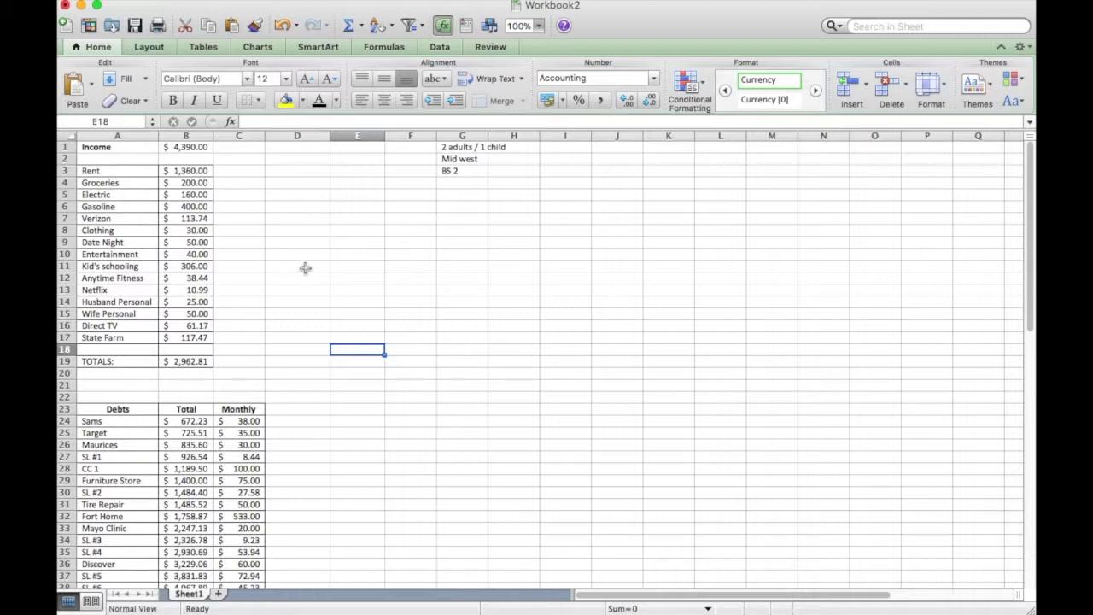
scroll(303, 270, down, 8)
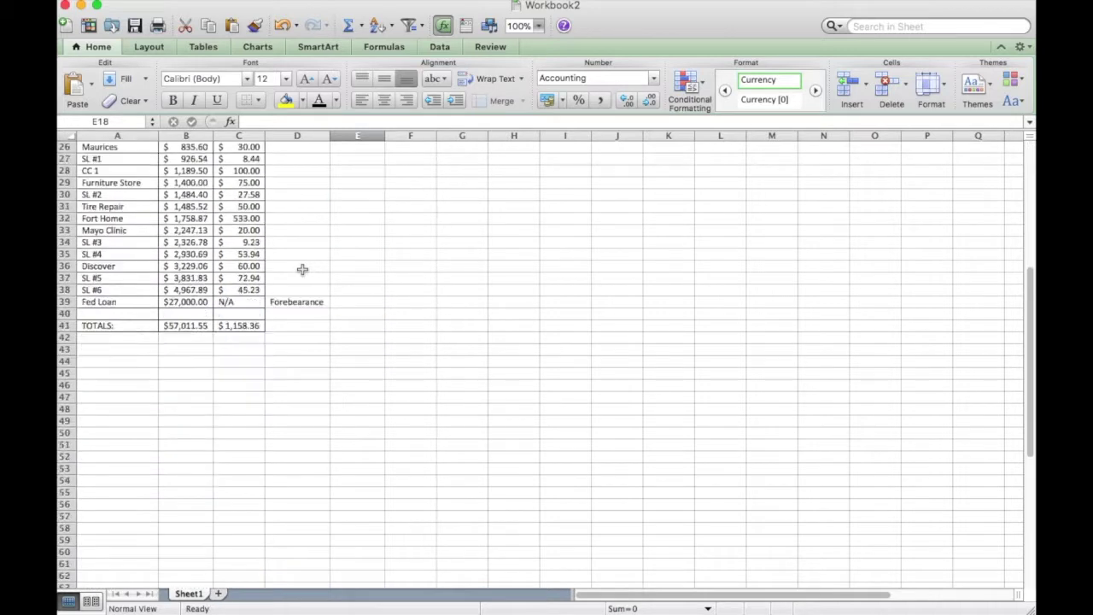
scroll(327, 291, up, 8)
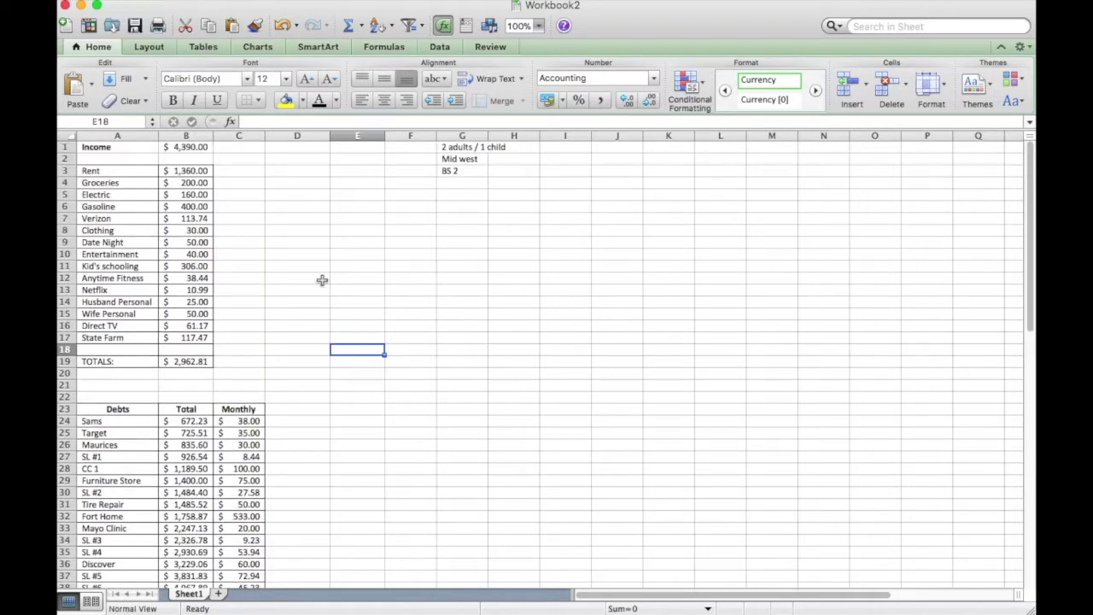
Mark the Rent, Groceries, Electric and Gasoline labels in A3:A6 with red text
click(138, 173)
click(128, 184)
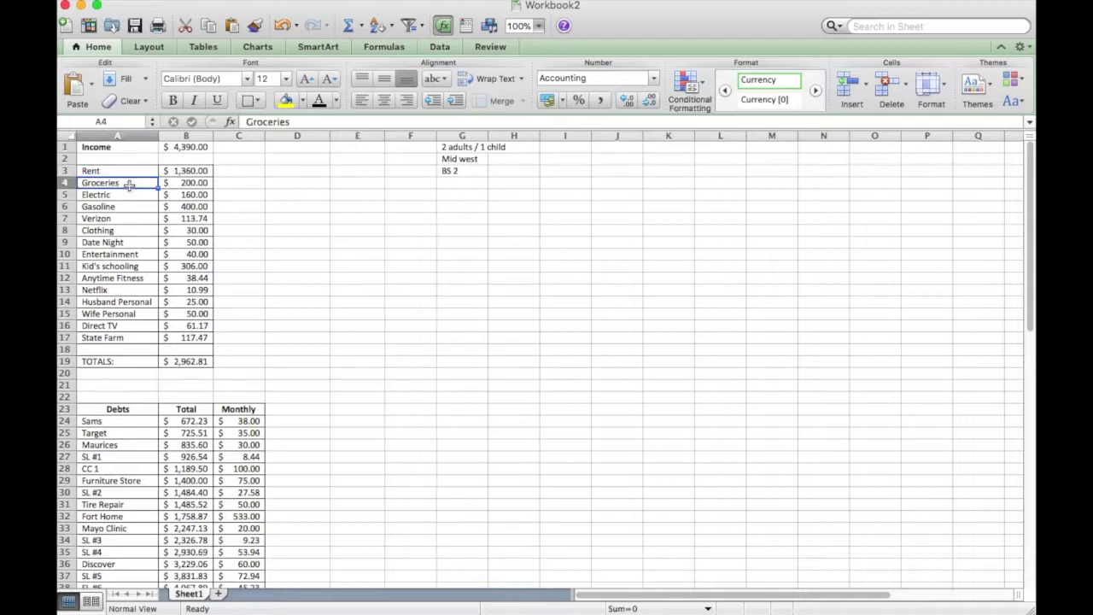
click(126, 195)
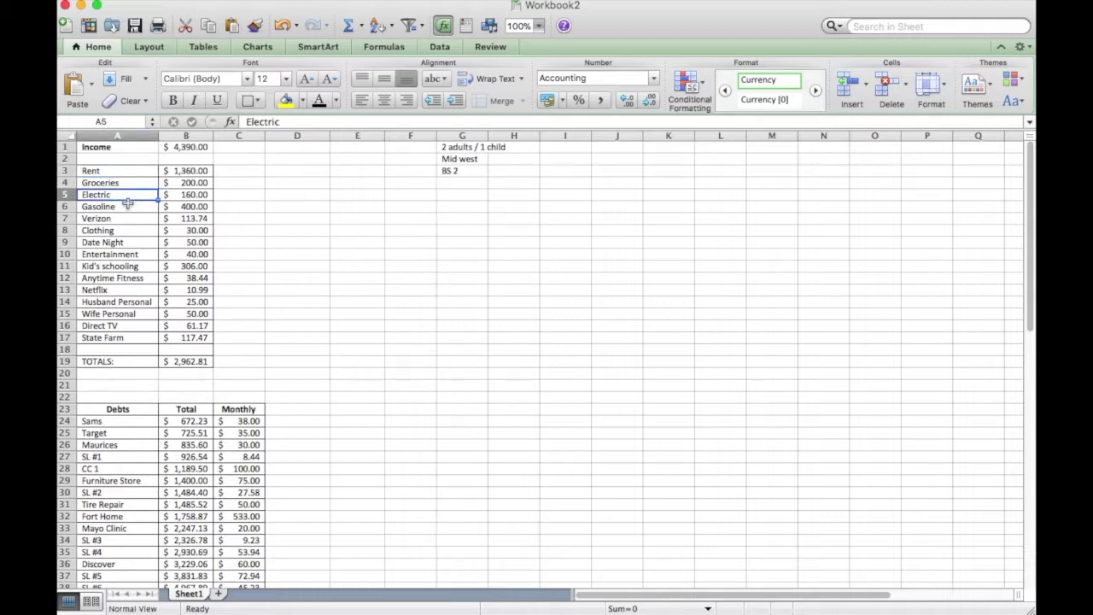
click(126, 209)
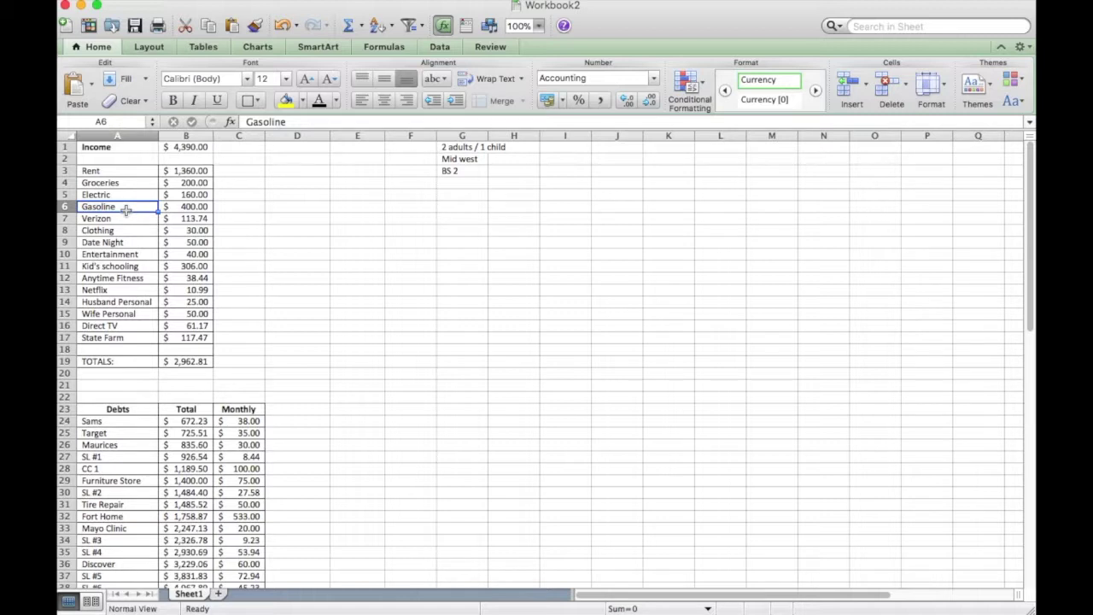
drag(120, 173, 126, 209)
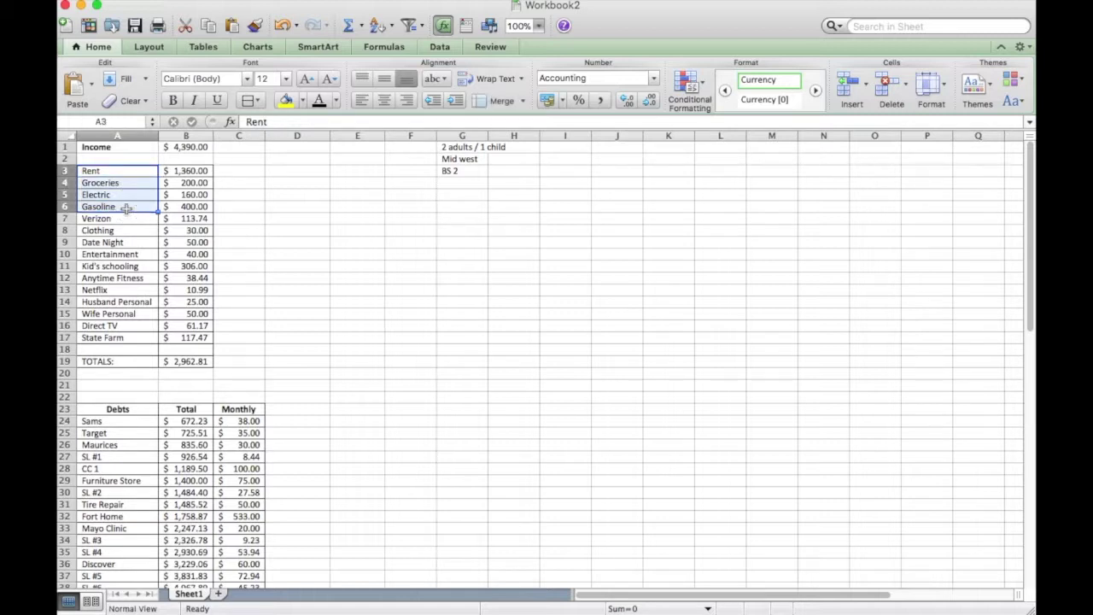
click(333, 101)
click(337, 103)
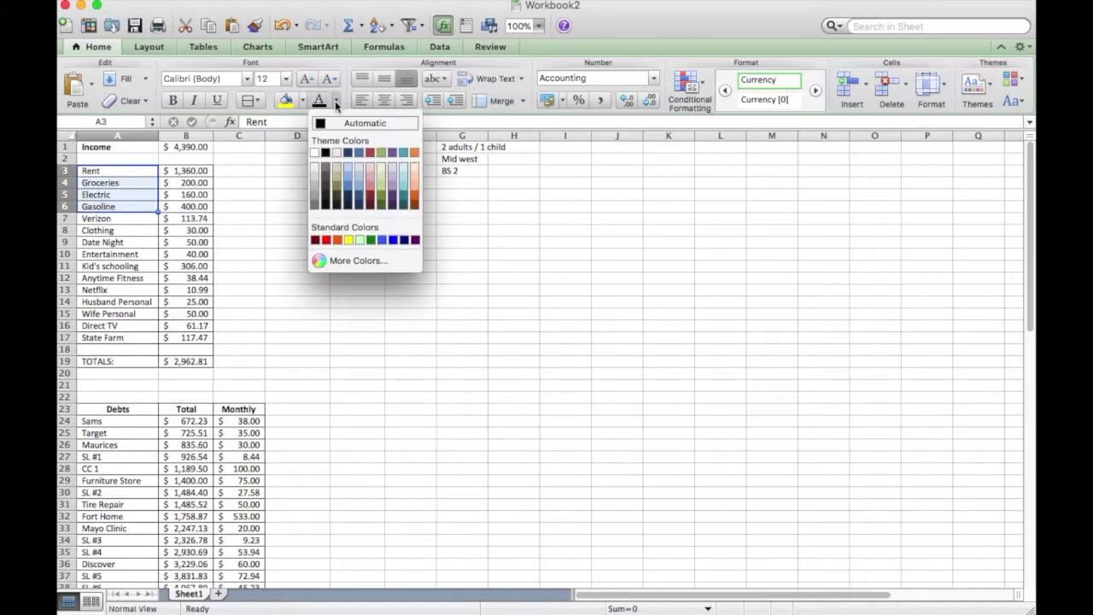
click(327, 242)
click(284, 207)
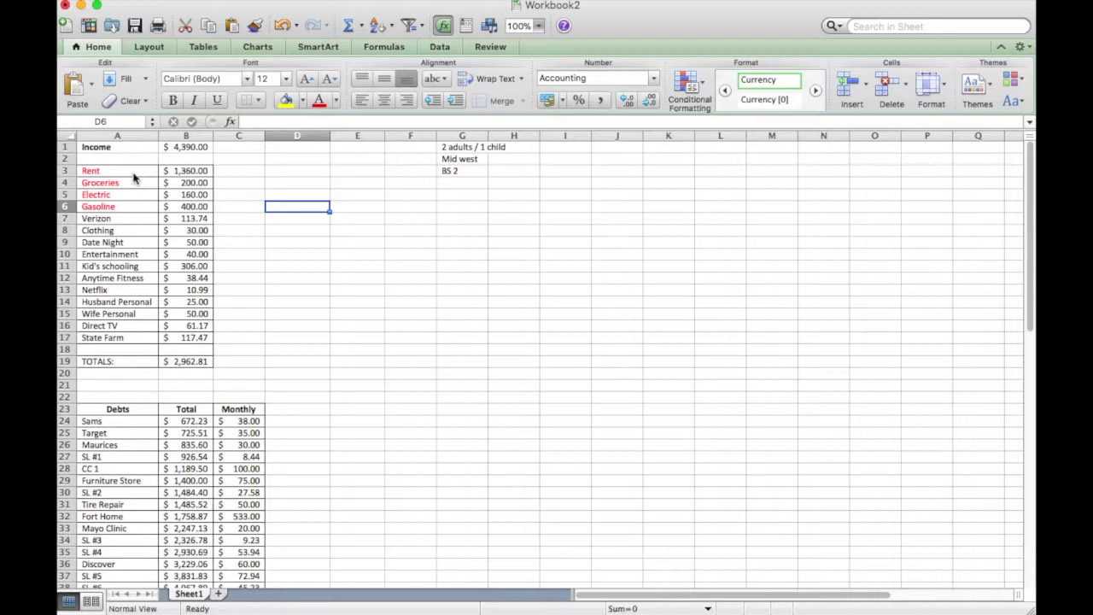
click(285, 244)
click(121, 207)
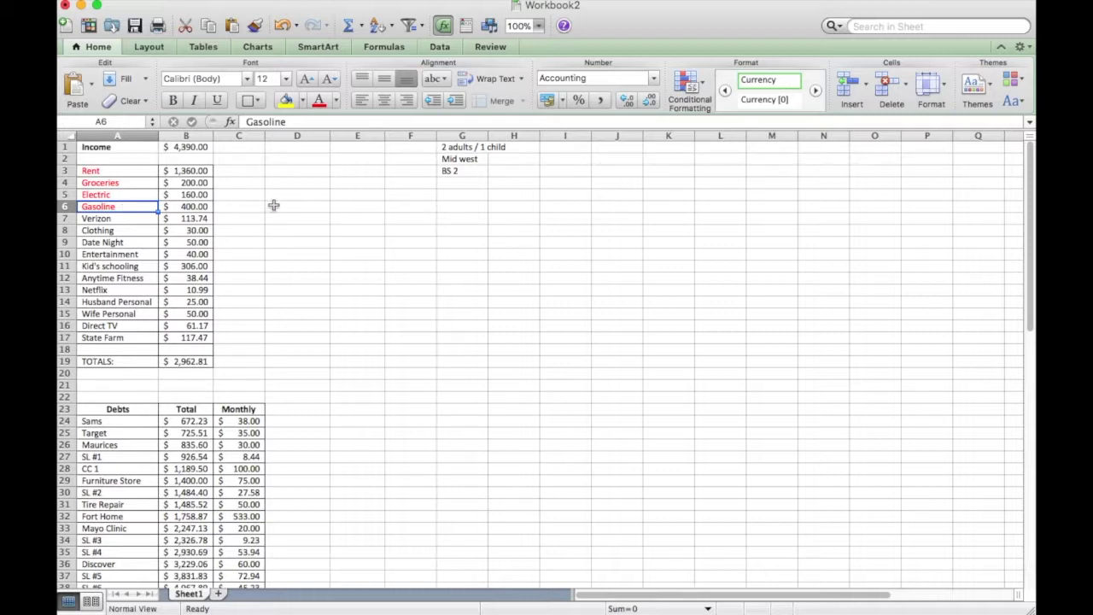
click(273, 206)
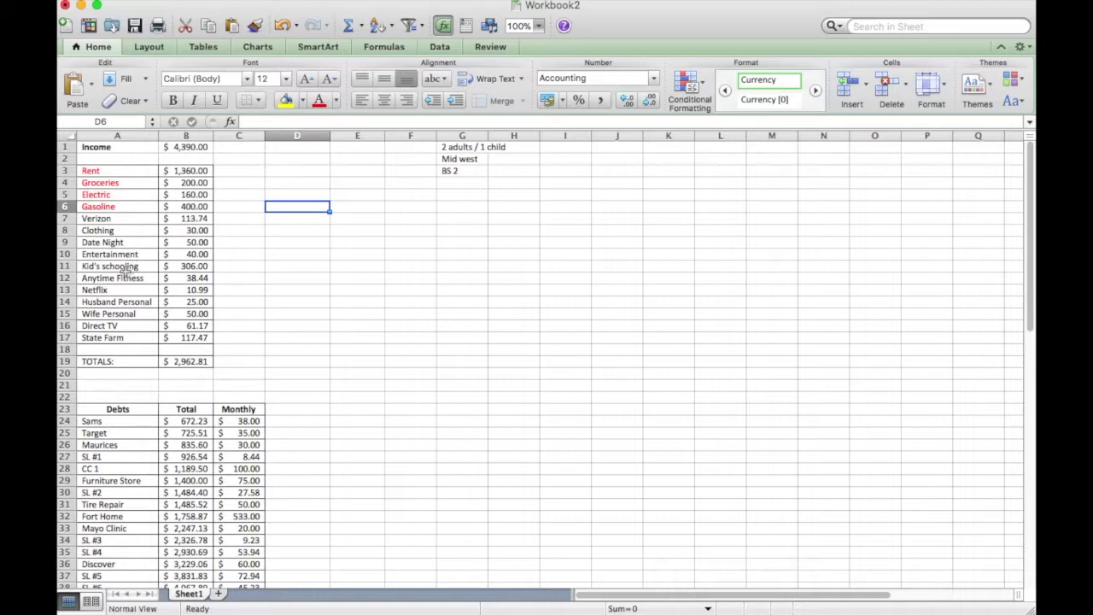
Color the text of the remaining expense labels, Verizon through State Farm in A7:A17, blue
click(119, 219)
click(125, 234)
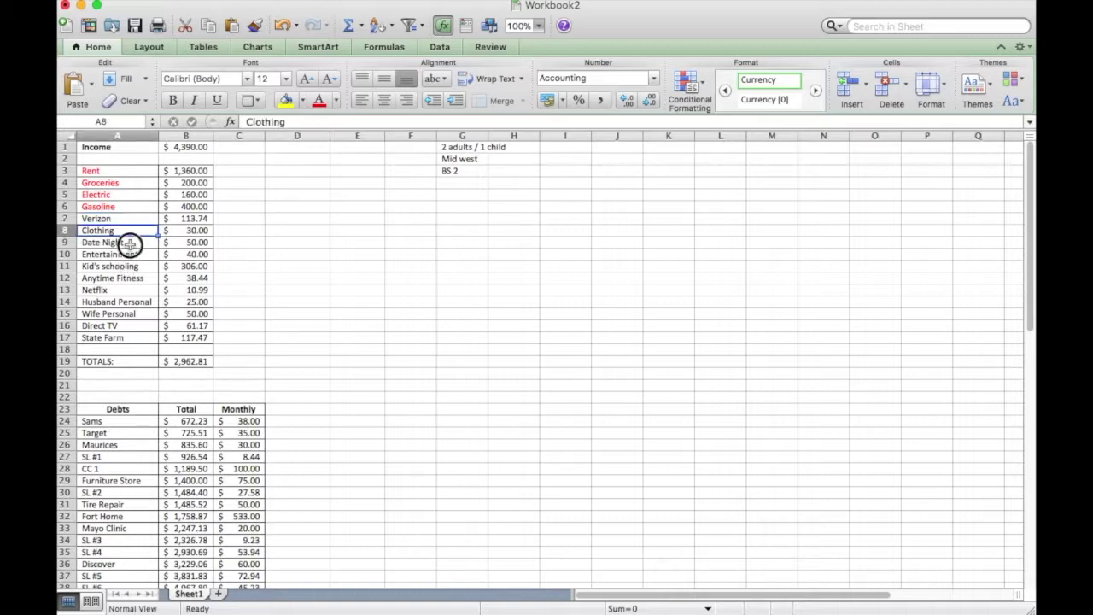
click(132, 243)
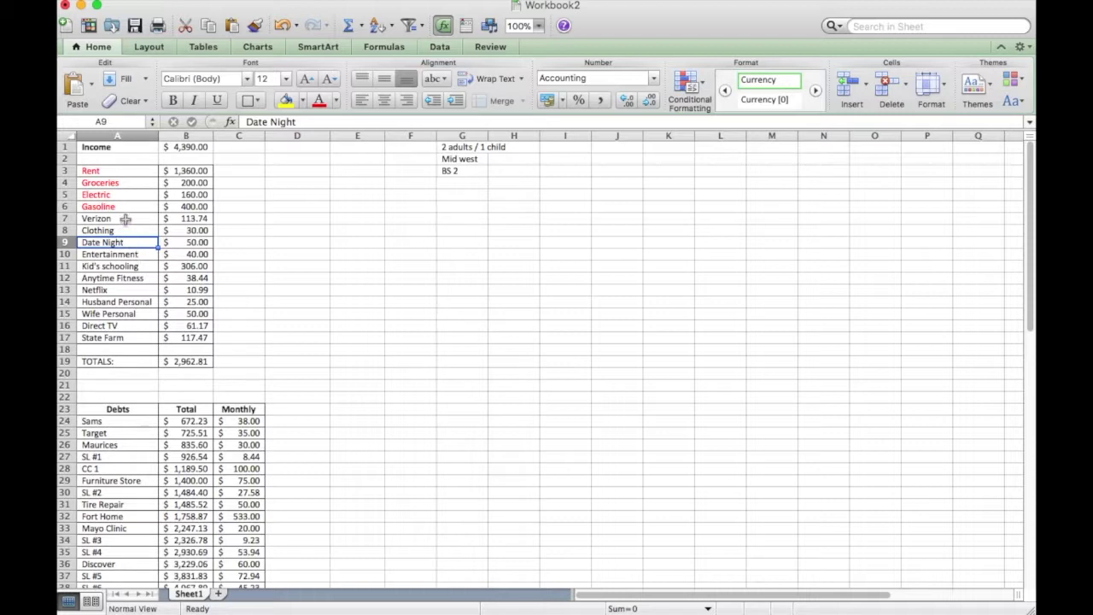
drag(127, 220, 128, 340)
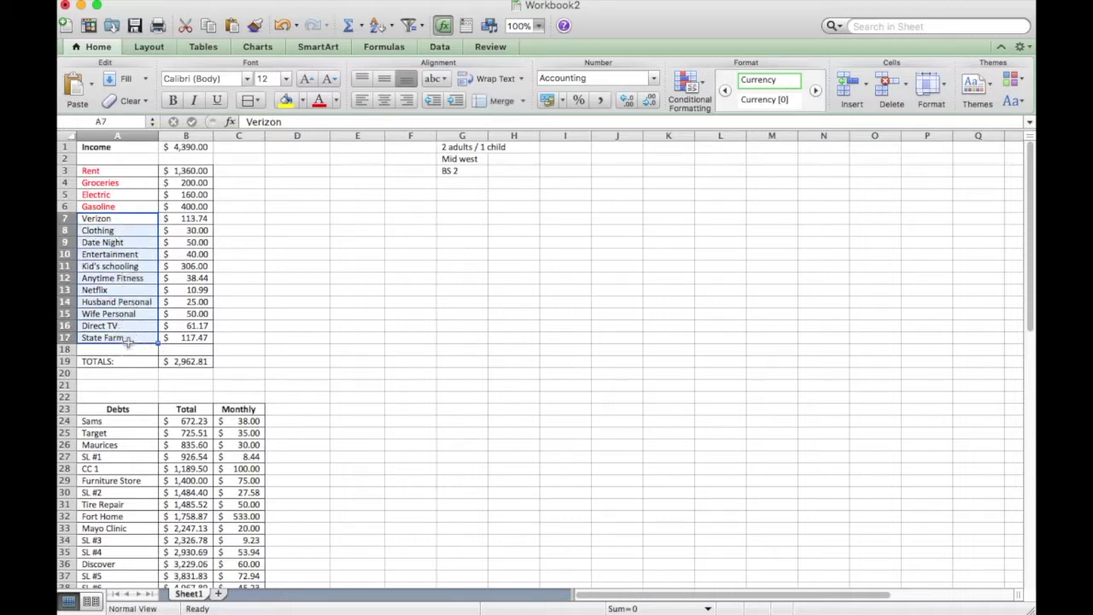
click(337, 101)
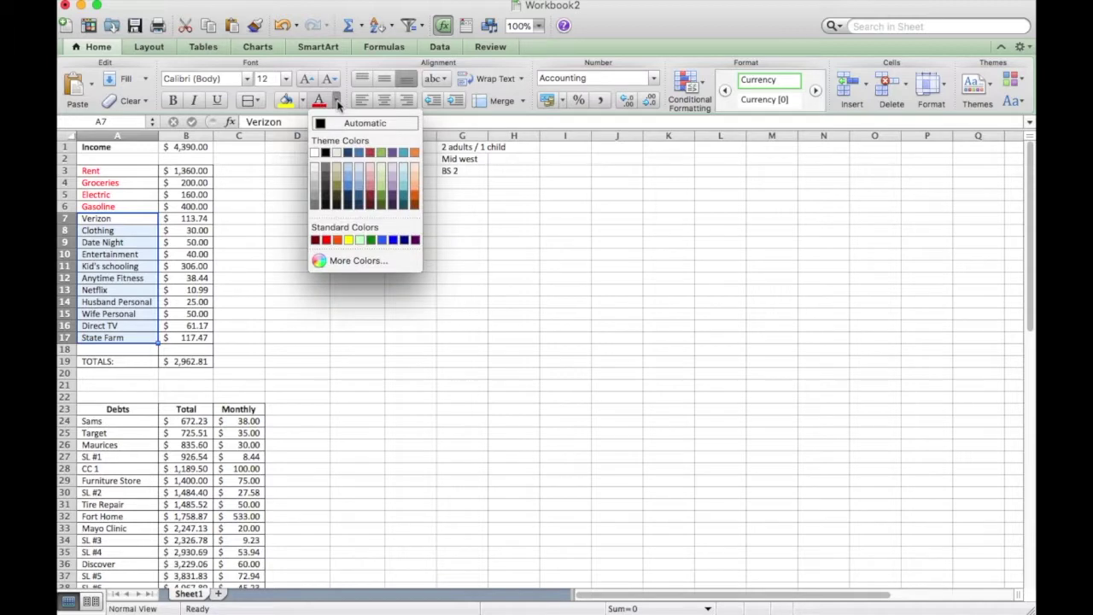
click(381, 239)
click(340, 260)
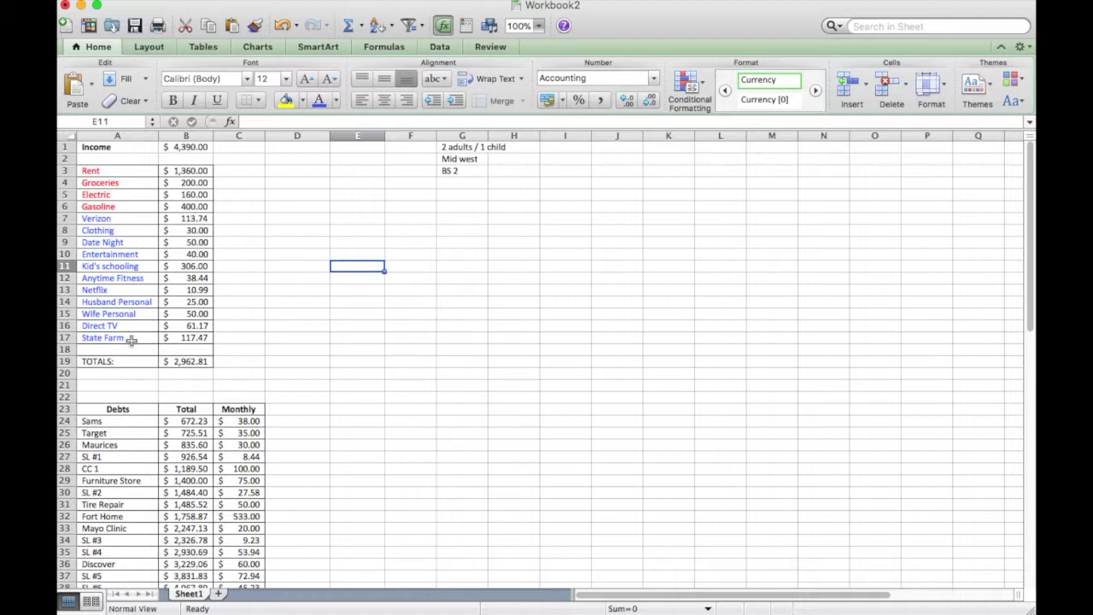
click(129, 219)
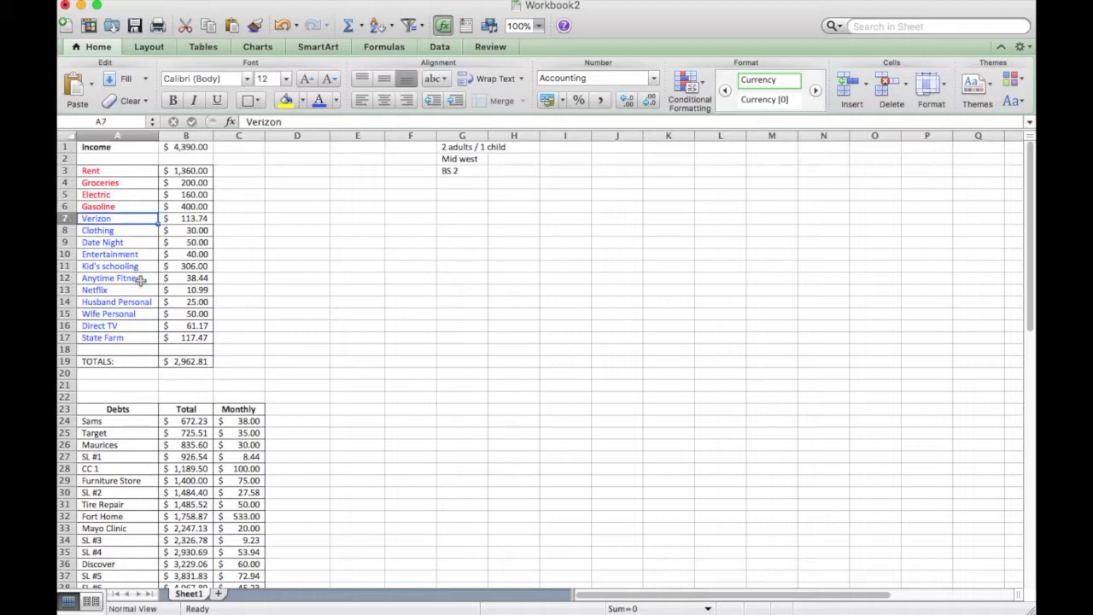
click(135, 328)
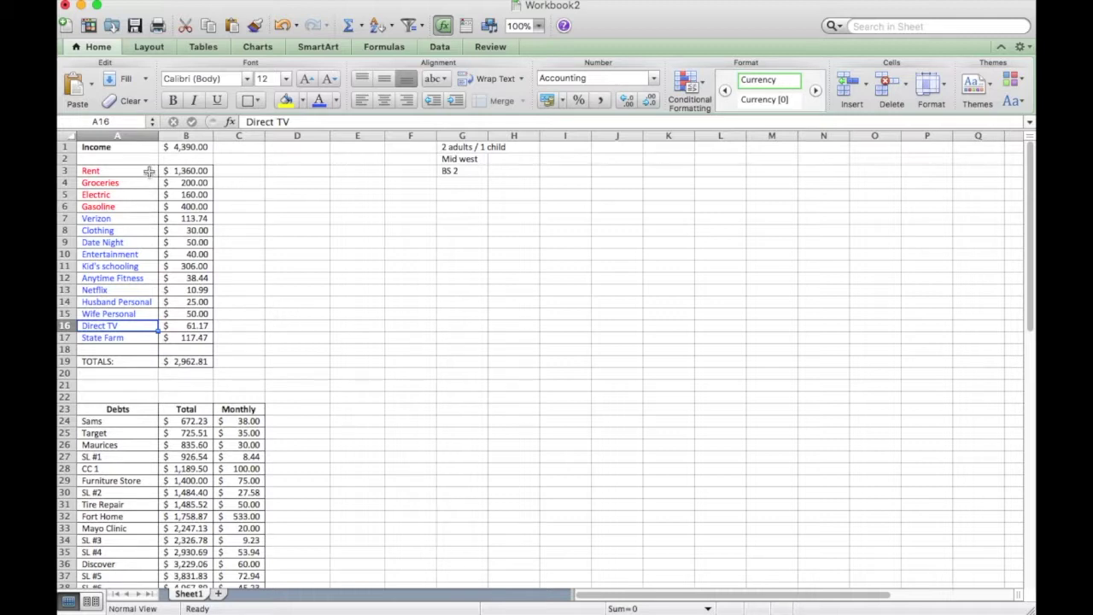
drag(150, 172, 146, 208)
click(338, 268)
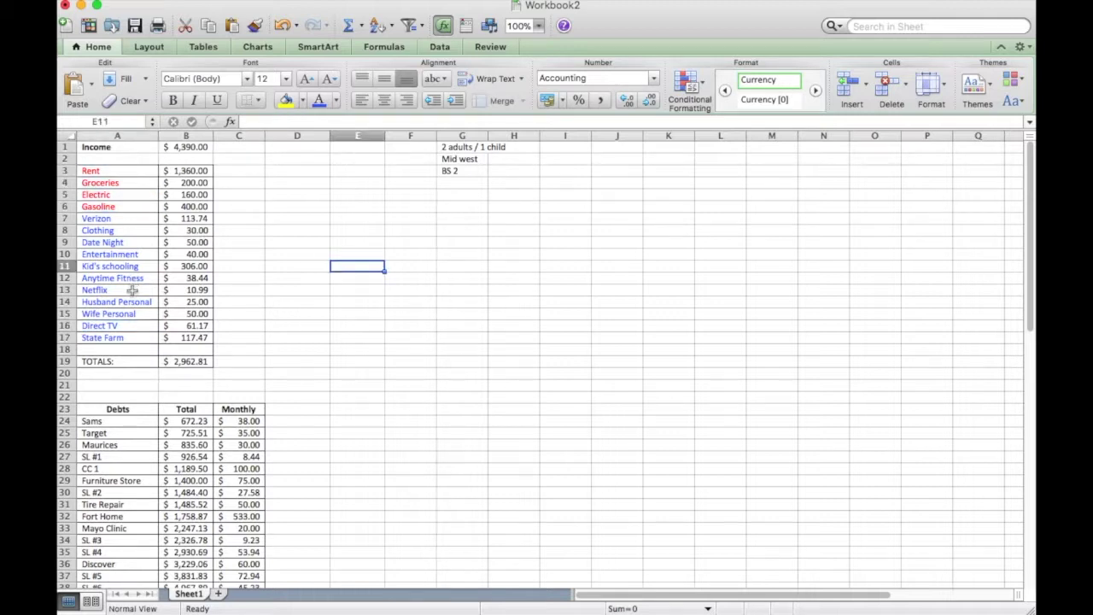
click(287, 315)
click(315, 268)
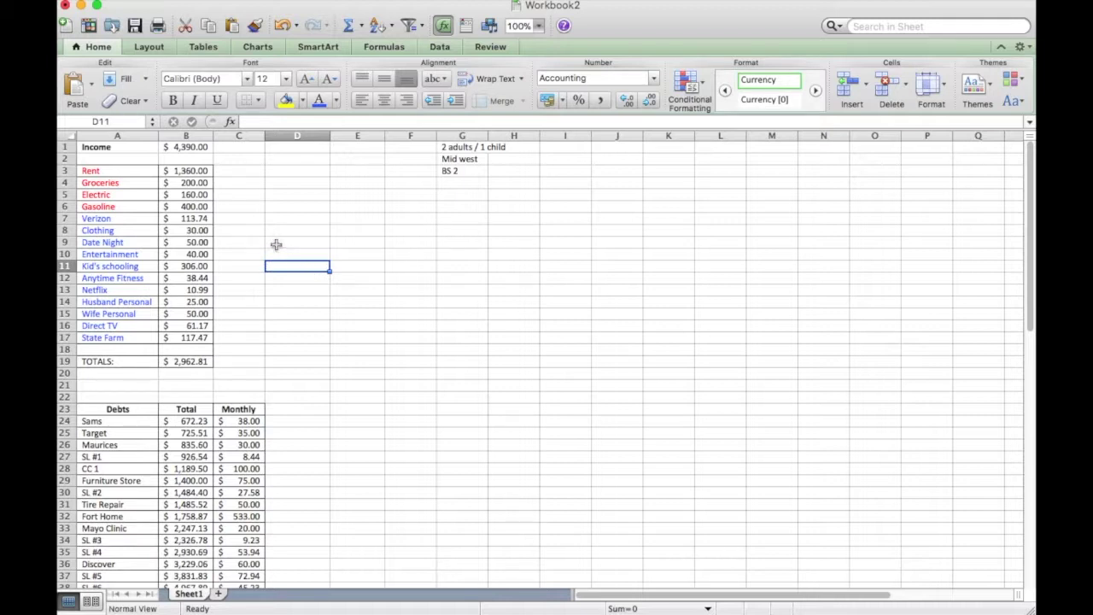
click(251, 230)
click(244, 336)
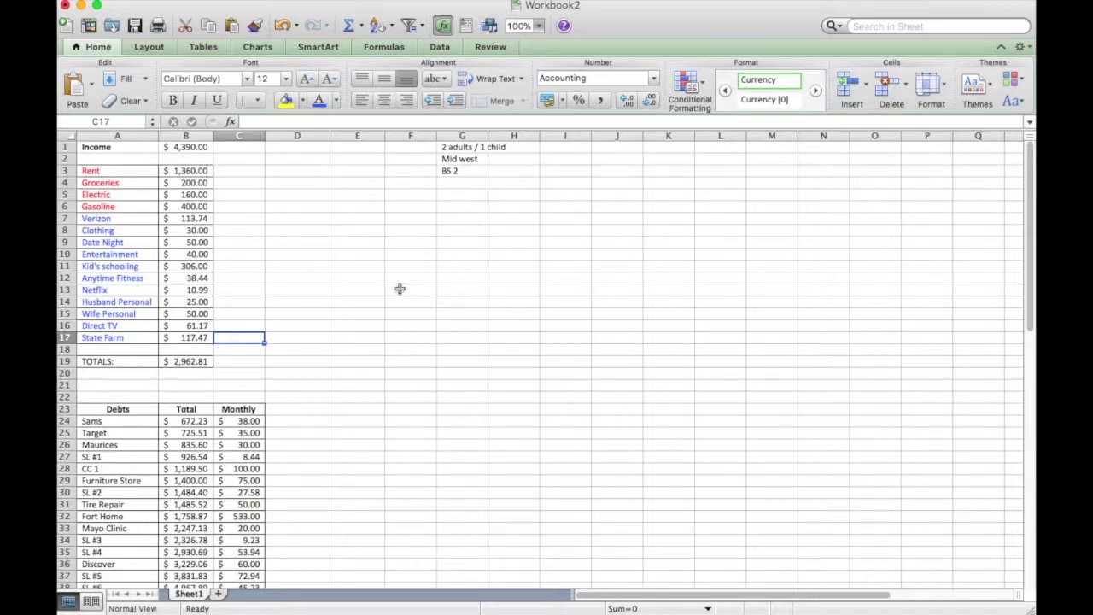
Review the debts table, checking the monthly payments in C24:C38 against the monthly total in C41
scroll(346, 274, down, 3)
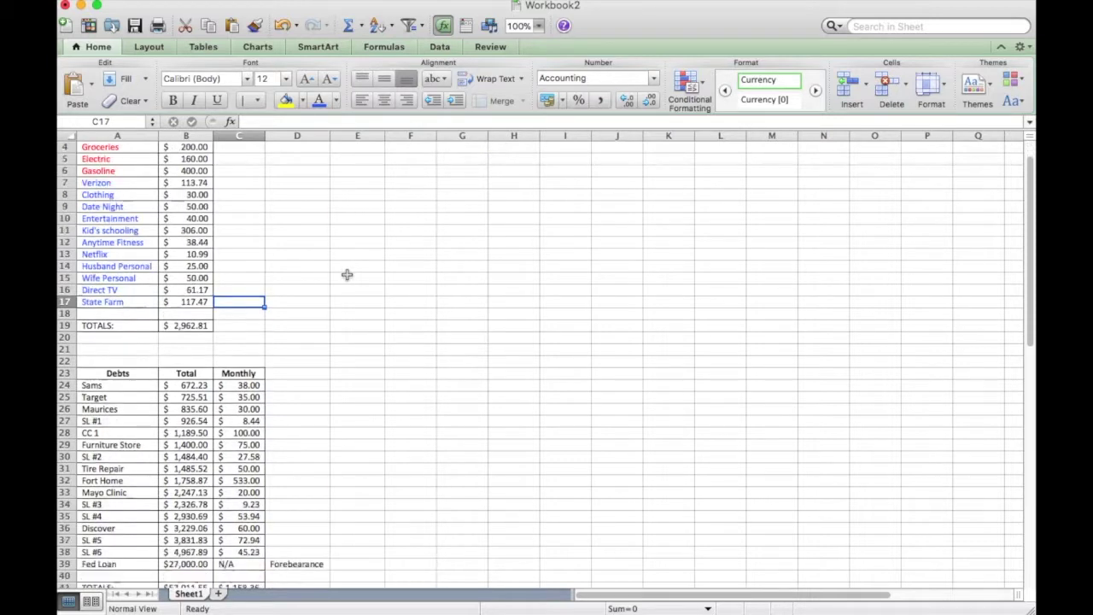
scroll(325, 256, down, 3)
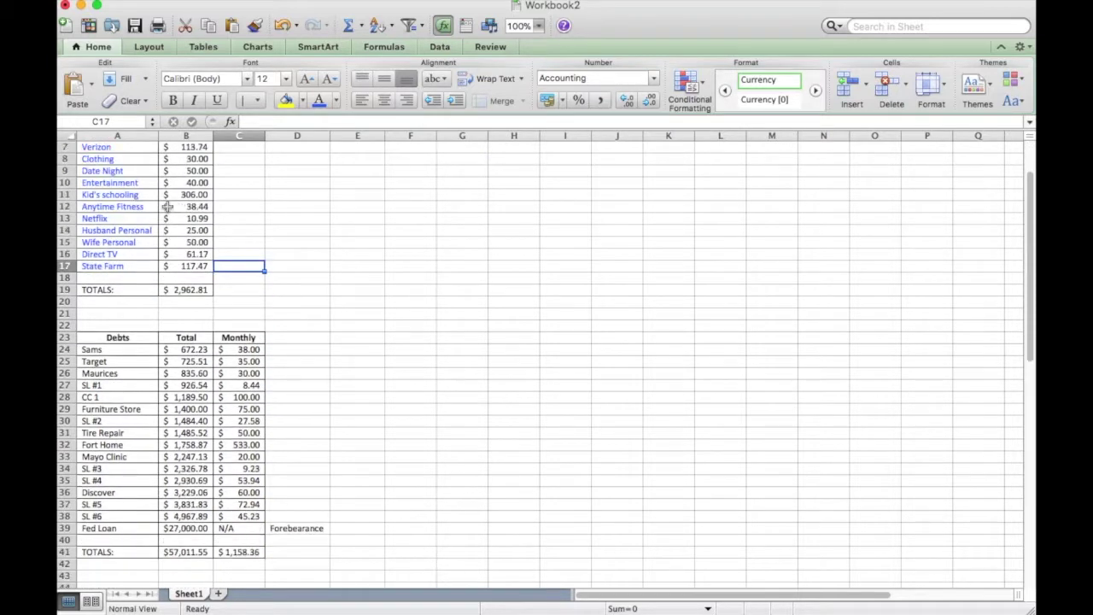
scroll(321, 251, down, 4)
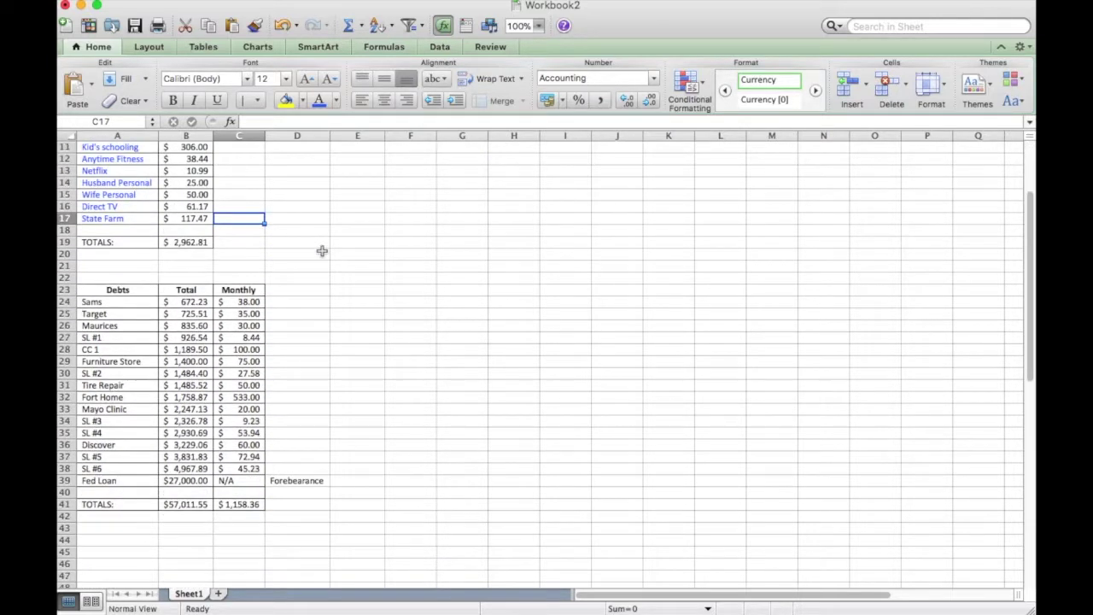
scroll(311, 318, down, 3)
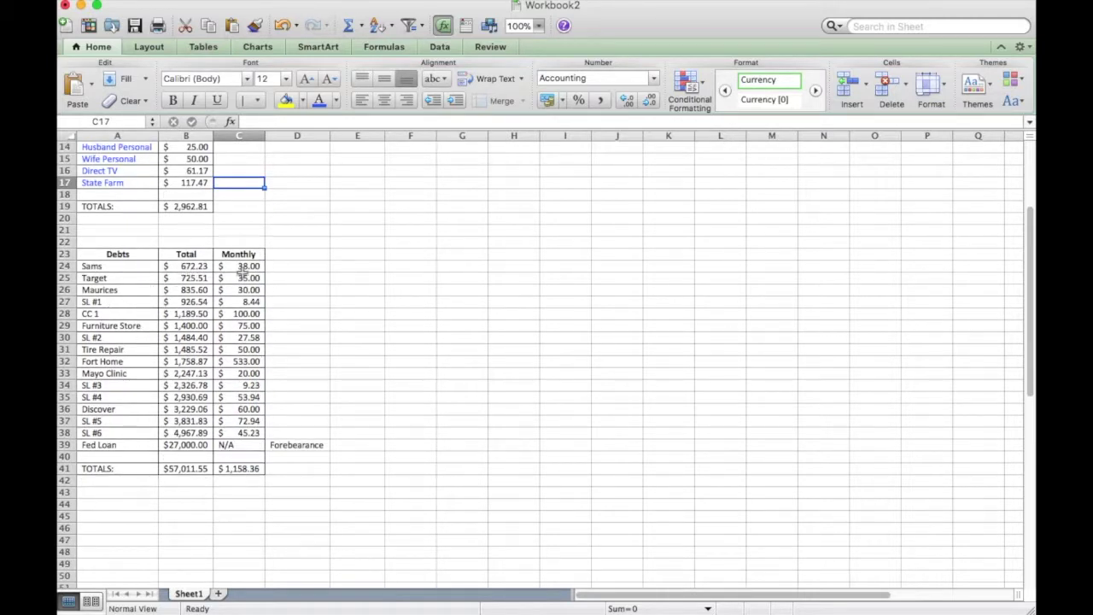
drag(242, 267, 245, 433)
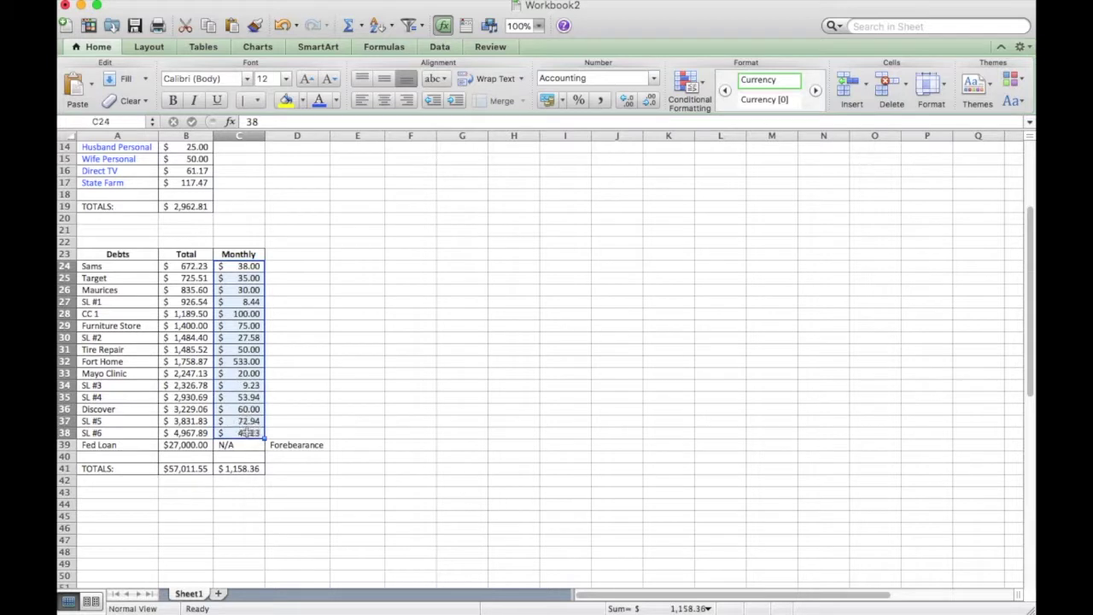
click(245, 469)
click(355, 347)
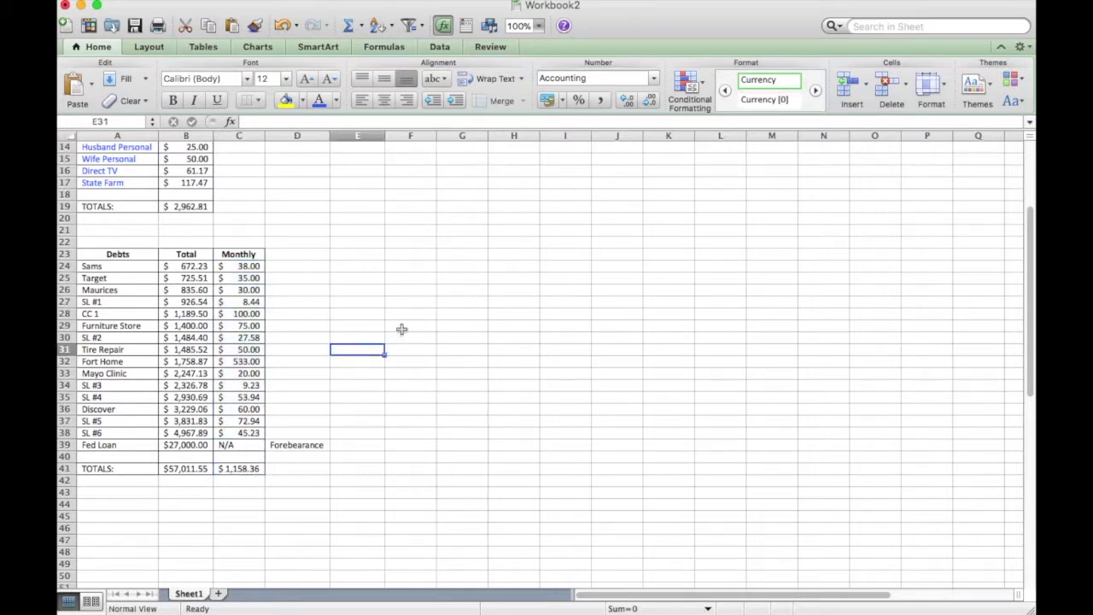
scroll(401, 328, up, 5)
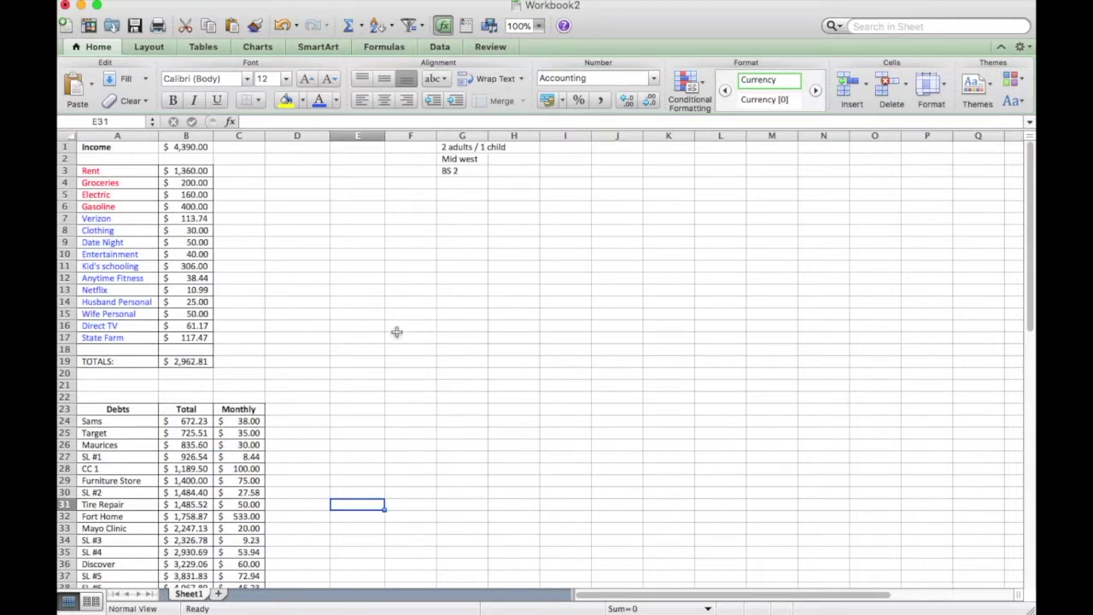
Add the label "Total Income:" in F6 and widen column F to fit it
click(410, 206)
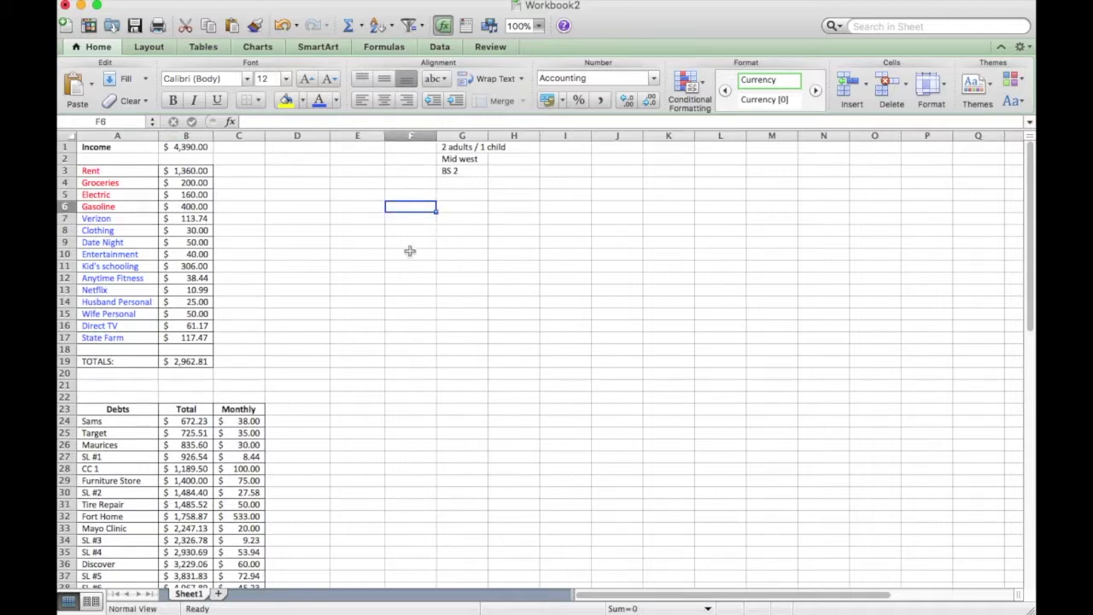
text(Ttta)
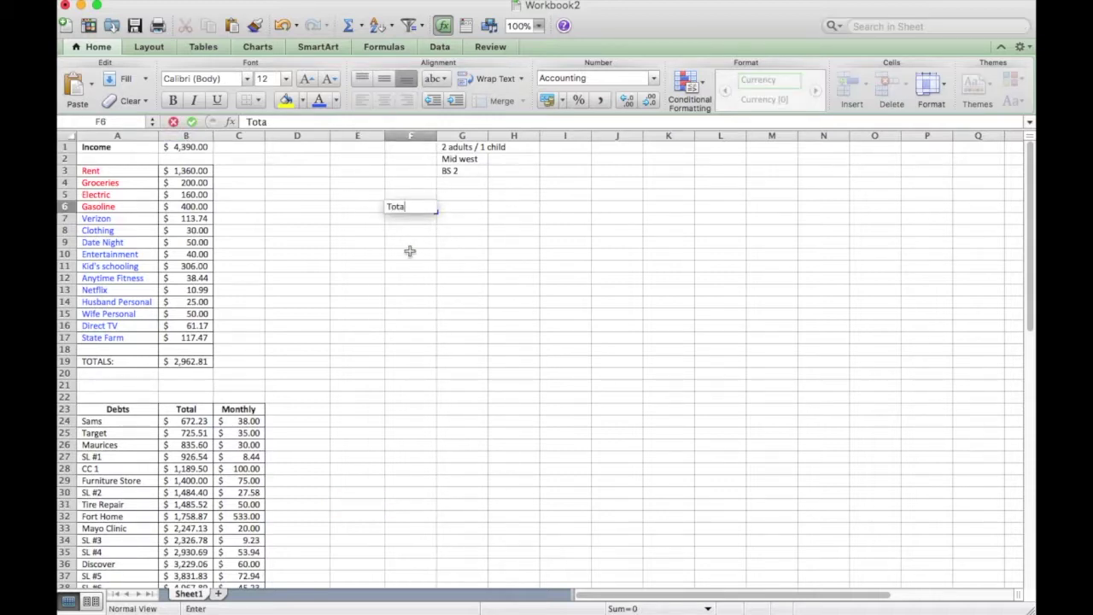
text(l Income)
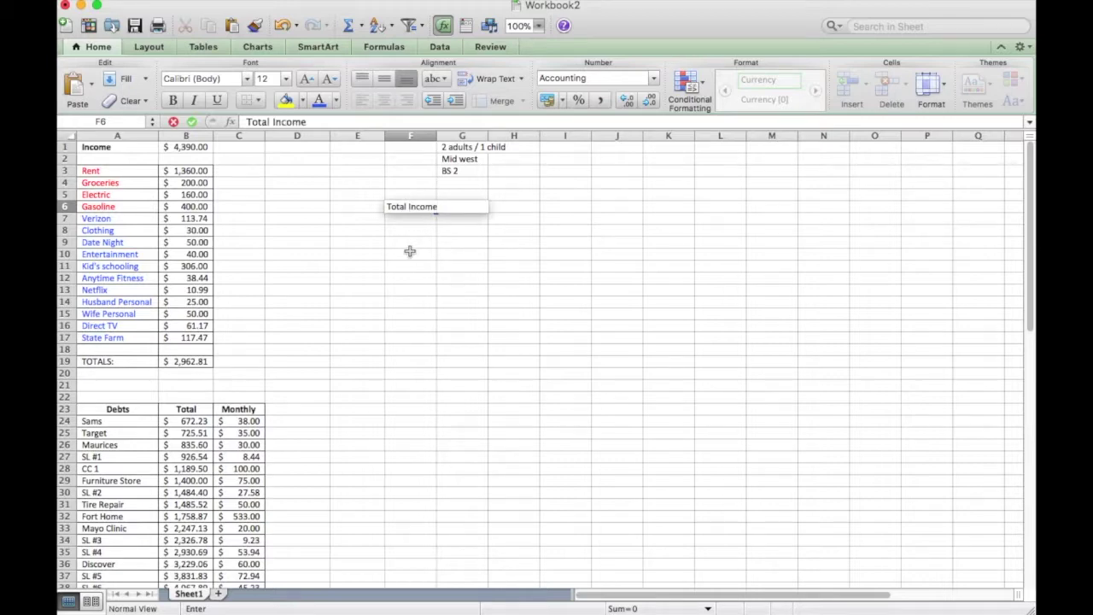
key(Tab)
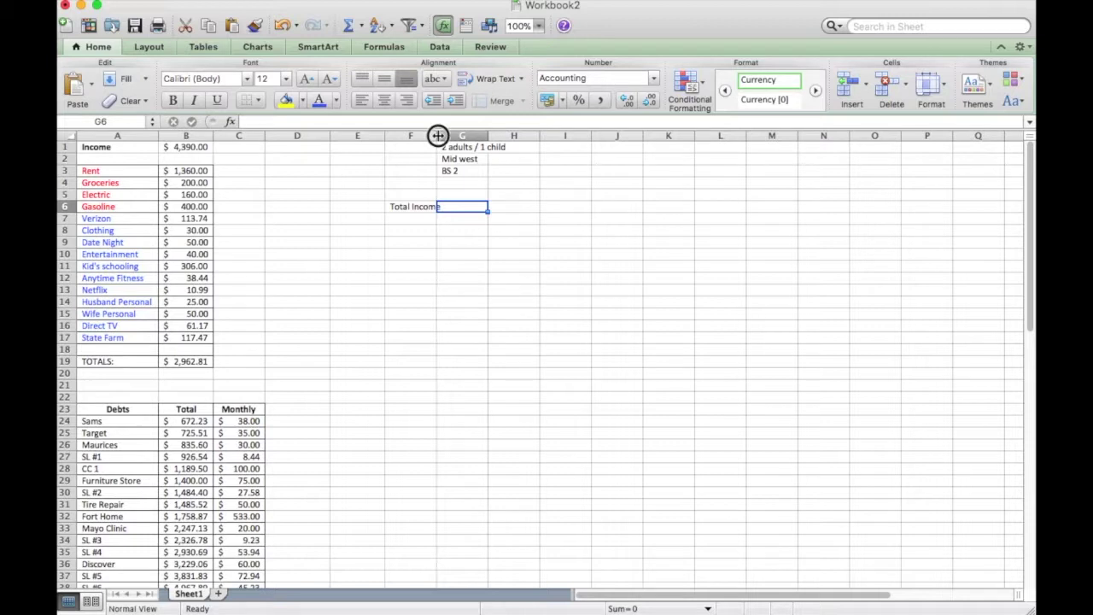
drag(436, 135, 448, 135)
click(434, 205)
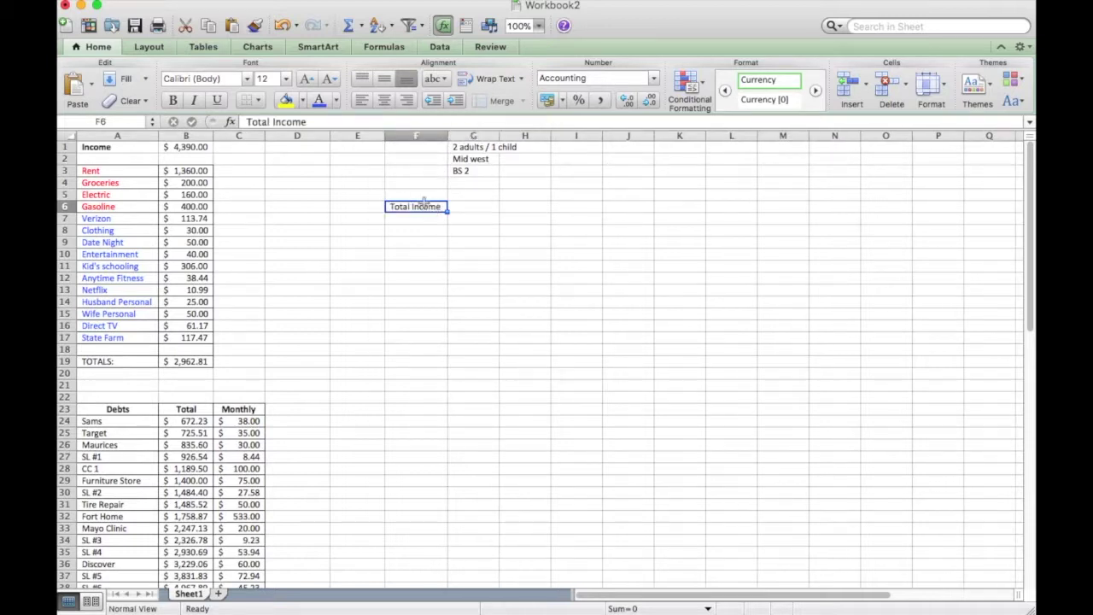
click(313, 121)
text(:)
key(Return)
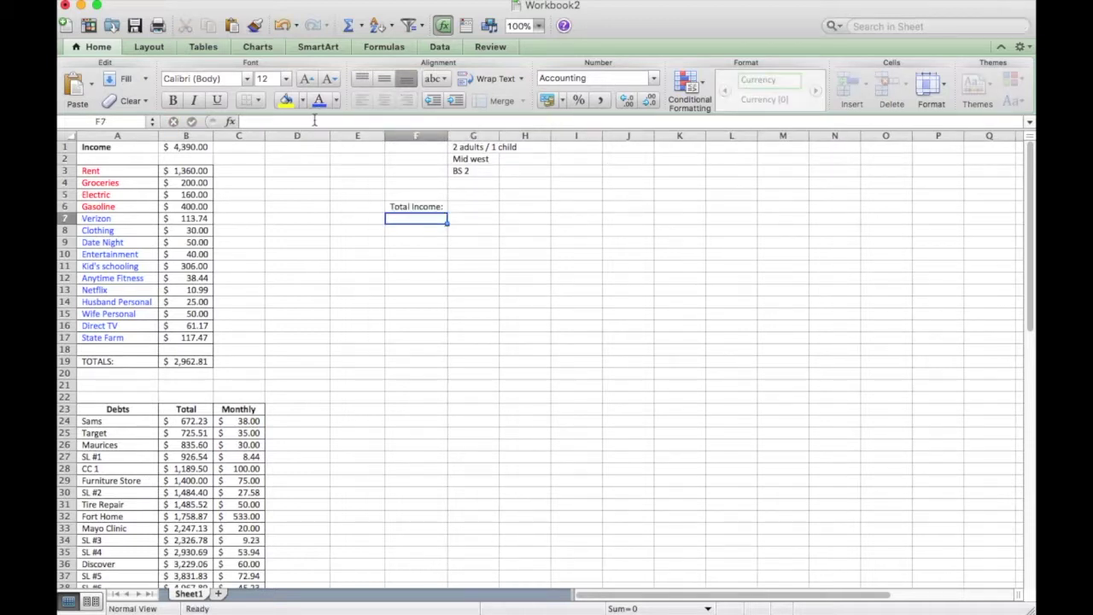
Link the total income amount in G6 to the income cell with the formula =B1
click(462, 207)
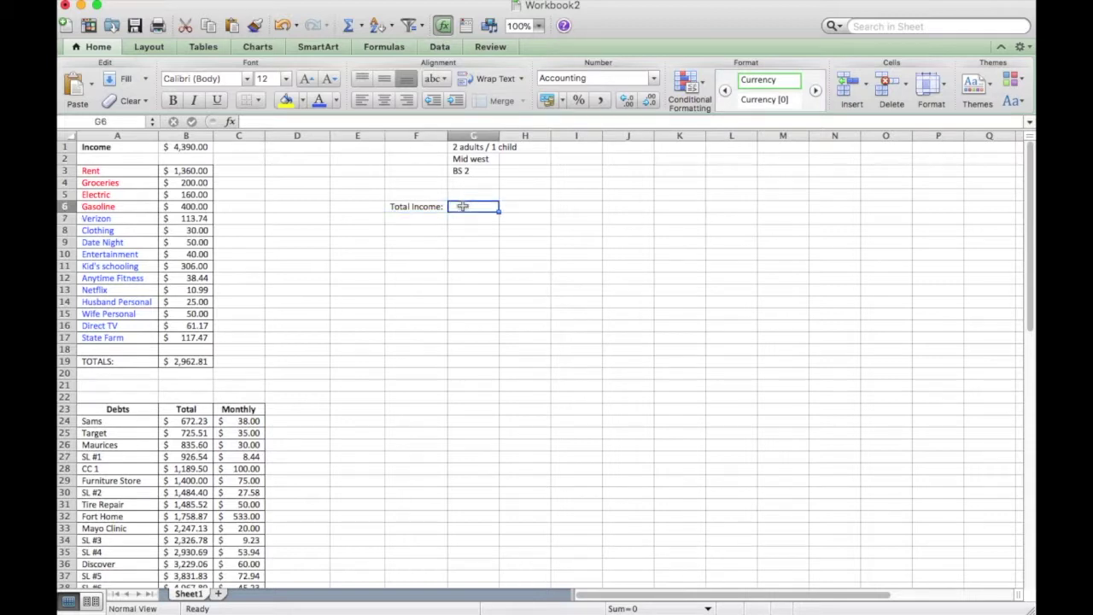
text(=)
click(189, 149)
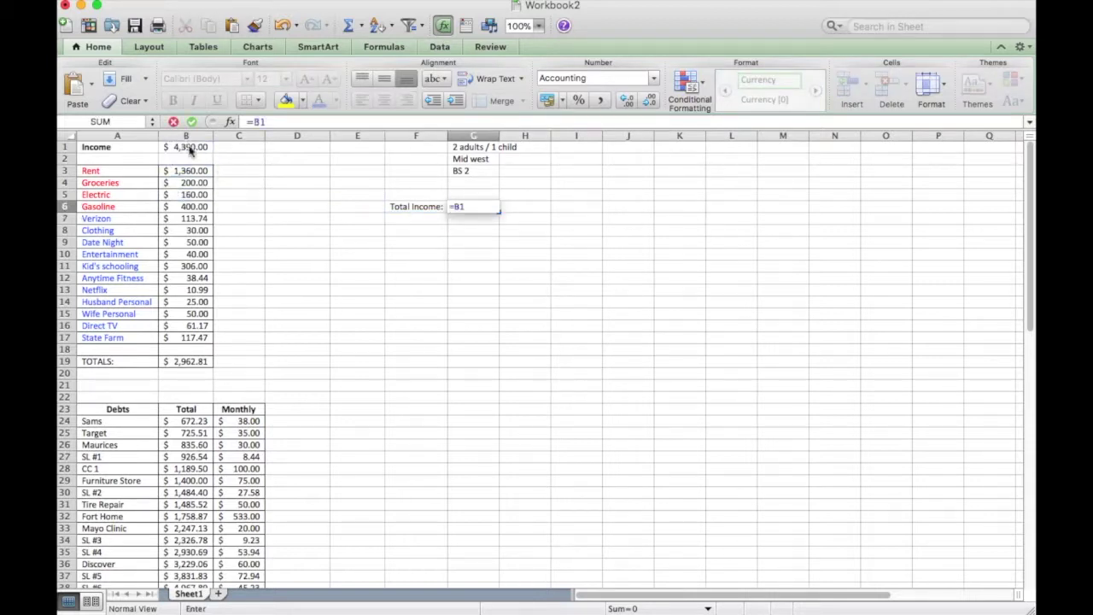
key(Return)
Add the label "Total Expenses:" in F7 and widen column F to 12.33
click(404, 221)
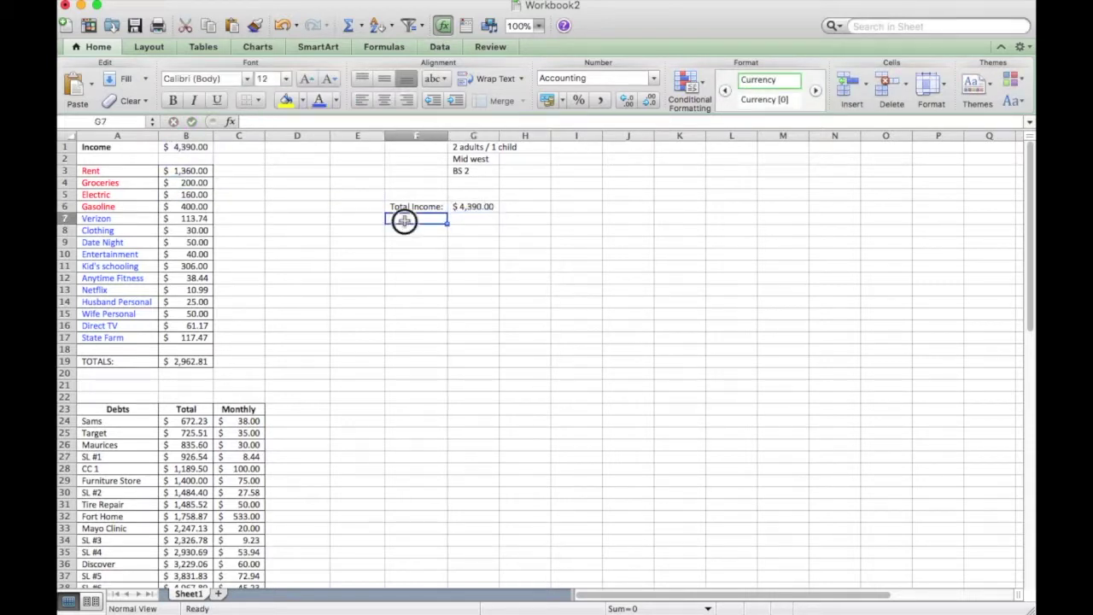
text(Total)
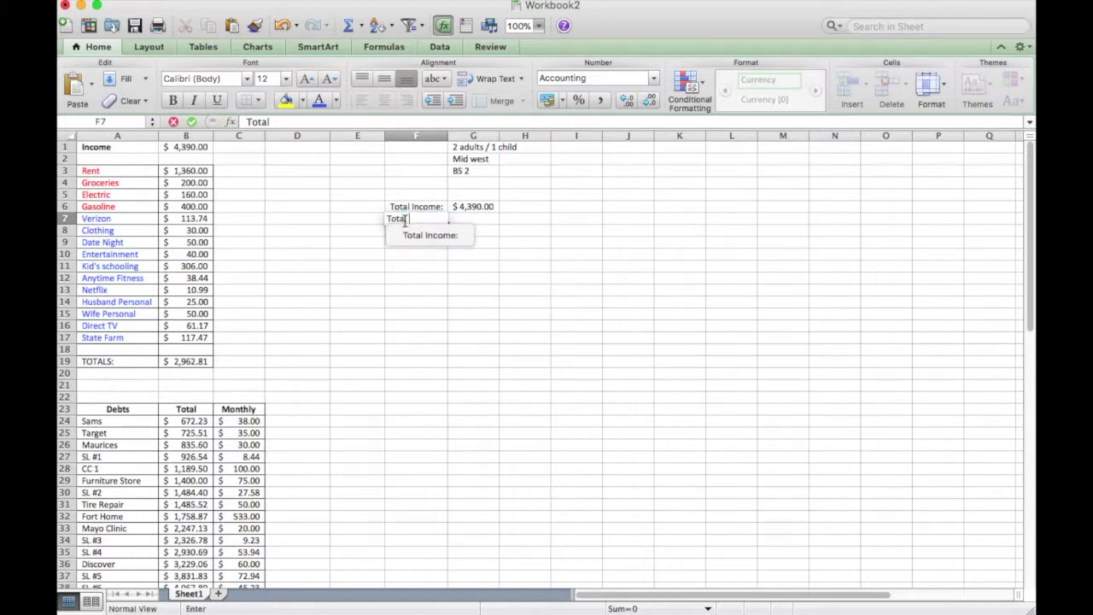
text( Expenses:)
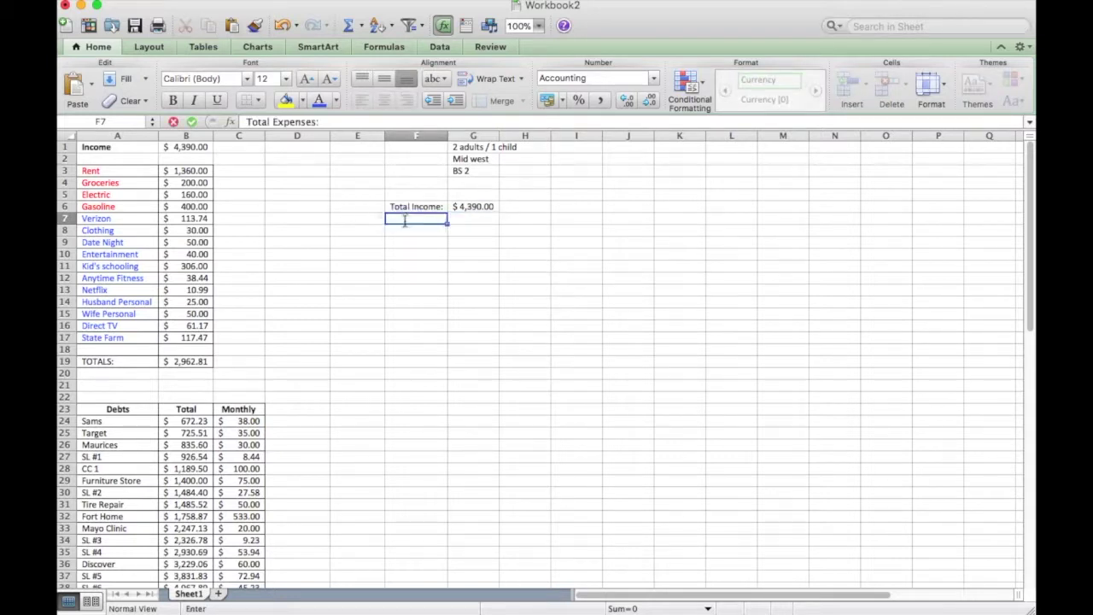
key(Return)
drag(447, 136, 456, 135)
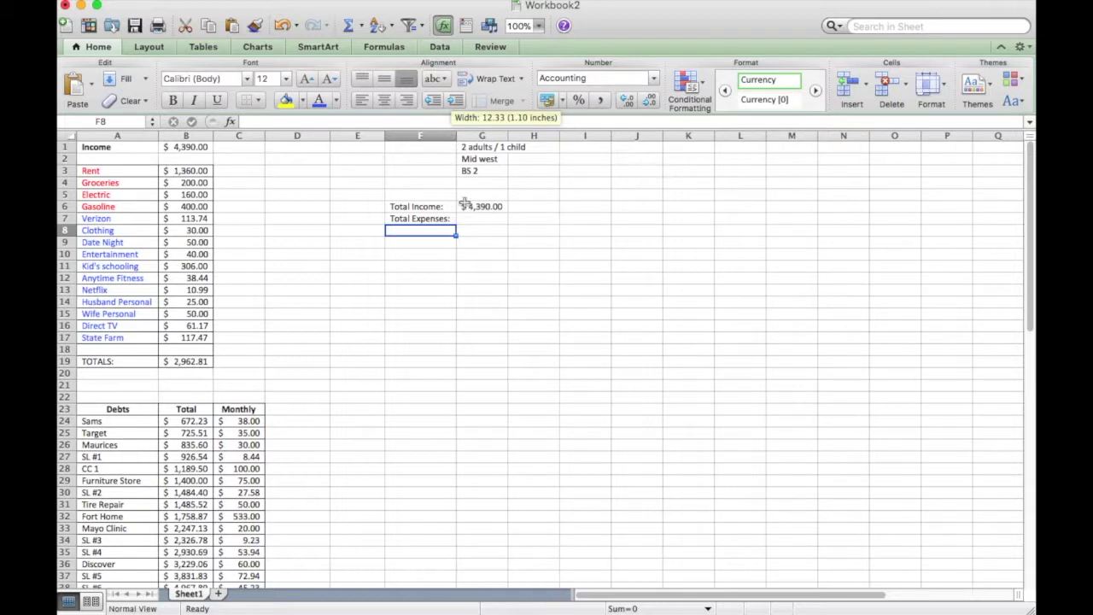
Calculate total expenses in G7 by adding the expense total and the monthly debt total with =B19+C41
click(478, 219)
text(=)
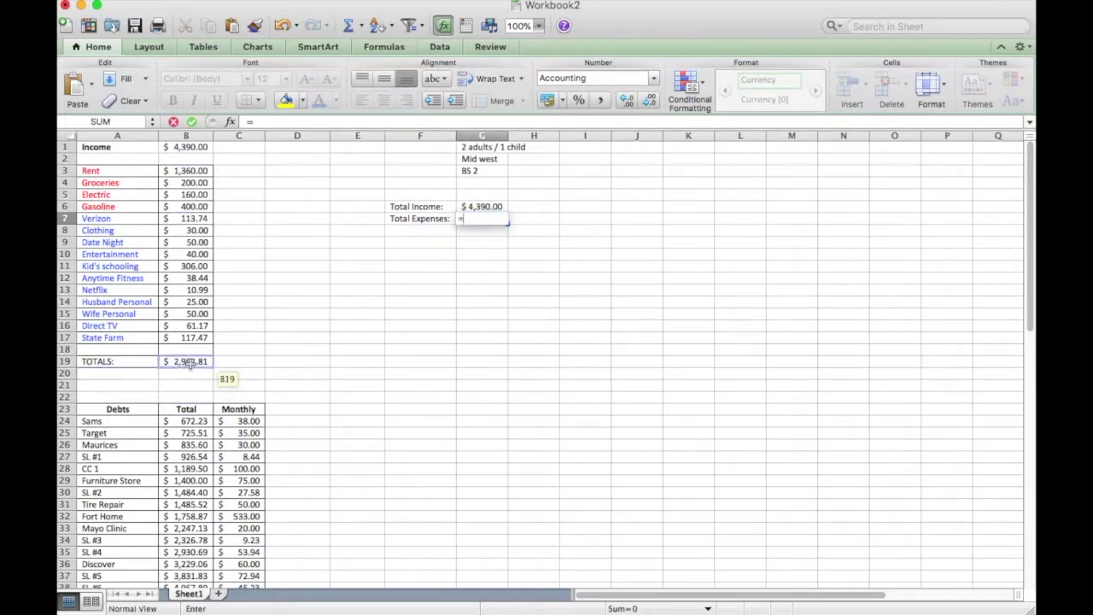
click(189, 362)
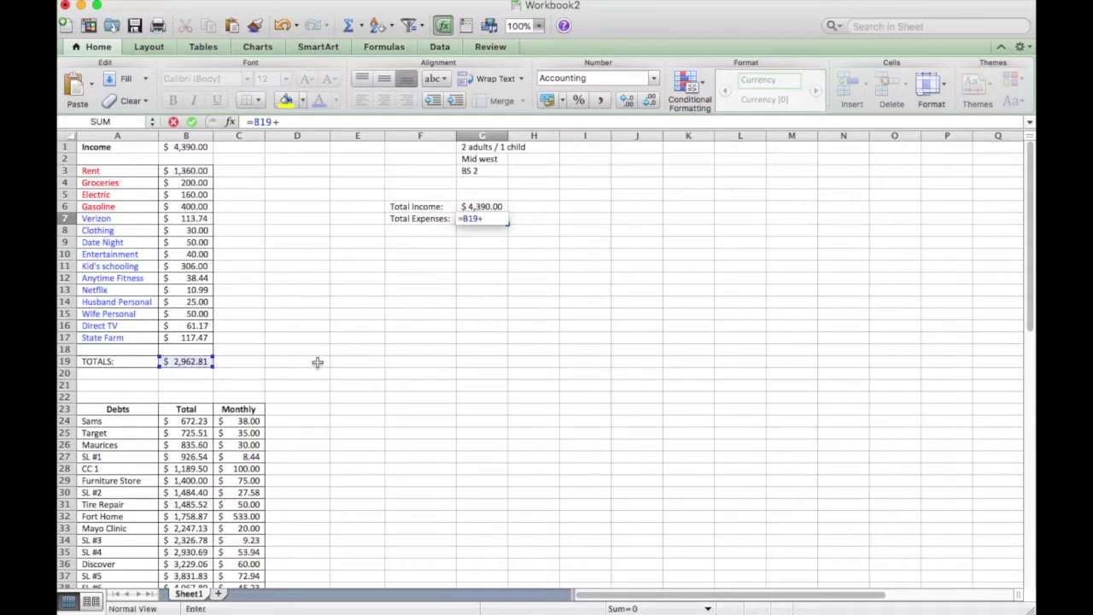
text(+)
scroll(320, 367, down, 5)
scroll(322, 372, down, 8)
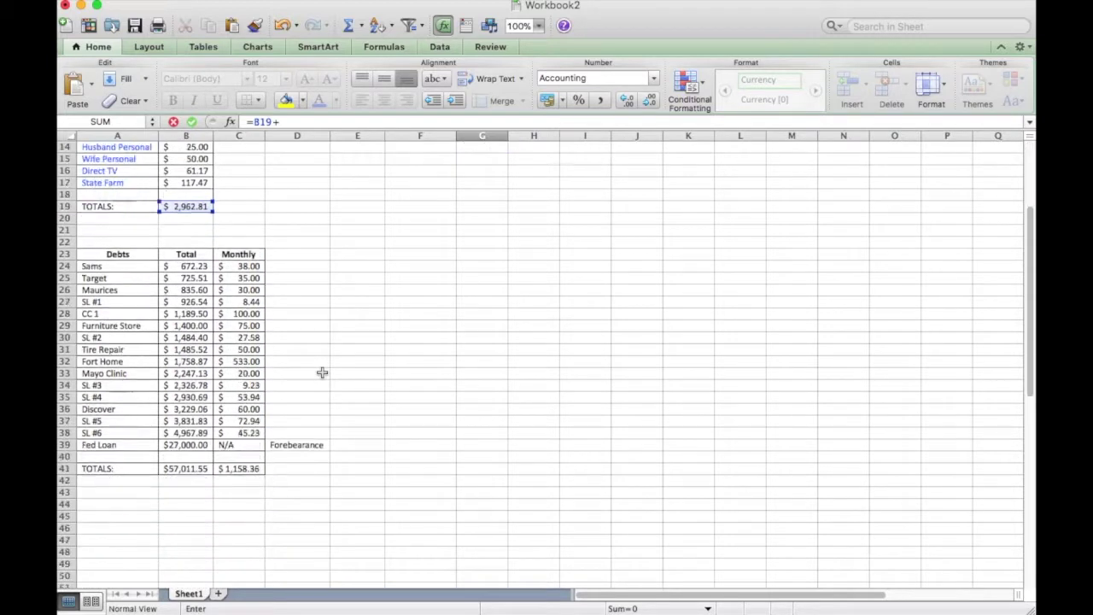
click(242, 470)
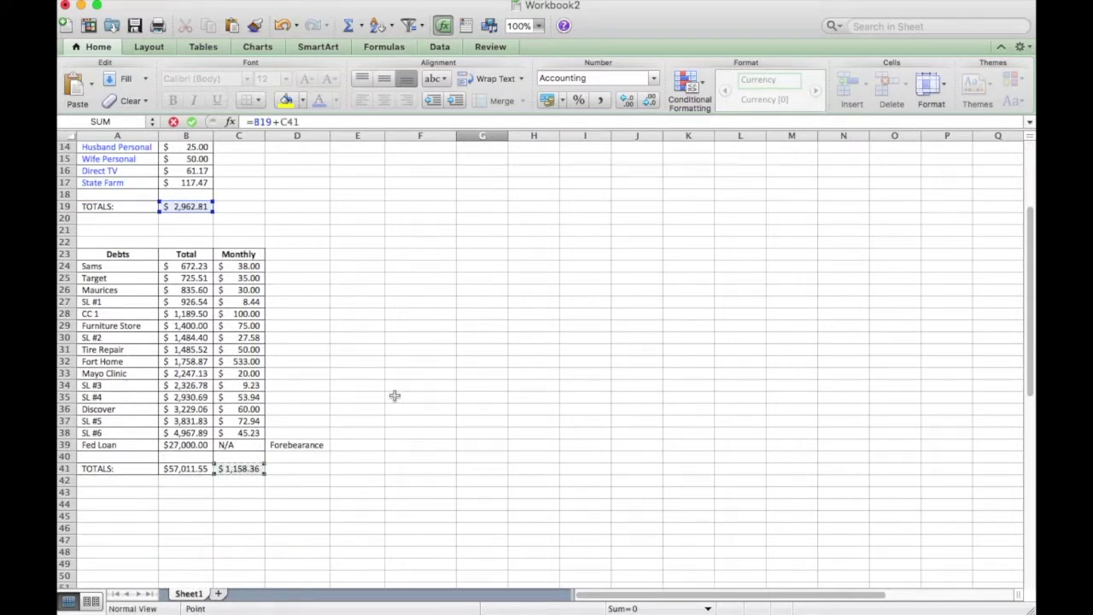
scroll(395, 400, up, 13)
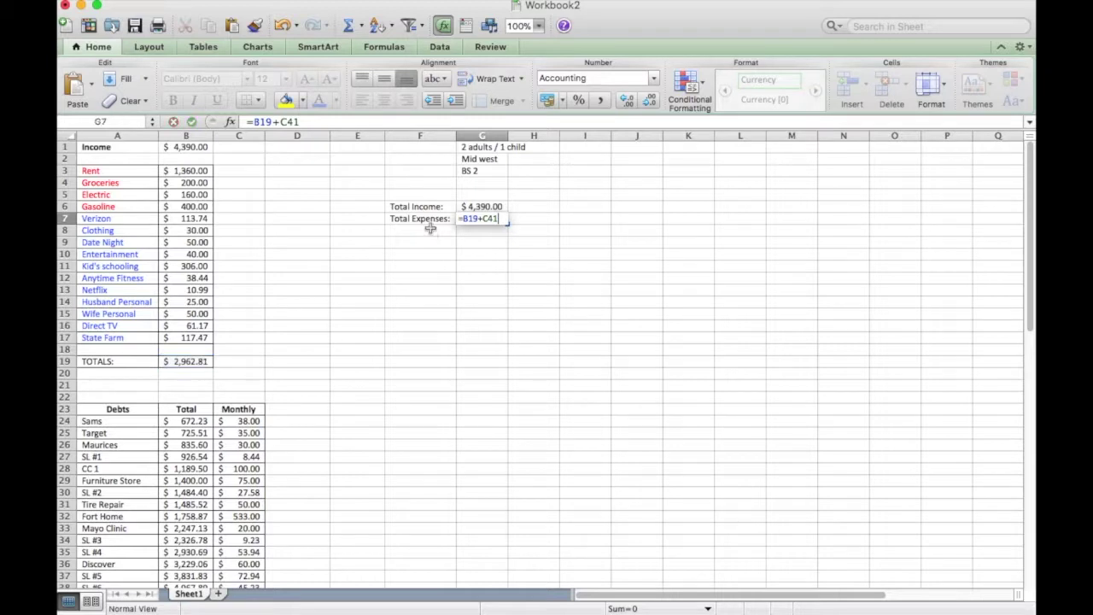
key(Return)
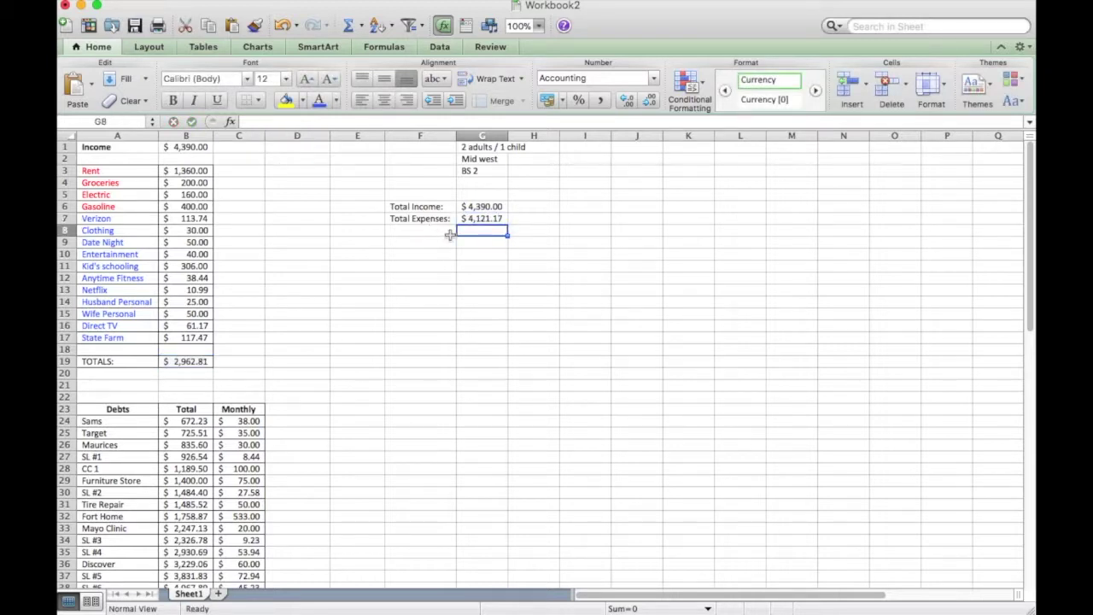
Add a "CF" row with its label in F8 and income minus expenses in G8 as =G6-G7
click(450, 235)
text(CF)
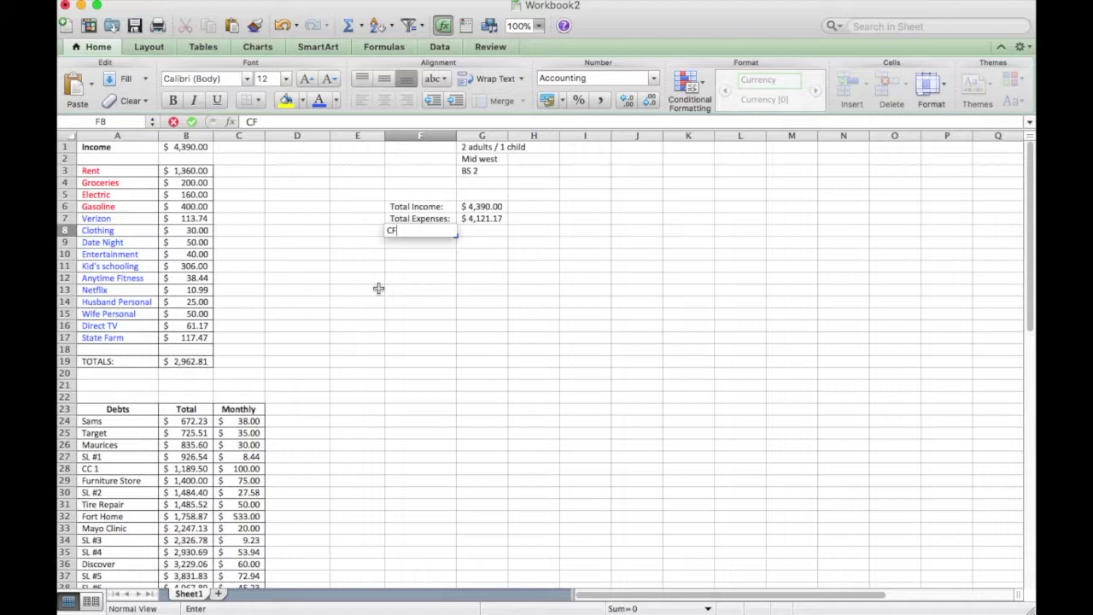
key(Tab)
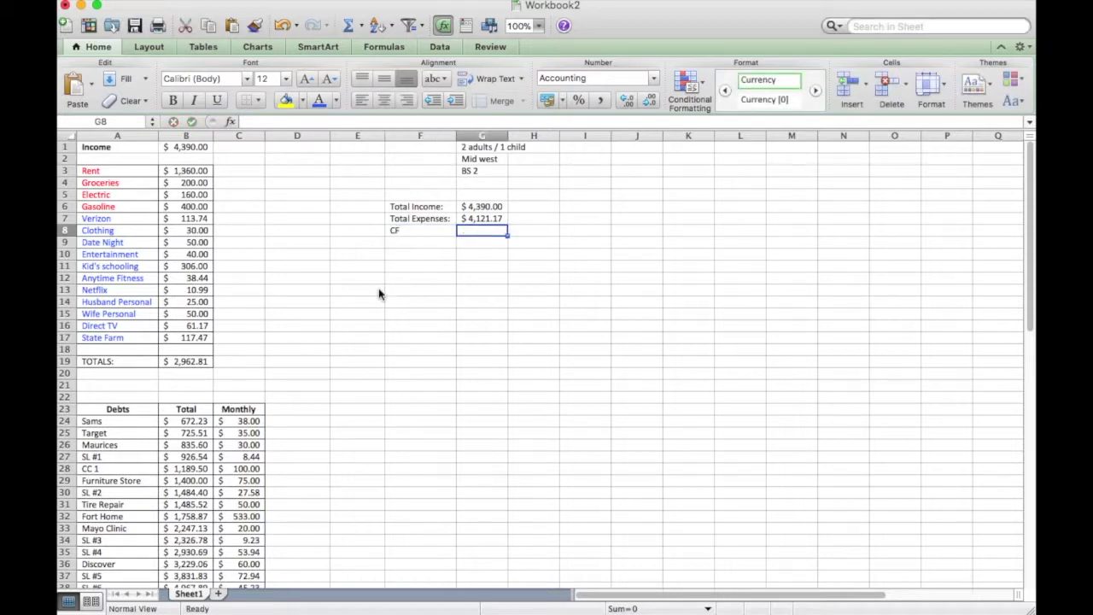
text(=)
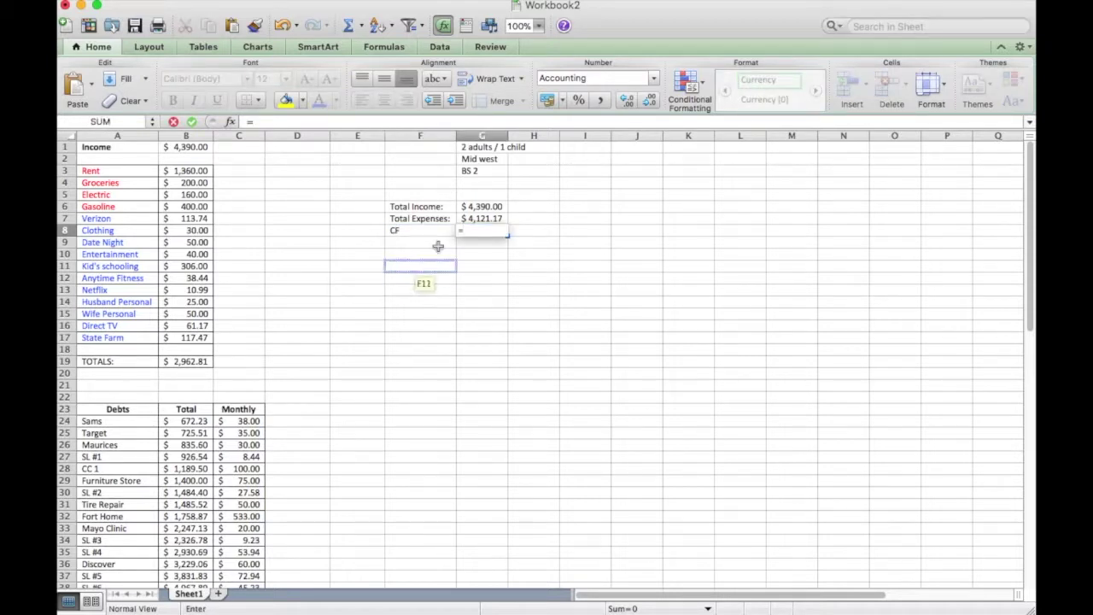
click(485, 209)
text(-)
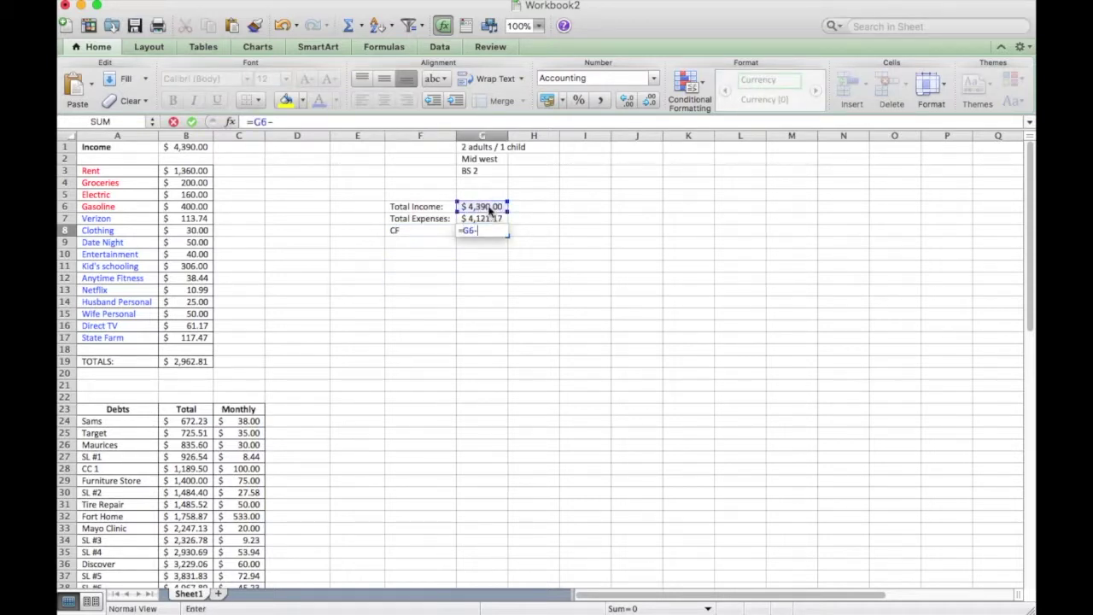
click(488, 218)
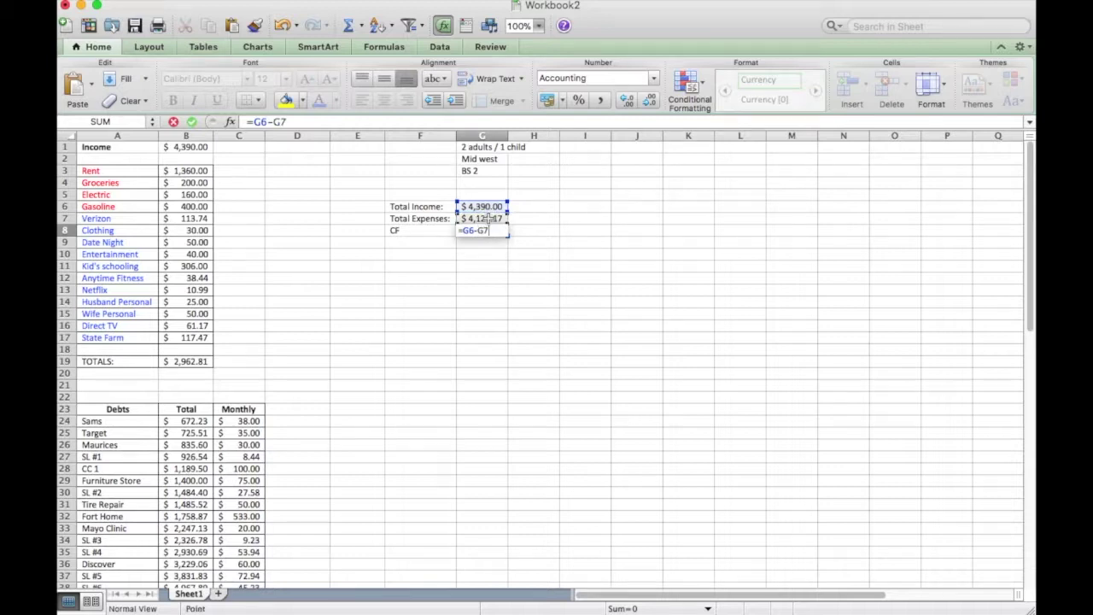
key(Return)
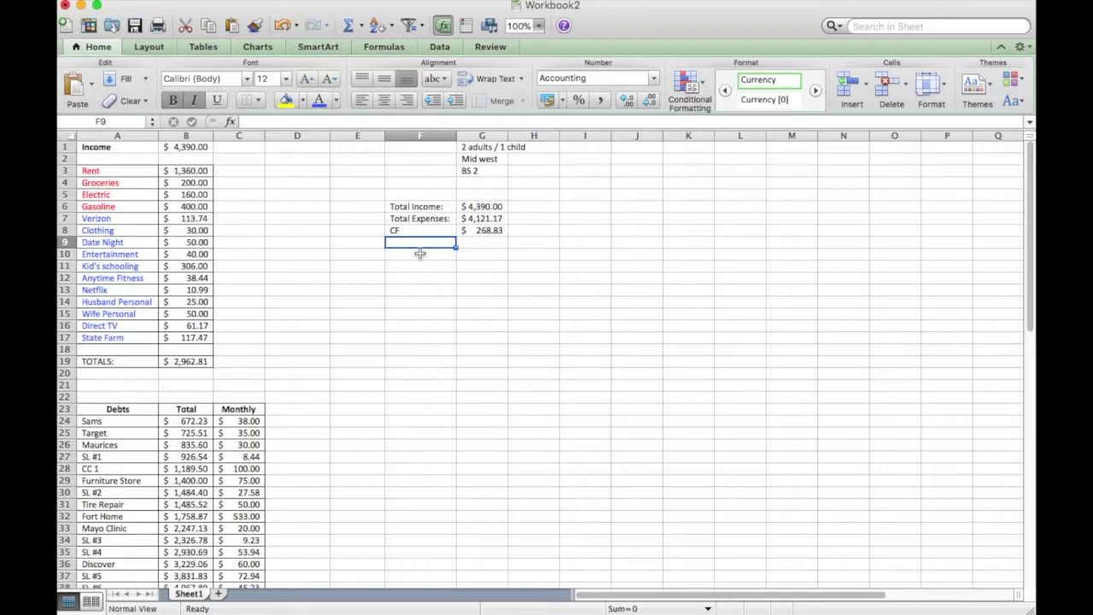
Examine the cash flow amount in G8 alongside the expense and debt lists
click(489, 230)
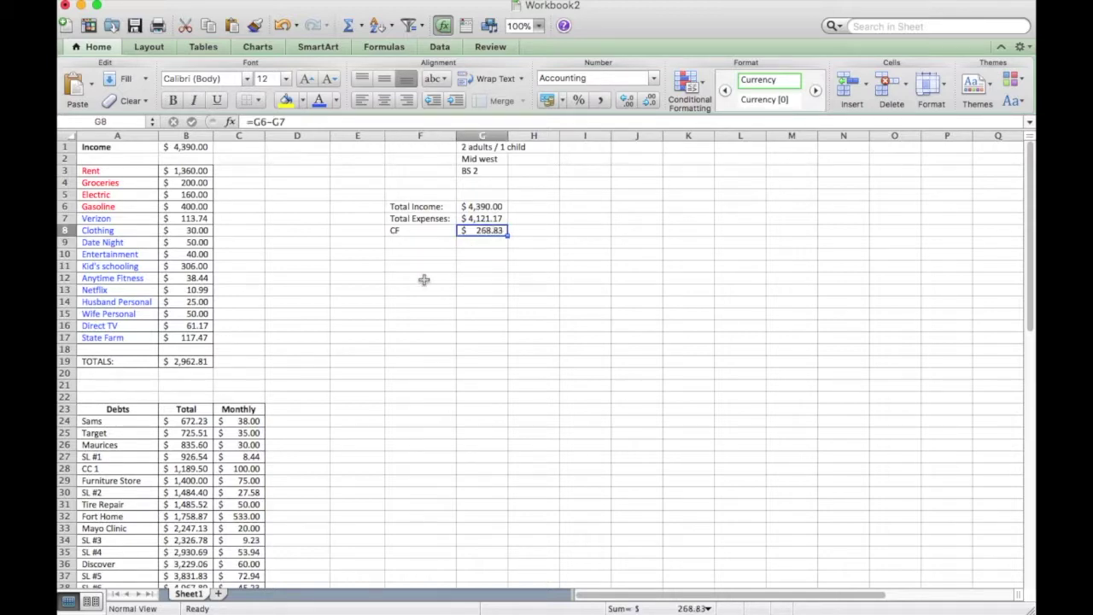
scroll(352, 349, down, 5)
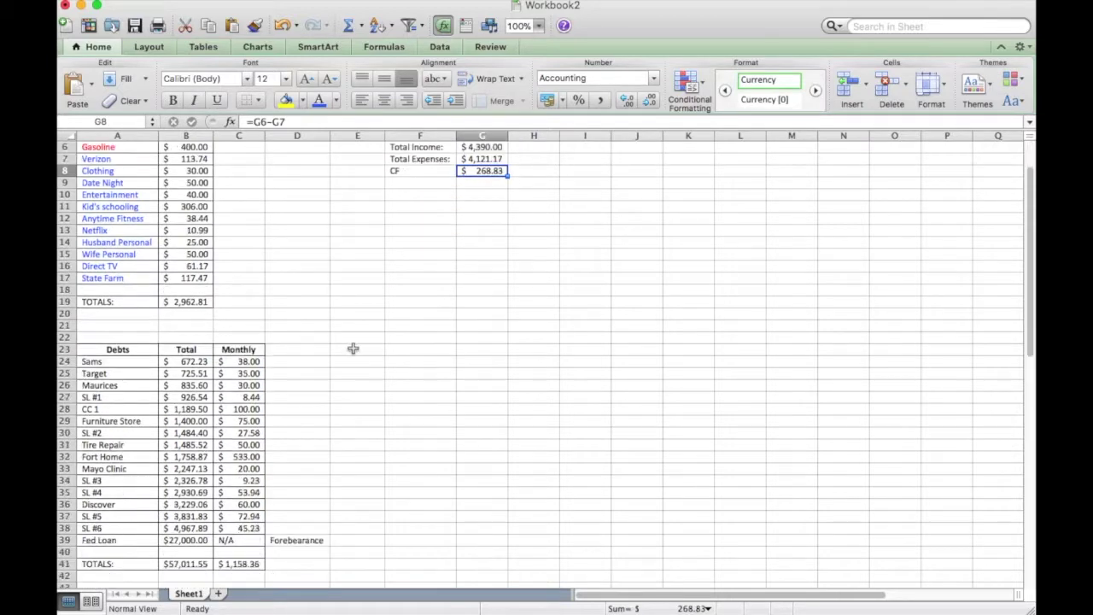
scroll(353, 348, down, 2)
scroll(353, 348, up, 7)
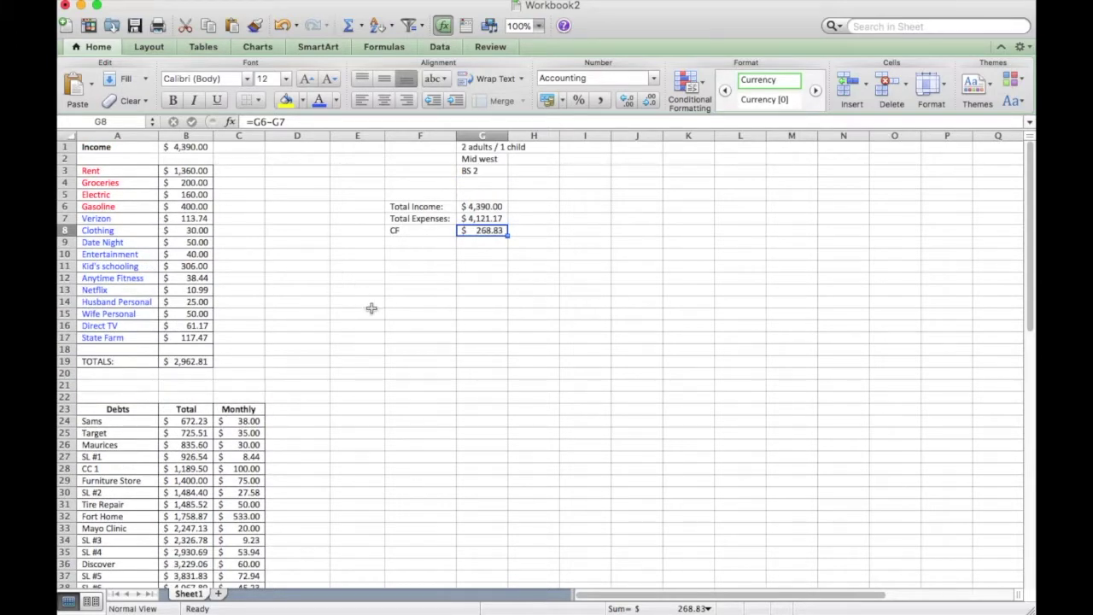
scroll(371, 307, down, 8)
scroll(370, 307, down, 1)
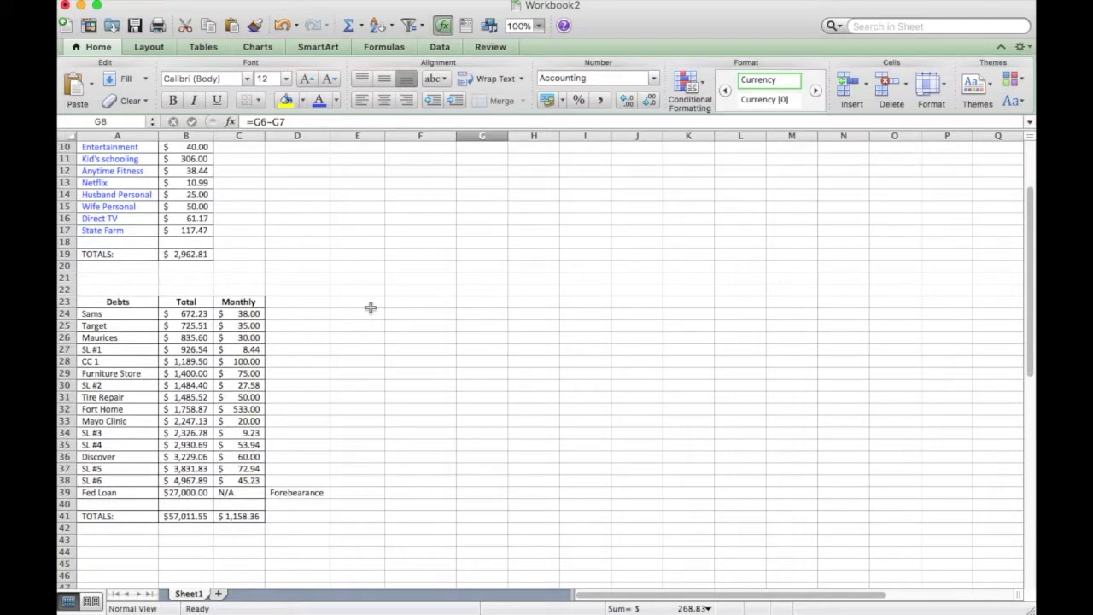
scroll(151, 569, down, 2)
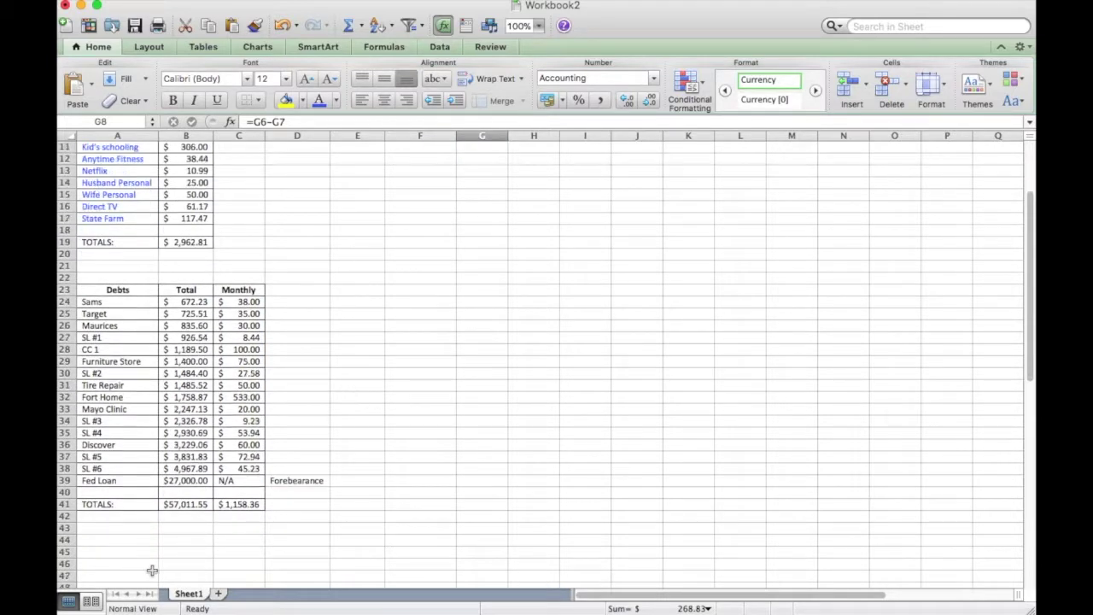
Add a "NOTES:" heading in A44 with the note "No SF's" beneath it in A45
click(136, 528)
text(NOTES:)
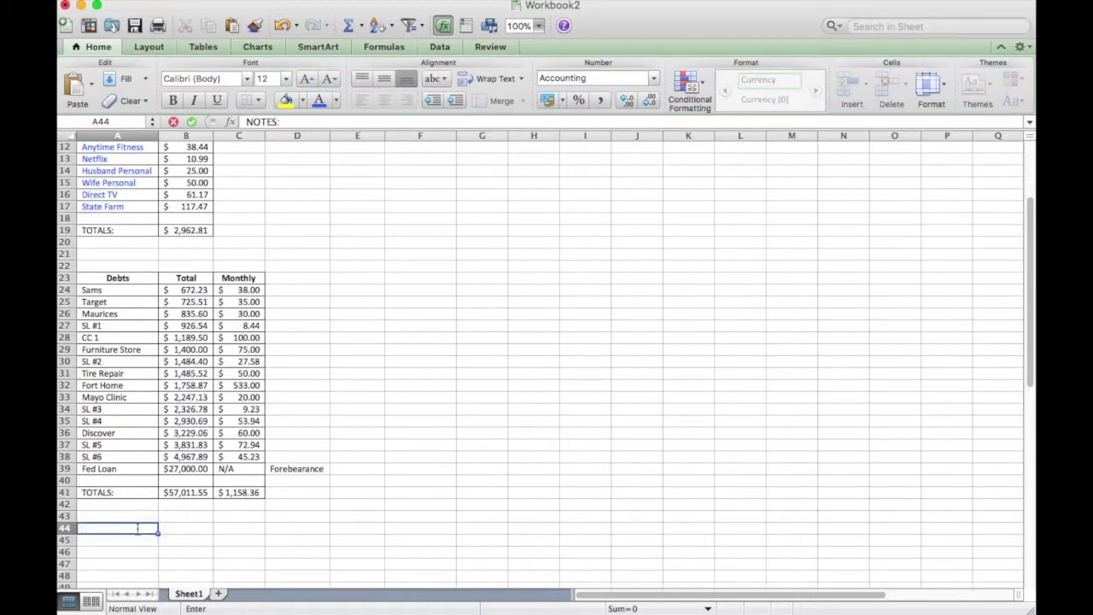
key(Return)
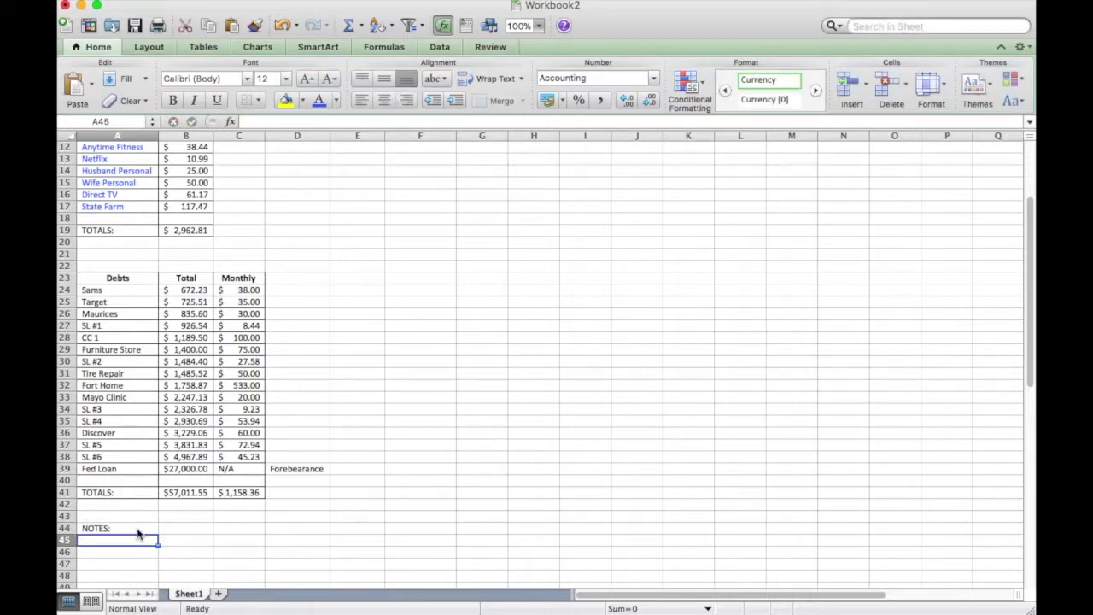
text(No S)
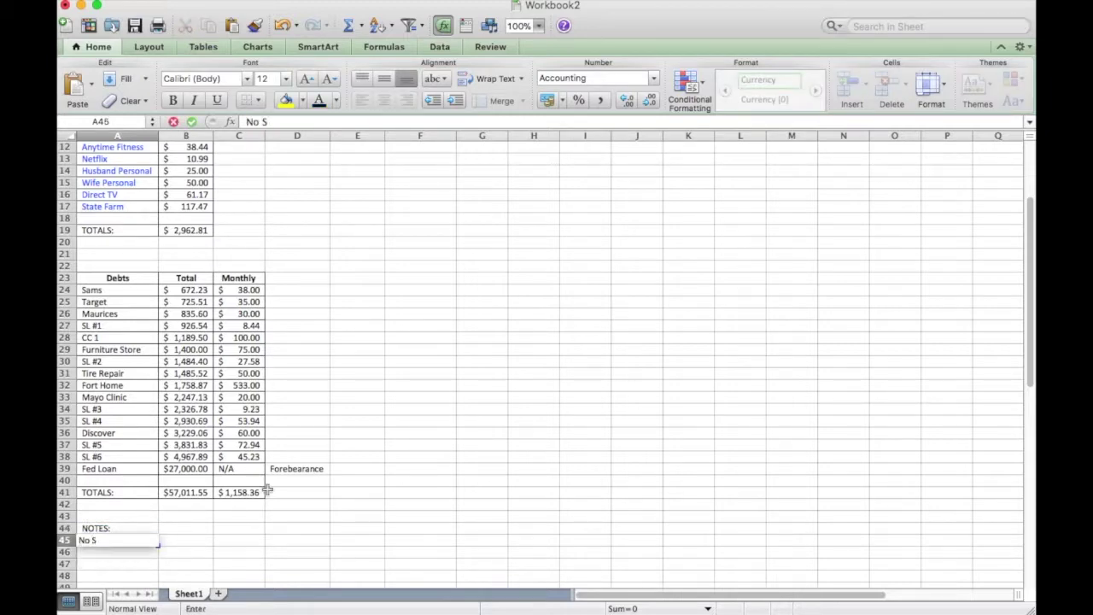
text(F's)
key(Return)
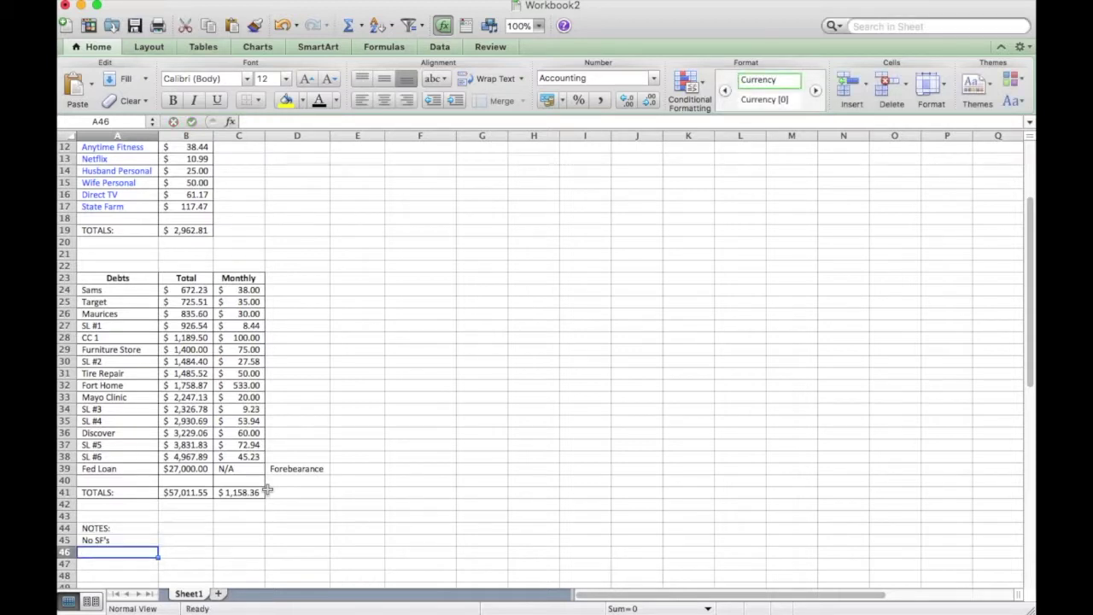
Add the note "4 insurances: health, auto, home, disability (ID theft, term life)" in A46
scroll(341, 512, down, 4)
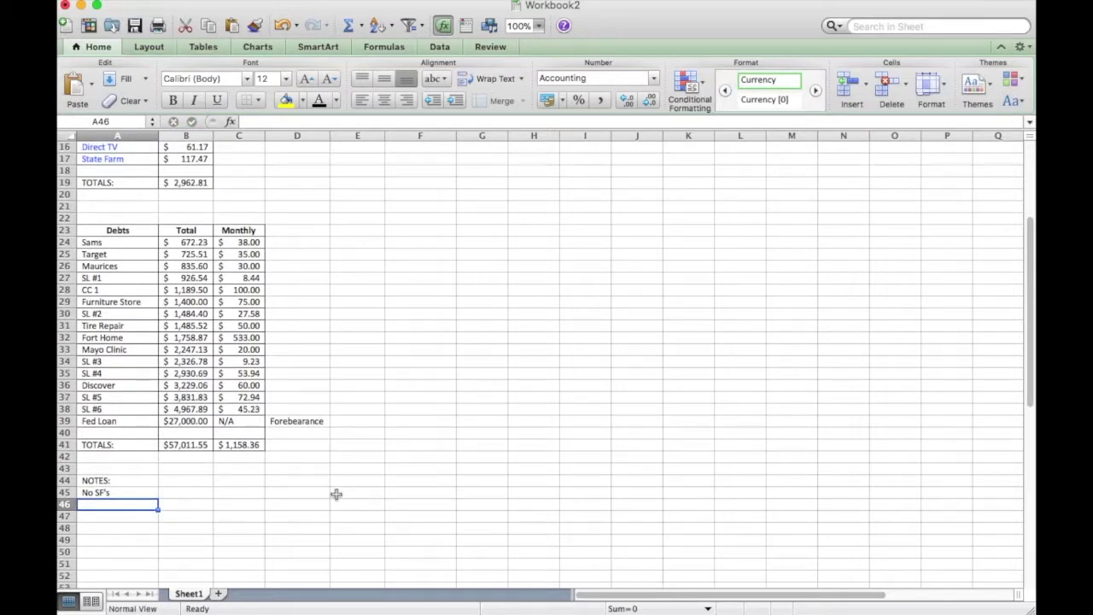
scroll(337, 492, up, 15)
click(483, 231)
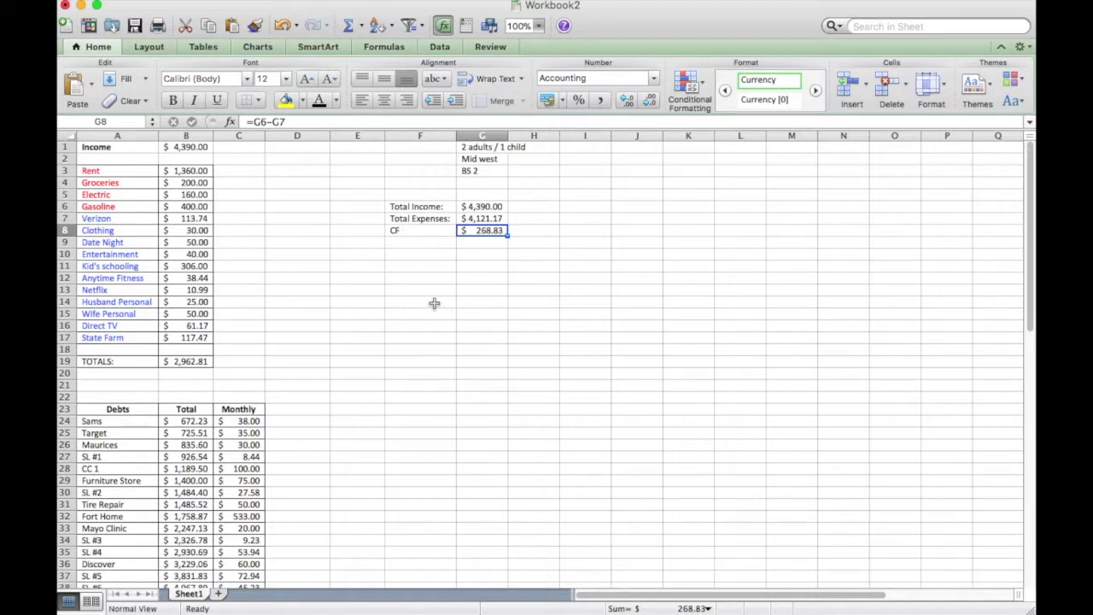
scroll(370, 310, down, 9)
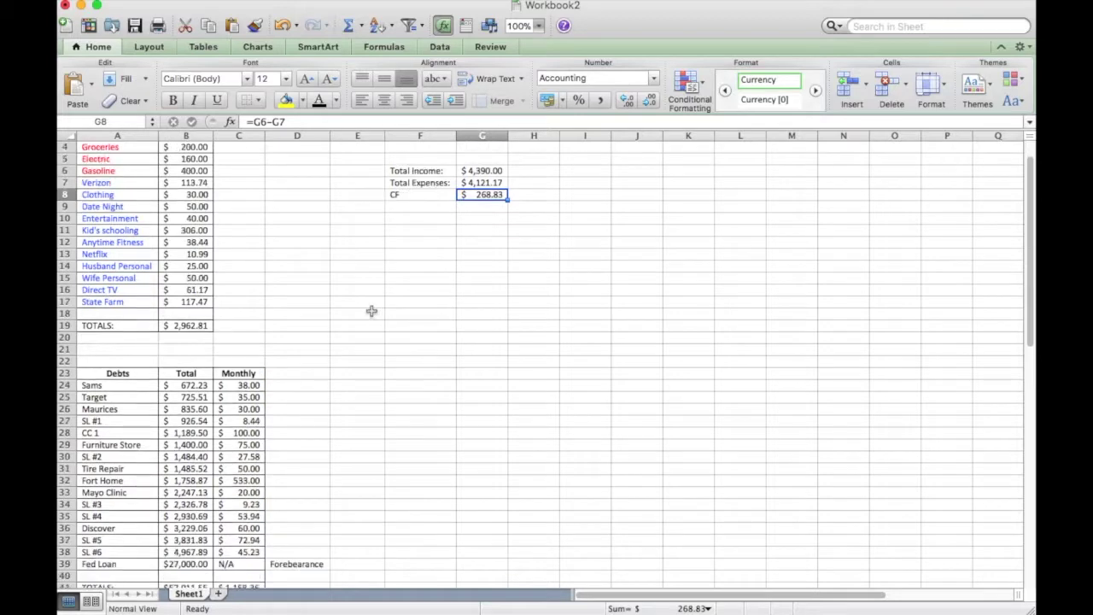
click(184, 386)
click(105, 375)
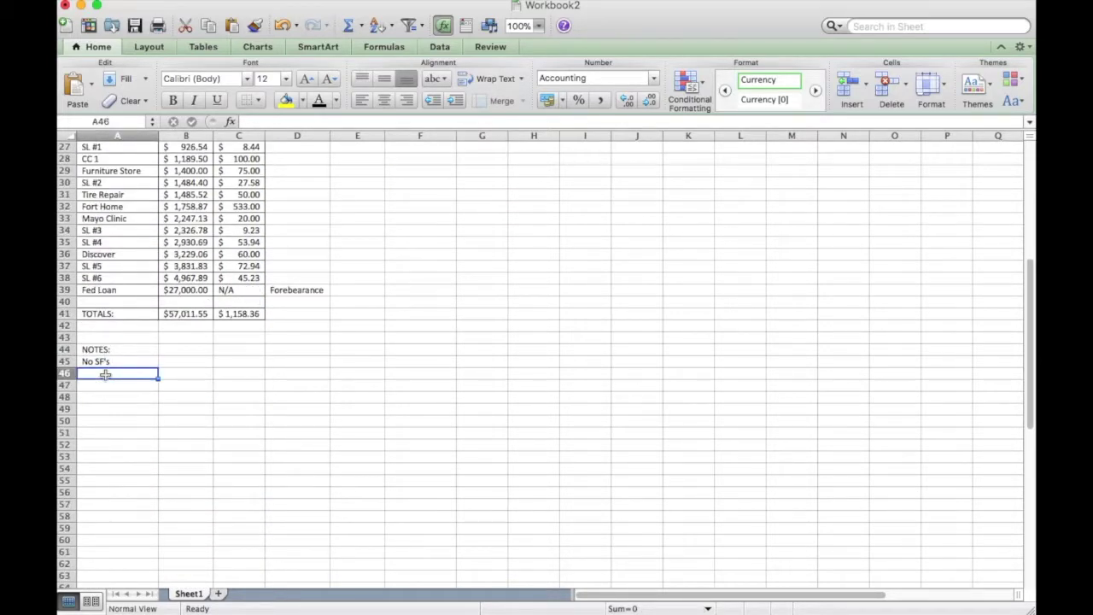
text(4 main)
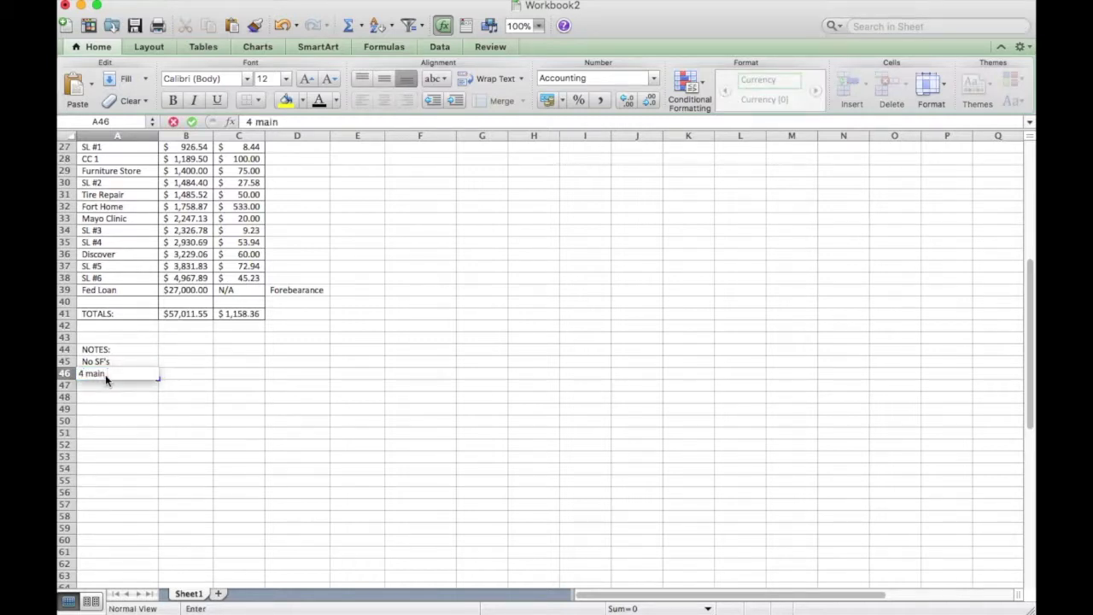
key(BackSpace)
key(BackSpace)
key(BackSpace)
text(insurances: health, auto)
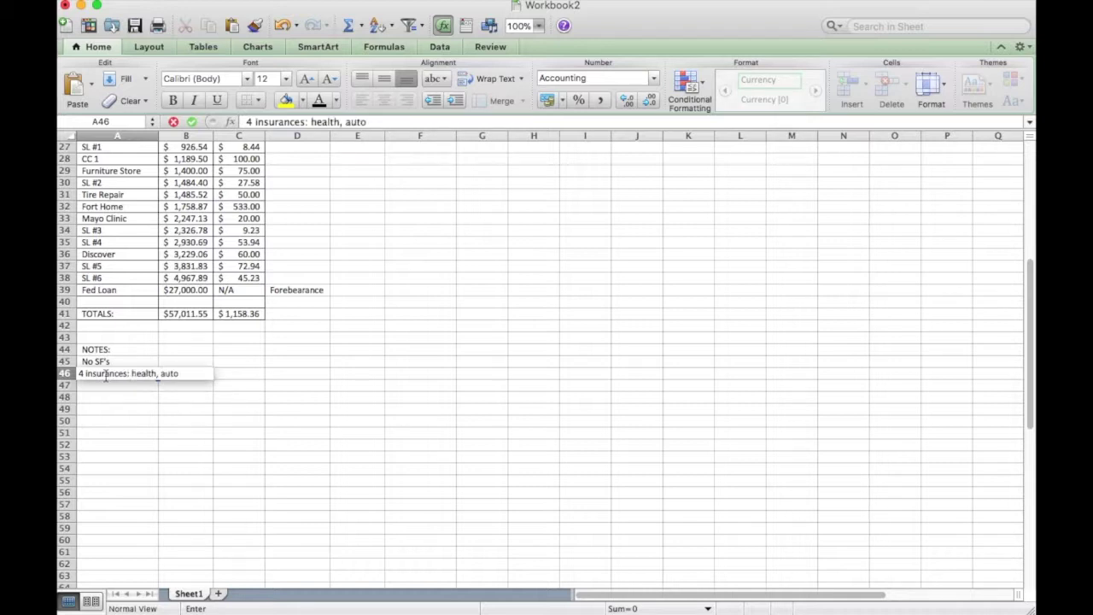
text(, home, disability)
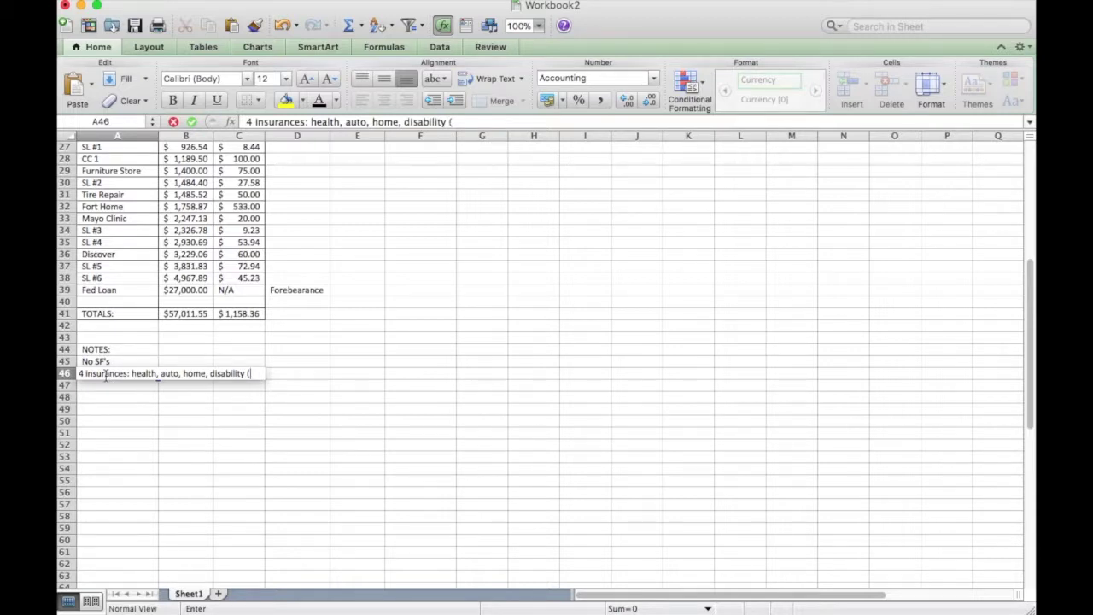
text((ID the)
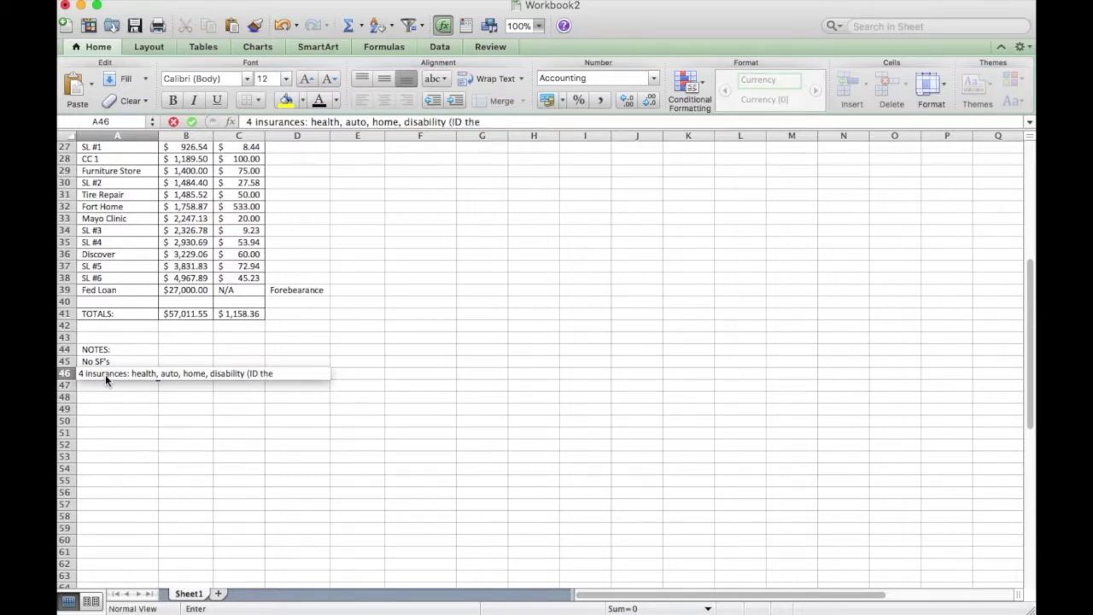
text(ft, term life))
key(Return)
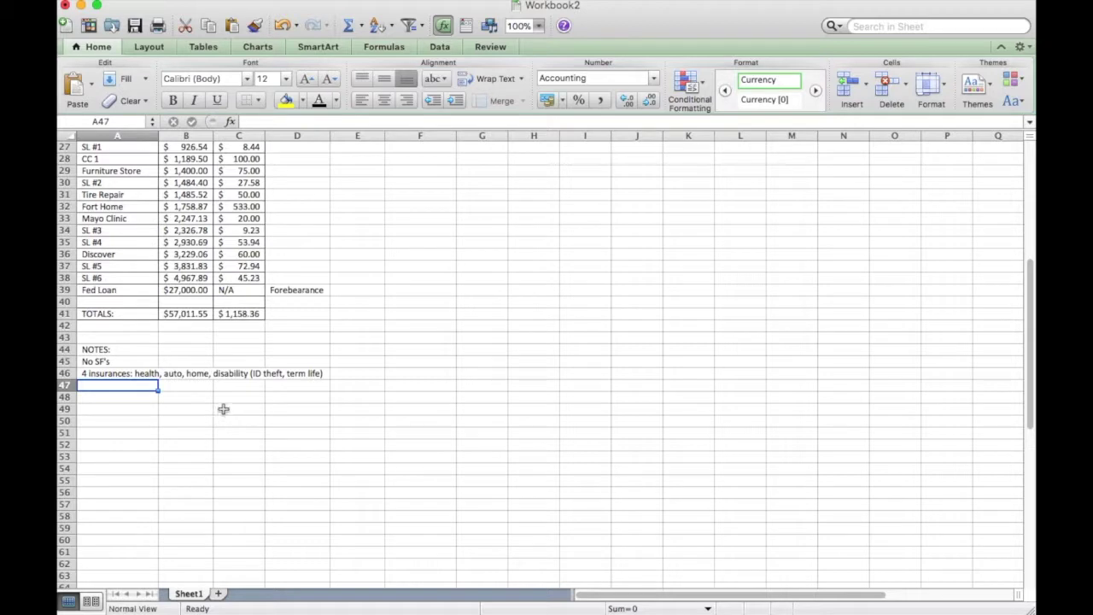
Examine the insurance note against the income, expense and debt figures
click(130, 373)
scroll(447, 402, up, 6)
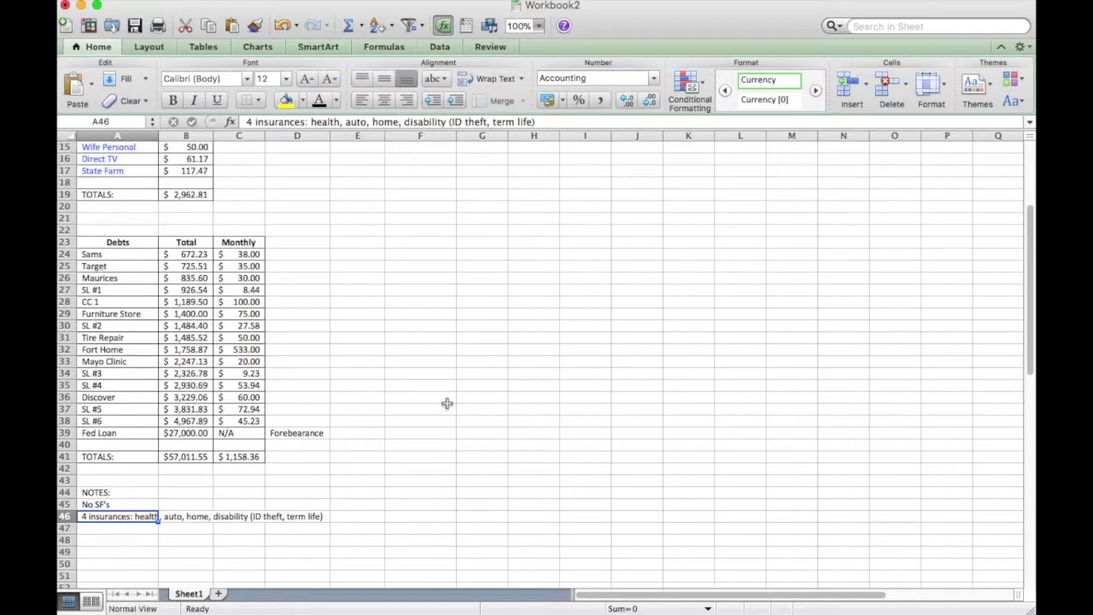
scroll(307, 494, down, 1)
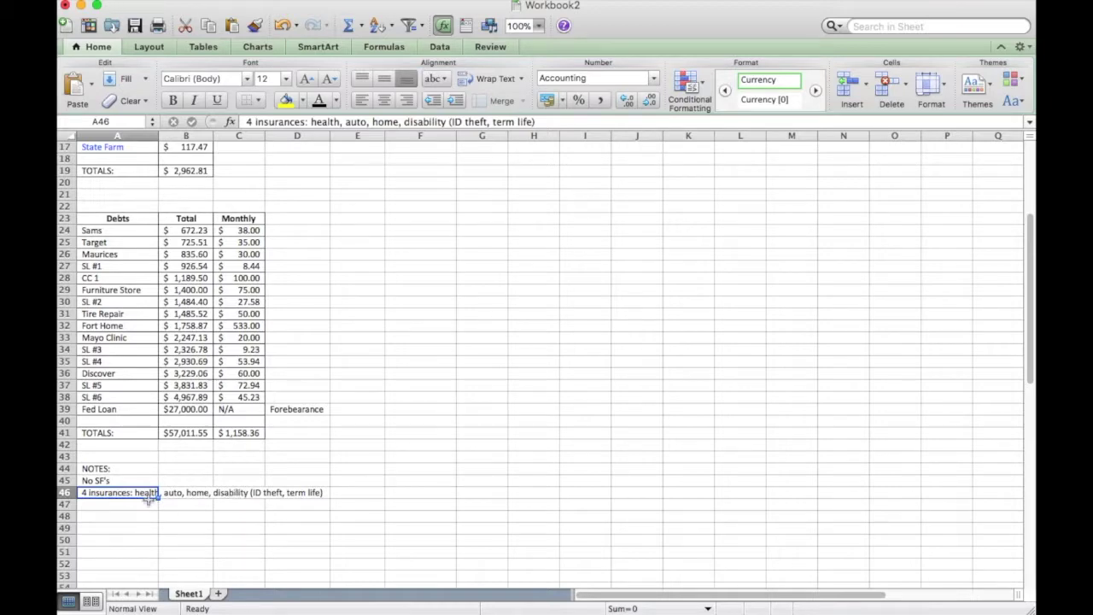
scroll(463, 393, up, 8)
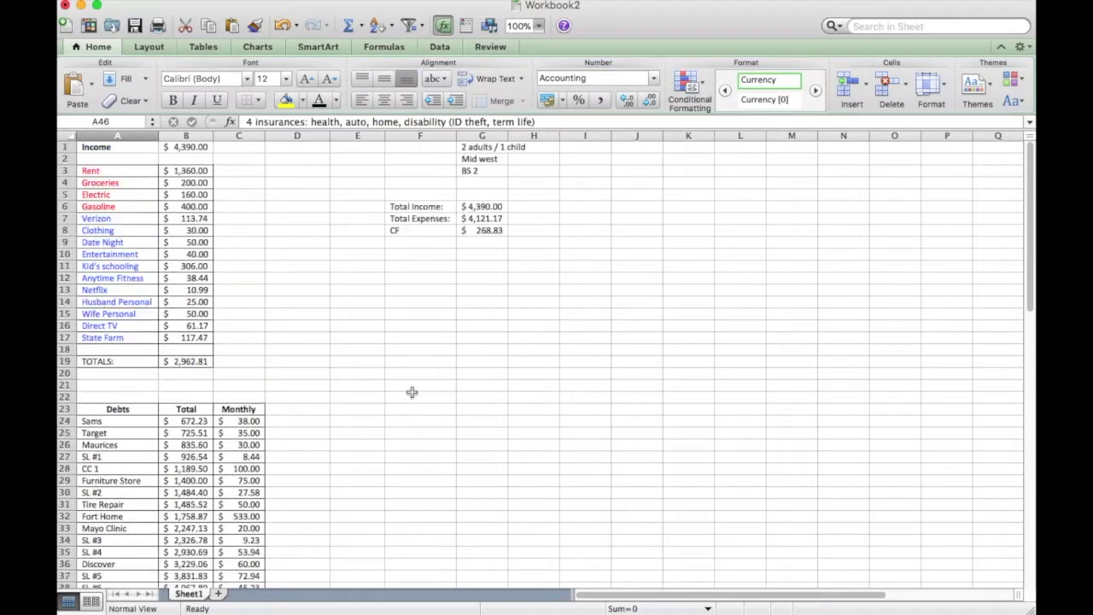
click(199, 147)
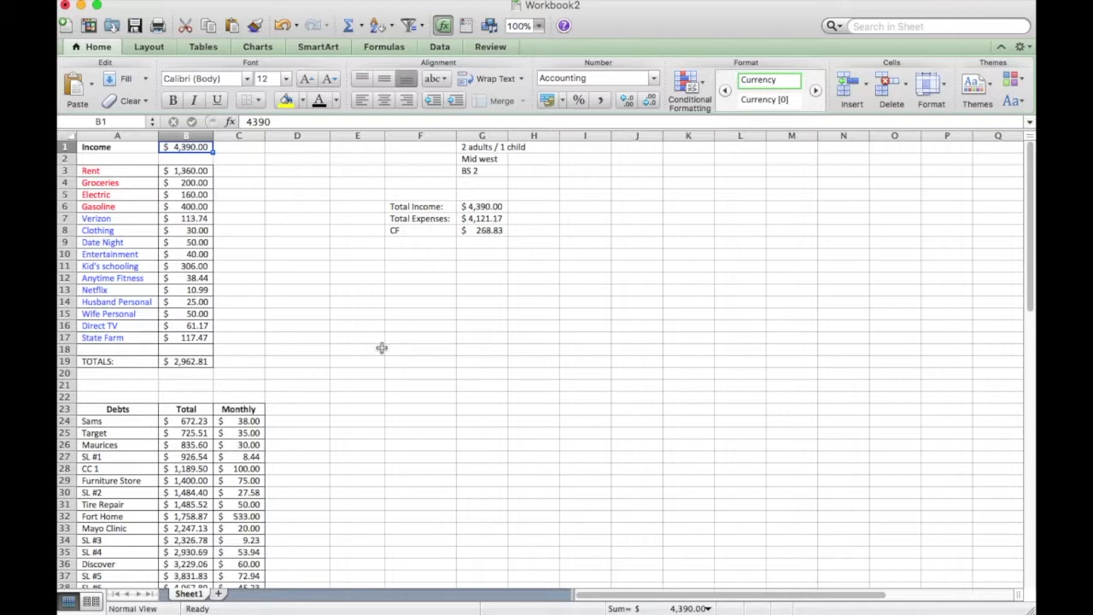
scroll(381, 341, down, 6)
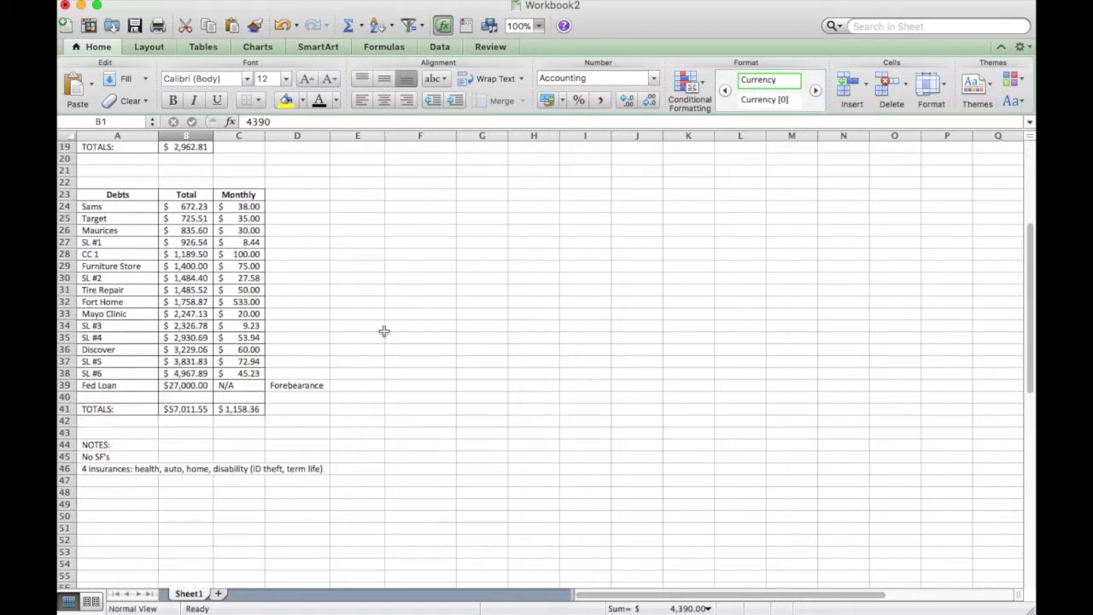
scroll(381, 329, down, 2)
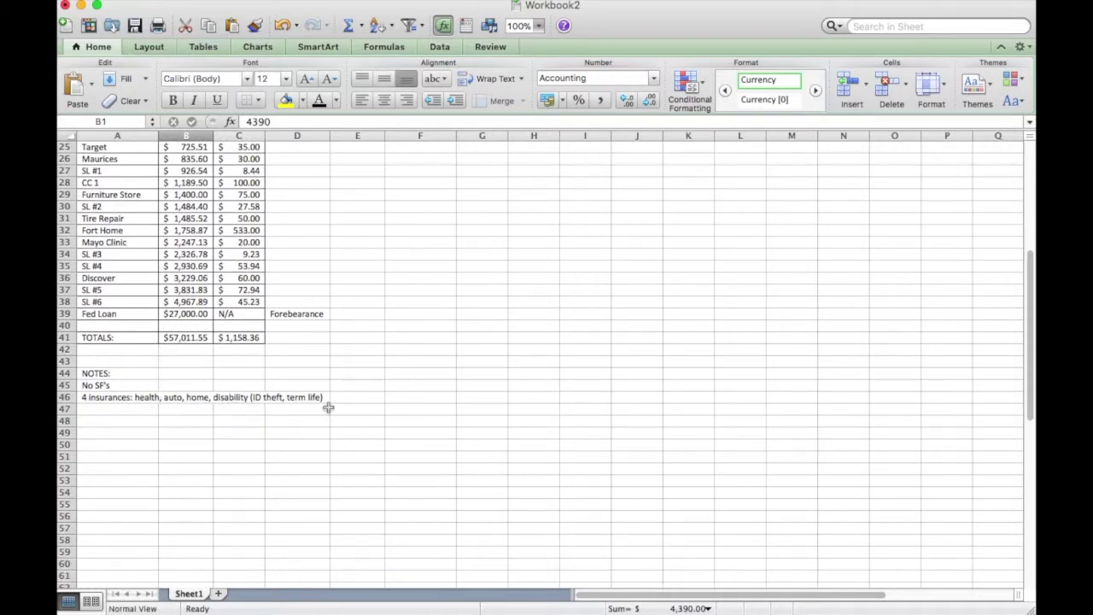
scroll(377, 392, up, 8)
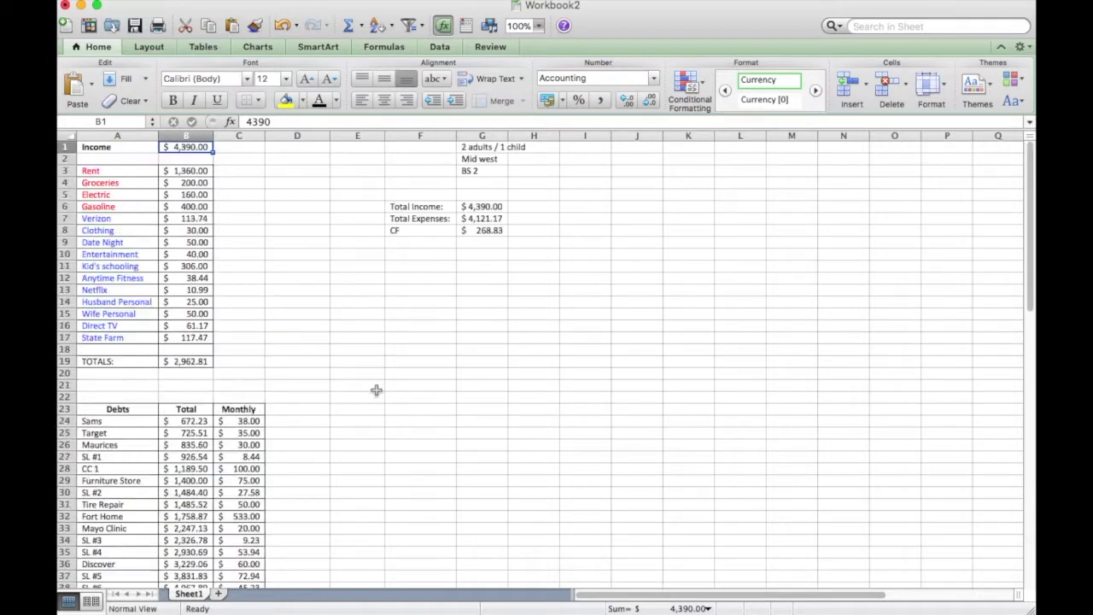
Add the note "Renter's insurance" in A47, relating to the Rent expense
click(151, 175)
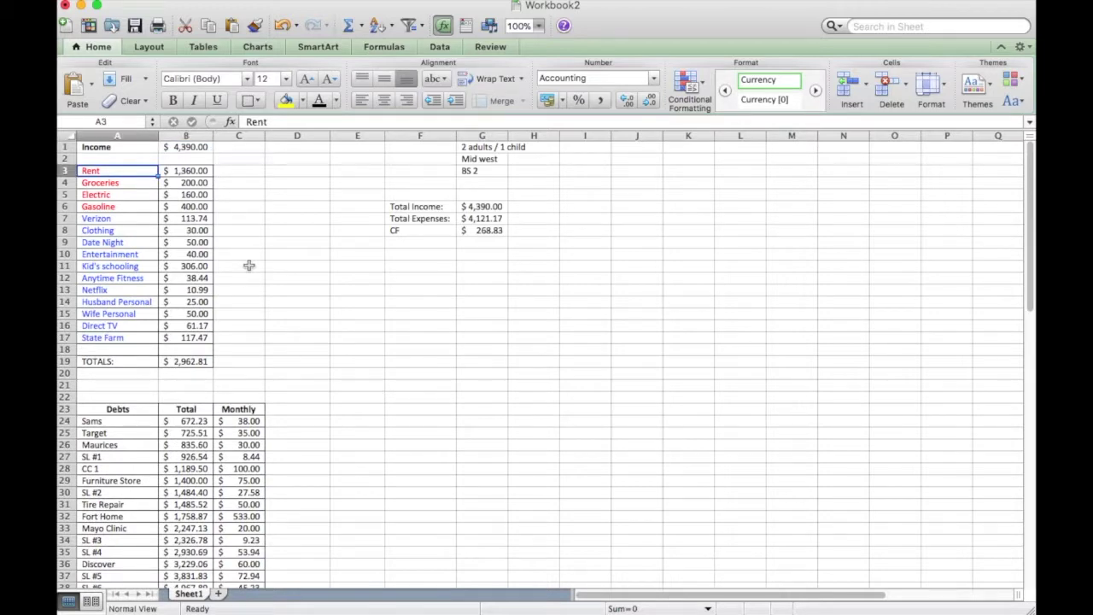
scroll(268, 281, down, 7)
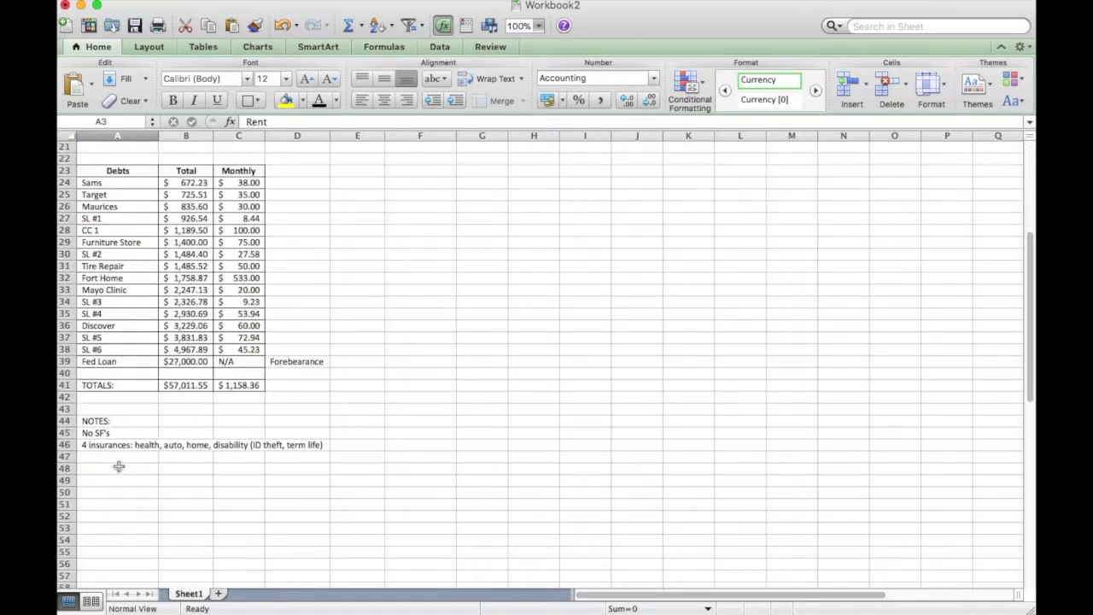
click(119, 459)
text(Rent)
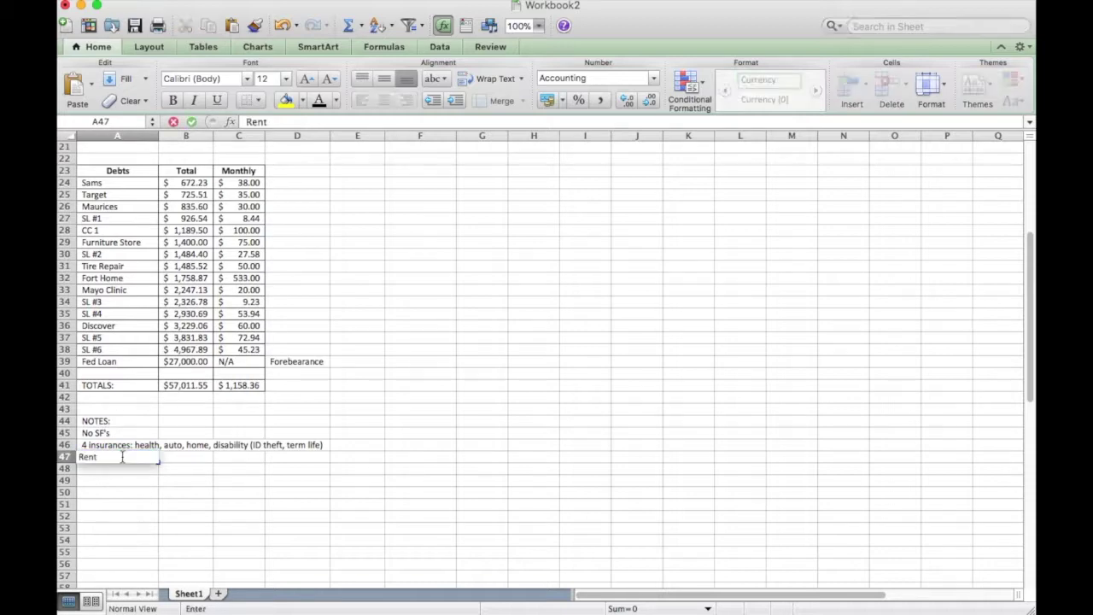
text(er's insurance)
key(Return)
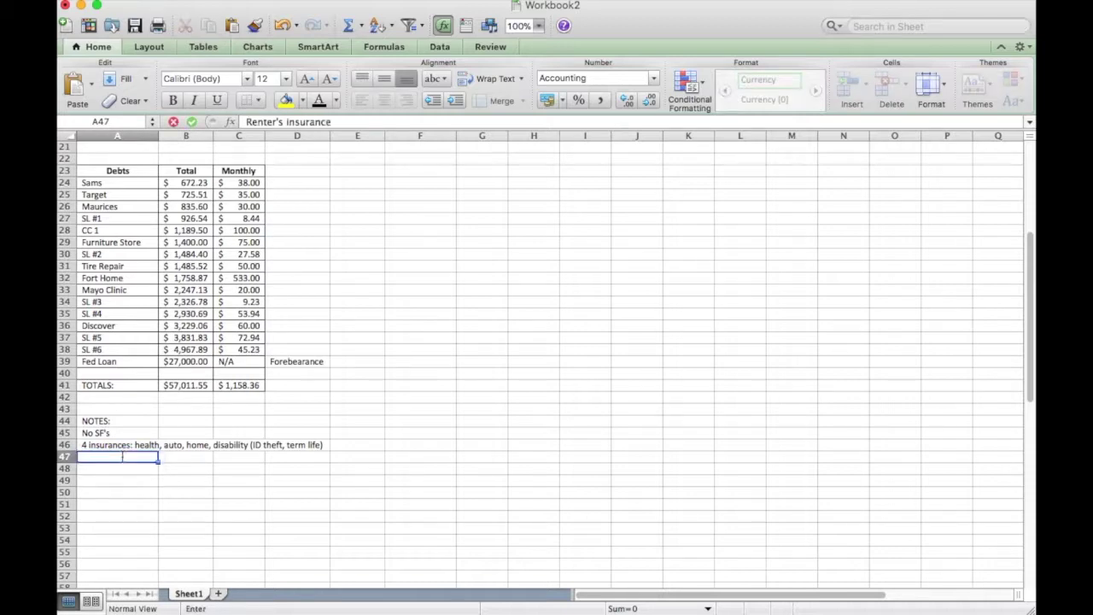
Check the Gasoline and State Farm expenses and add the note "Car fund (repairs/maintenance)" in A48
scroll(321, 390, up, 7)
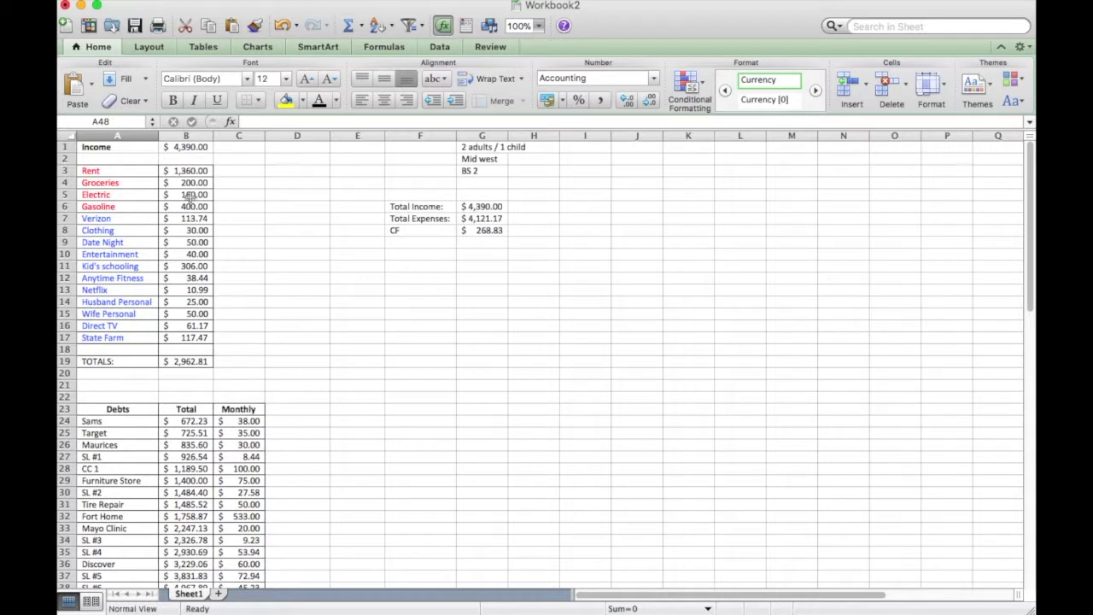
click(124, 206)
click(134, 339)
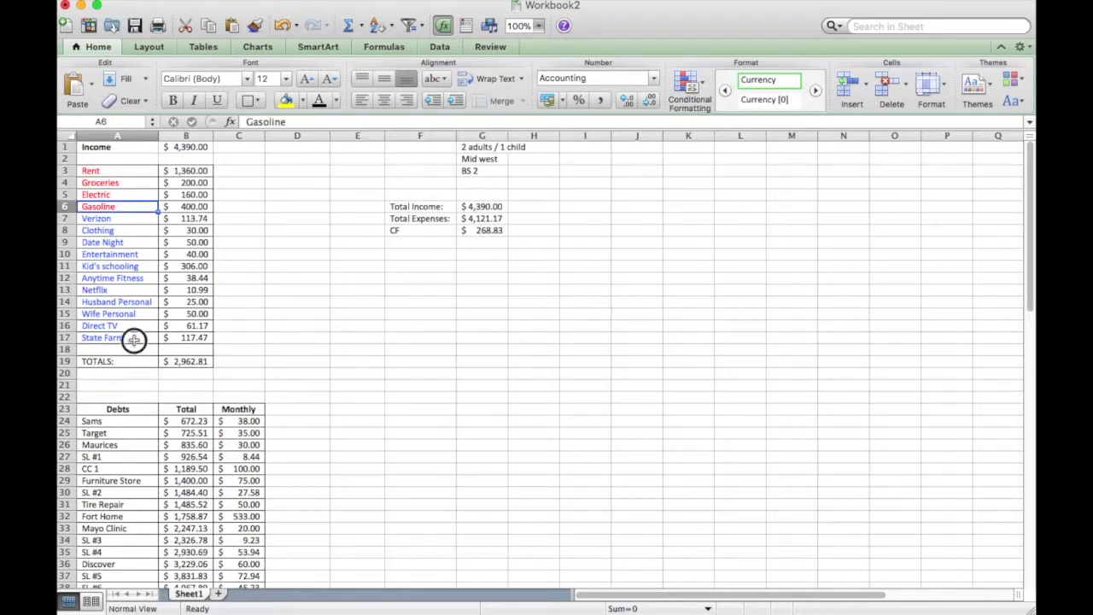
click(128, 209)
click(136, 338)
scroll(307, 343, down, 5)
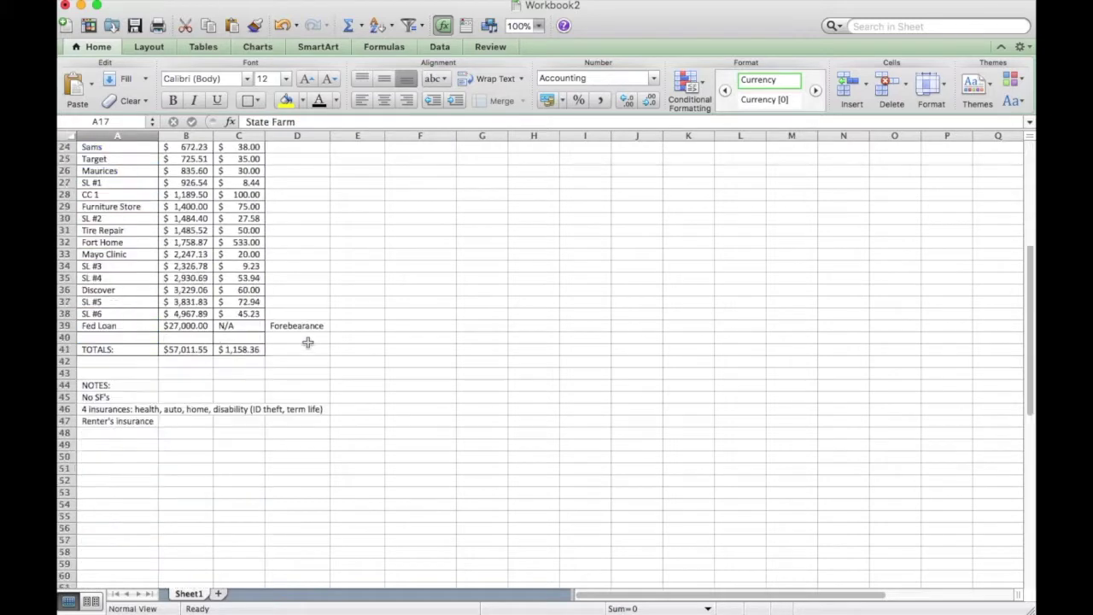
click(118, 433)
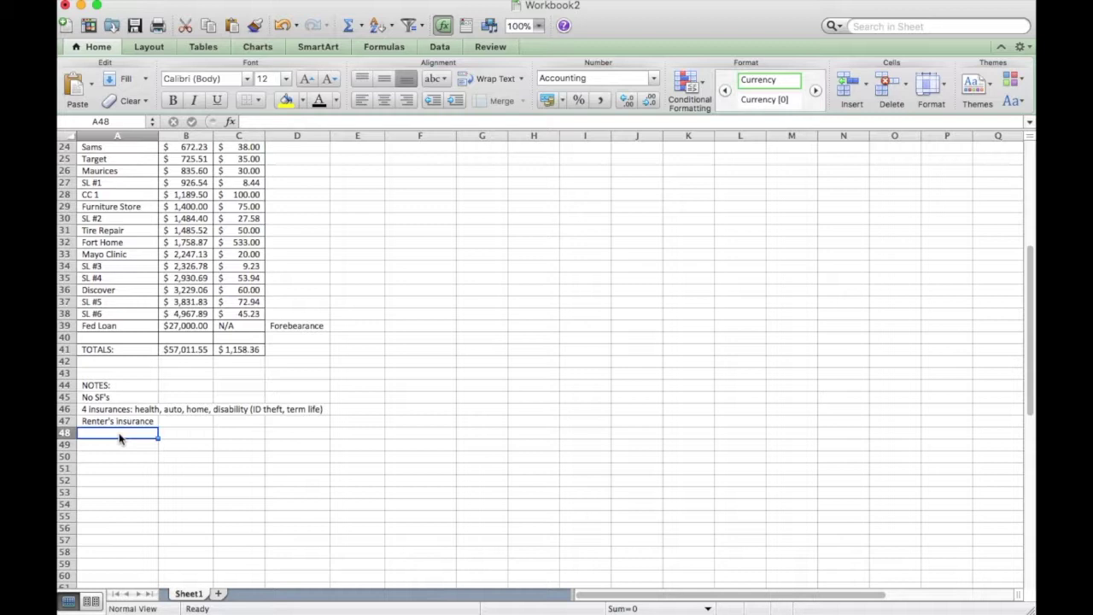
text(C)
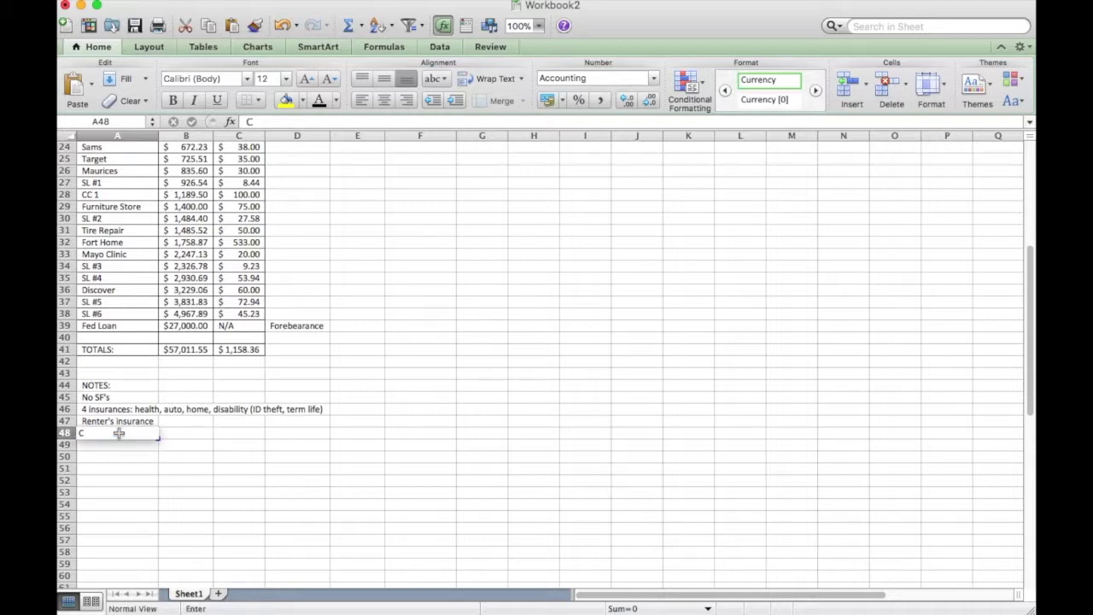
text(ar fund ()
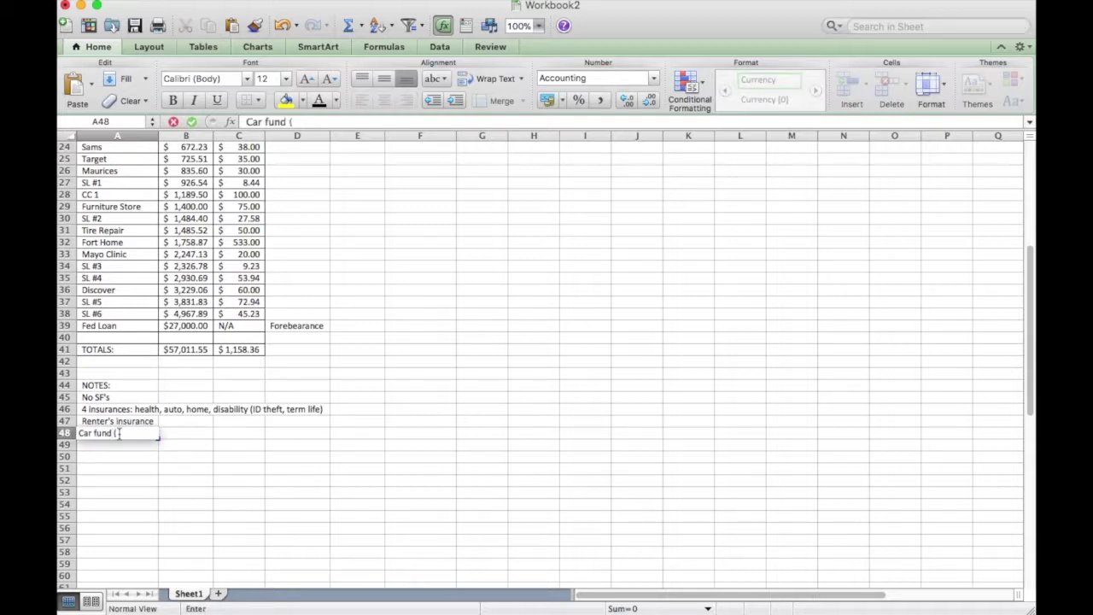
text(repairs/maintenance)
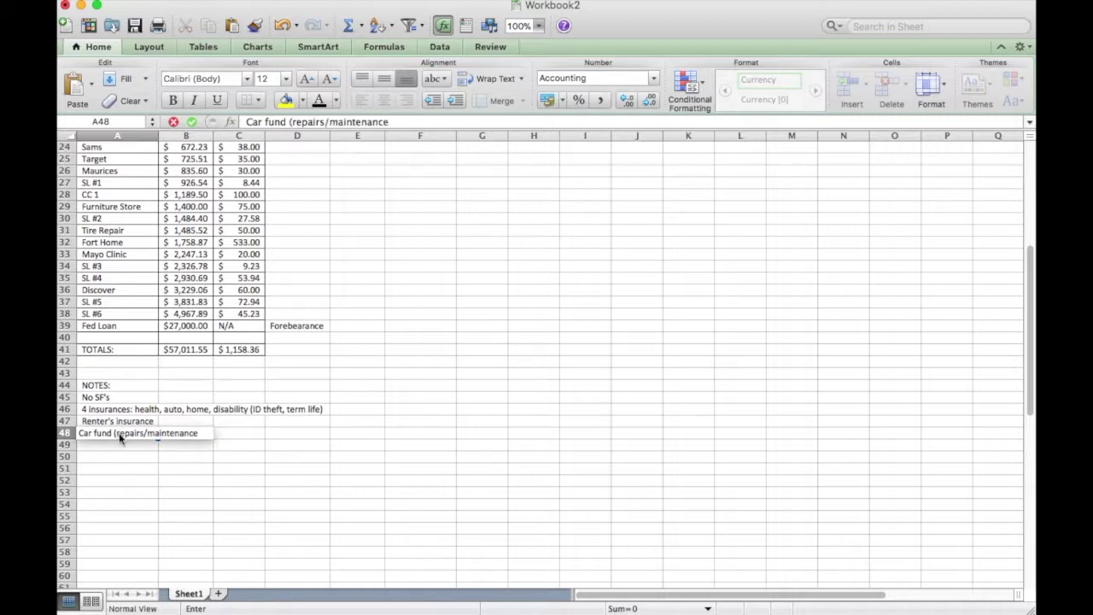
text())
key(Return)
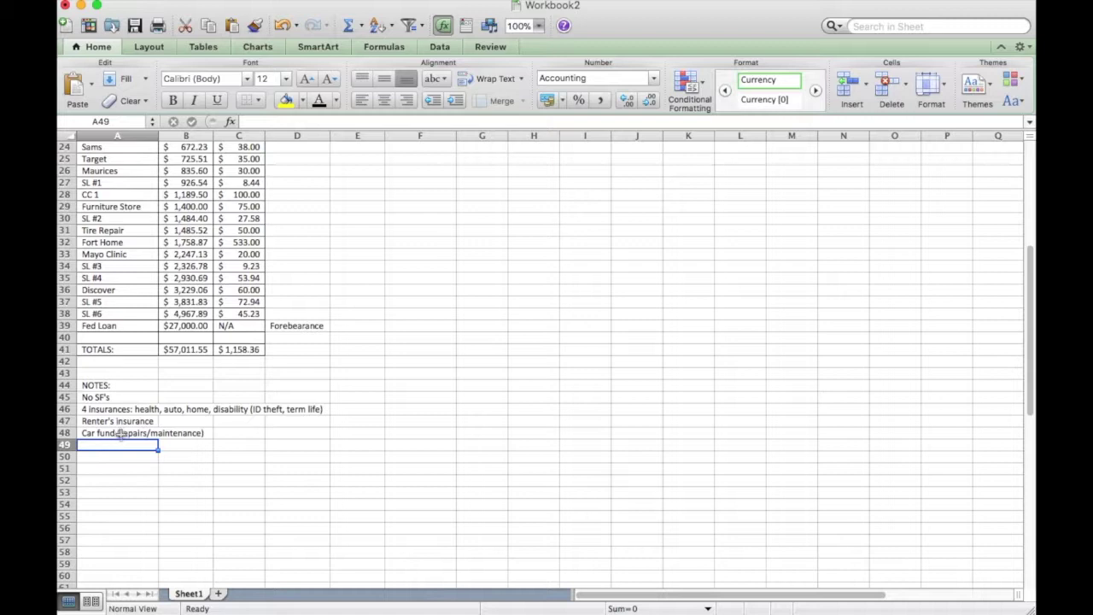
click(120, 432)
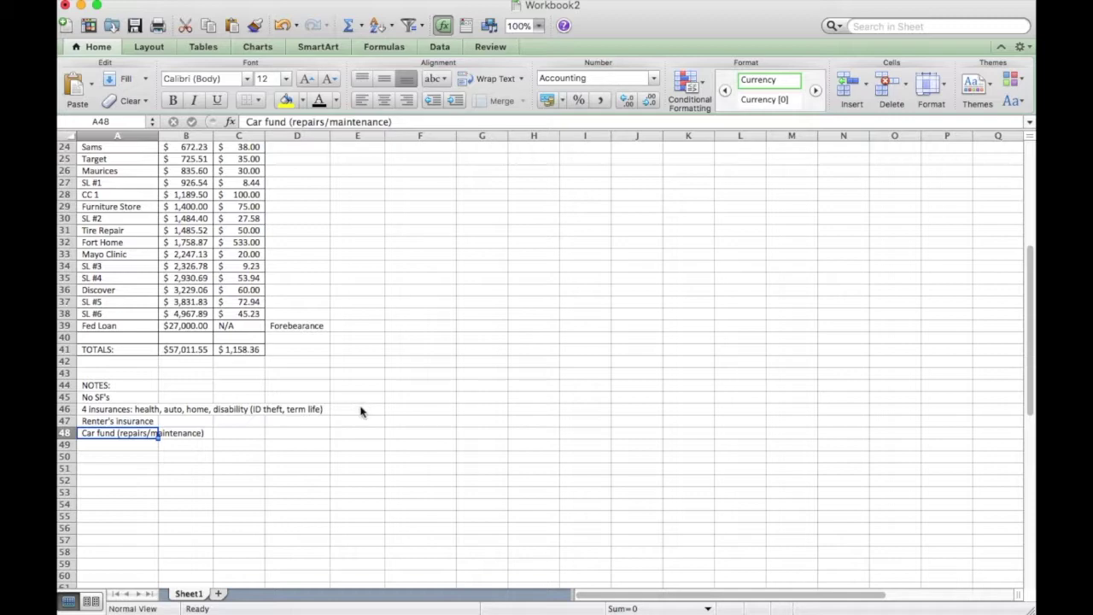
Review the expenses and debts and add the note "License/registration" in A49, below the car fund note
scroll(360, 406, up, 5)
scroll(360, 406, up, 3)
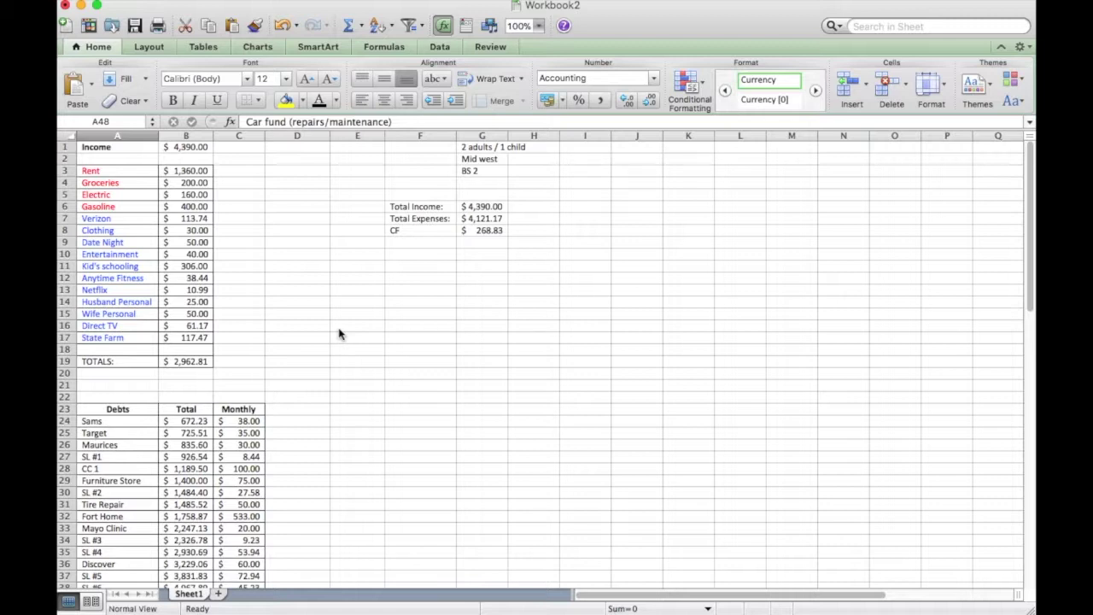
scroll(339, 334, down, 1)
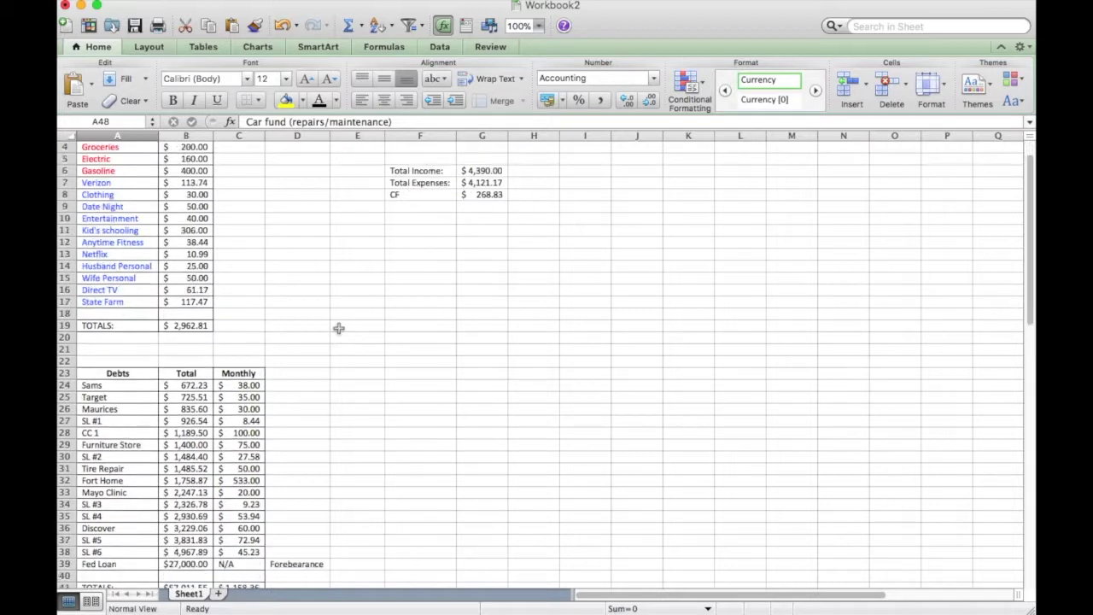
scroll(339, 328, down, 5)
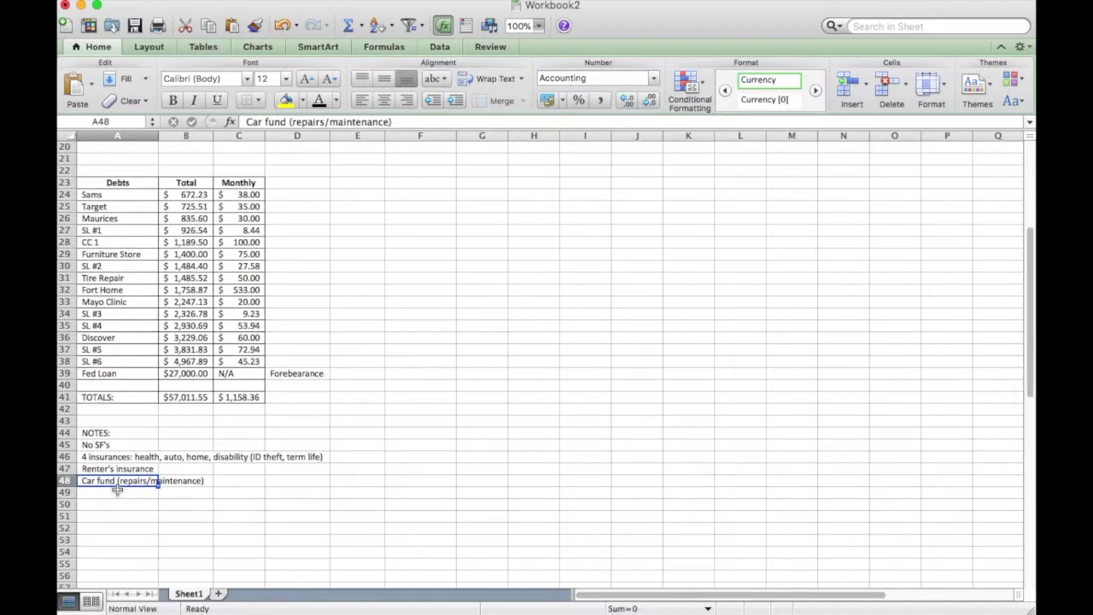
click(120, 493)
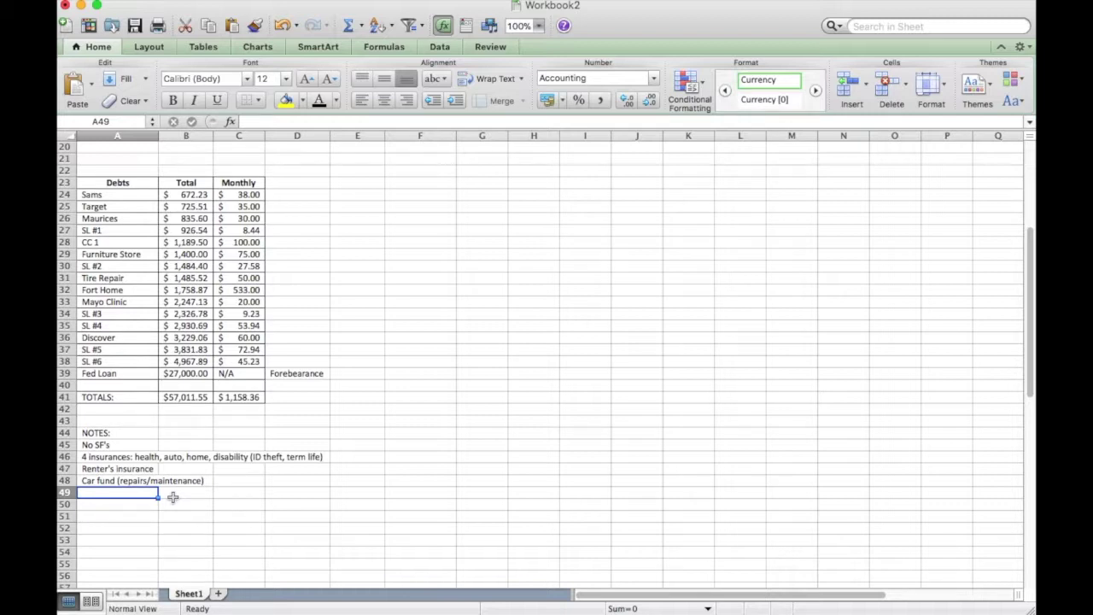
text(License)
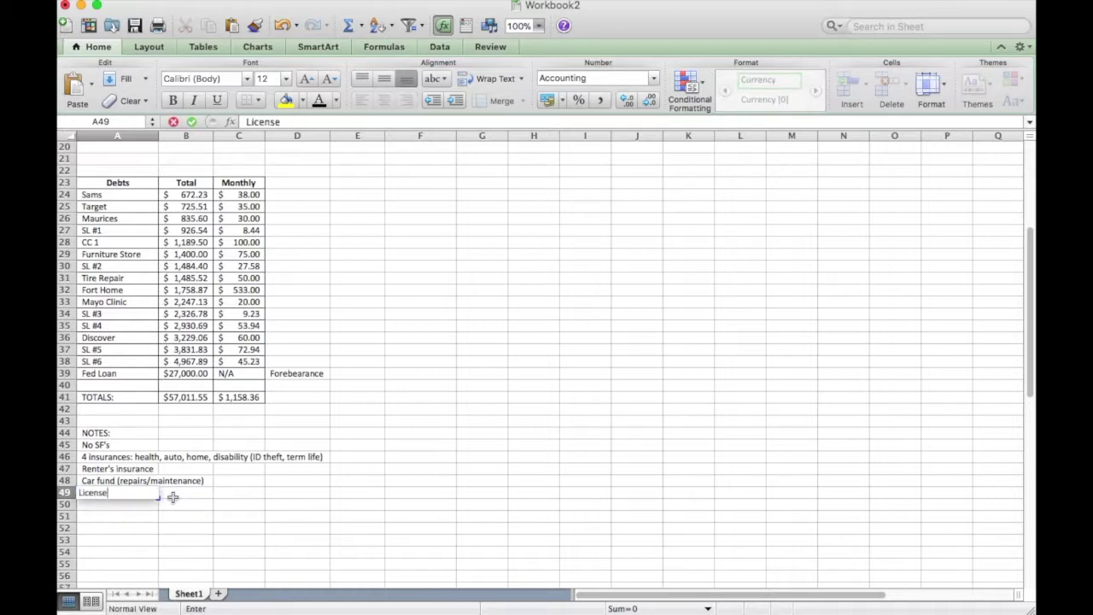
text(/registration)
key(Return)
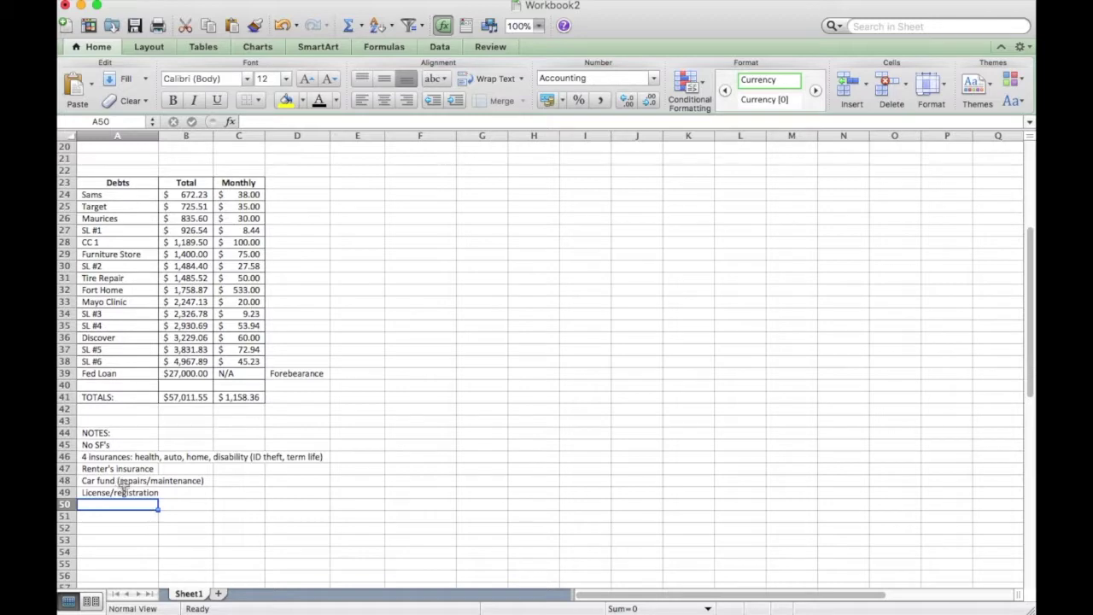
Look over the expense list again and add the note "Holiday club" in A50
scroll(358, 478, up, 5)
scroll(358, 477, up, 2)
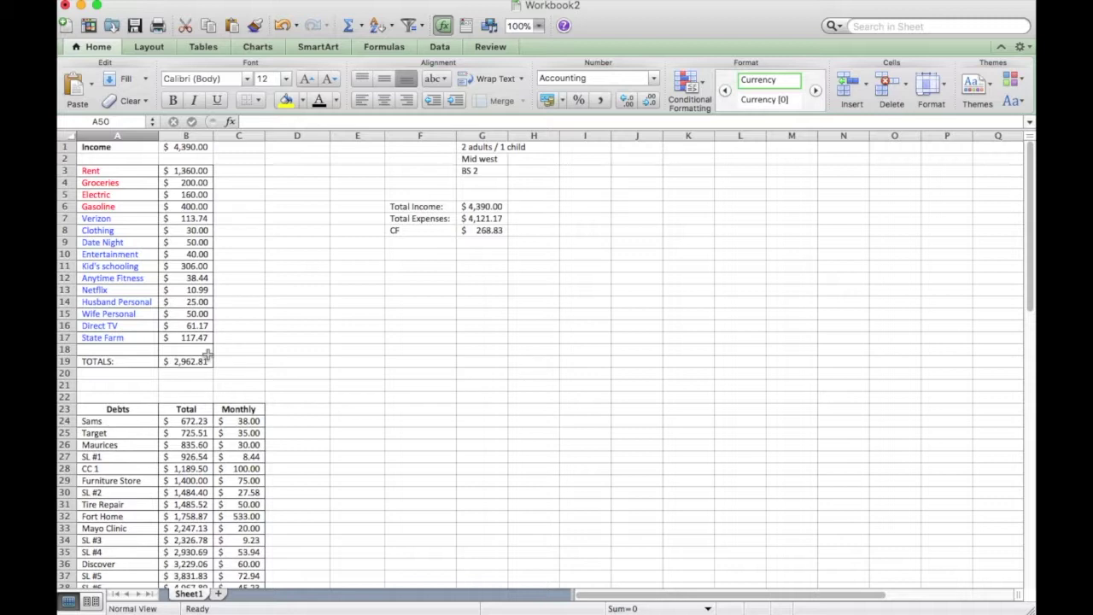
click(132, 173)
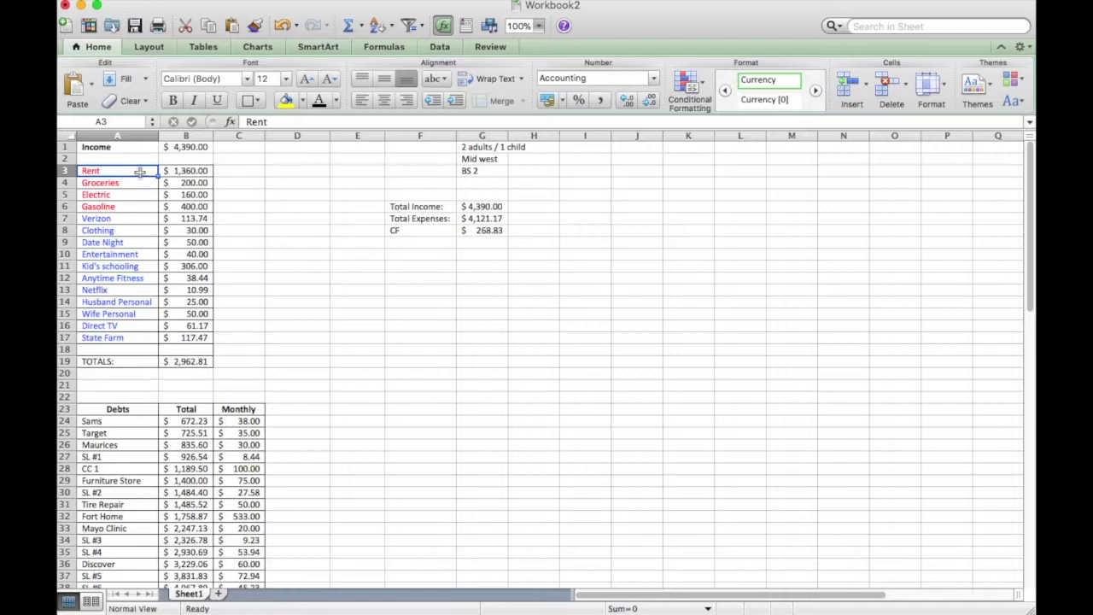
scroll(329, 266, down, 5)
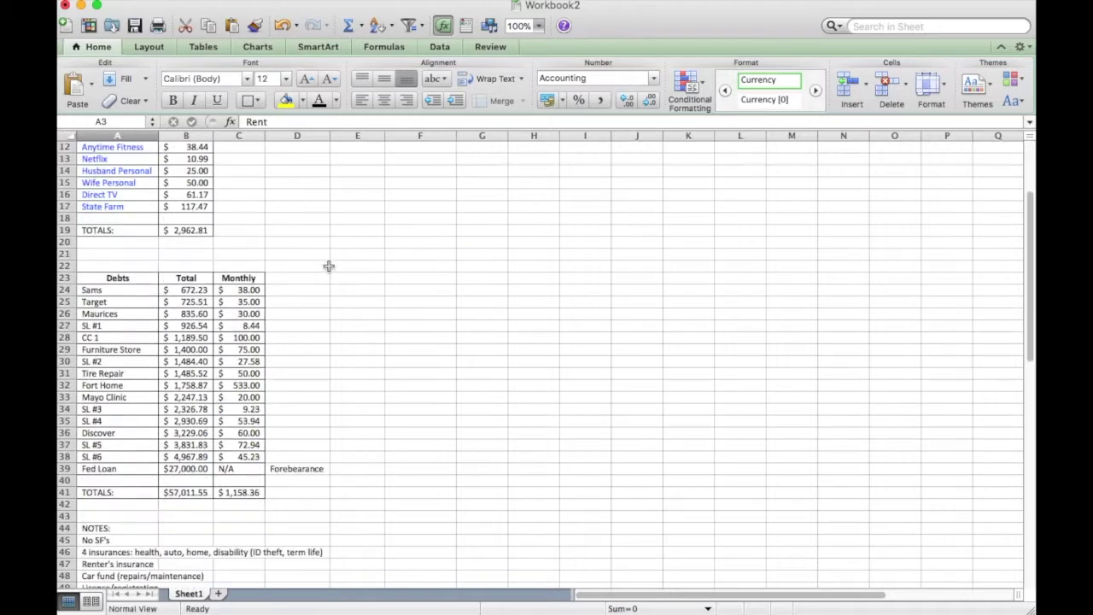
scroll(325, 317, down, 2)
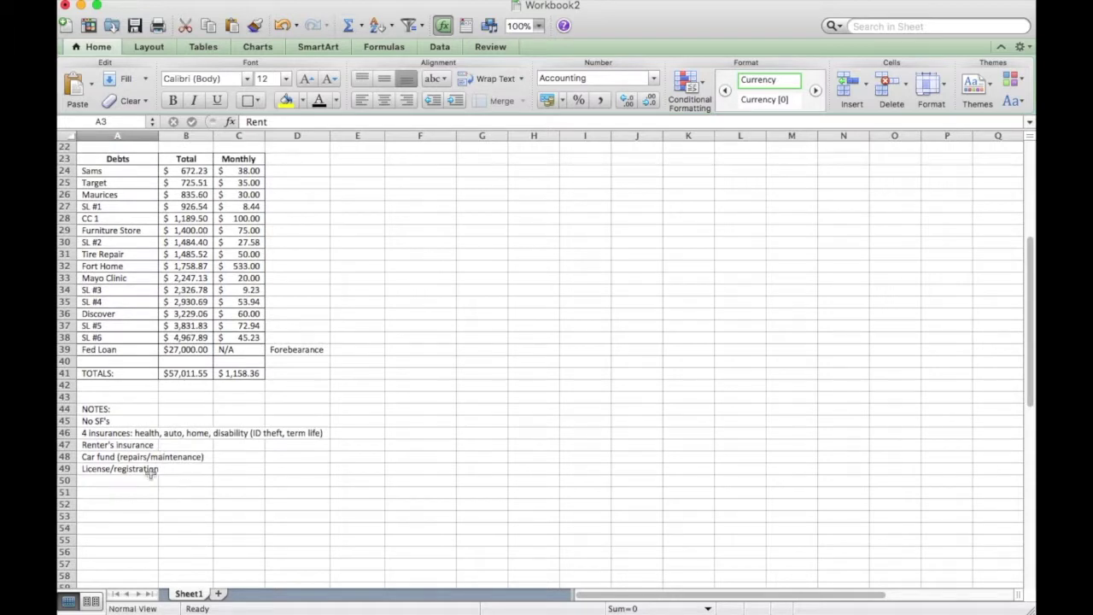
click(131, 484)
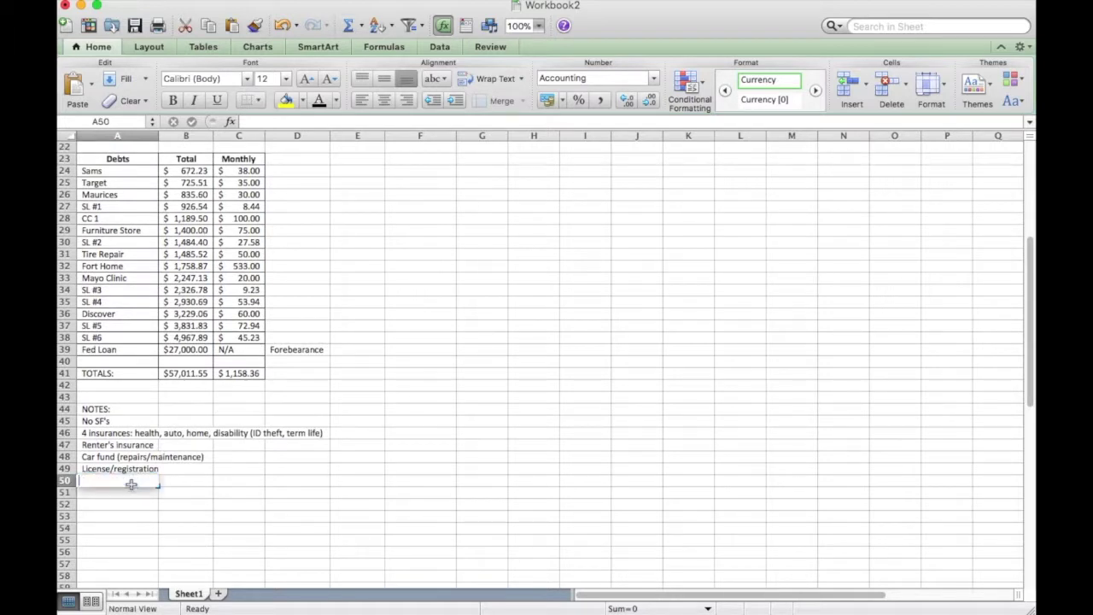
text(Holiday club)
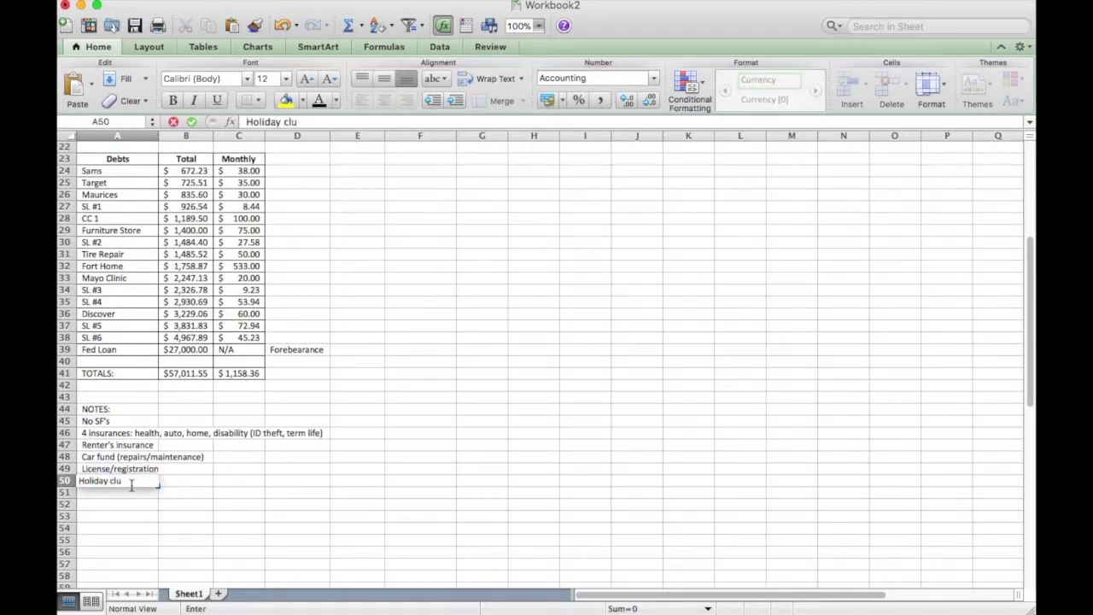
click(248, 469)
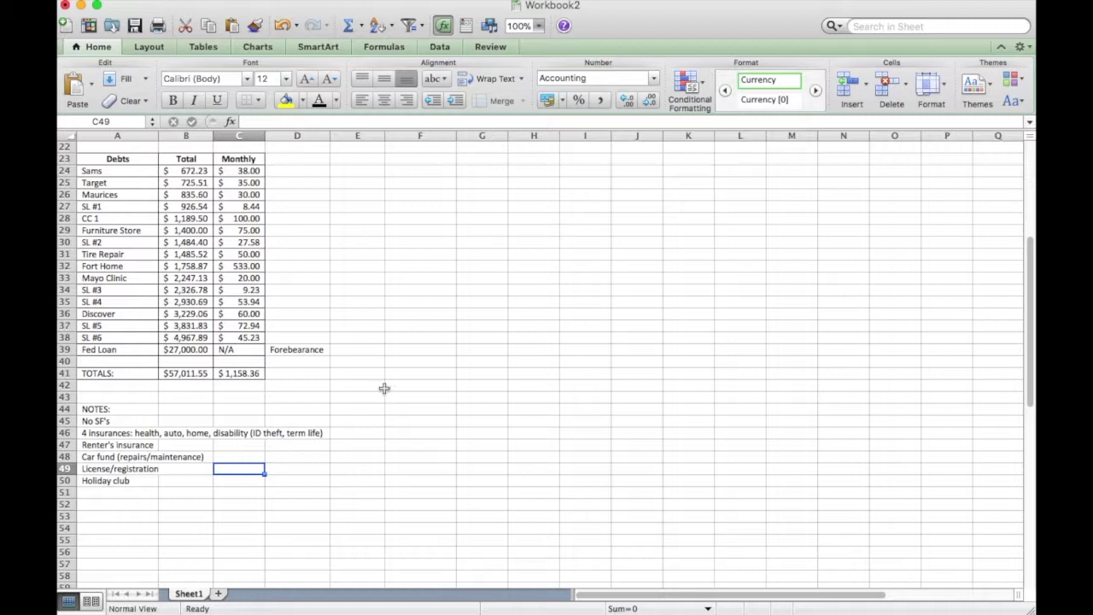
click(118, 481)
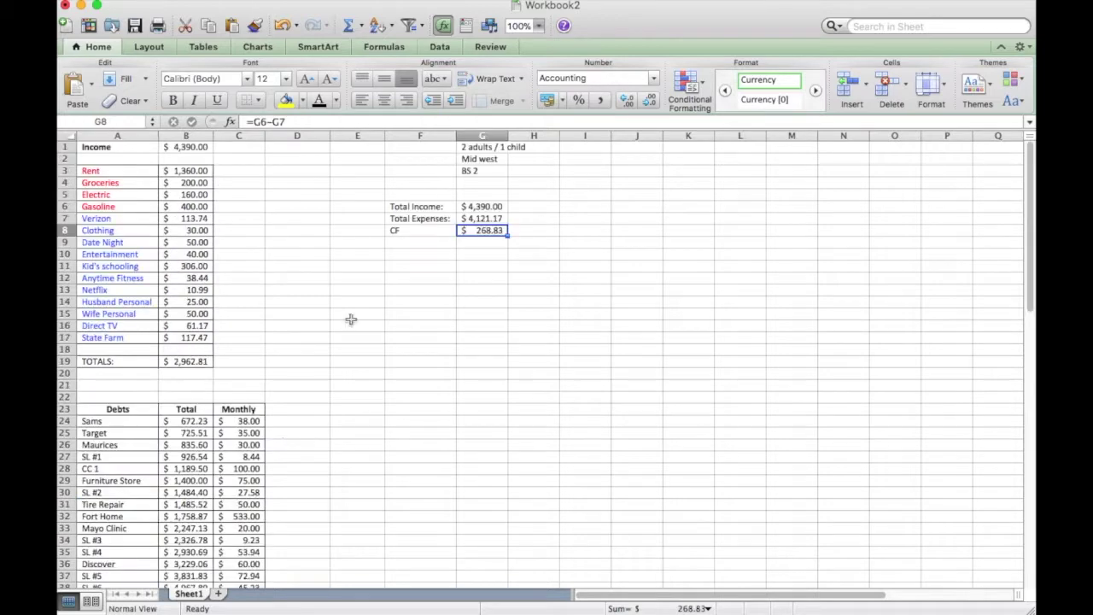
Check the Kid's schooling expense and add the note "School supplies" in A51
scroll(349, 317, down, 1)
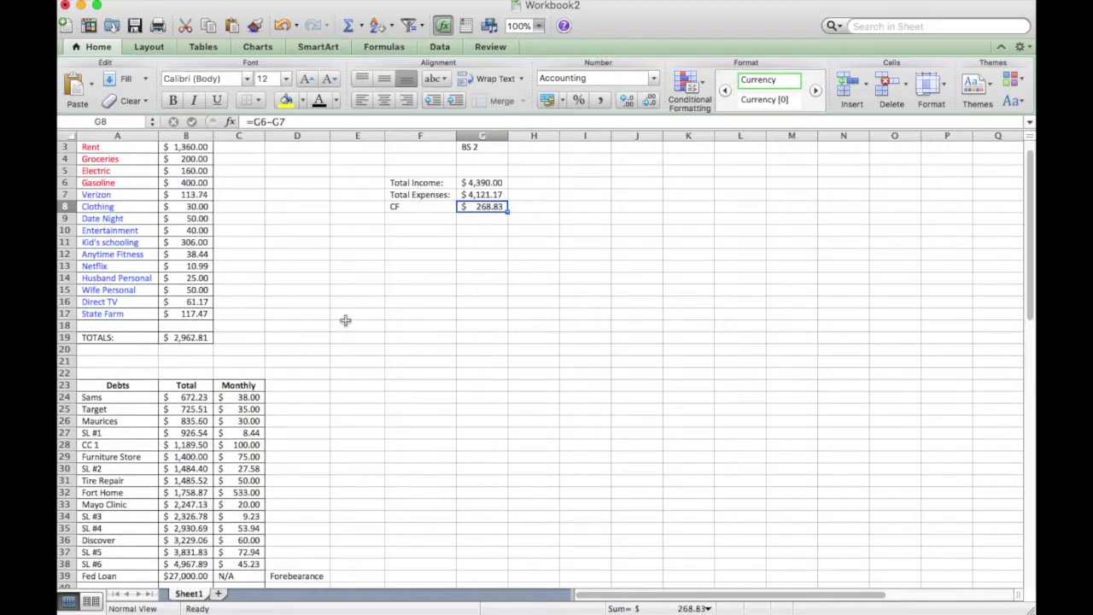
scroll(345, 320, up, 1)
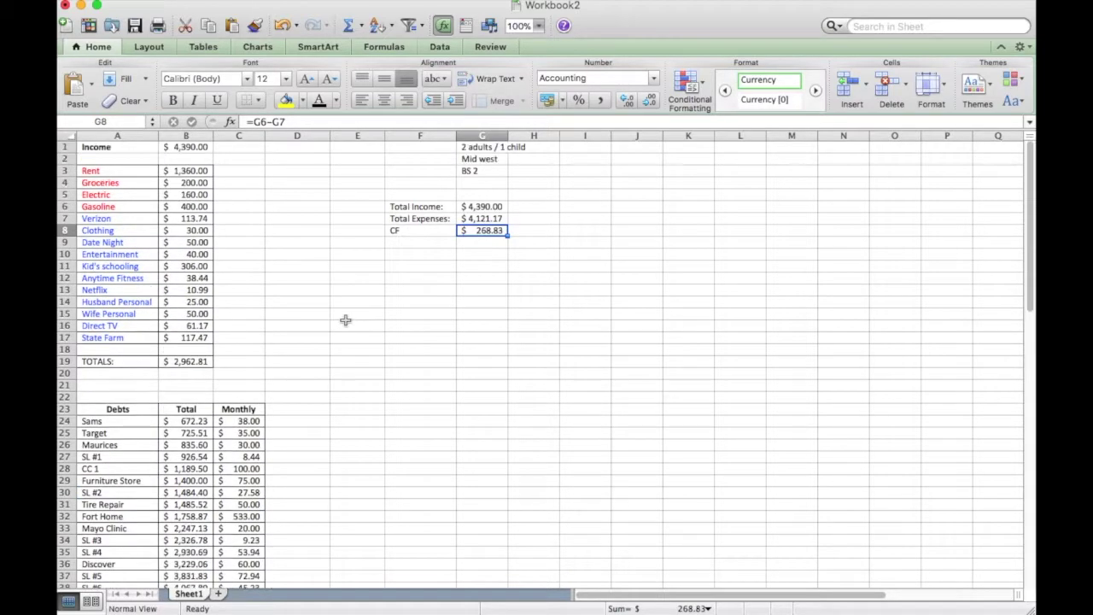
click(121, 267)
drag(141, 270, 183, 268)
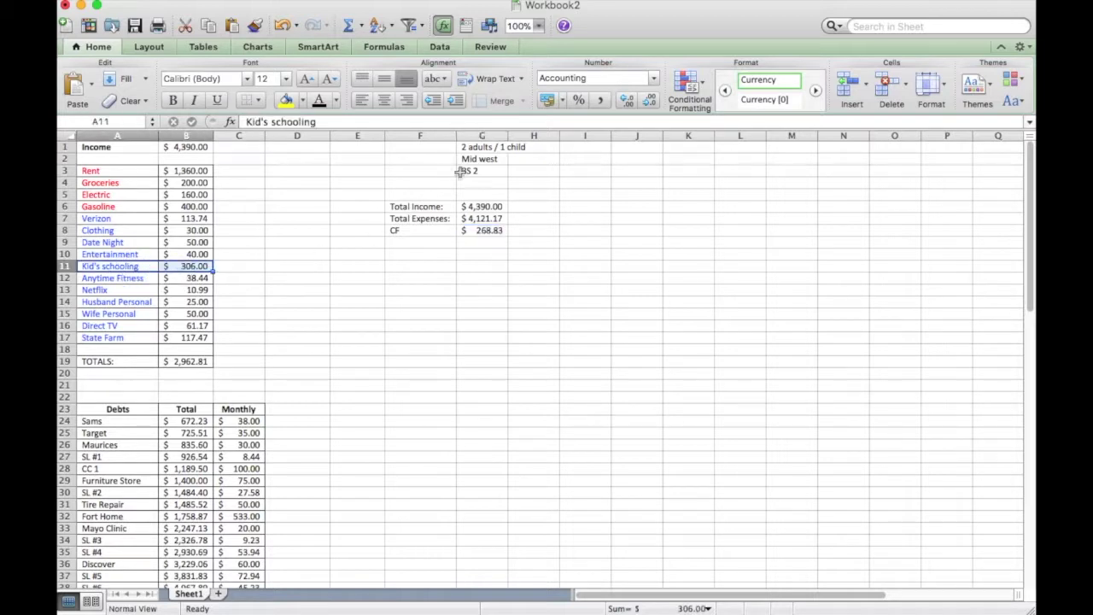
click(241, 268)
scroll(356, 339, down, 3)
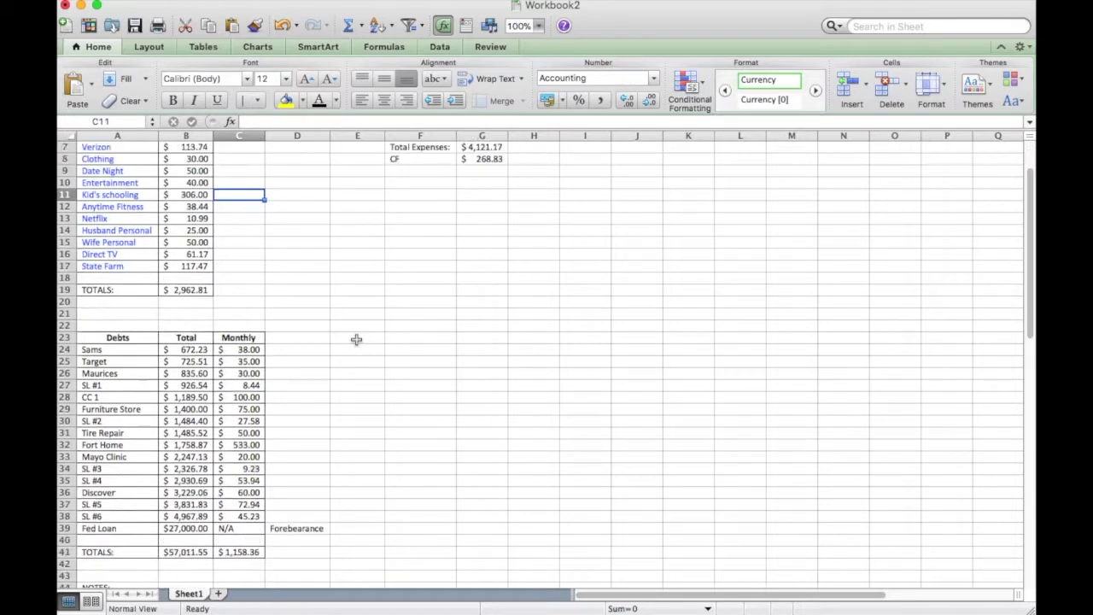
scroll(356, 339, down, 6)
scroll(354, 339, up, 1)
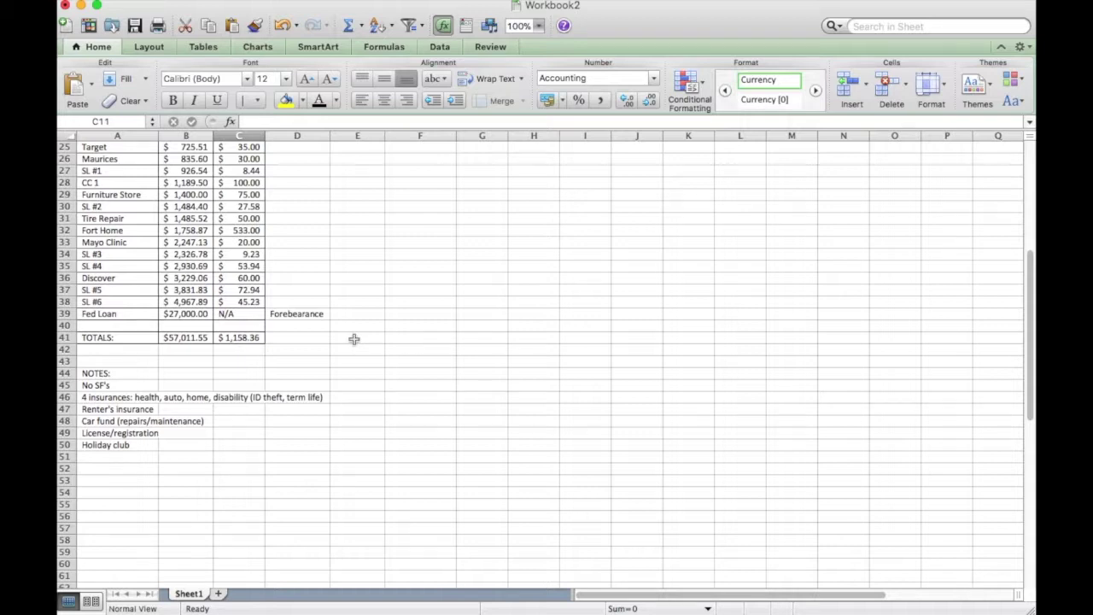
scroll(354, 339, down, 3)
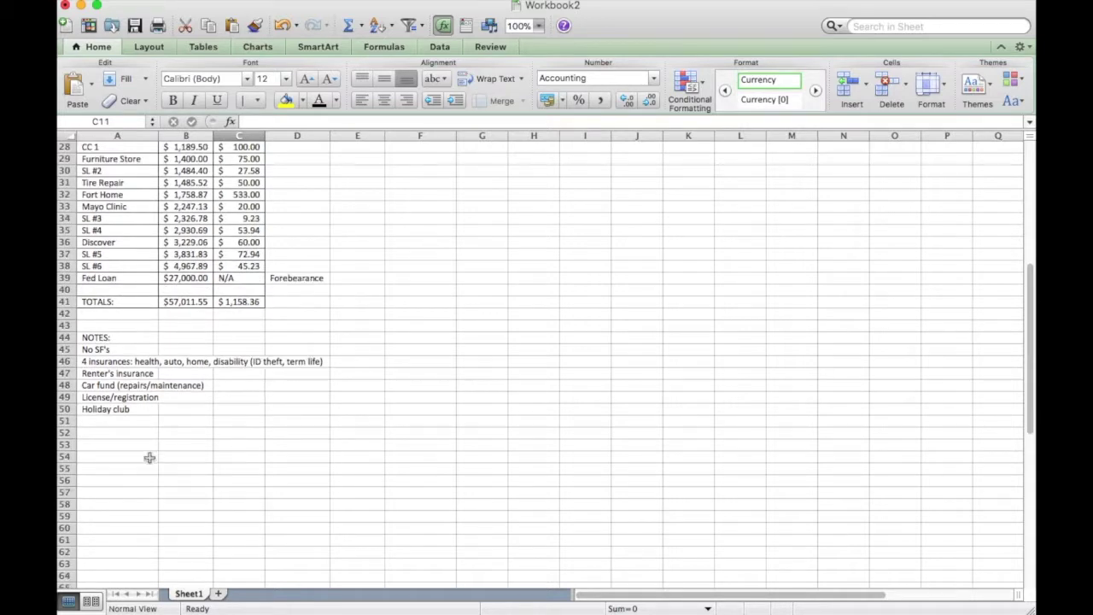
click(142, 420)
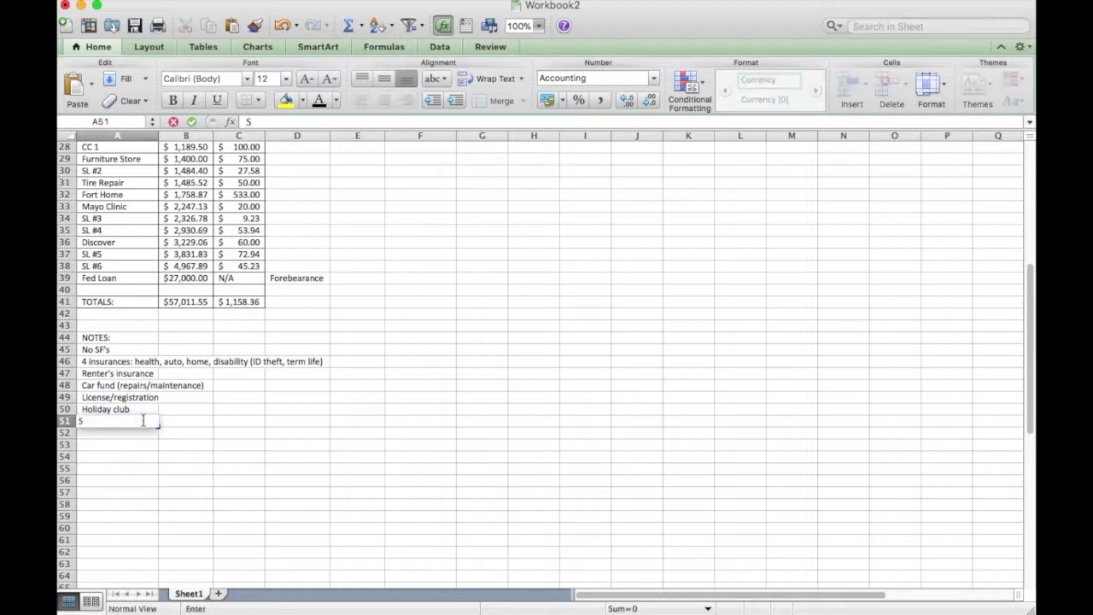
text(chool supplies)
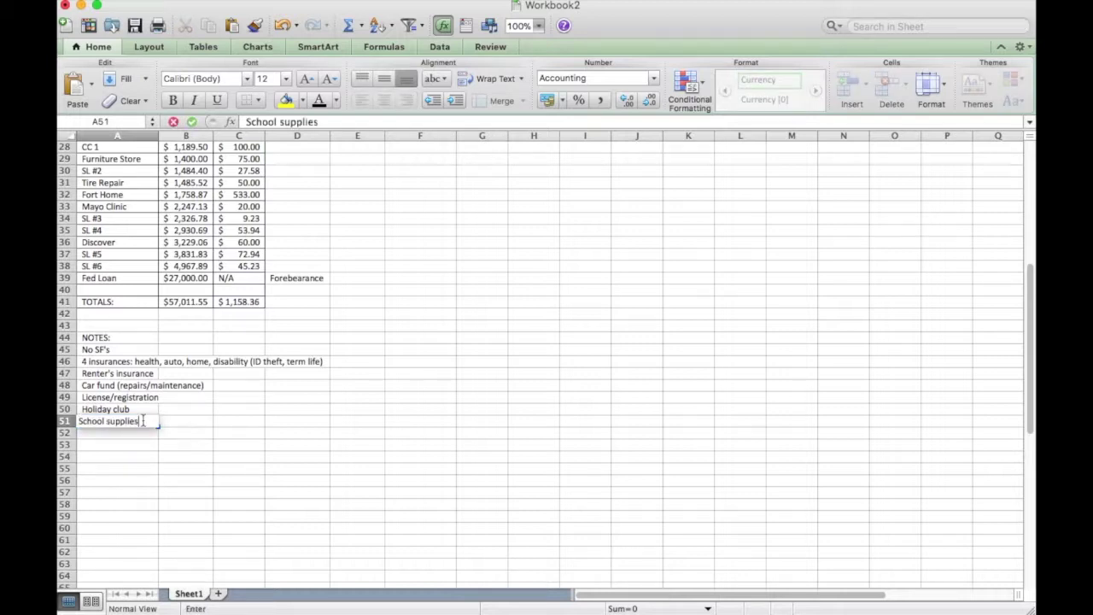
key(Return)
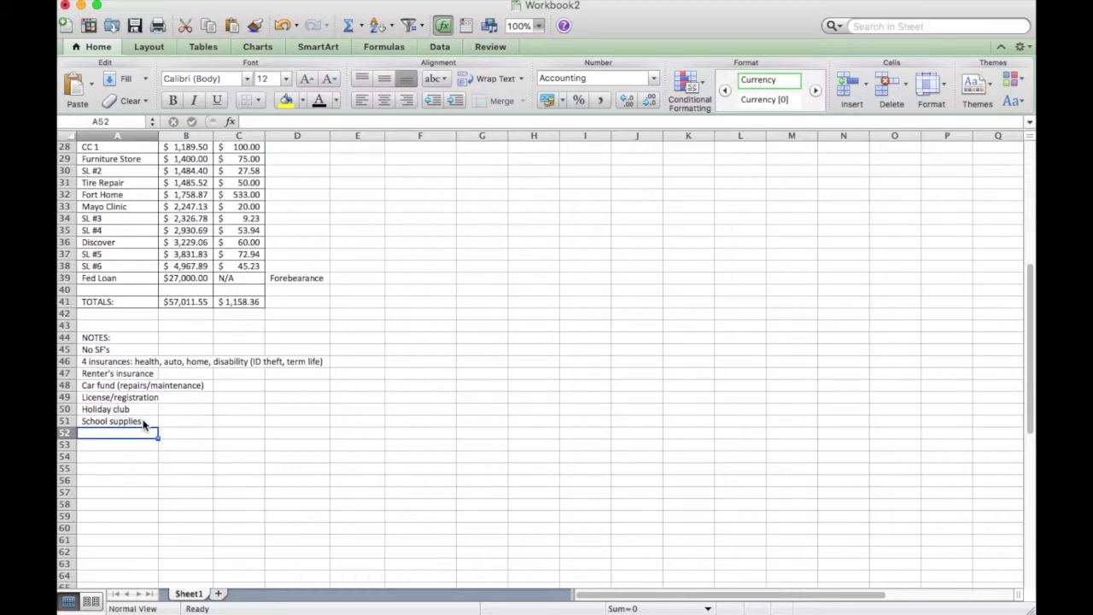
Add the note "Sport supplies (uniforms, safety equipment)" in A52, below the school supplies note
text(Sport supplies)
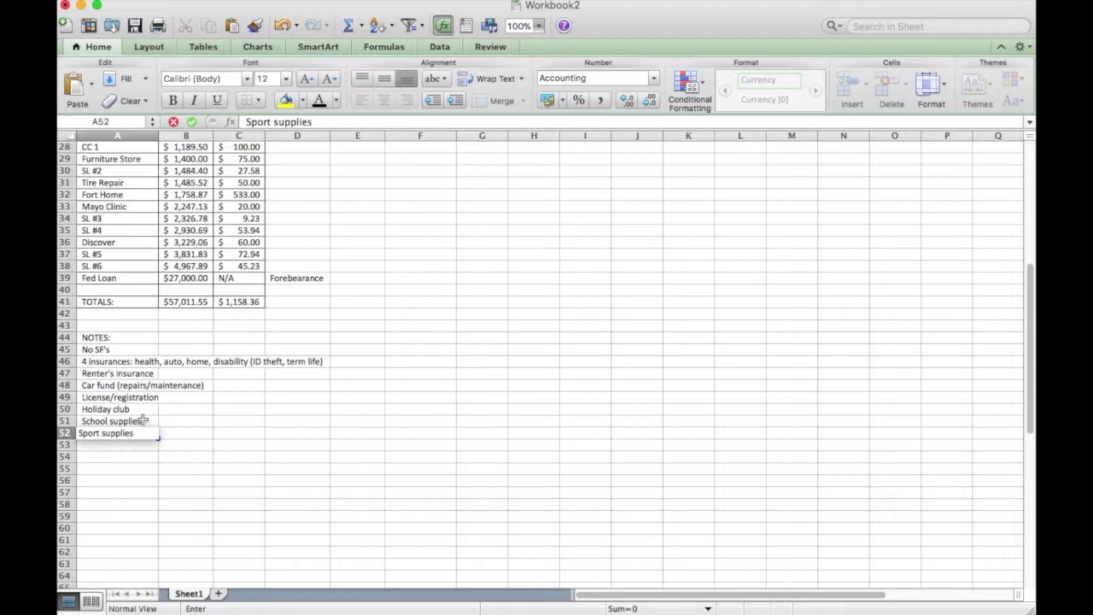
text( (uniforms,)
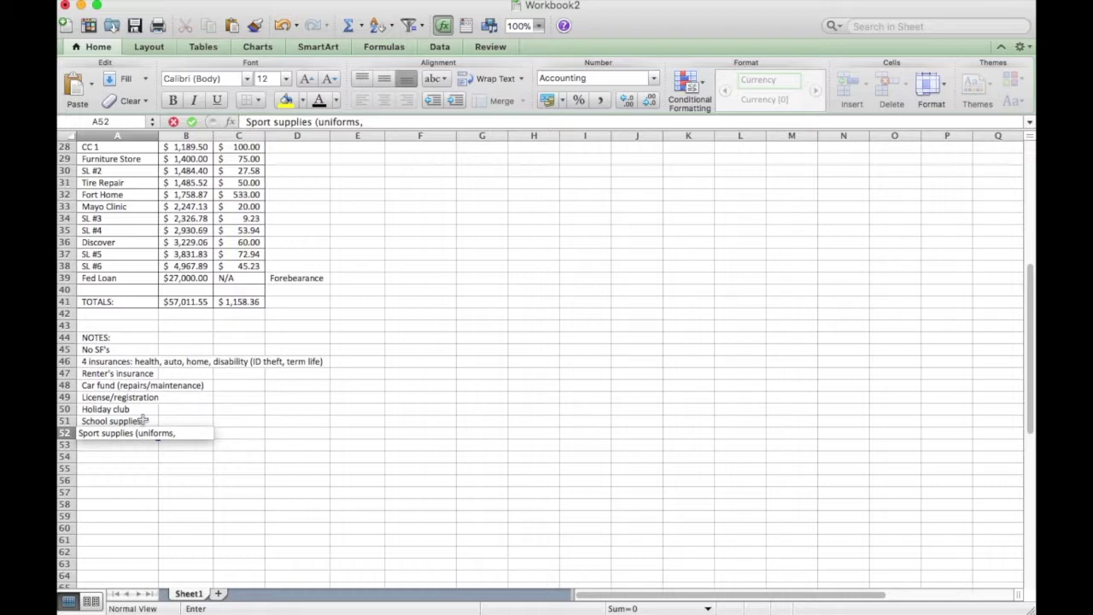
text(safete)
text( equ)
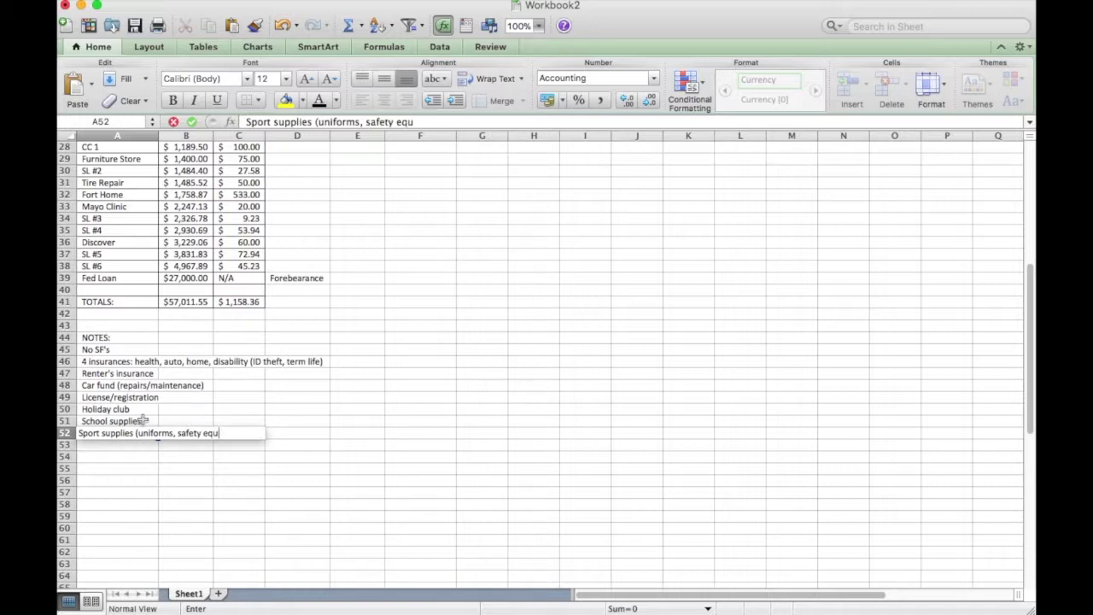
text(ipment)
key(Return)
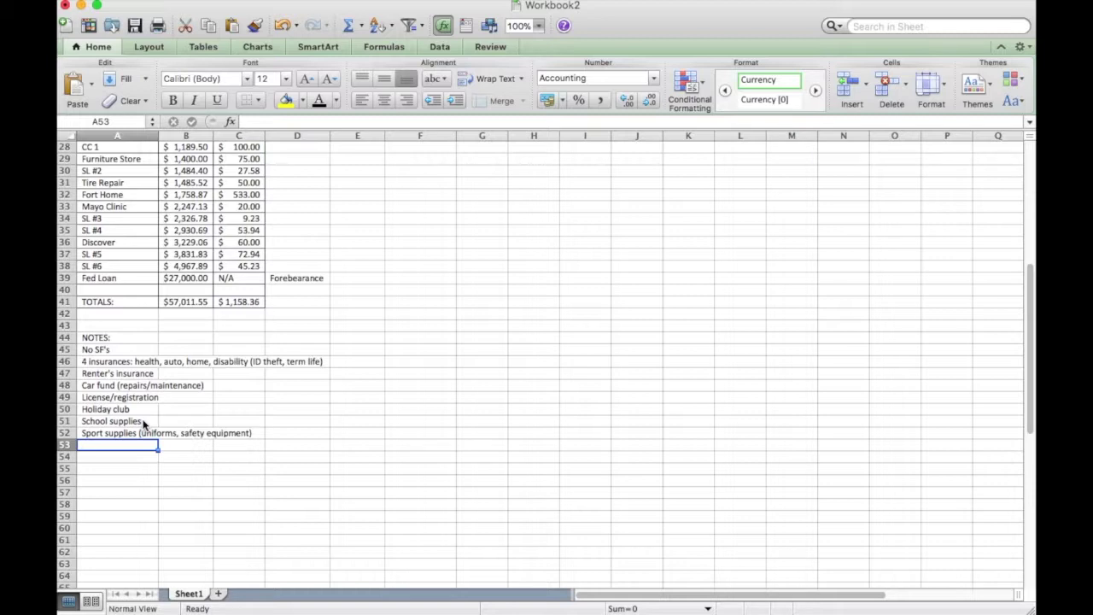
Color the text of the notes in A46:A52, from the four insurances to sport supplies, standard green
drag(112, 362, 122, 433)
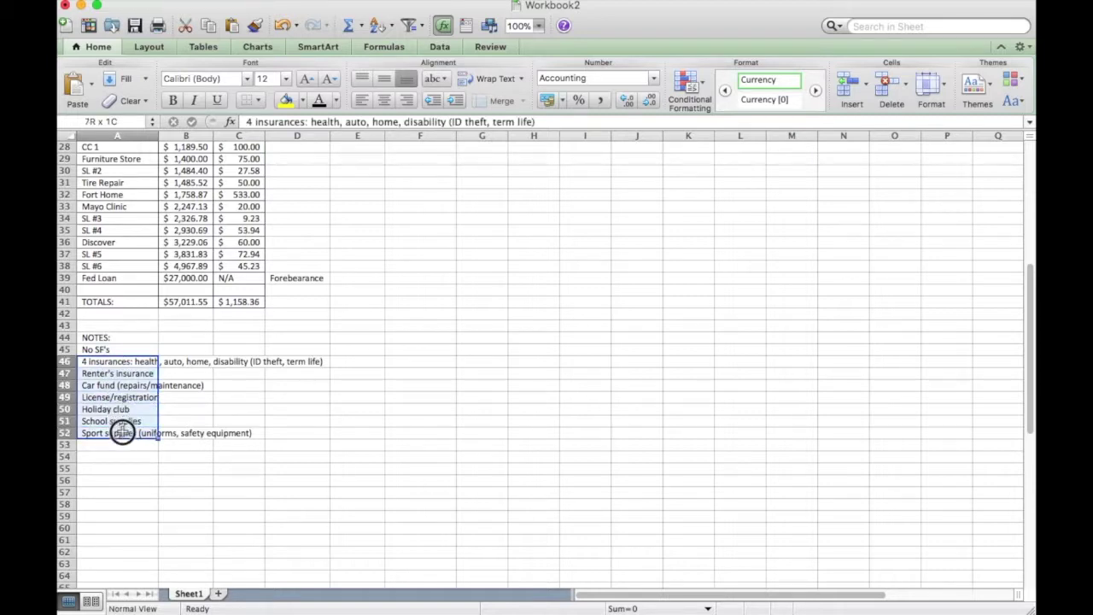
click(336, 100)
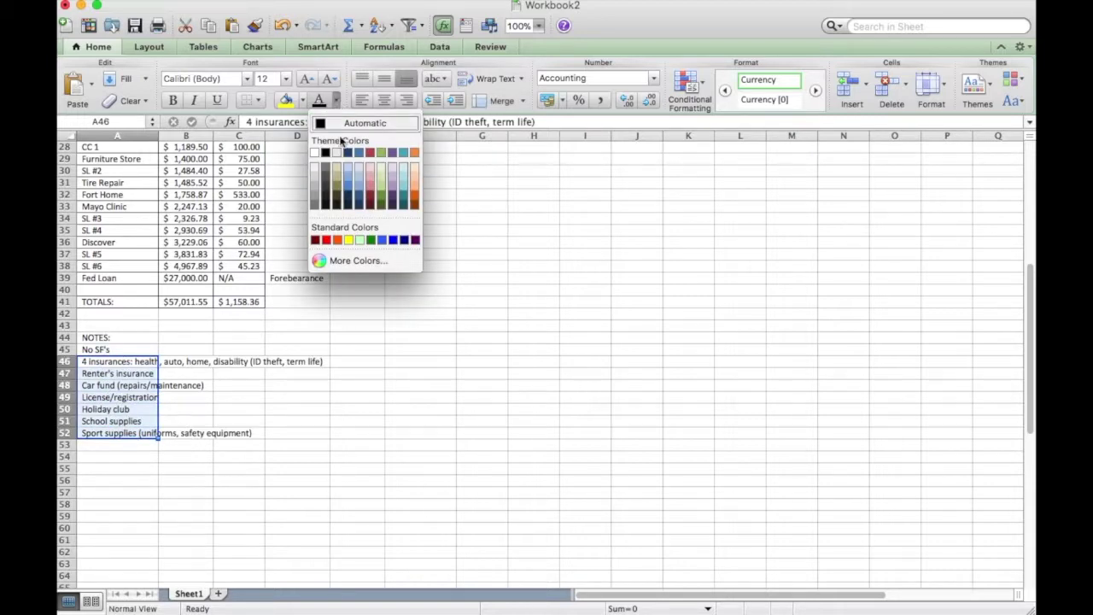
click(371, 240)
click(344, 457)
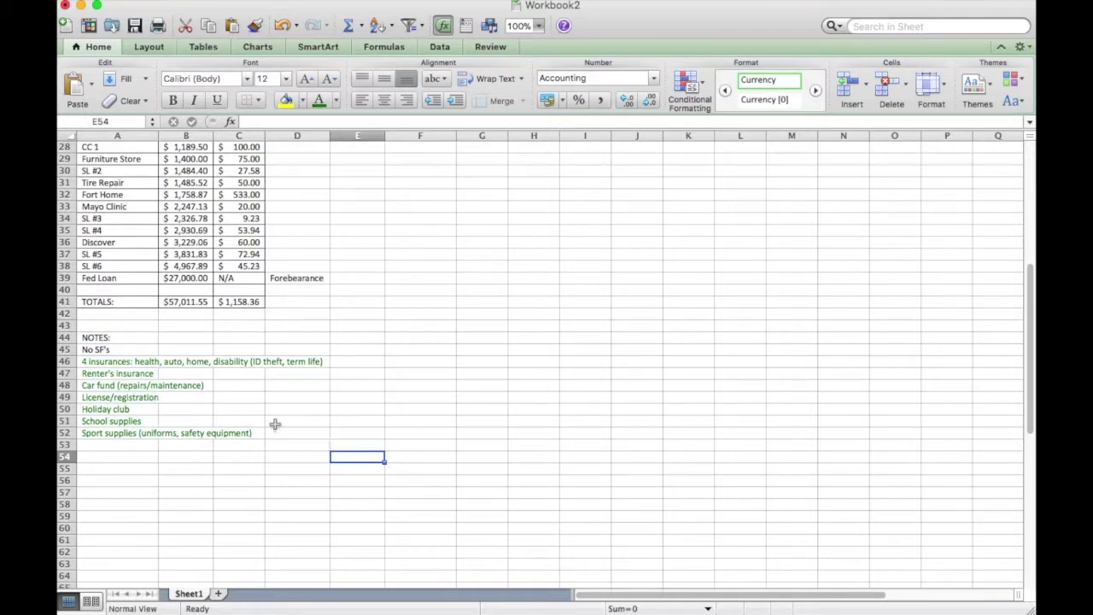
Review the expense list and add the note "Housing supplies" in A53, below the sport supplies note
scroll(365, 408, up, 9)
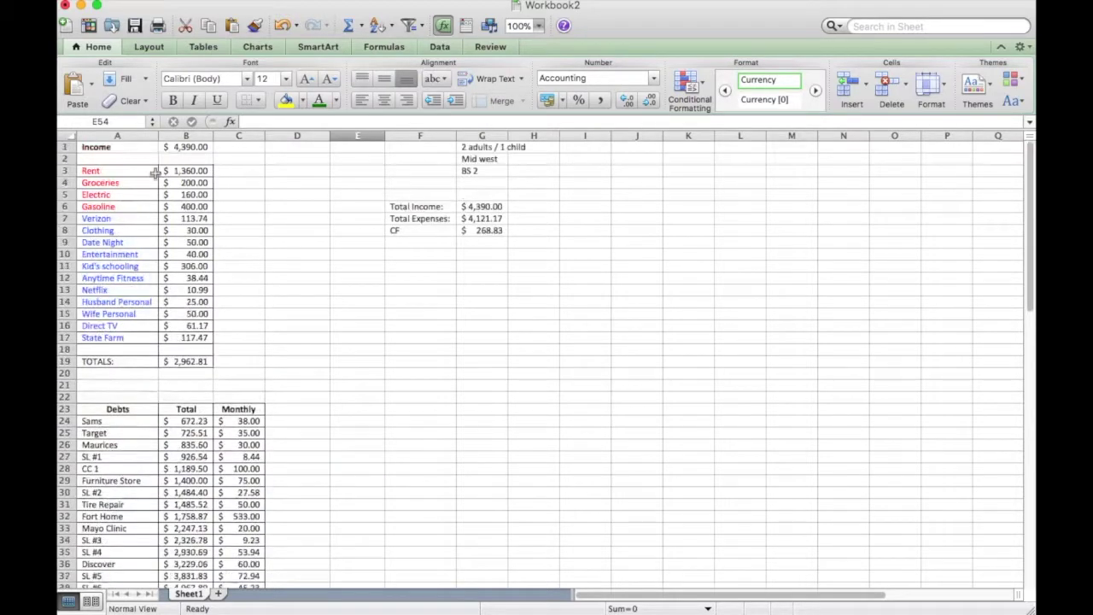
click(357, 314)
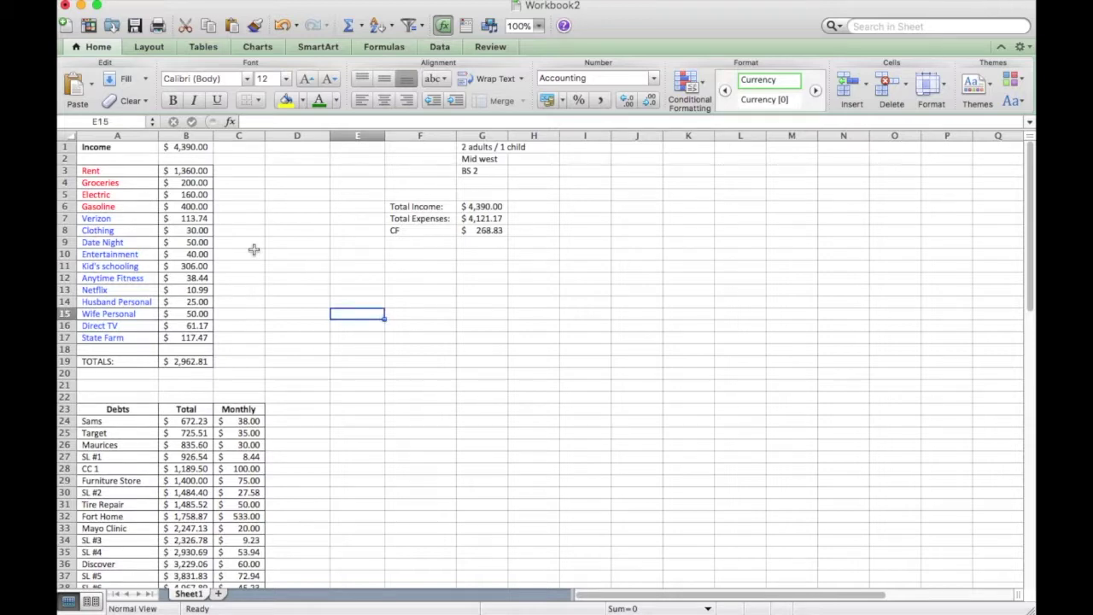
scroll(254, 249, down, 8)
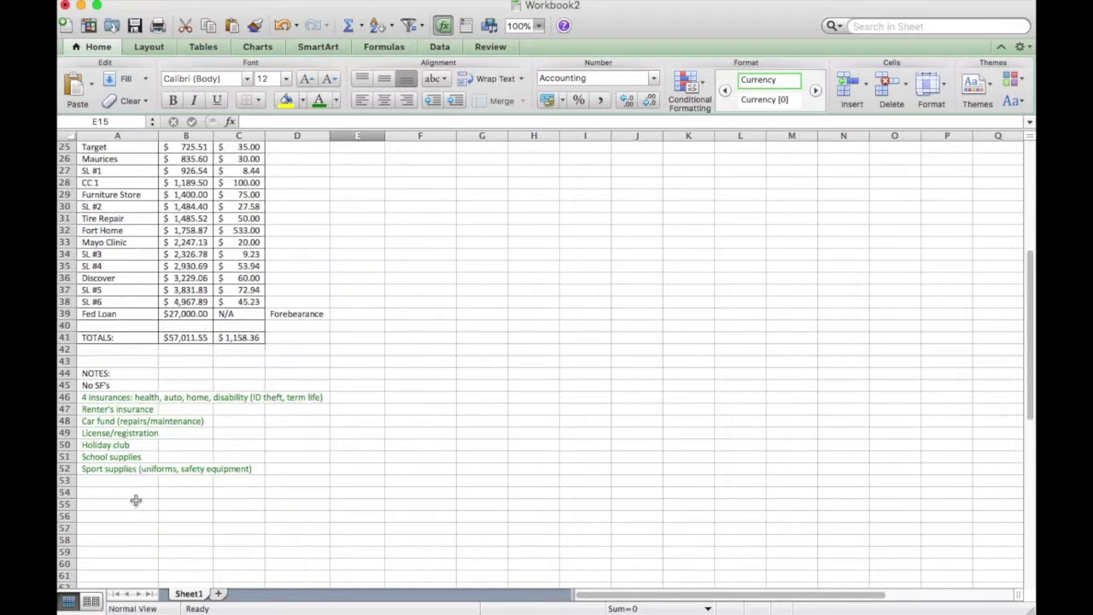
click(133, 483)
text(Hous)
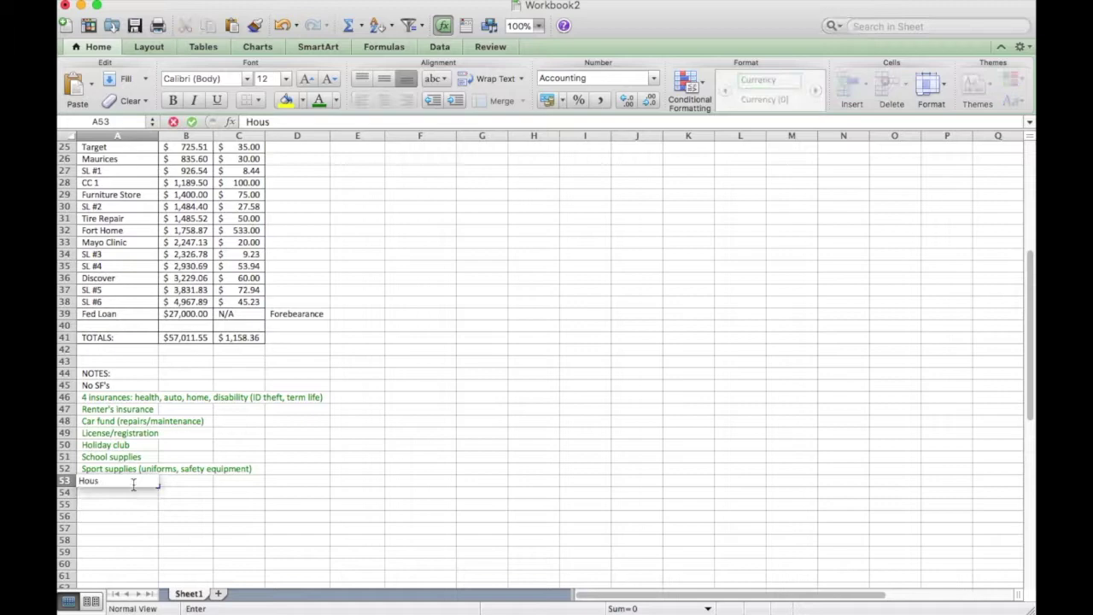
text(ing supplies)
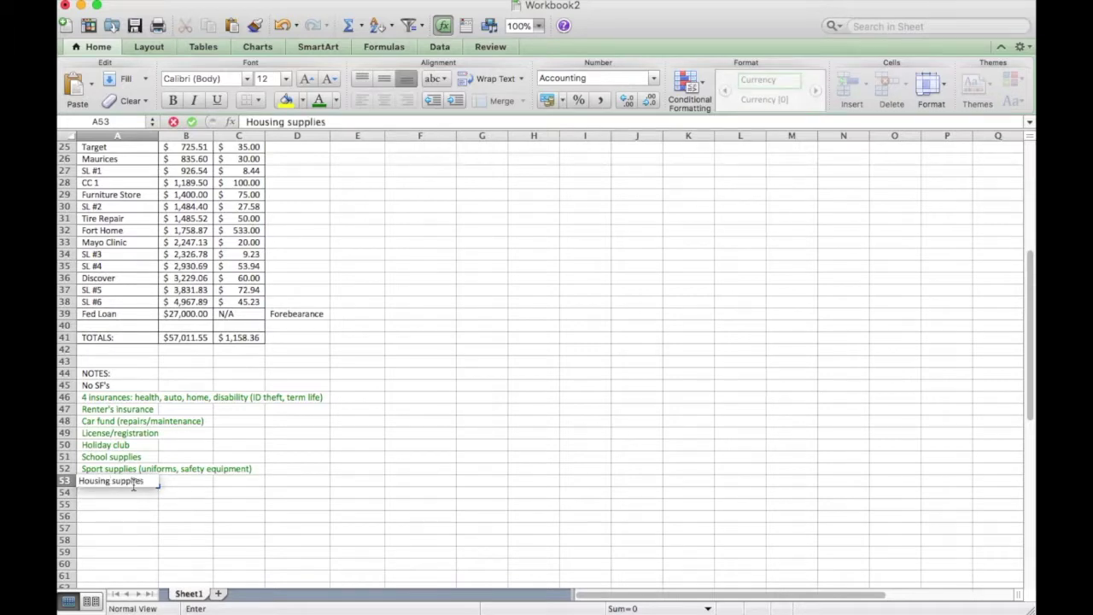
click(229, 532)
Color the text of the "Housing supplies" note in A53 standard blue
click(132, 483)
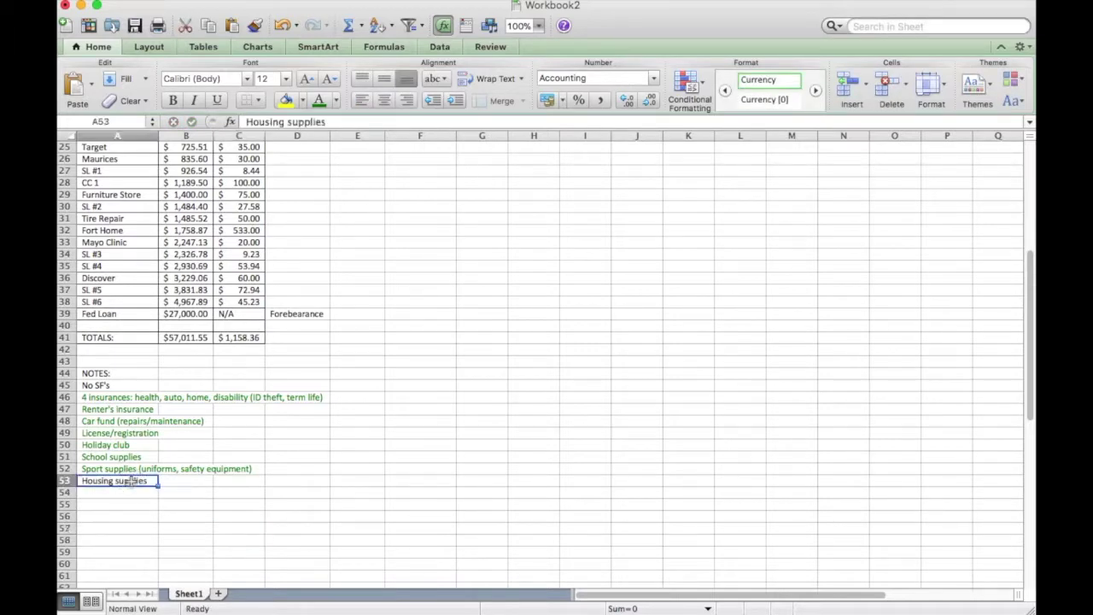
click(337, 101)
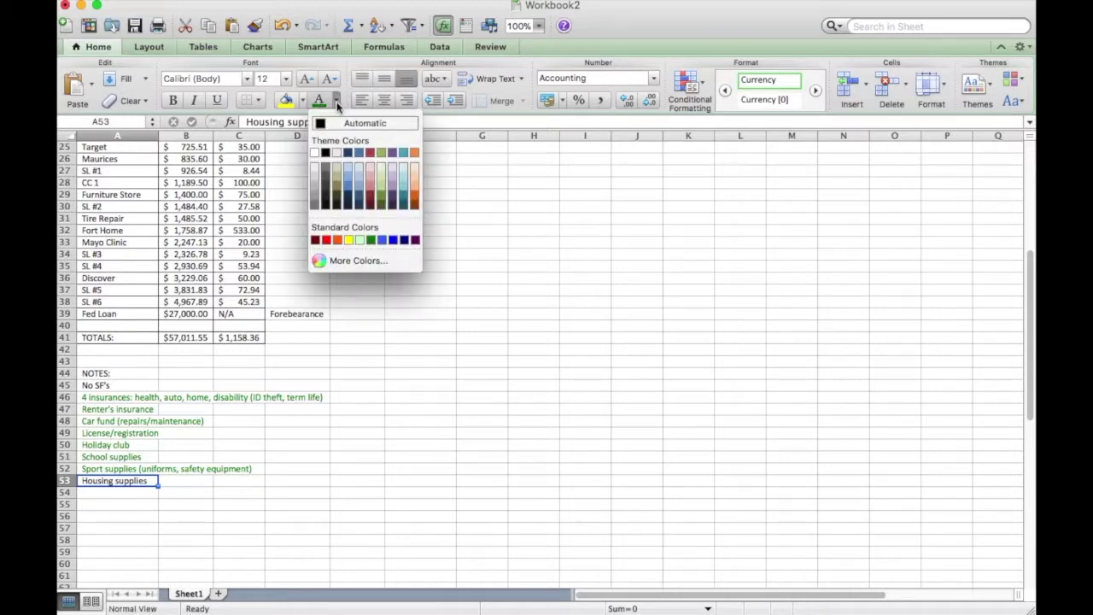
click(393, 240)
click(360, 420)
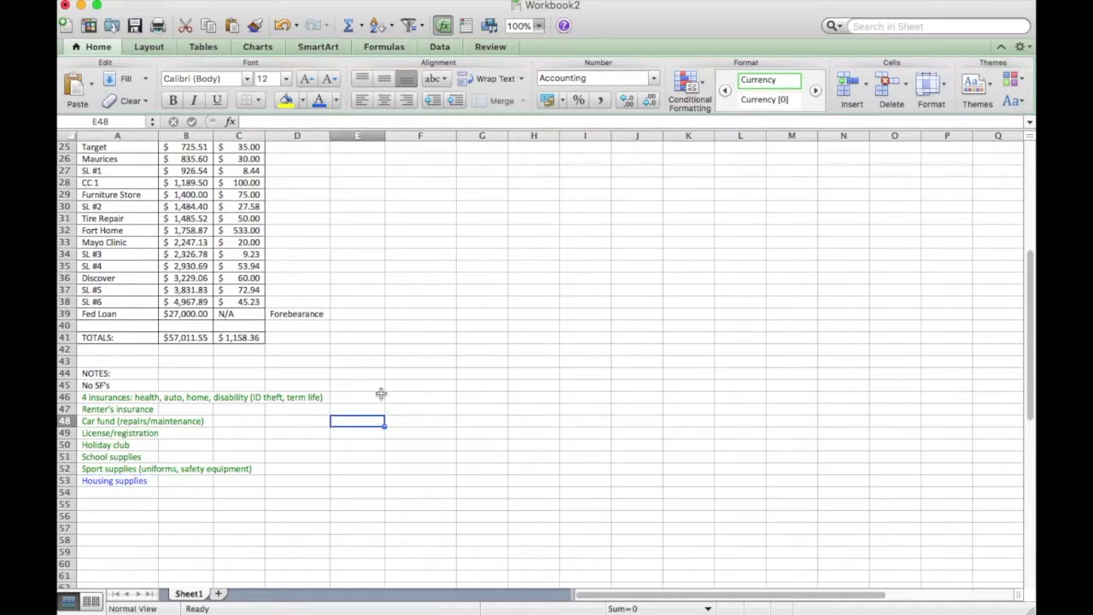
Extend the "Housing supplies" note in A53 with "(laundry detergent, soaps, toothpaste, TP, paper towels...)"
scroll(380, 393, up, 3)
click(153, 504)
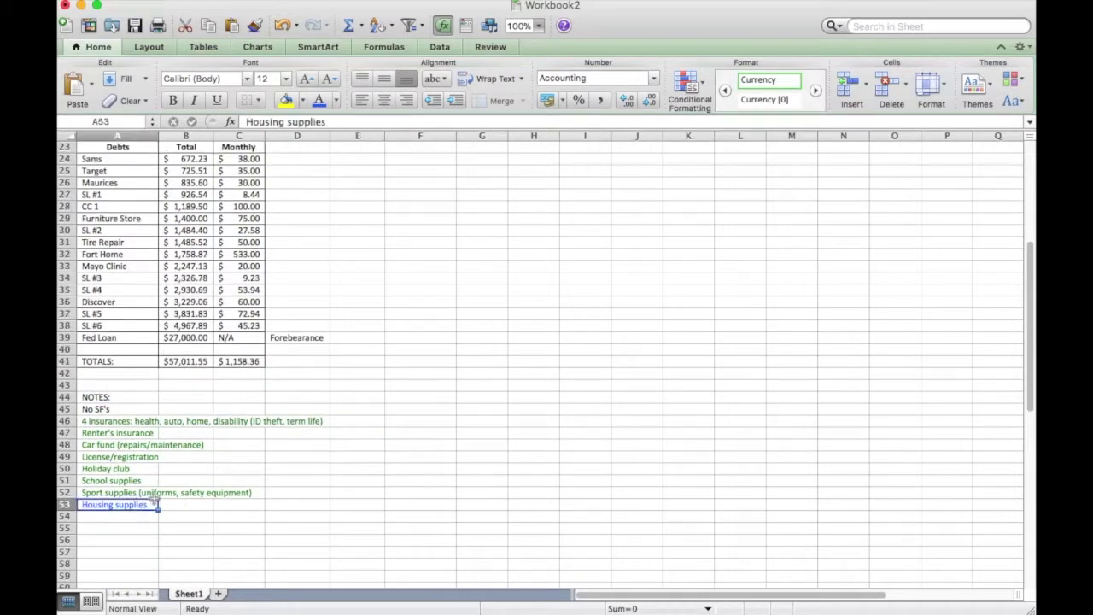
click(348, 122)
text(()
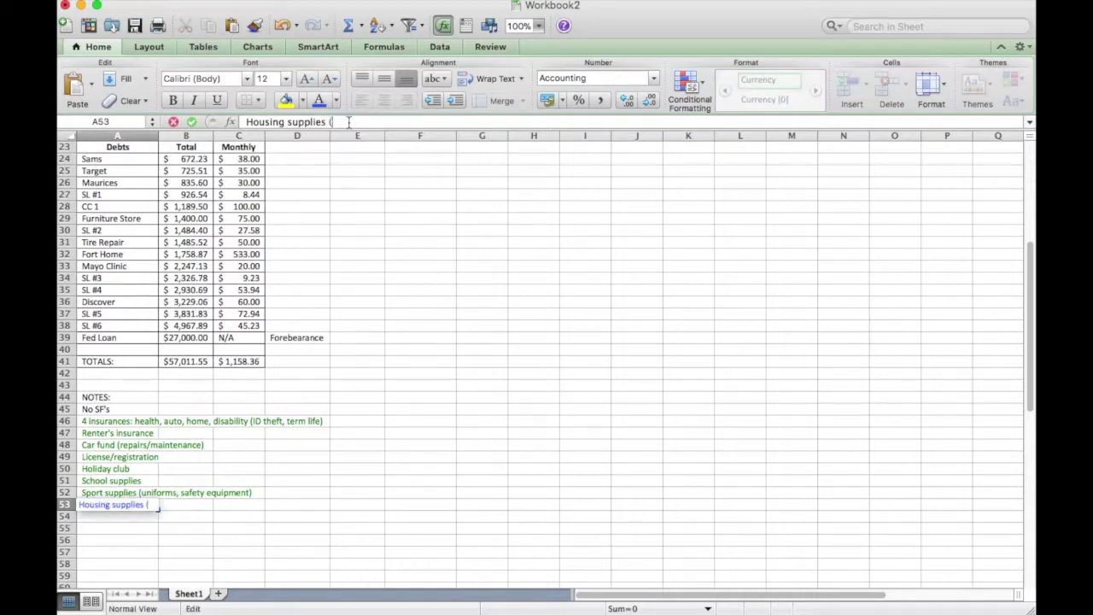
text(laundry)
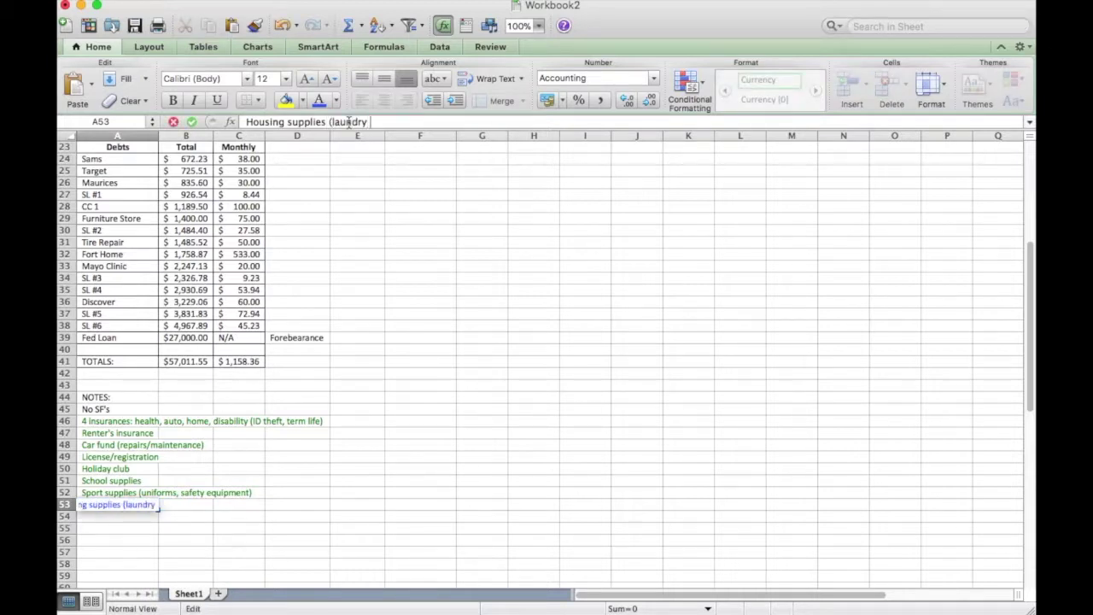
text( deterget)
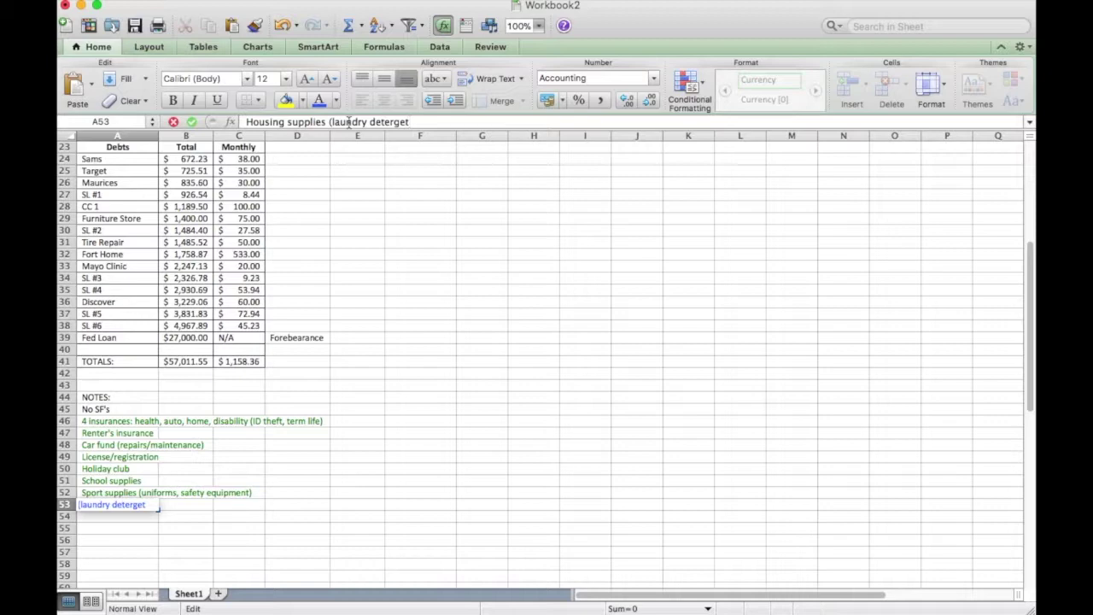
key(BackSpace)
text(nt, soap)
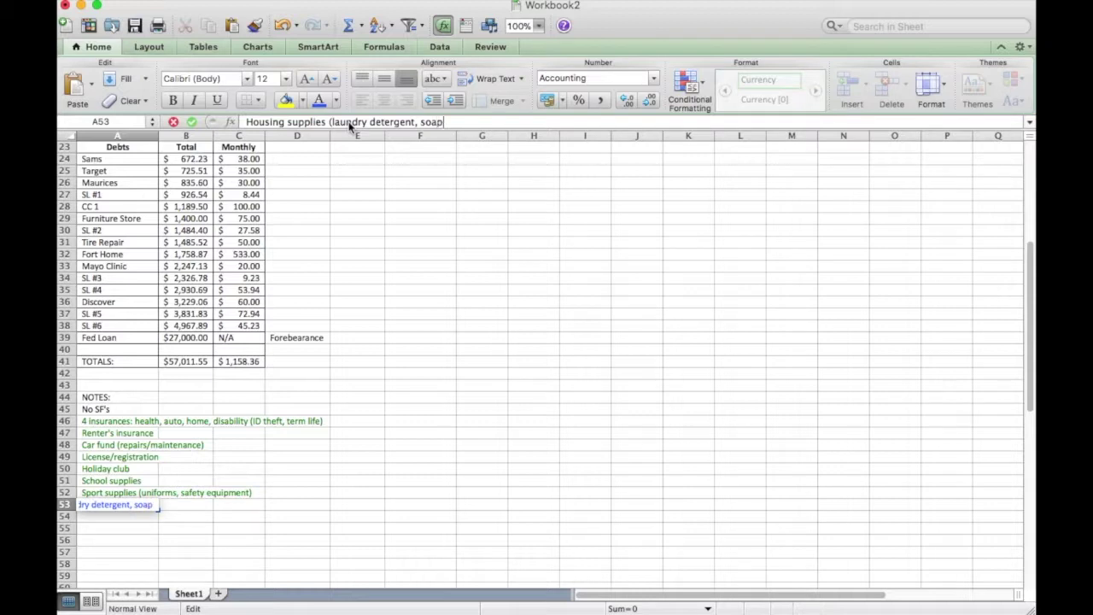
text(s, toothpa)
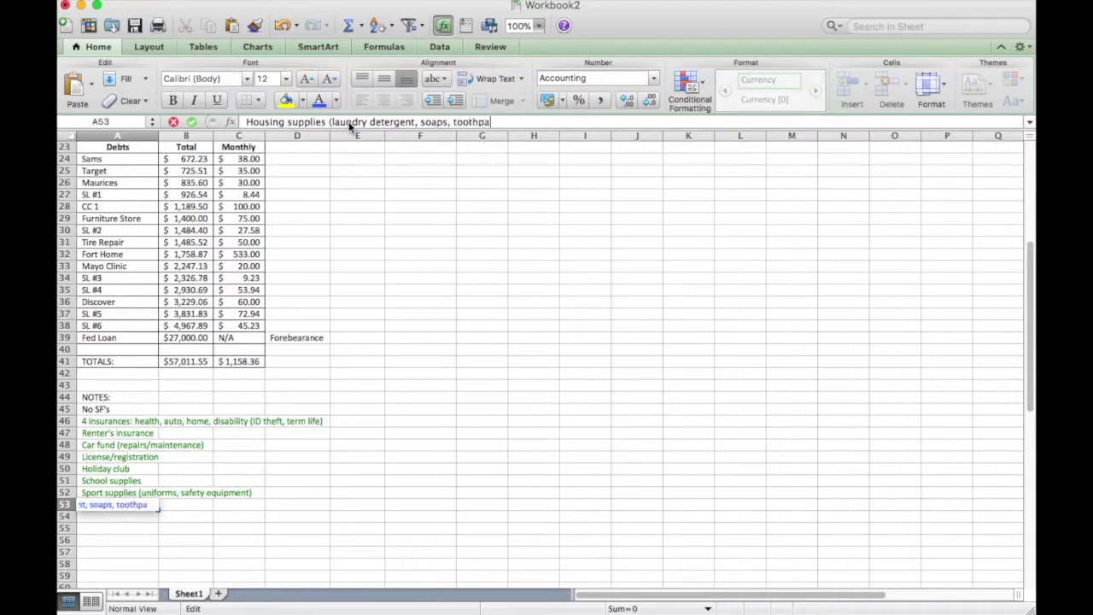
text(ste, TP, paper tow)
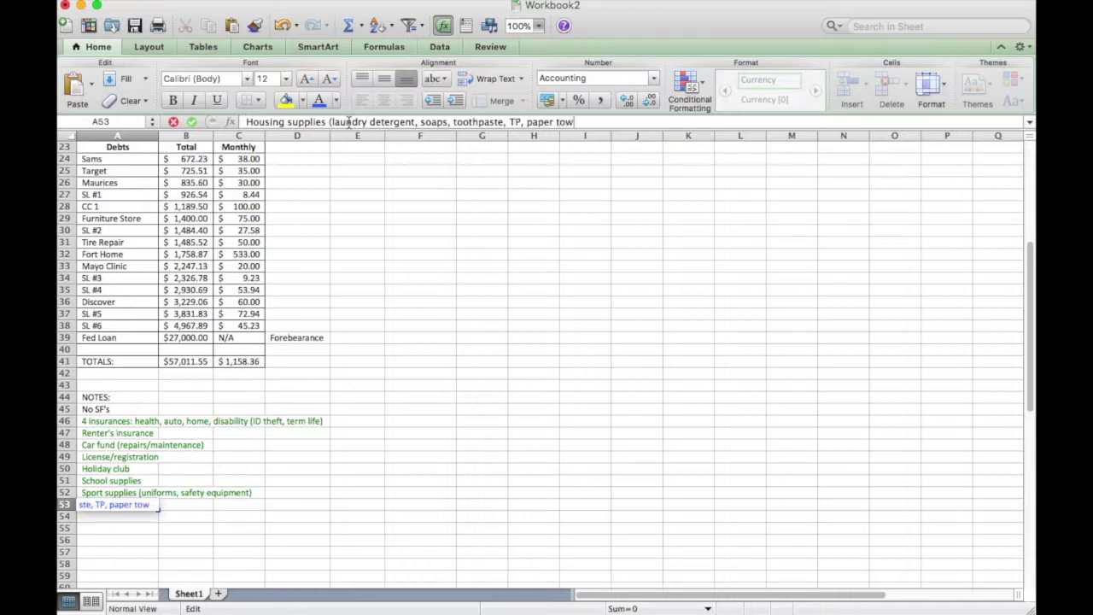
text(els...))
key(Return)
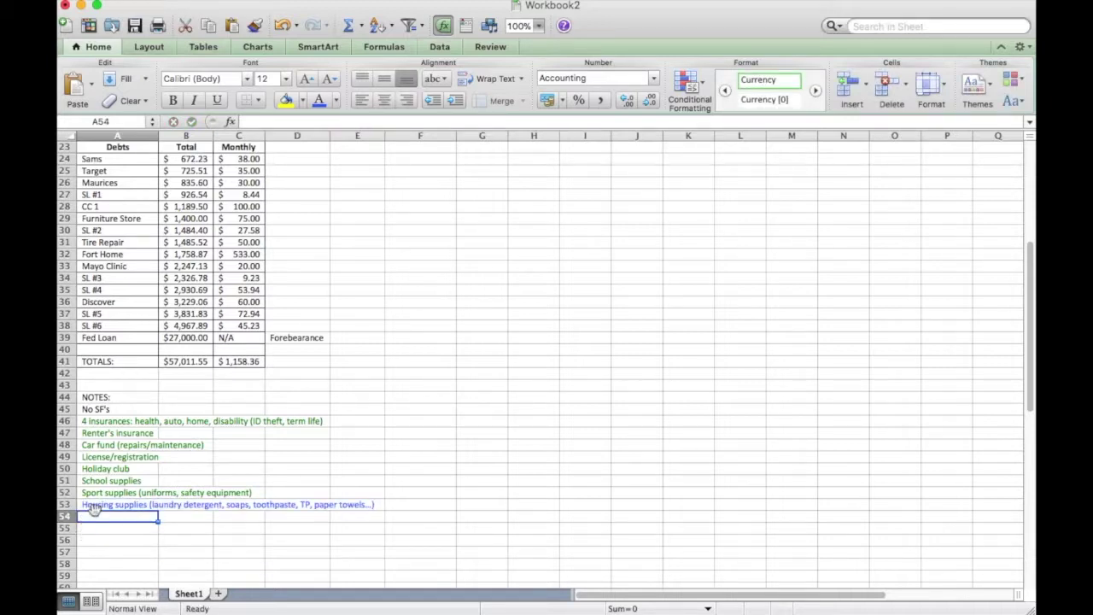
Compare the Groceries expense and its budgeted amount with the housing supplies note in A53, checking the debts and the other notes
click(94, 505)
scroll(352, 416, up, 5)
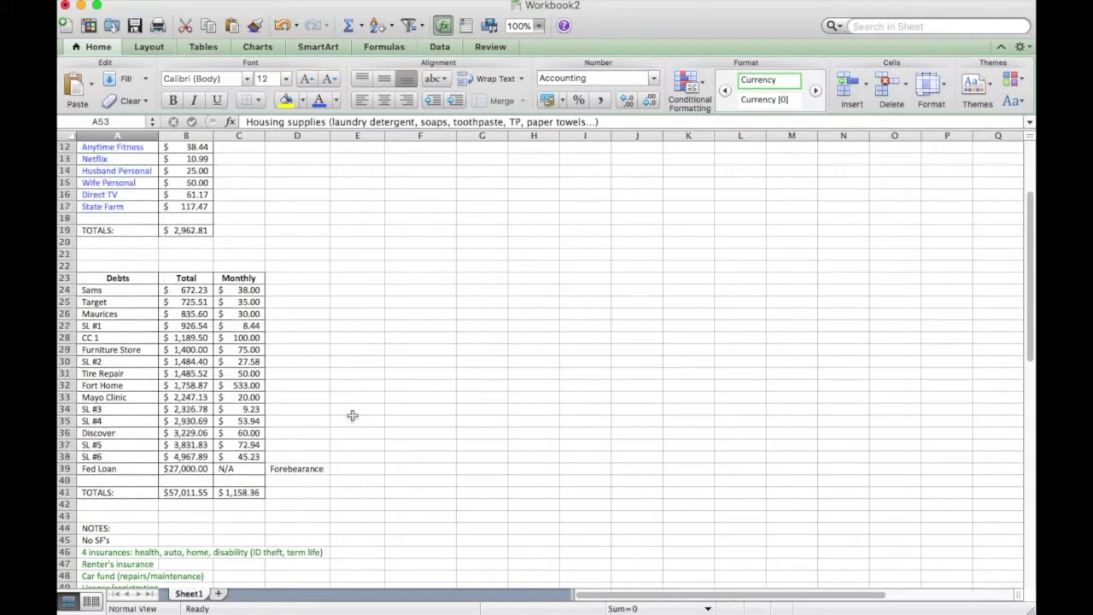
scroll(353, 416, up, 5)
click(156, 184)
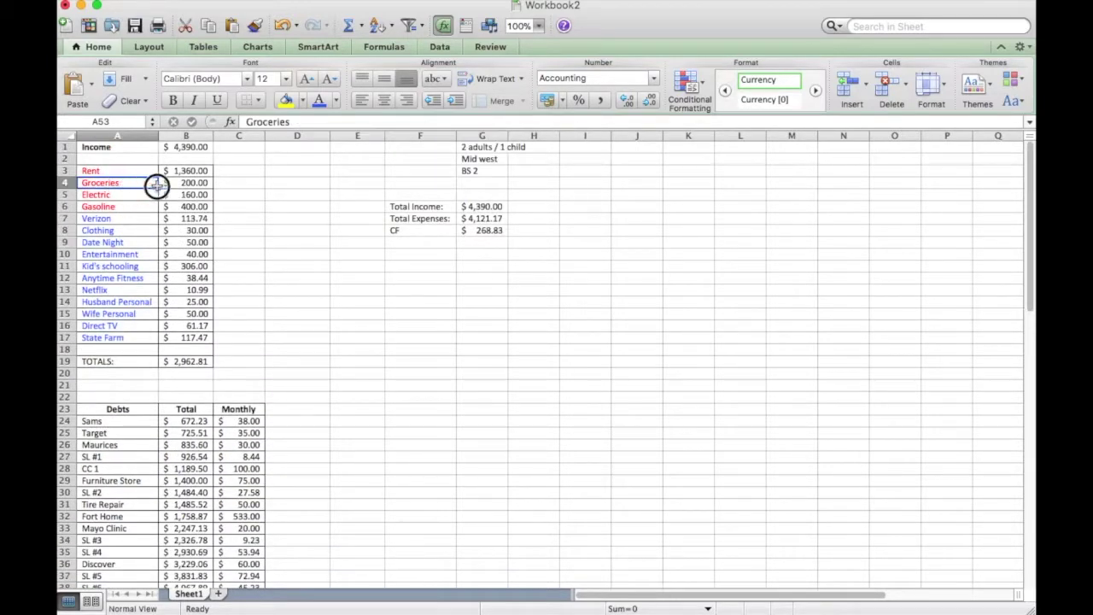
click(317, 288)
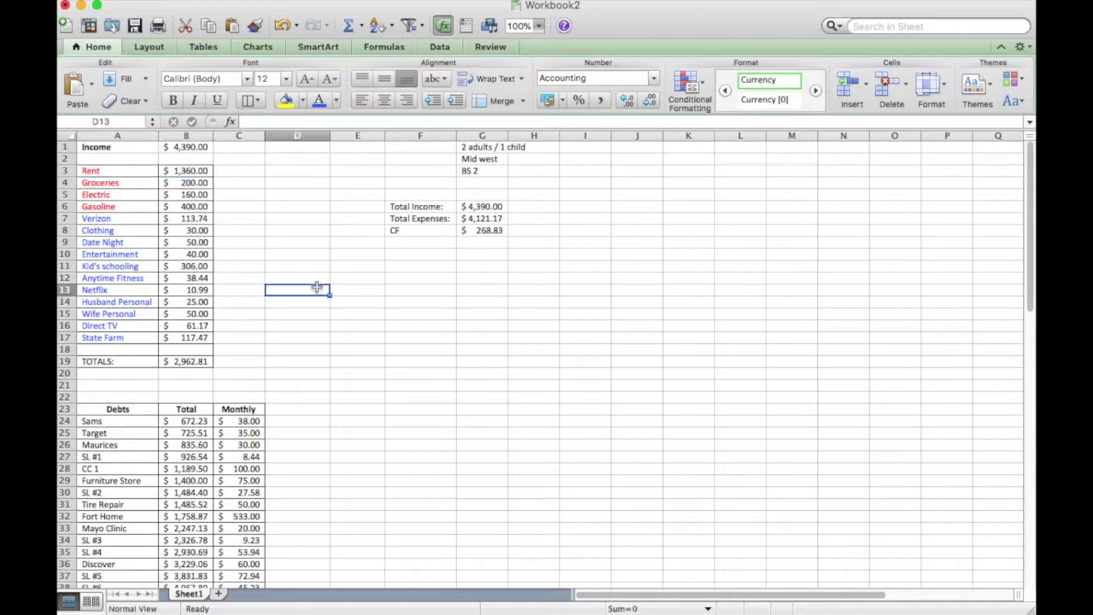
click(195, 183)
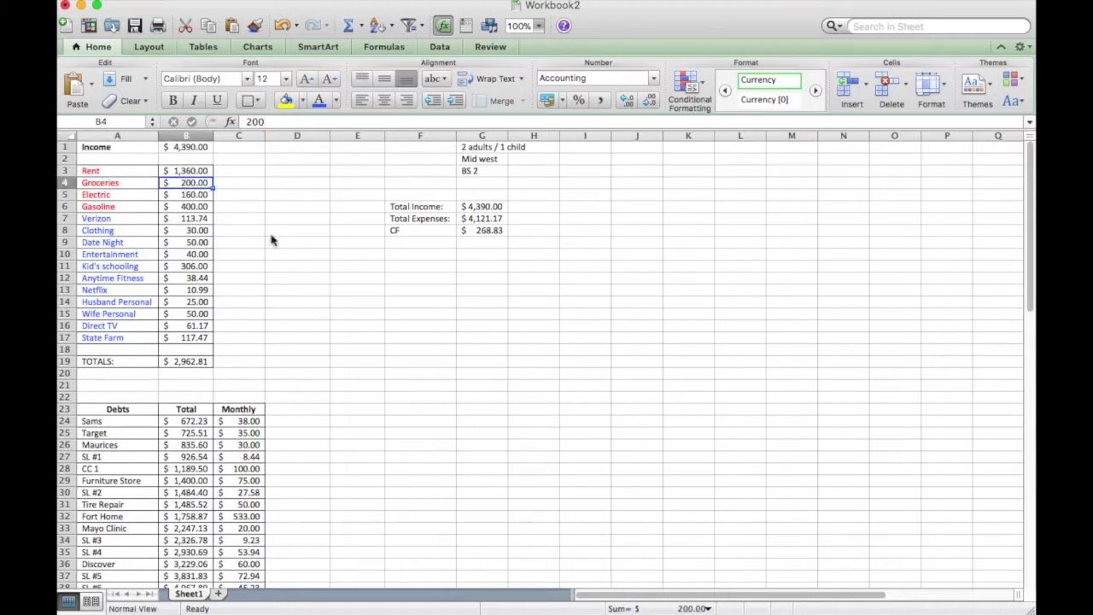
click(231, 195)
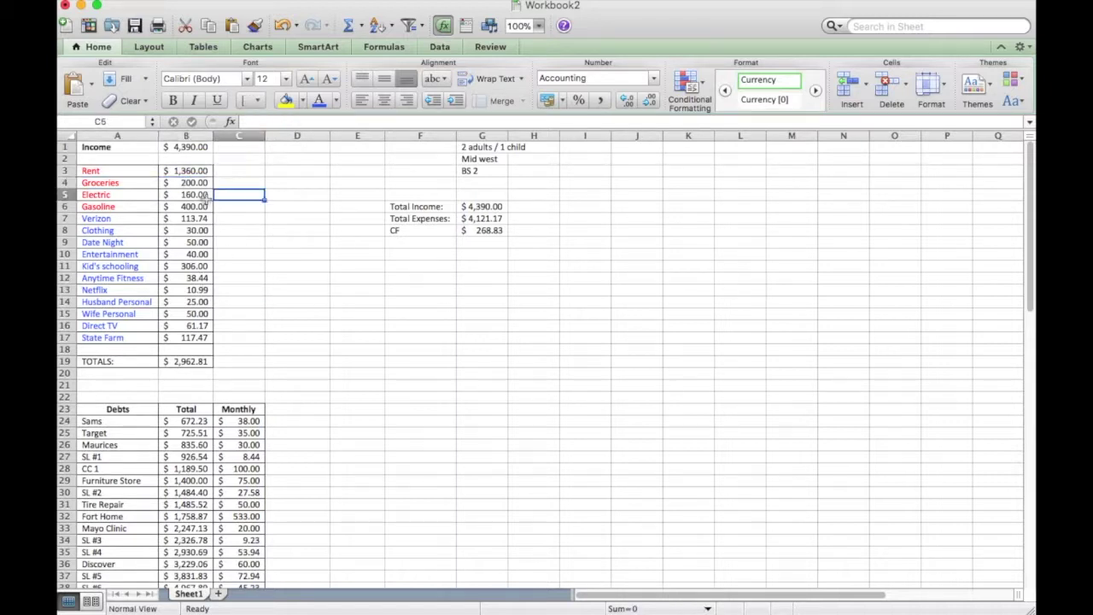
scroll(341, 263, down, 5)
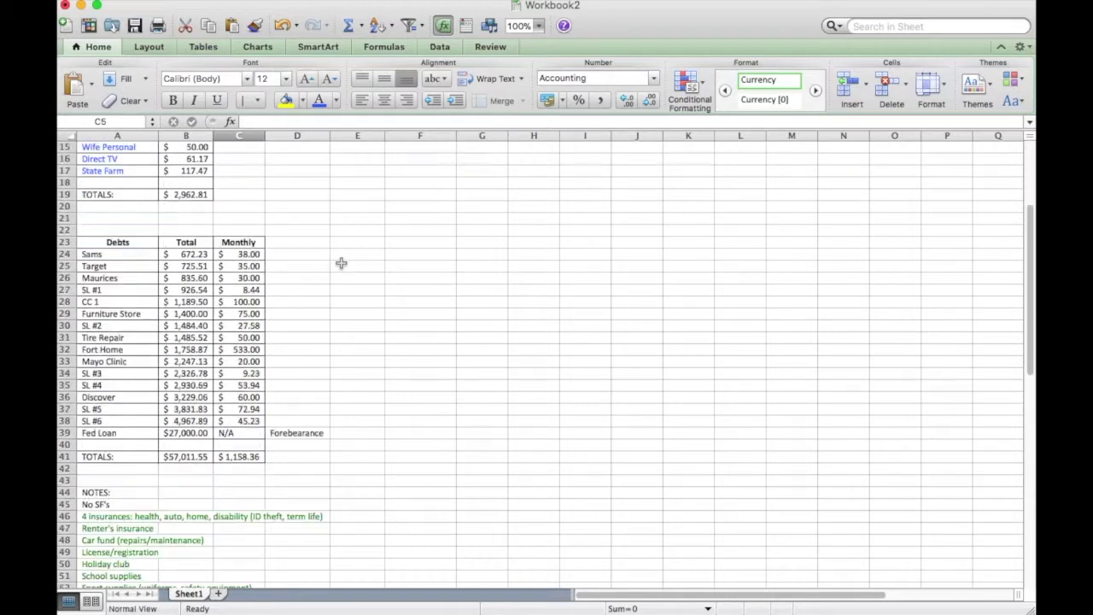
scroll(341, 263, down, 3)
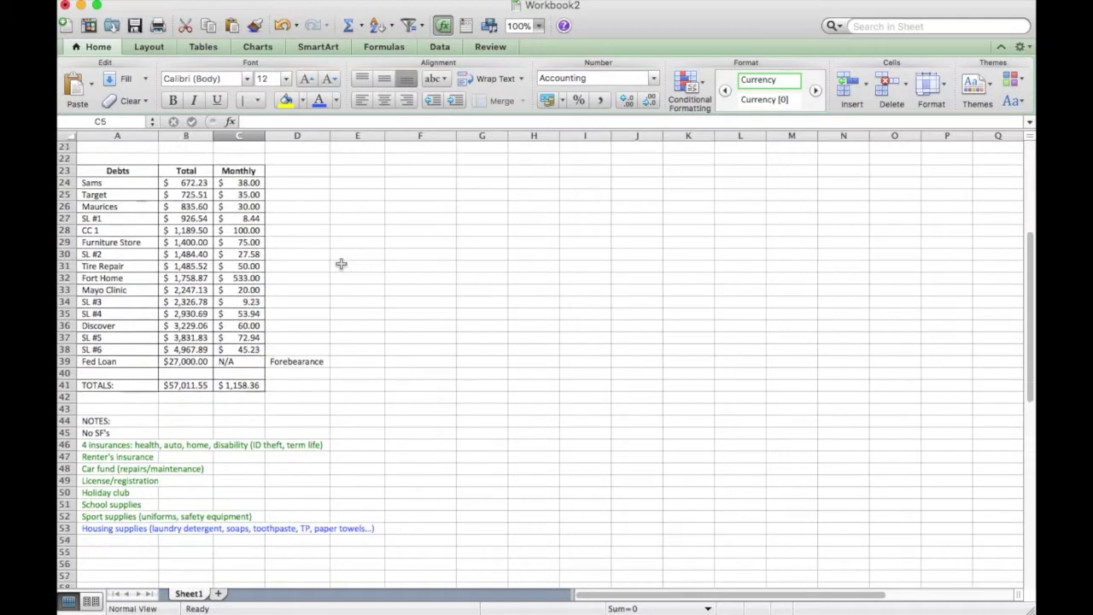
click(124, 493)
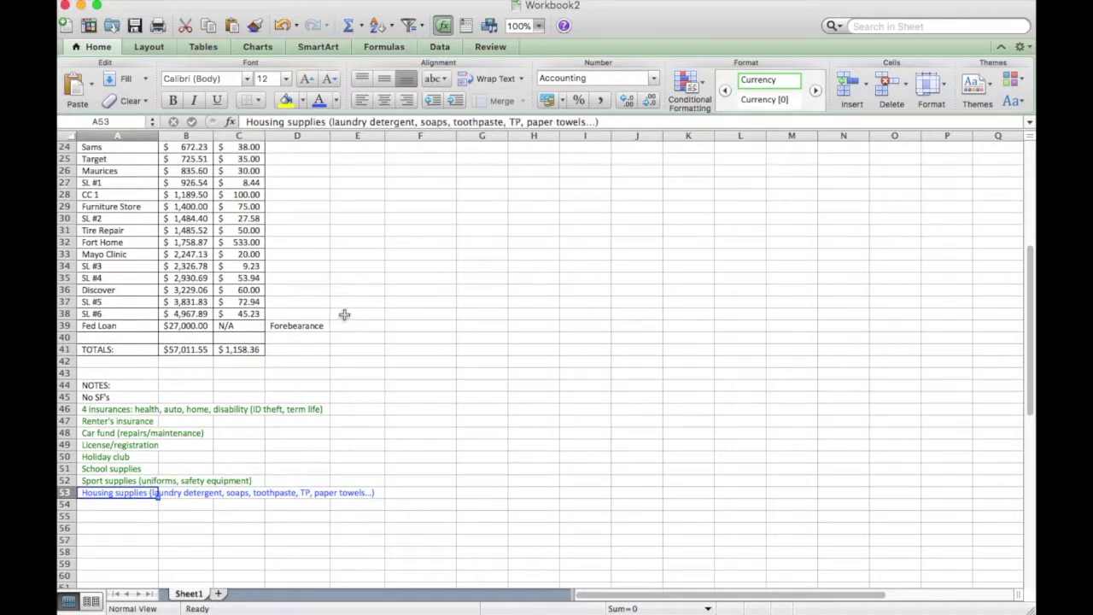
scroll(376, 315, up, 1)
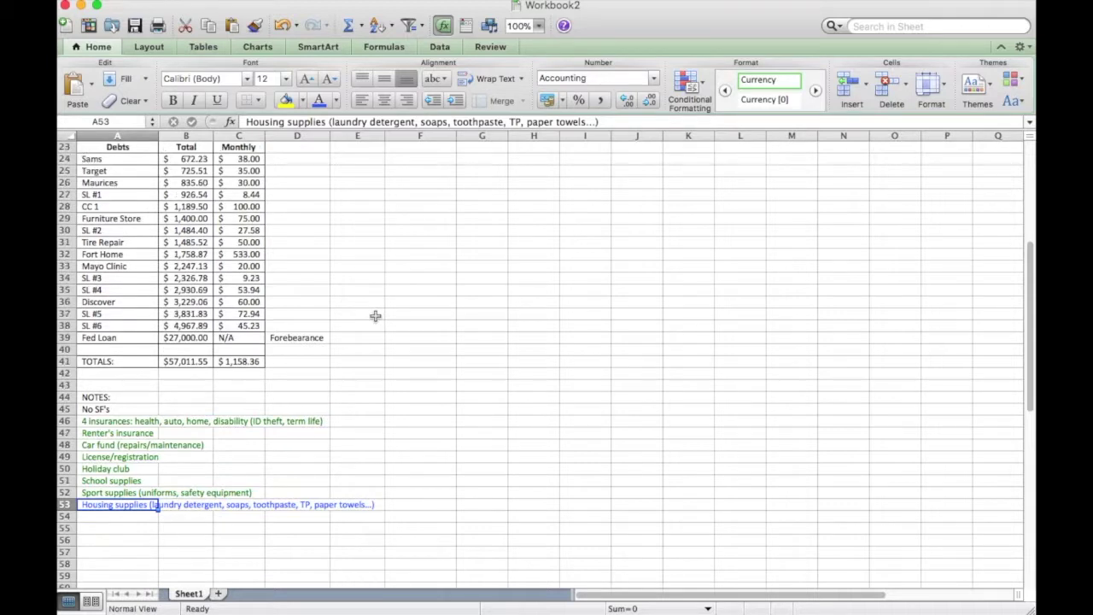
click(240, 550)
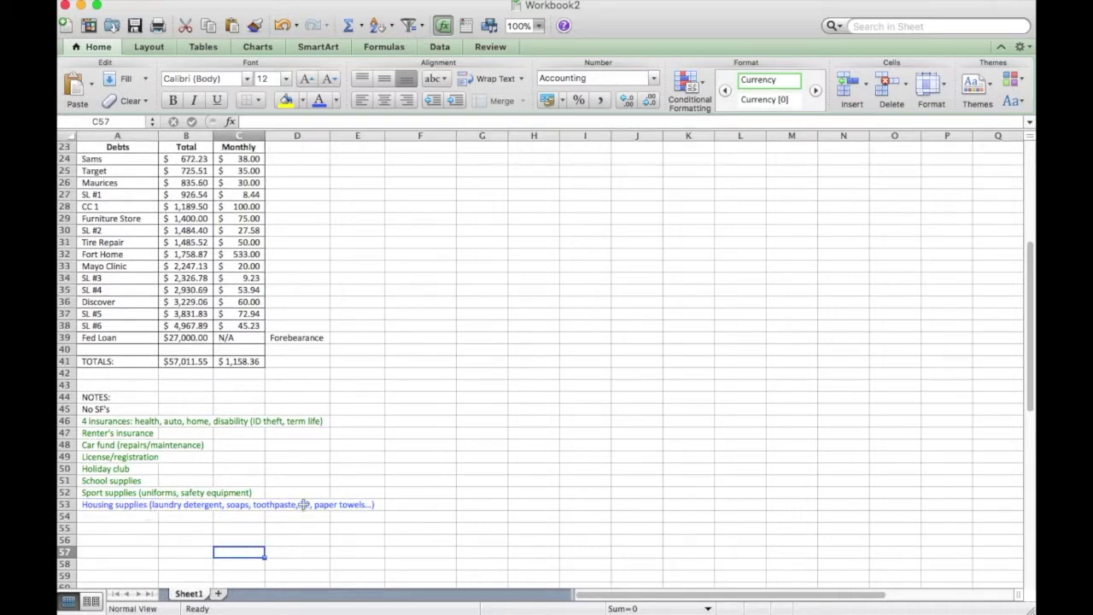
scroll(136, 512, down, 2)
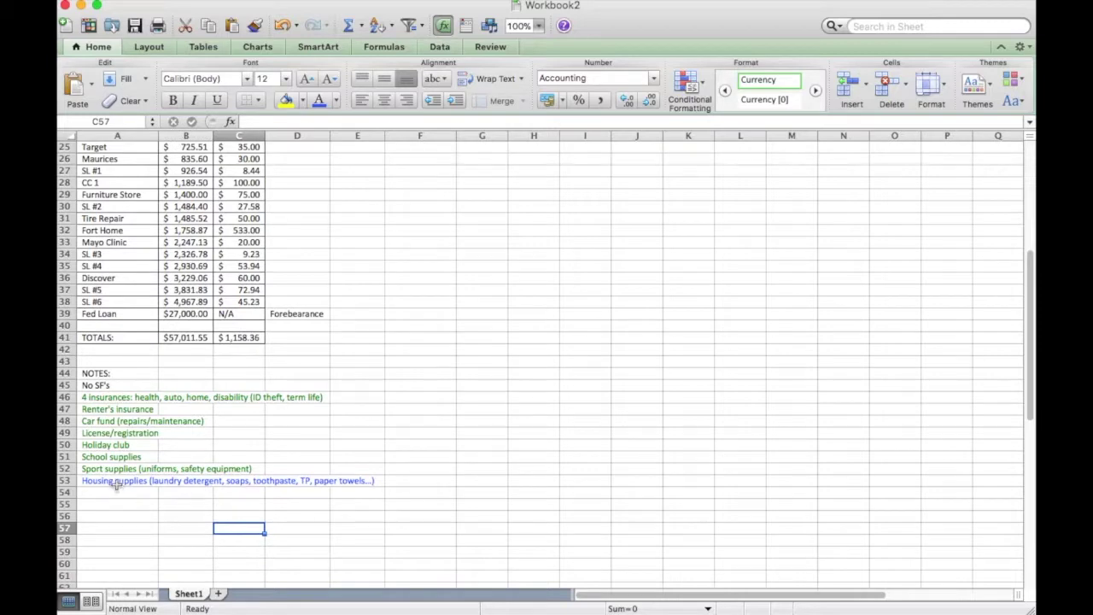
click(119, 480)
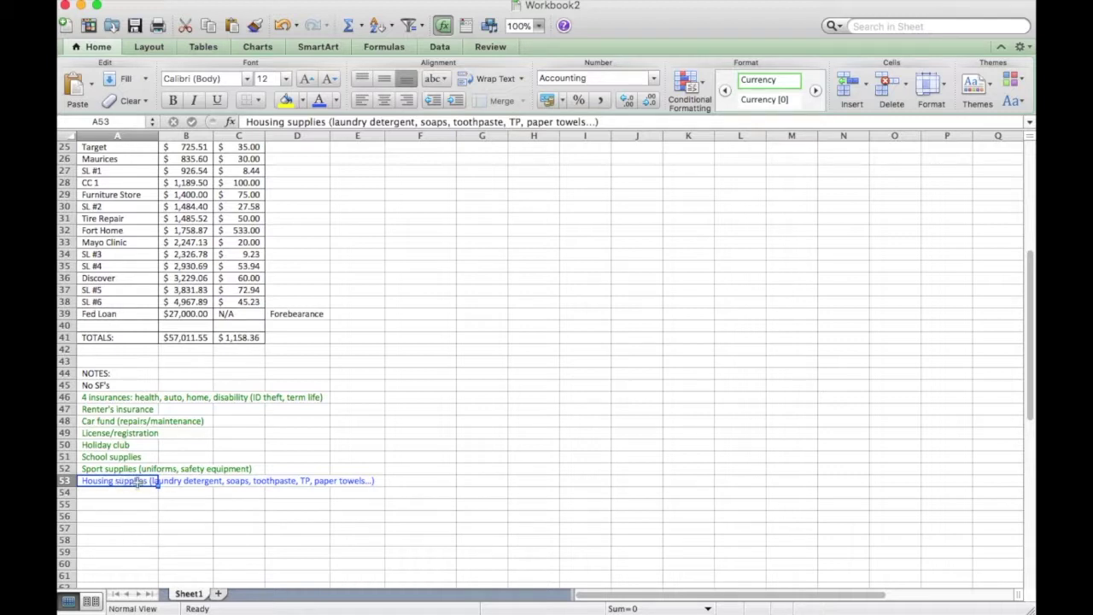
Add the note "Internet" in A54, directly below the housing supplies note
click(197, 515)
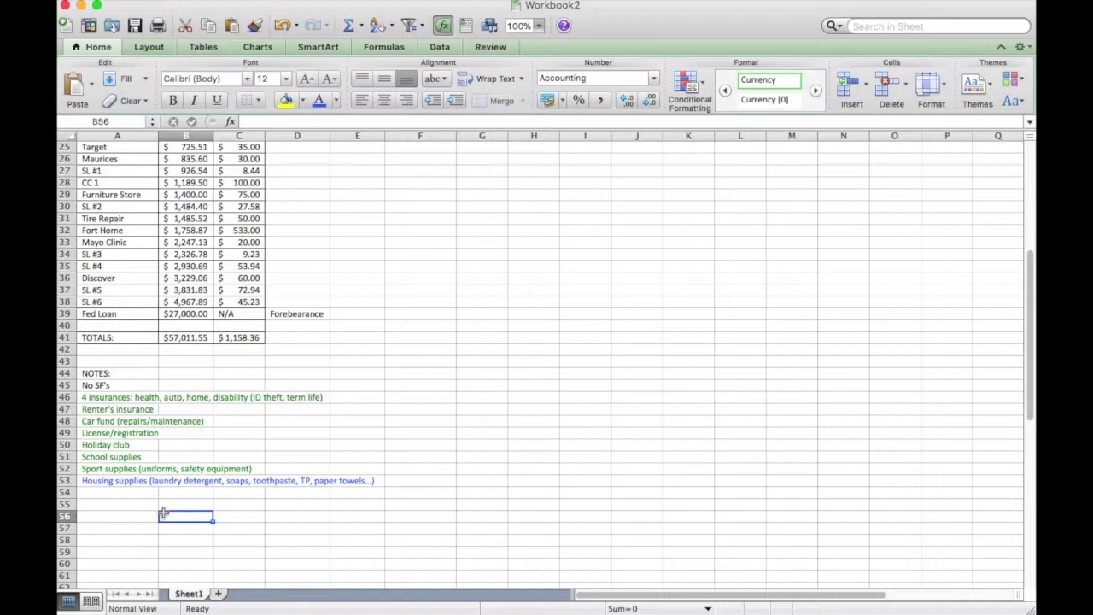
click(115, 481)
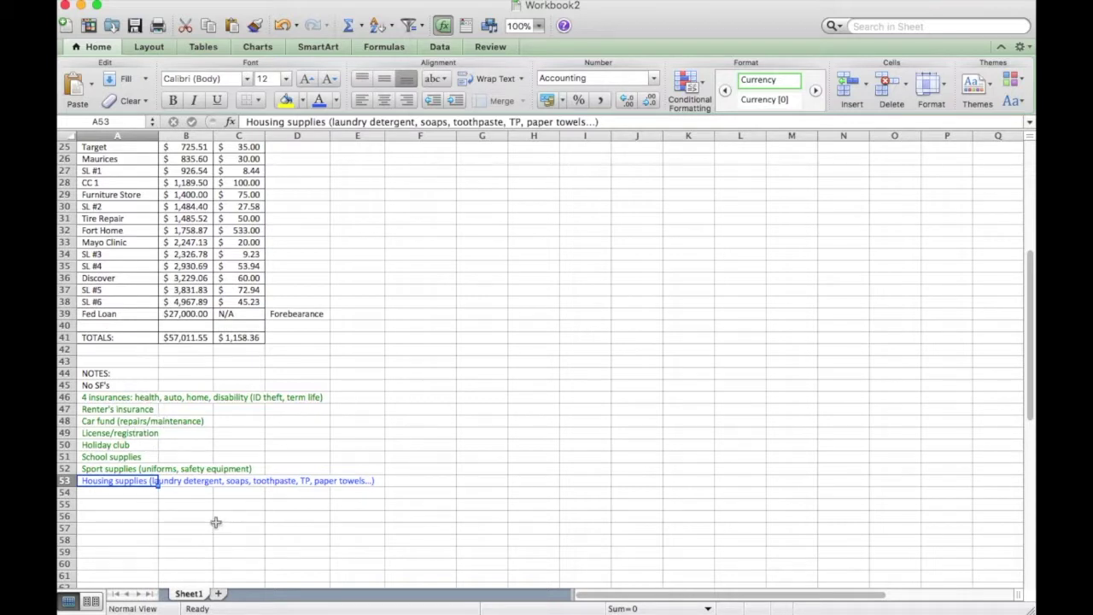
click(152, 493)
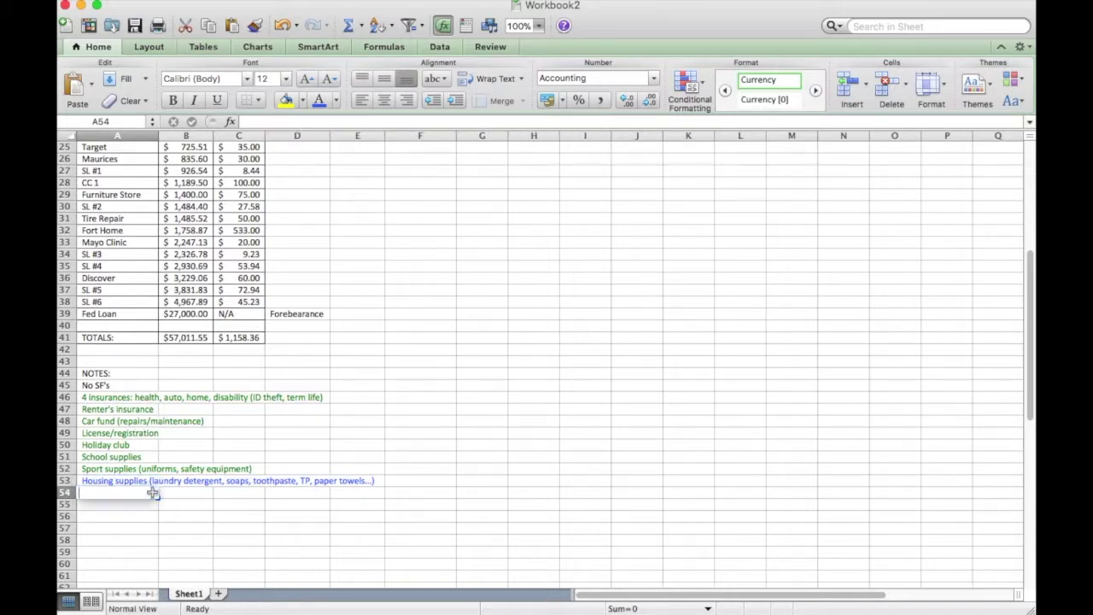
text(Internet)
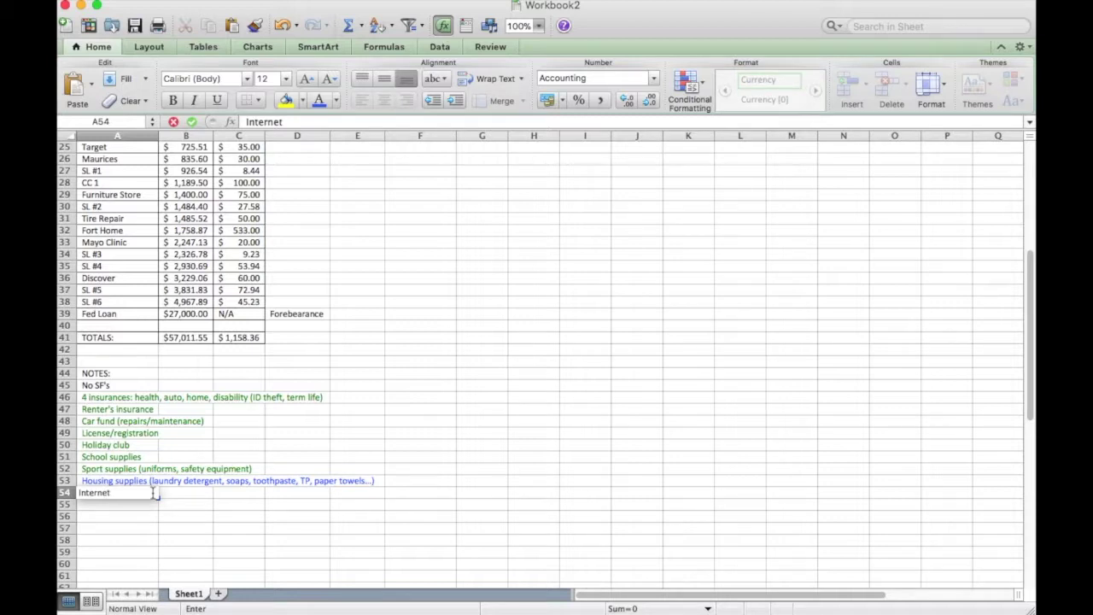
key(Return)
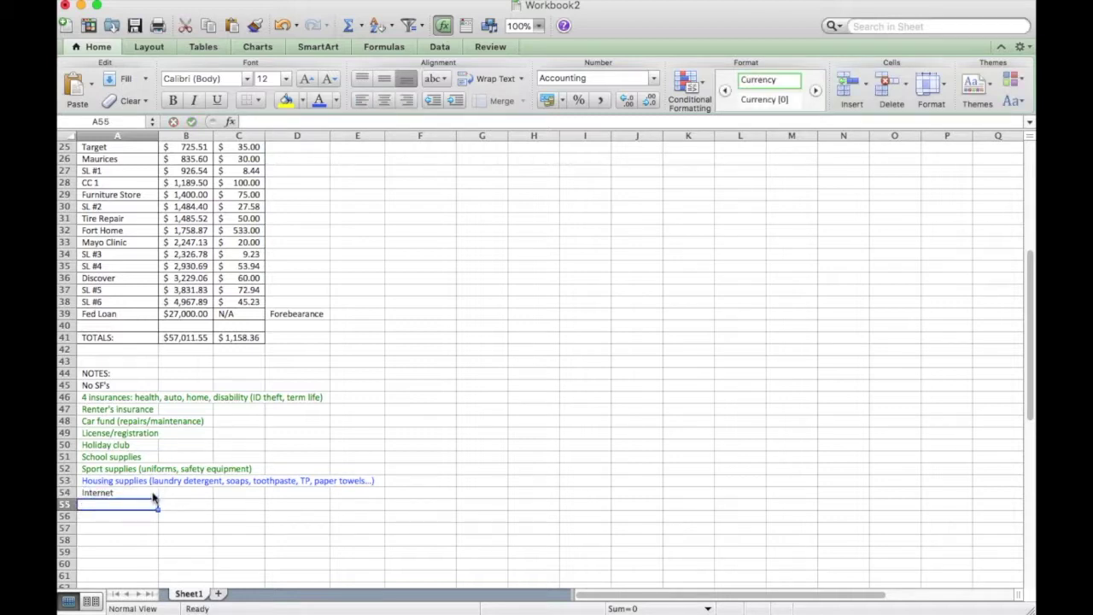
Check the Netflix and Anytime Fitness expenses and add the note "memberships...amazon, costco?" in A55
scroll(385, 307, up, 7)
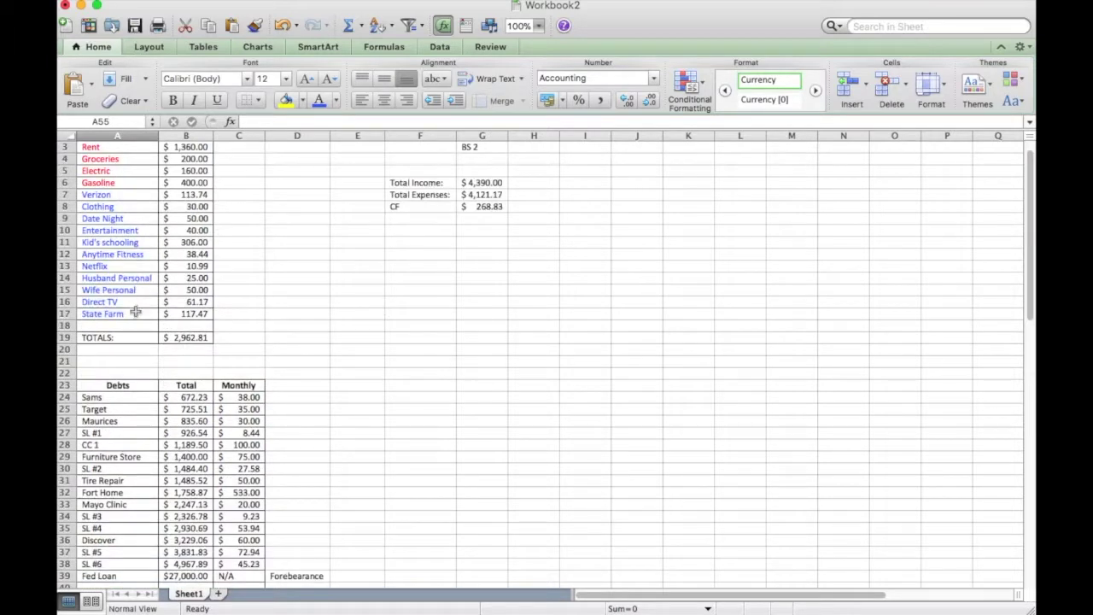
click(125, 267)
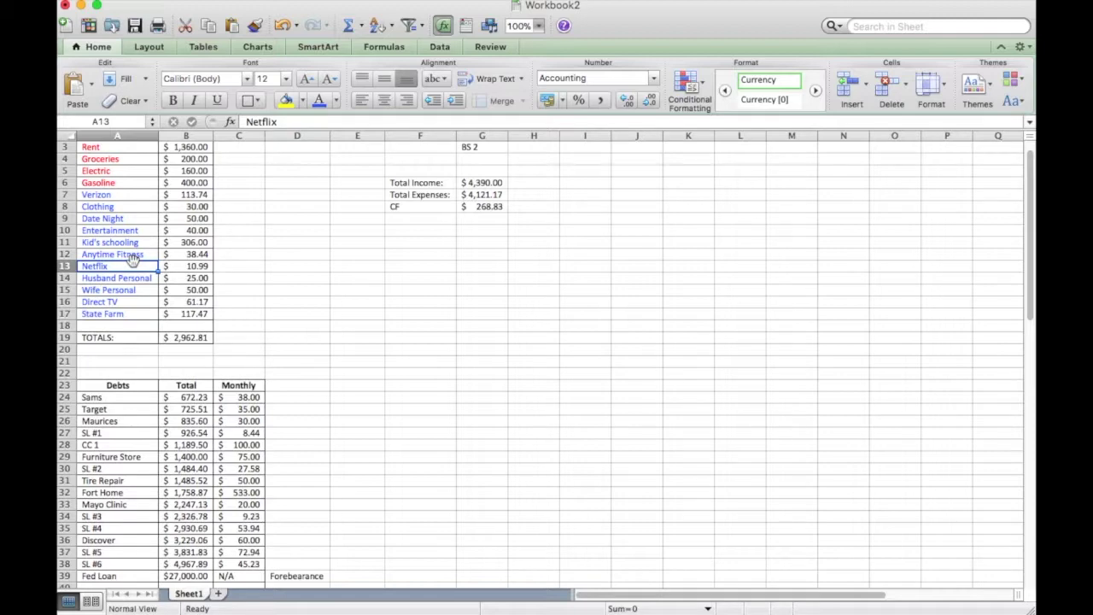
click(132, 255)
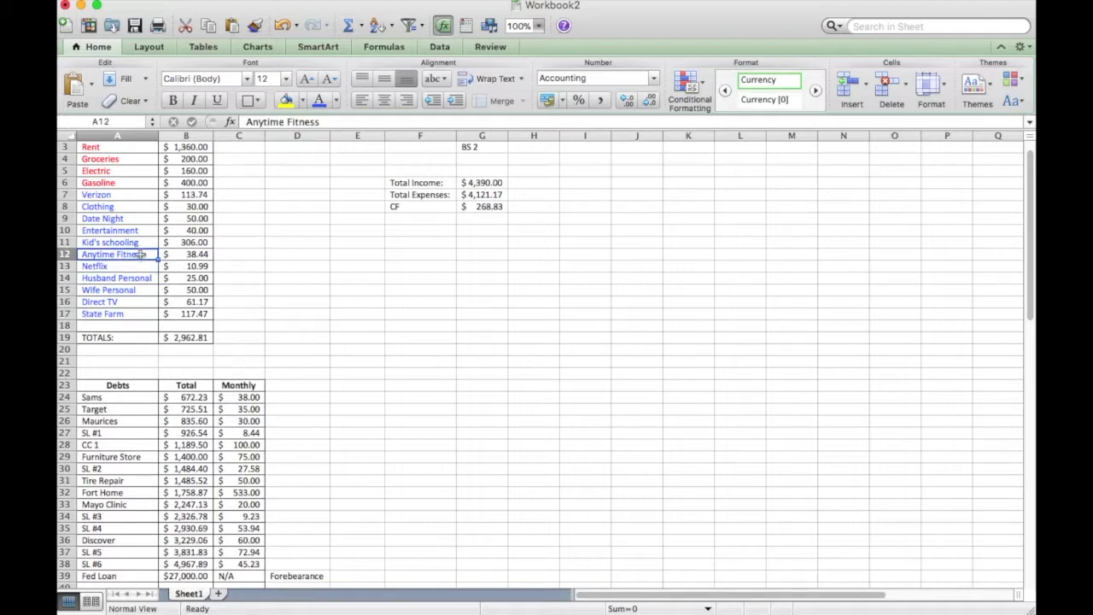
scroll(319, 328, down, 7)
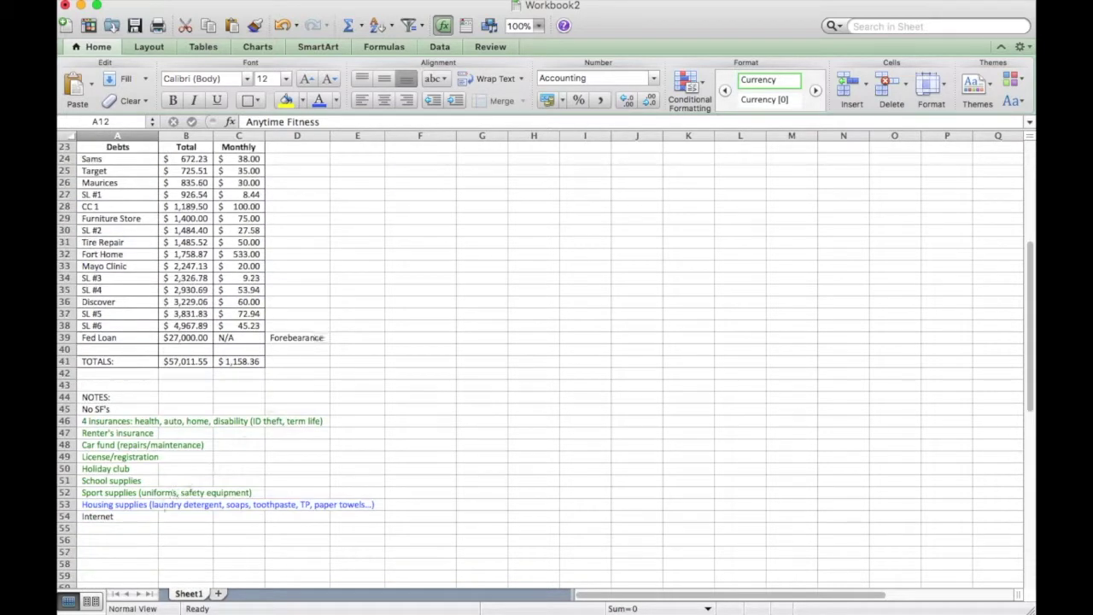
click(133, 529)
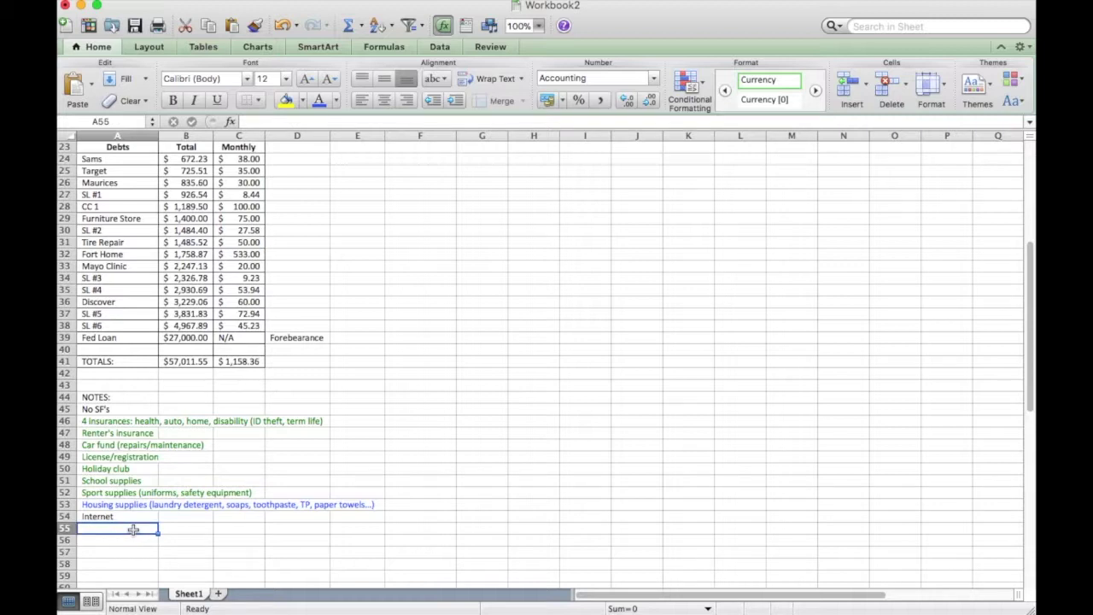
text(memberships)
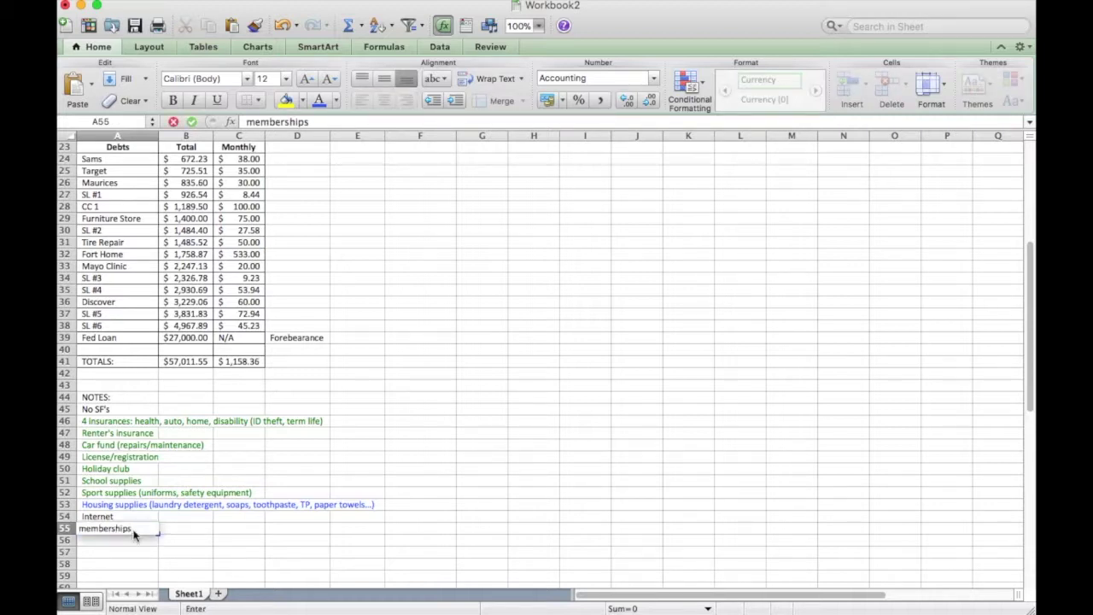
text(...amzon)
key(BackSpace)
key(BackSpace)
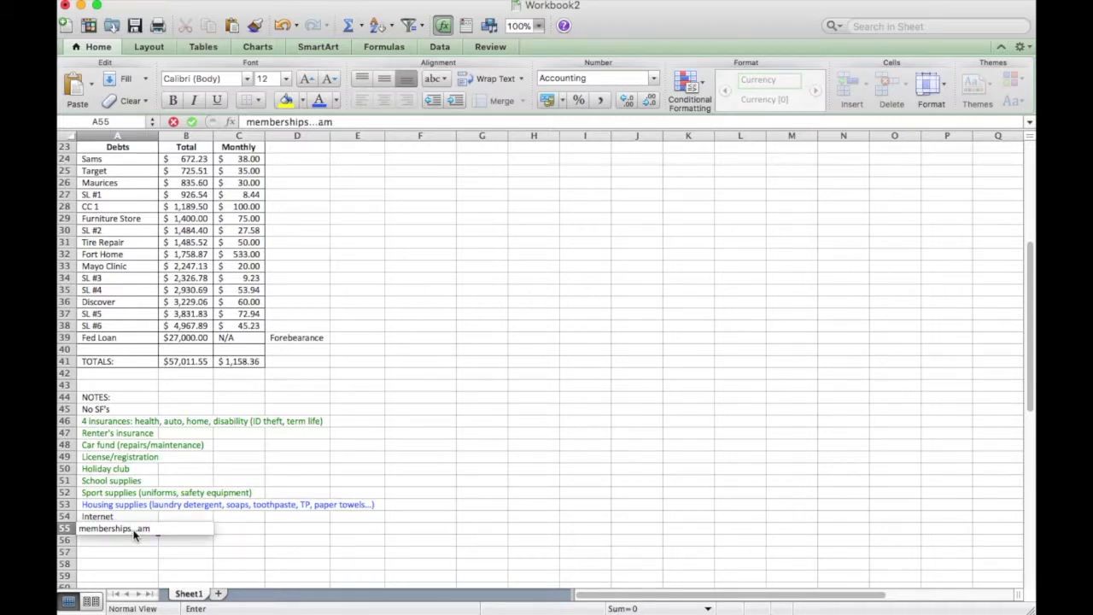
text(on, costco?)
key(Return)
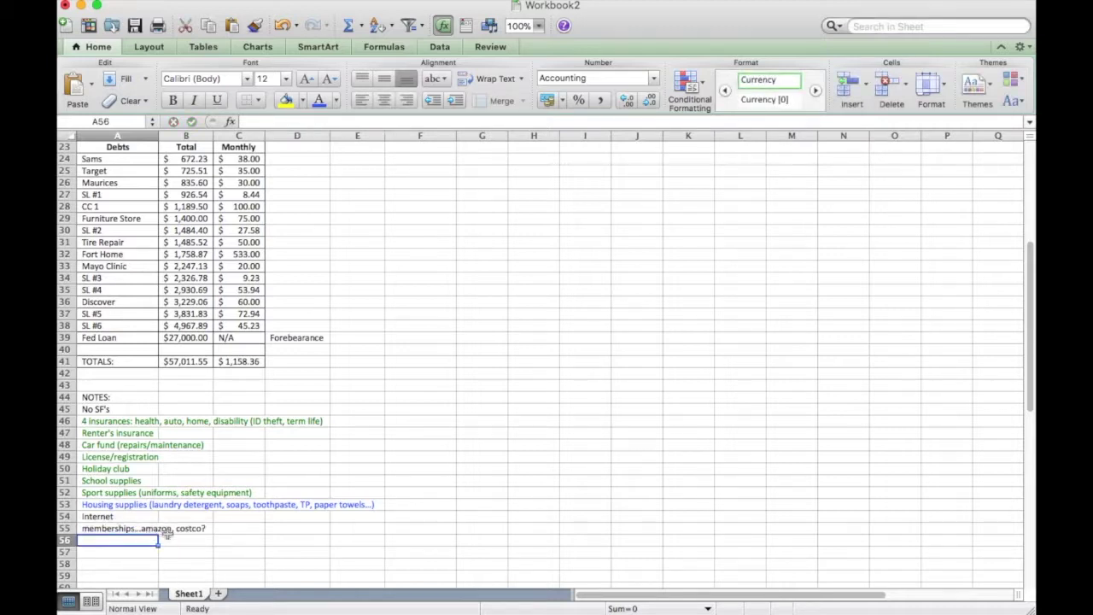
Color the text of the Internet and memberships notes in A54:A55 blue, matching the housing supplies note
drag(92, 515, 109, 530)
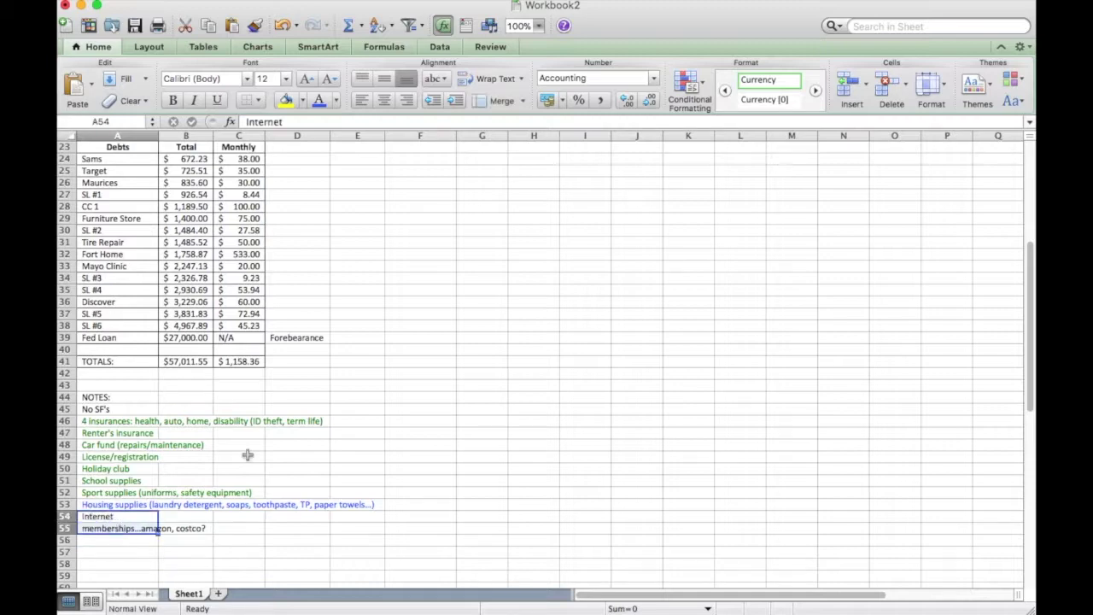
click(320, 100)
click(421, 406)
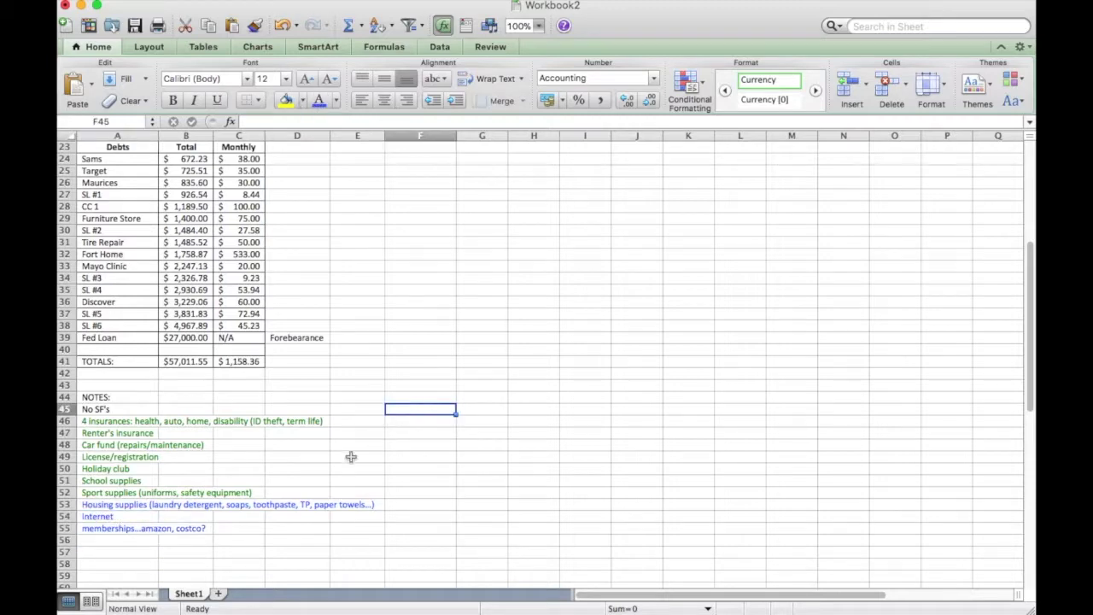
Examine the Gasoline and State Farm expenses and their budgeted amounts in the expense list
scroll(351, 457, up, 8)
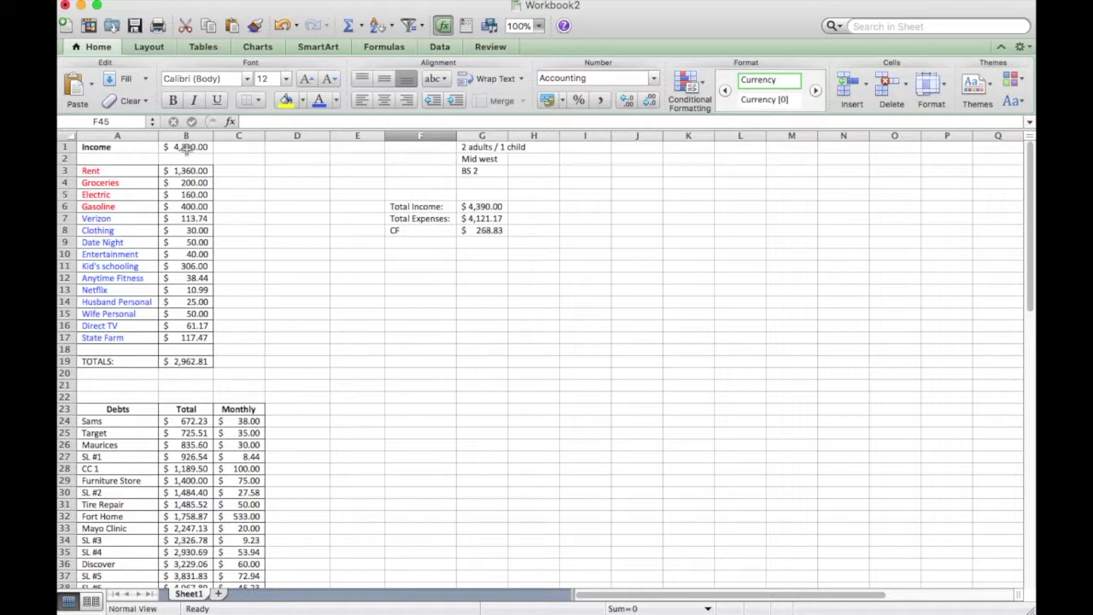
drag(147, 206, 198, 210)
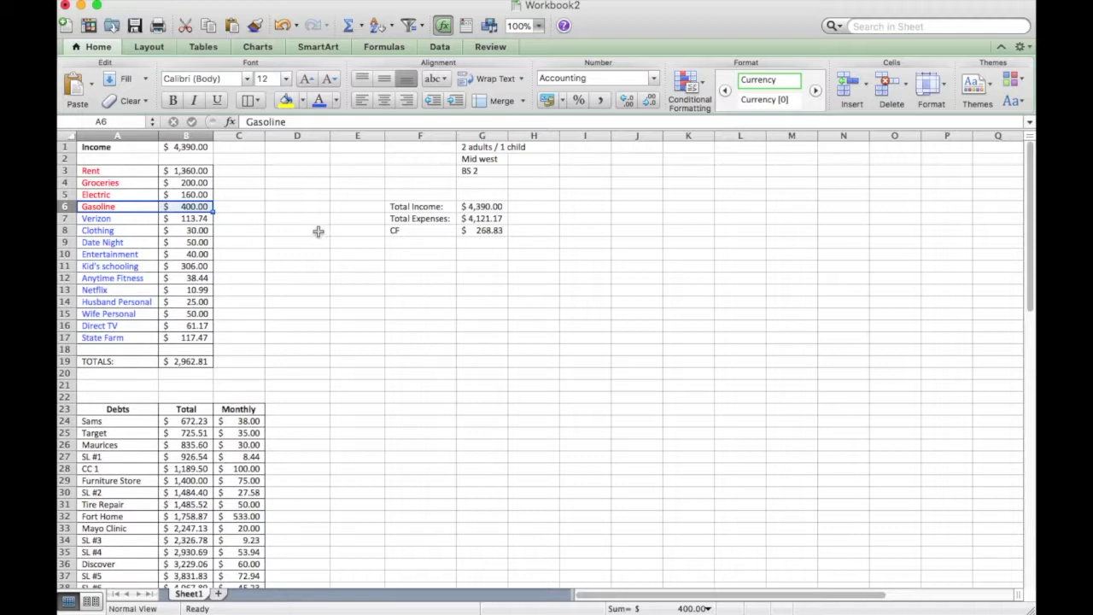
click(275, 227)
click(200, 208)
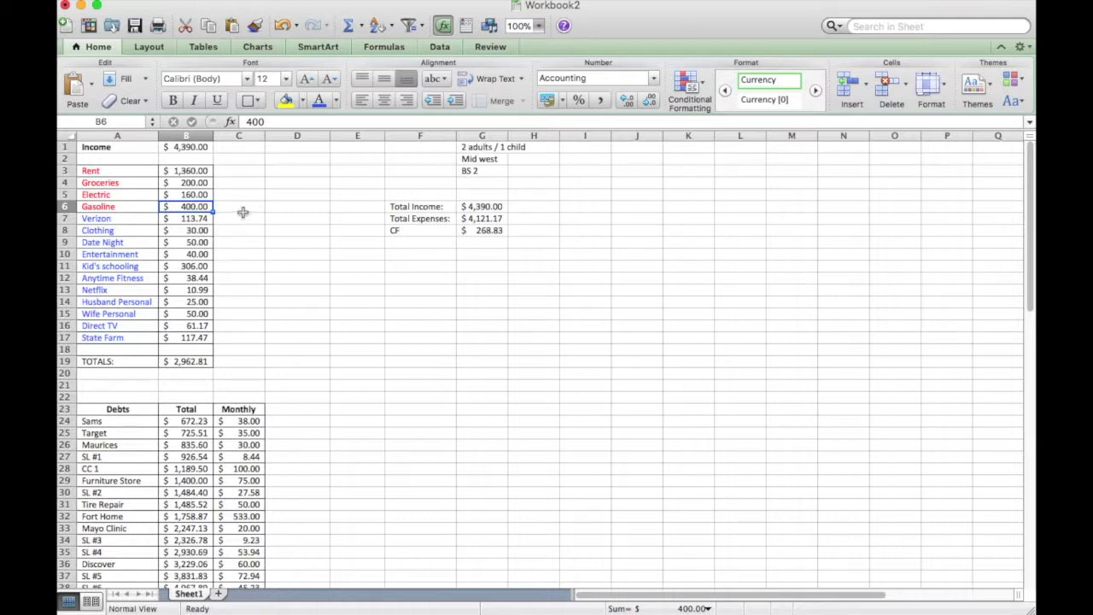
drag(149, 207, 162, 207)
click(324, 254)
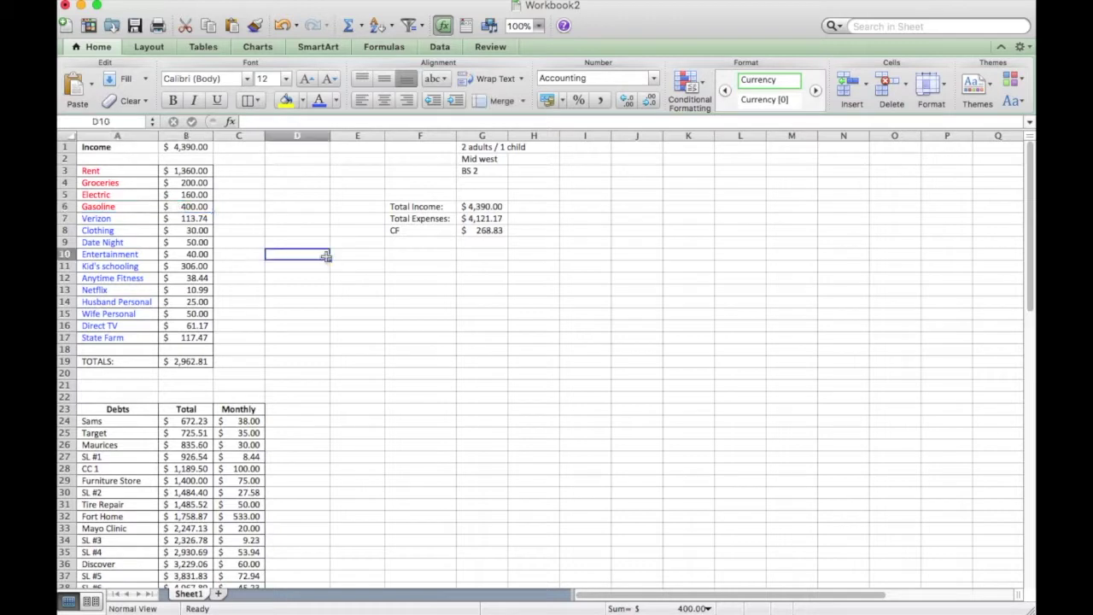
click(183, 207)
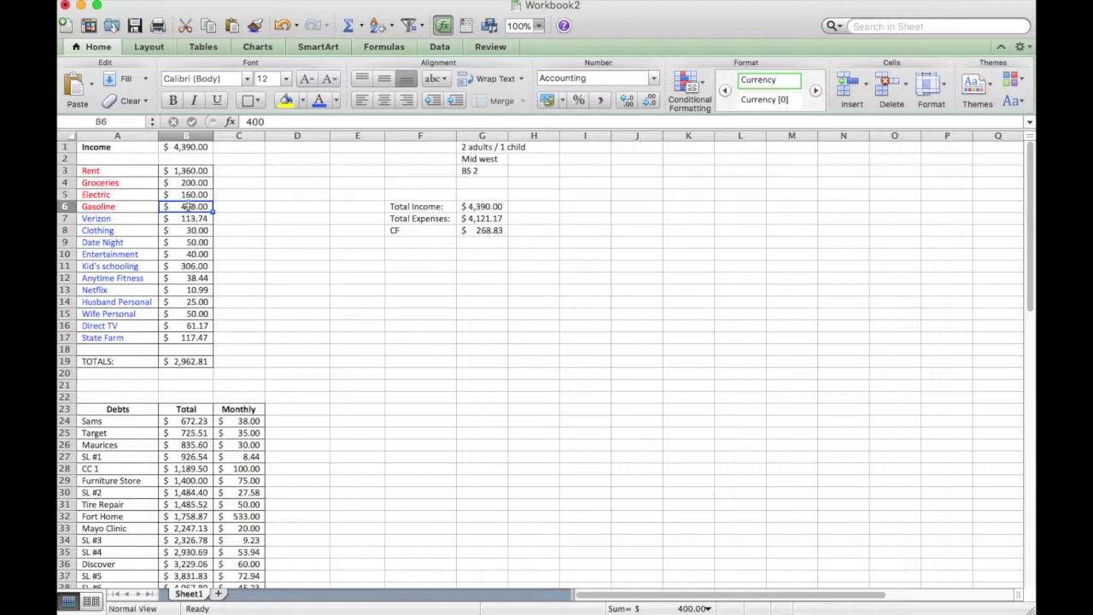
drag(125, 339, 177, 338)
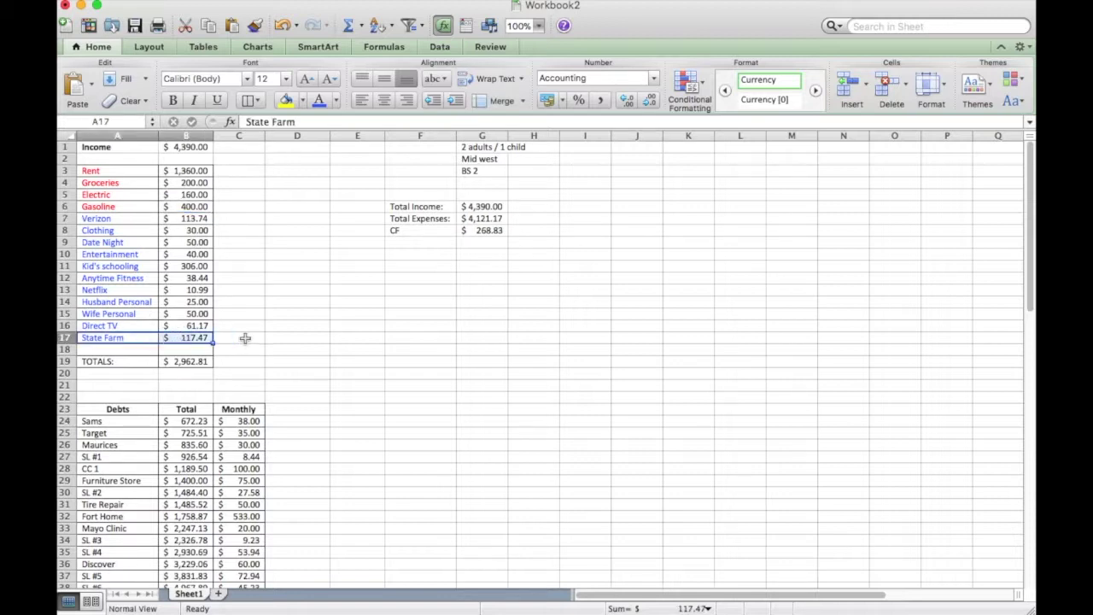
click(193, 340)
Add the note "Eating out?" in A56 below the memberships note and color its text blue
scroll(350, 270, down, 9)
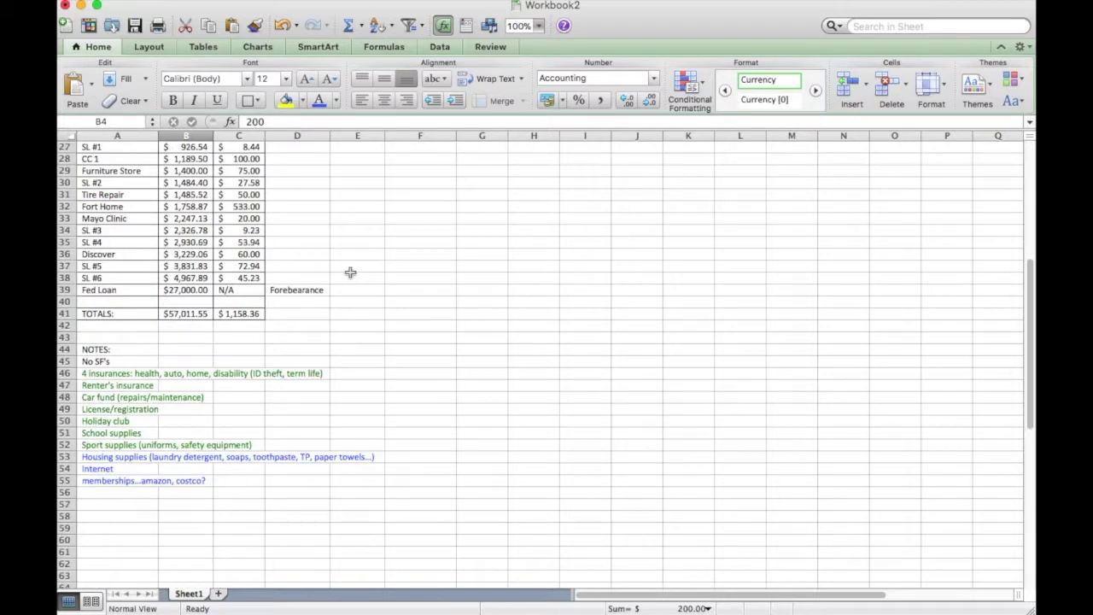
scroll(335, 259, up, 6)
scroll(336, 260, down, 6)
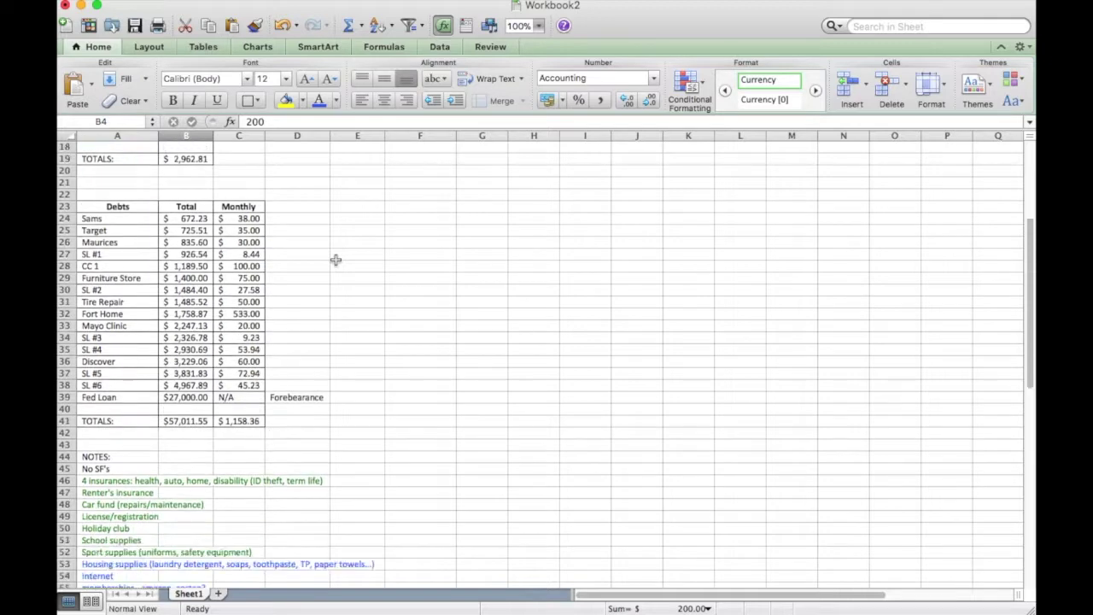
click(90, 470)
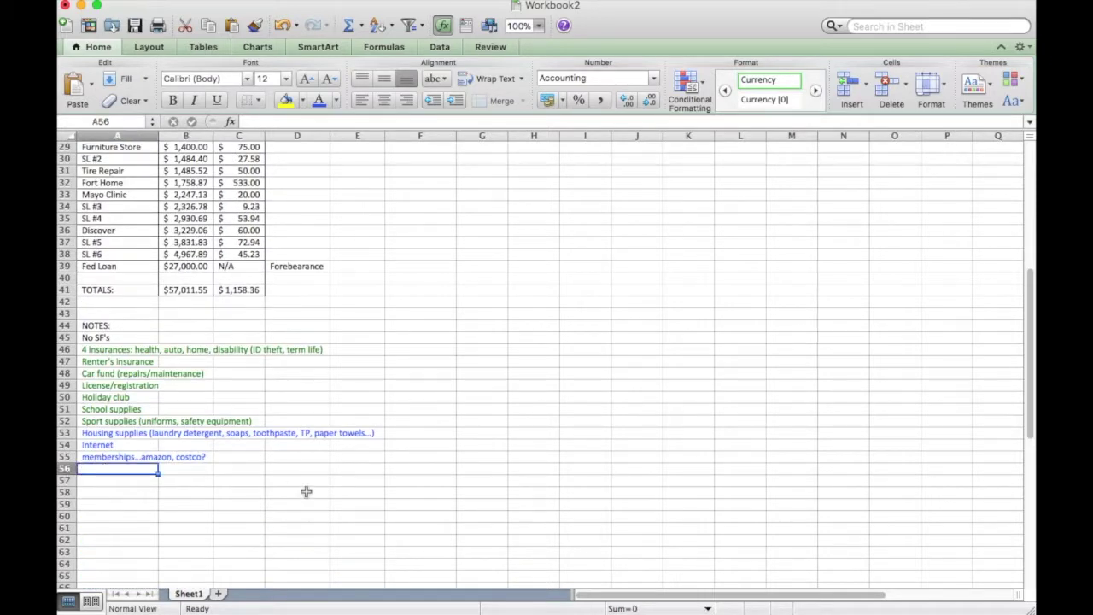
text(Eating out?)
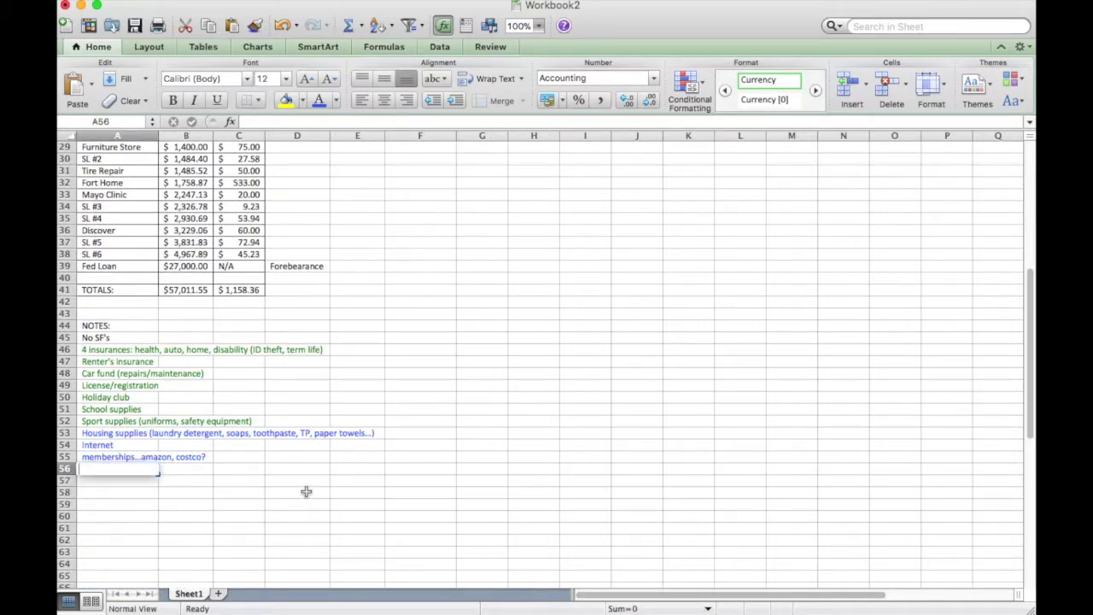
key(Return)
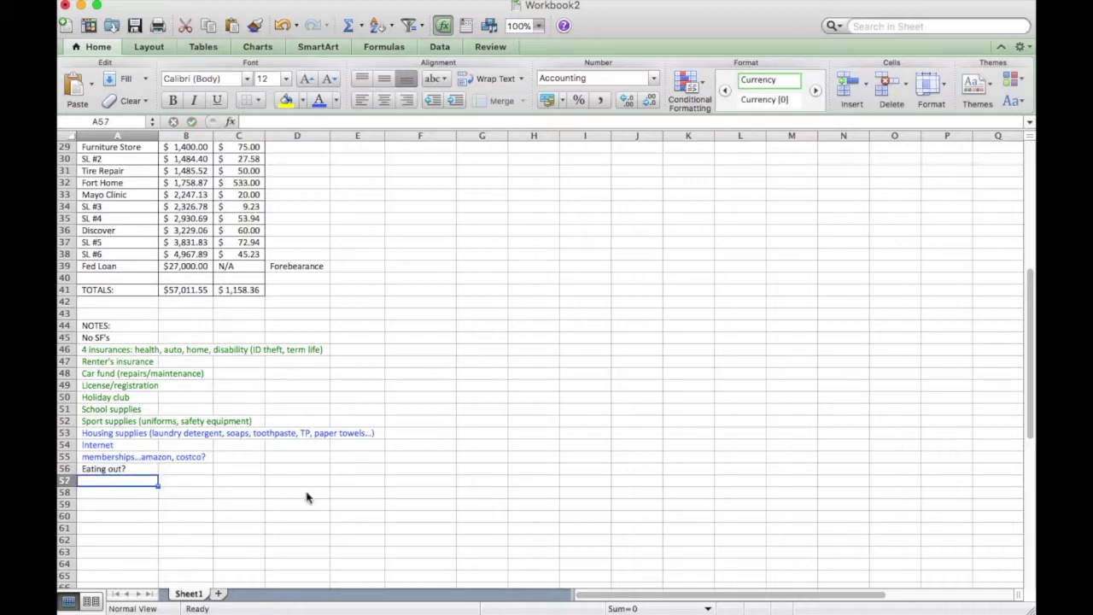
click(101, 472)
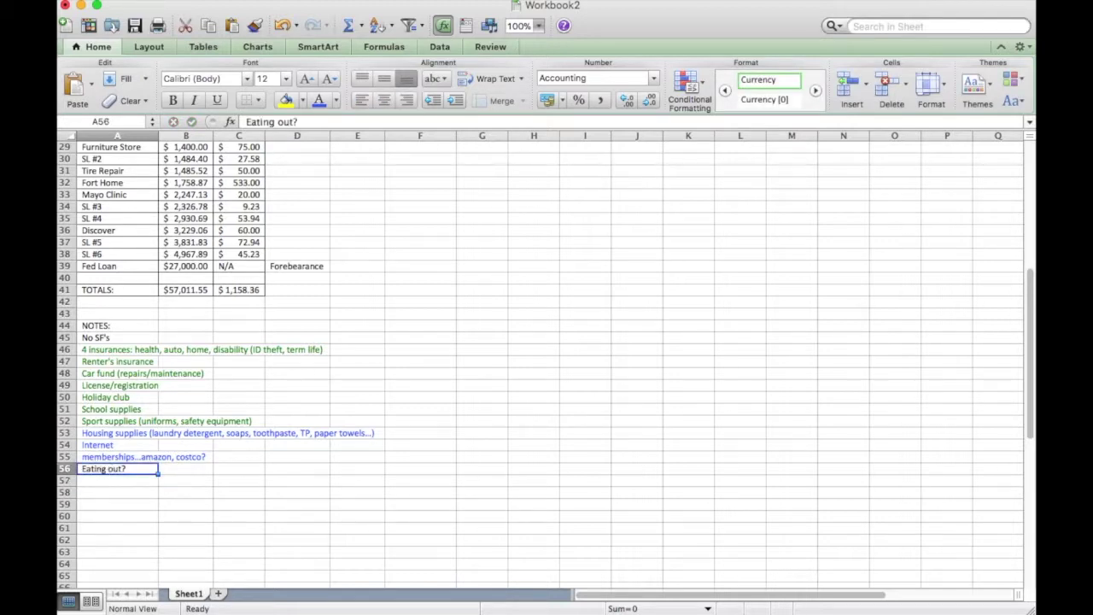
click(393, 464)
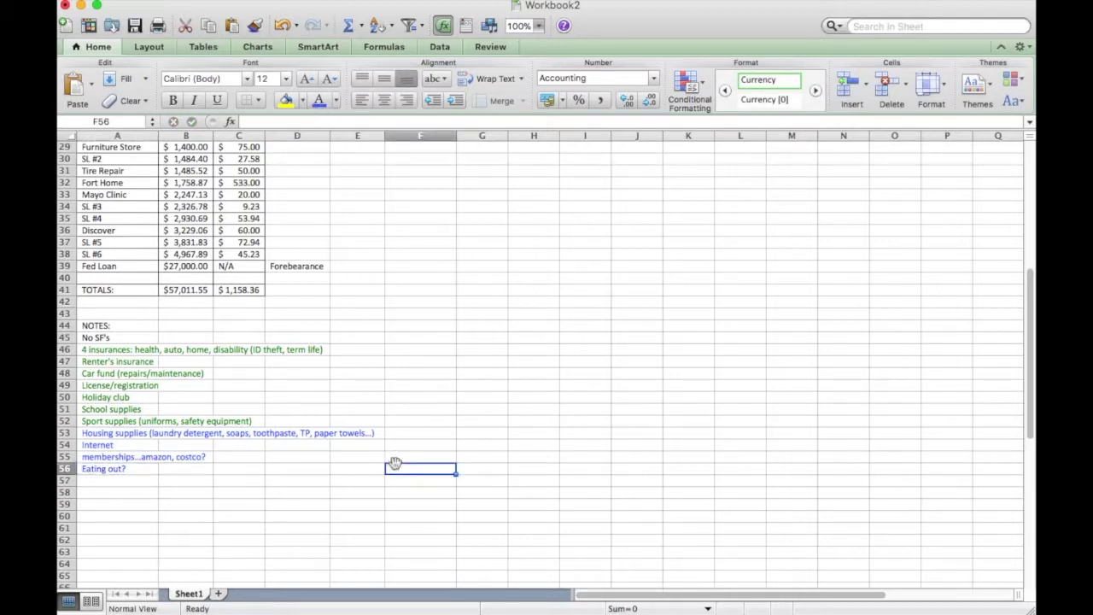
Review the Groceries expense and the list of notes below the debts
scroll(389, 427, up, 10)
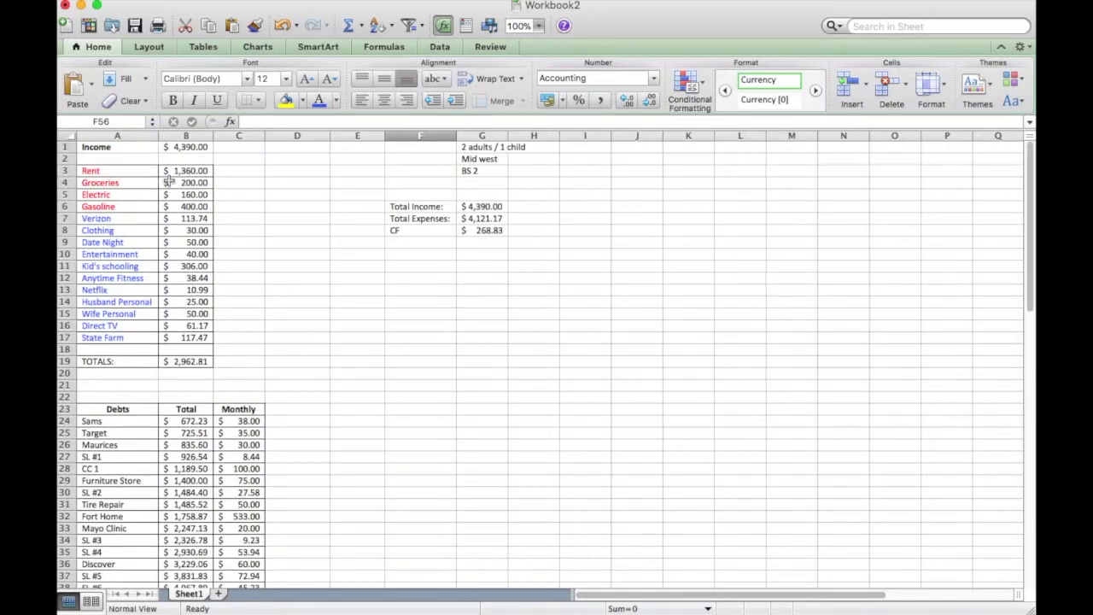
click(135, 182)
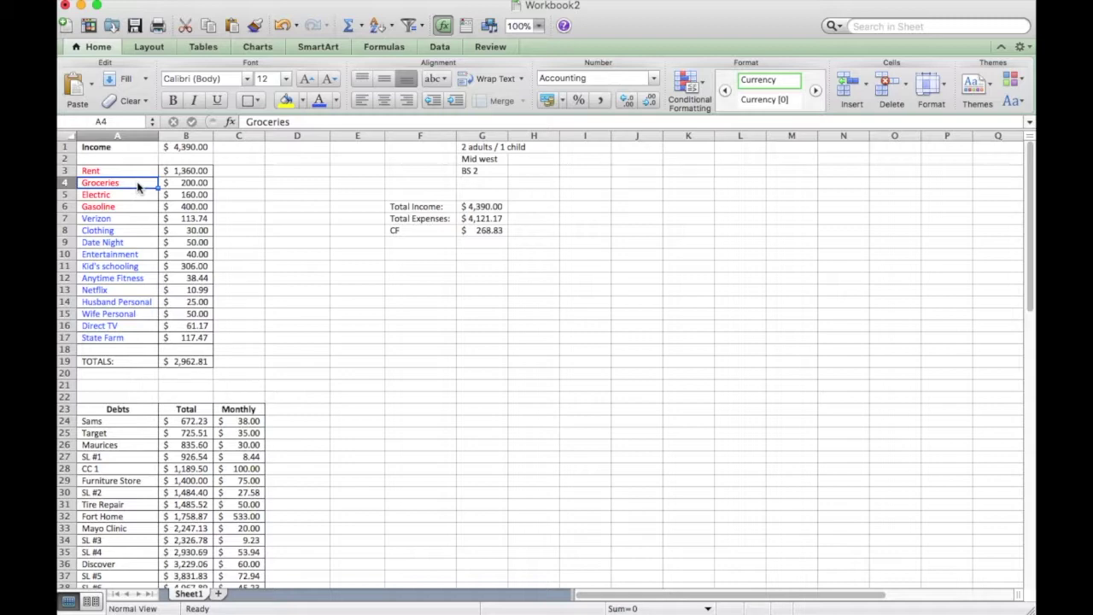
click(270, 208)
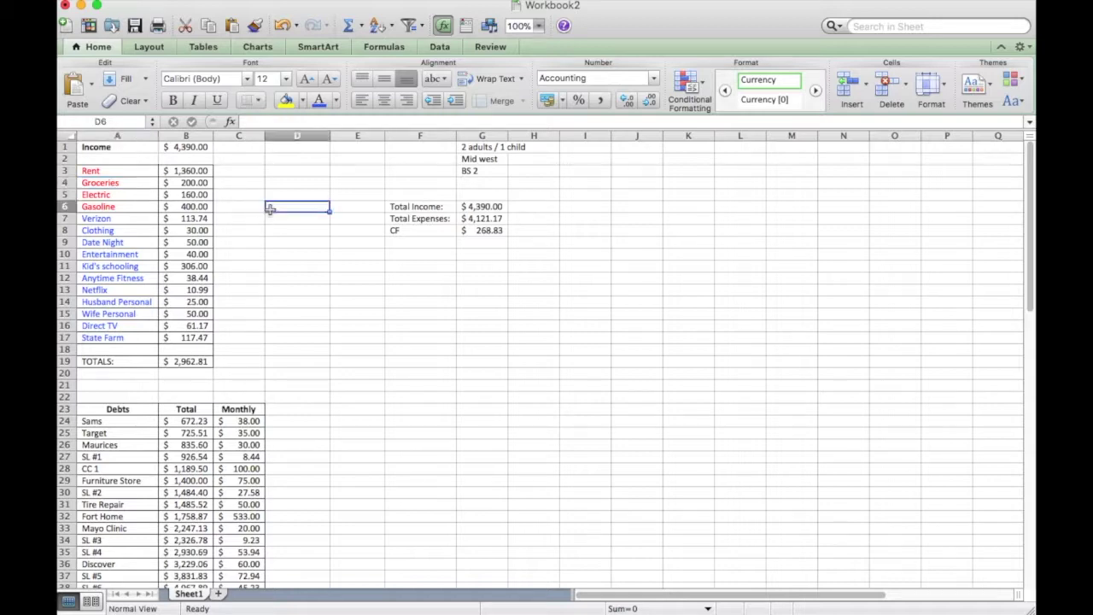
scroll(332, 327, down, 10)
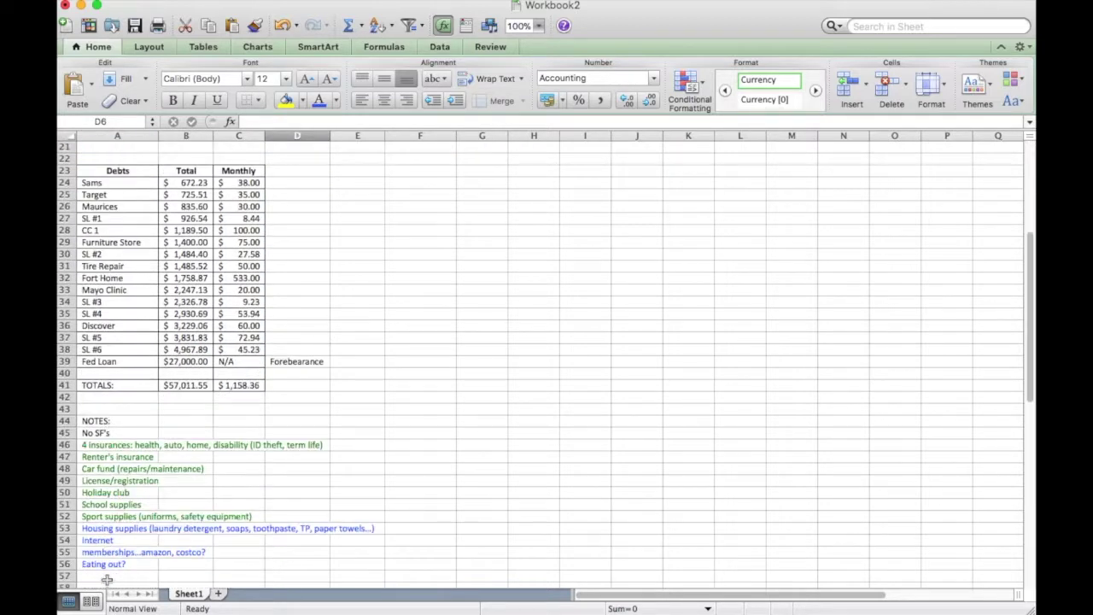
scroll(386, 388, up, 10)
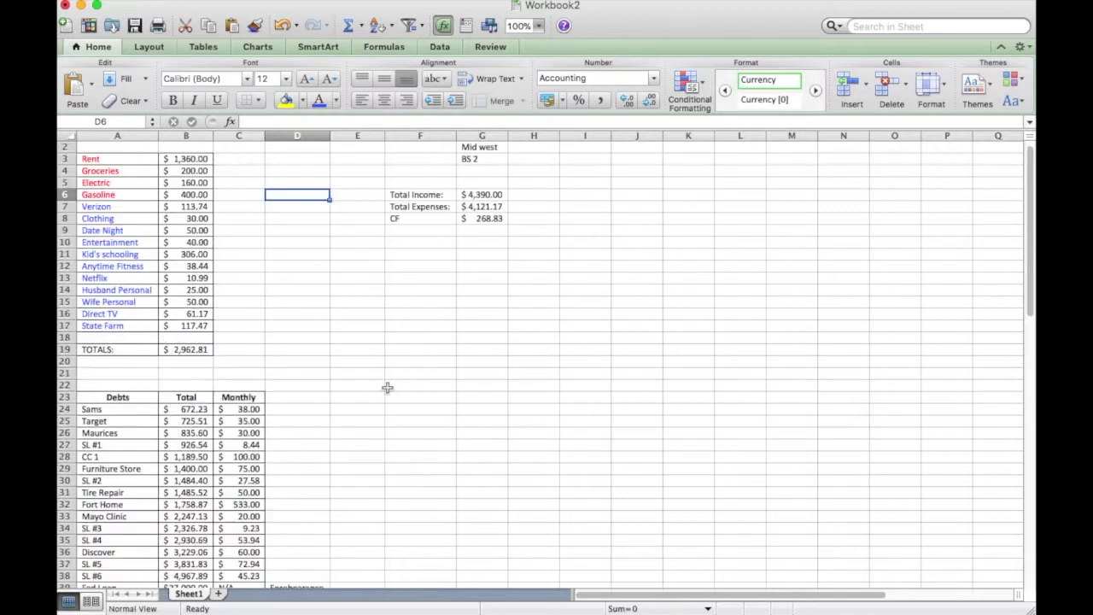
Set the Gasoline expense in B6 to 300
scroll(386, 387, up, 1)
click(197, 206)
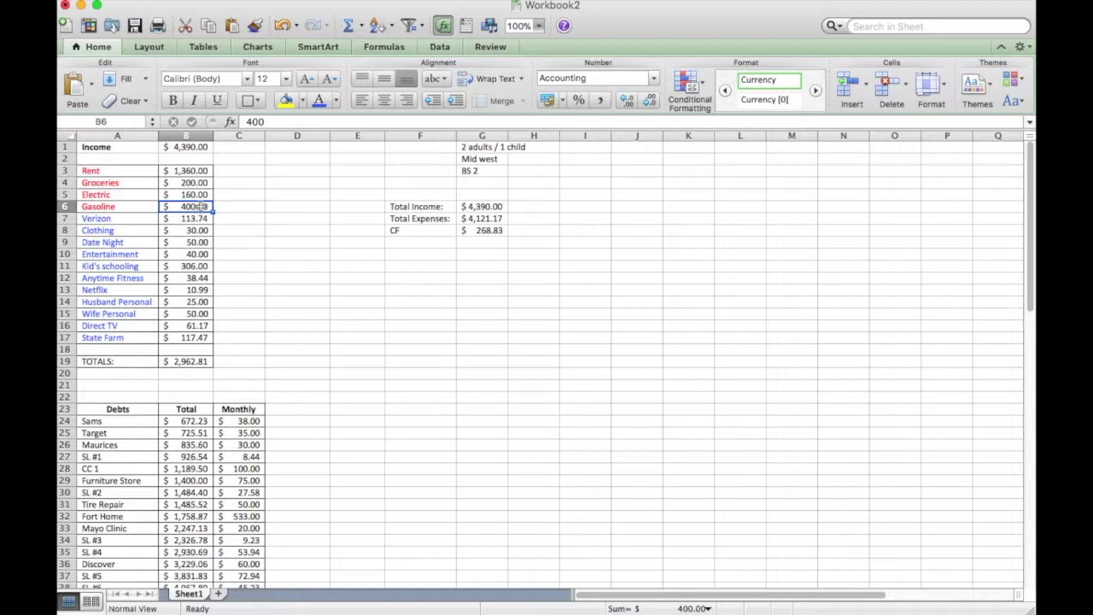
text(3)
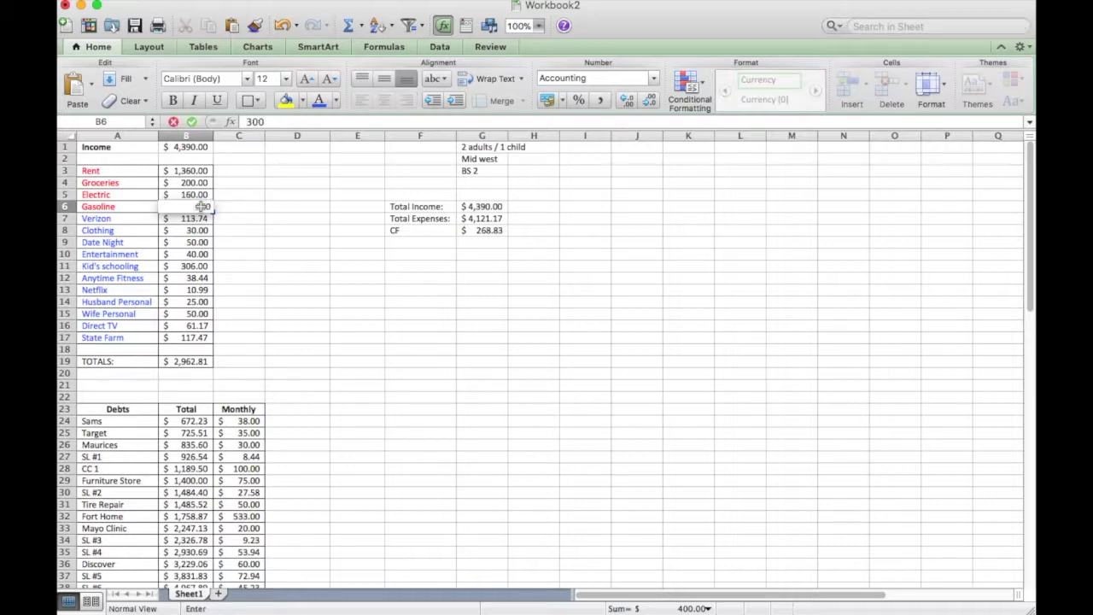
click(238, 207)
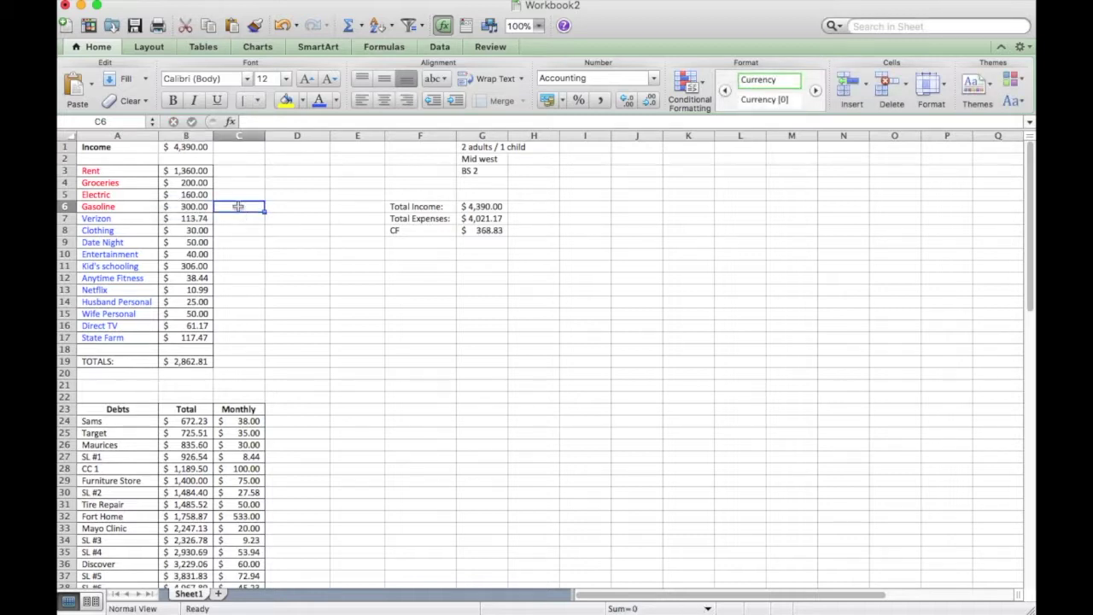
Add the heading "Original" in C2 and record 400 as the original Gasoline amount in C6
click(238, 157)
text(O)
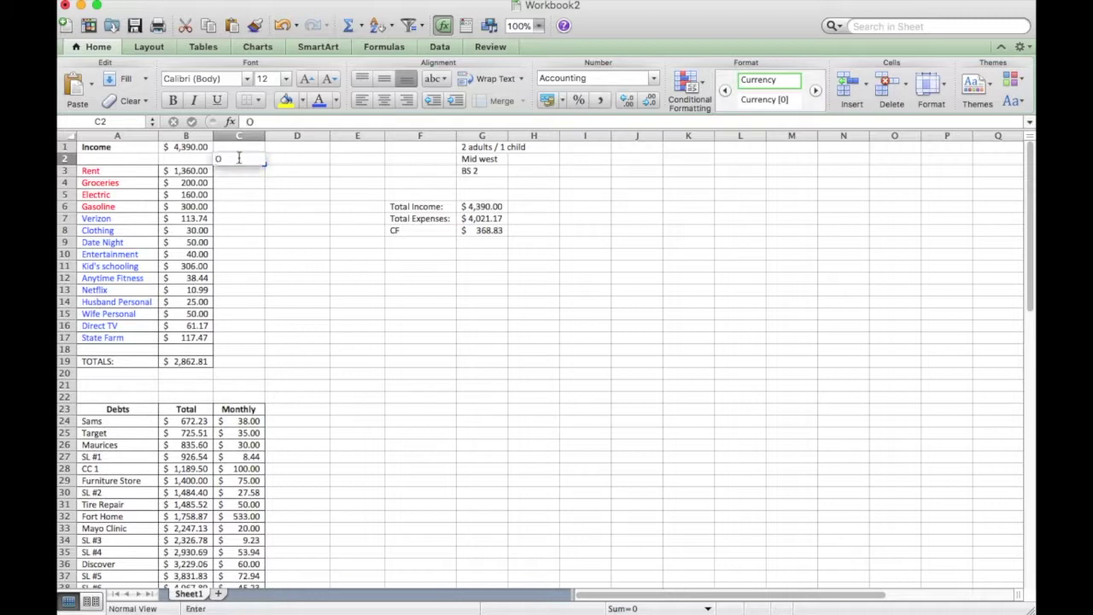
text(riginal)
key(Return)
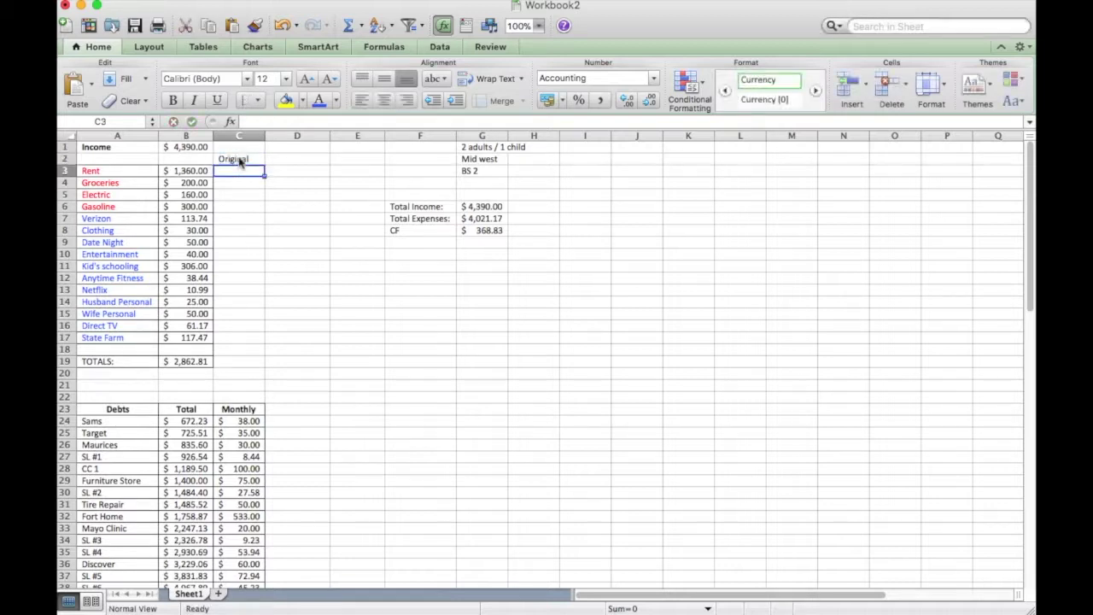
click(242, 209)
text(400)
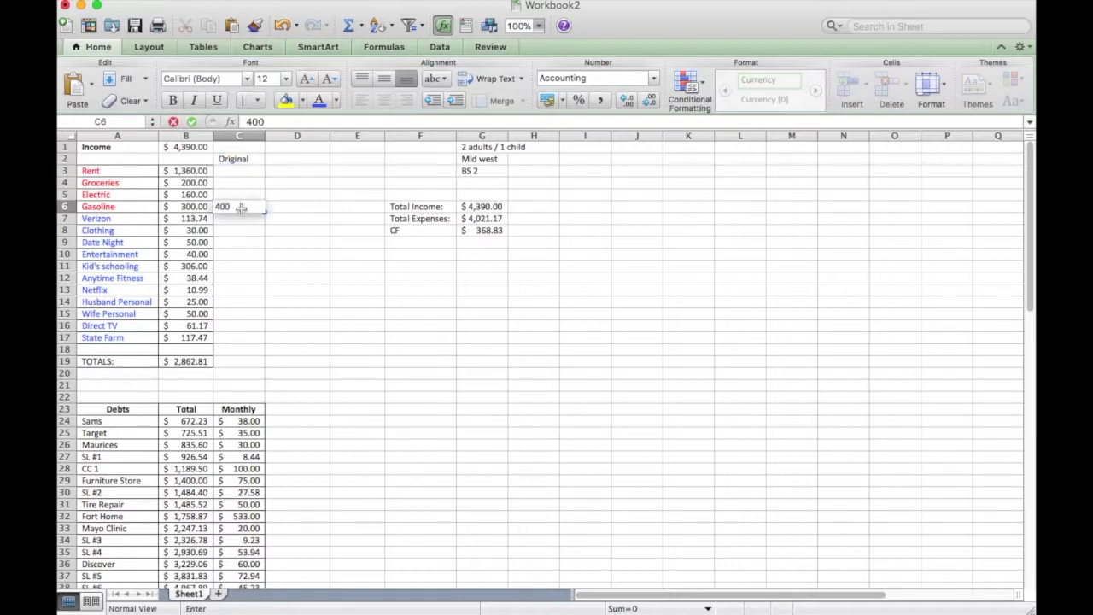
key(Return)
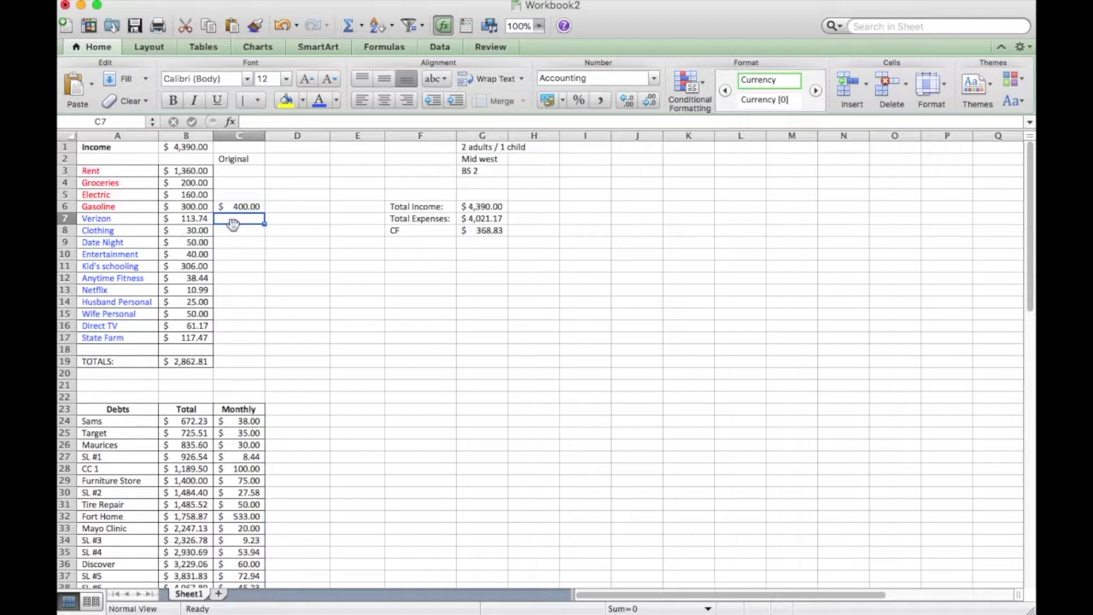
Add the note "search other providers" in C7 beside the Verizon expense
text(se)
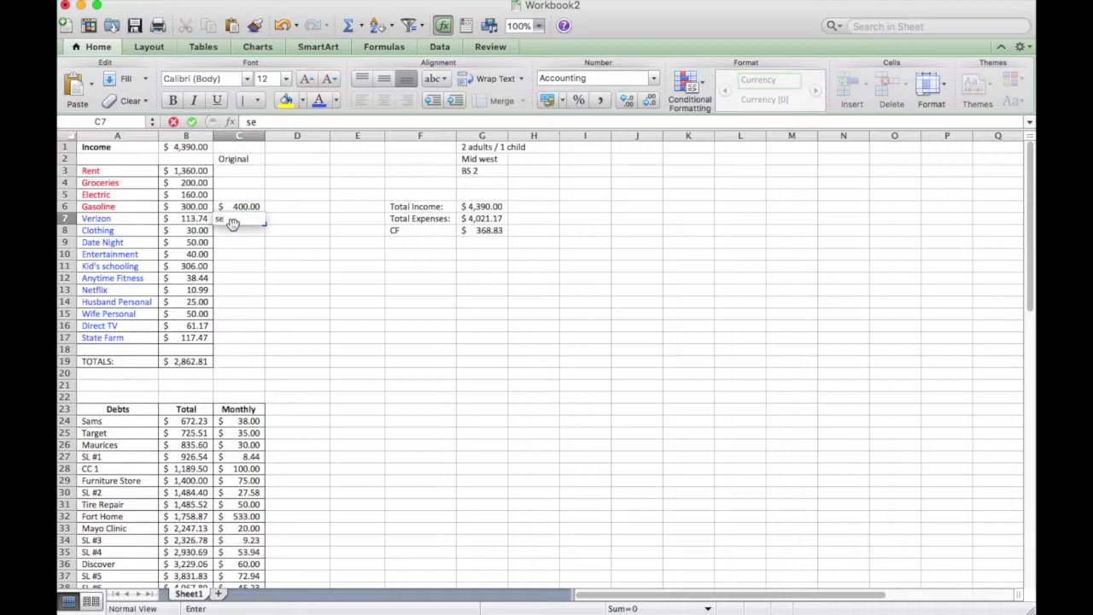
text(arch othe)
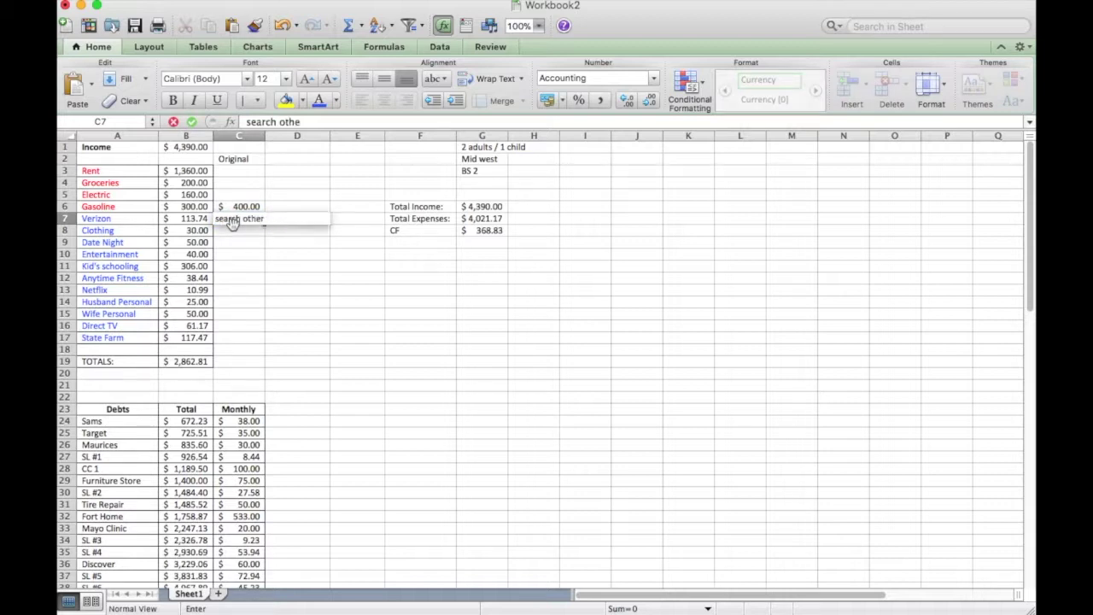
text(r providers)
key(Return)
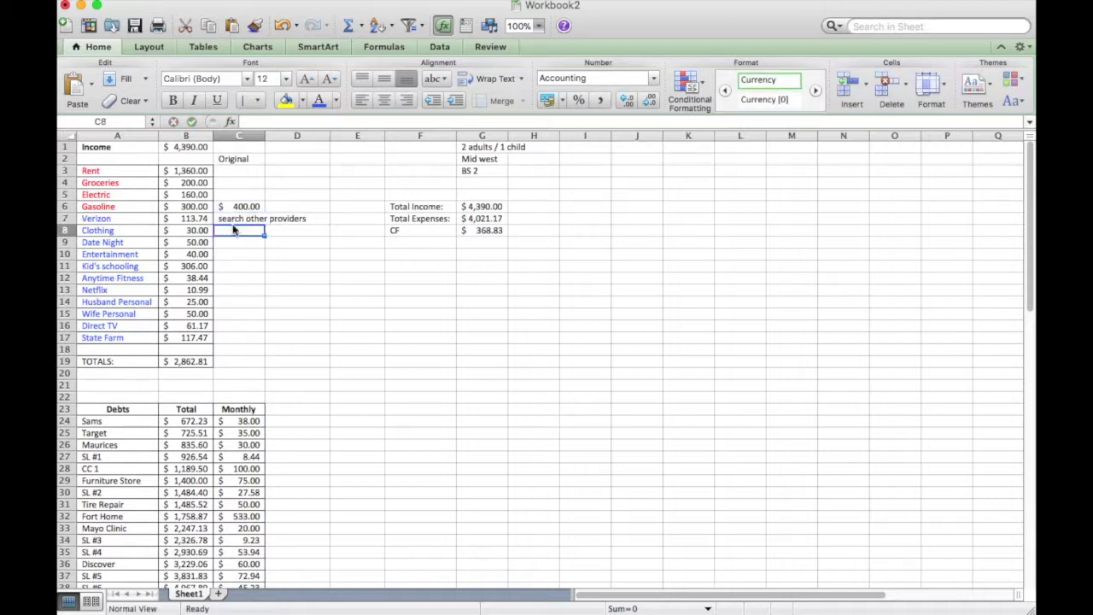
Examine the Verizon and Clothing amounts and the totals of the debt balances and monthly payments
click(188, 219)
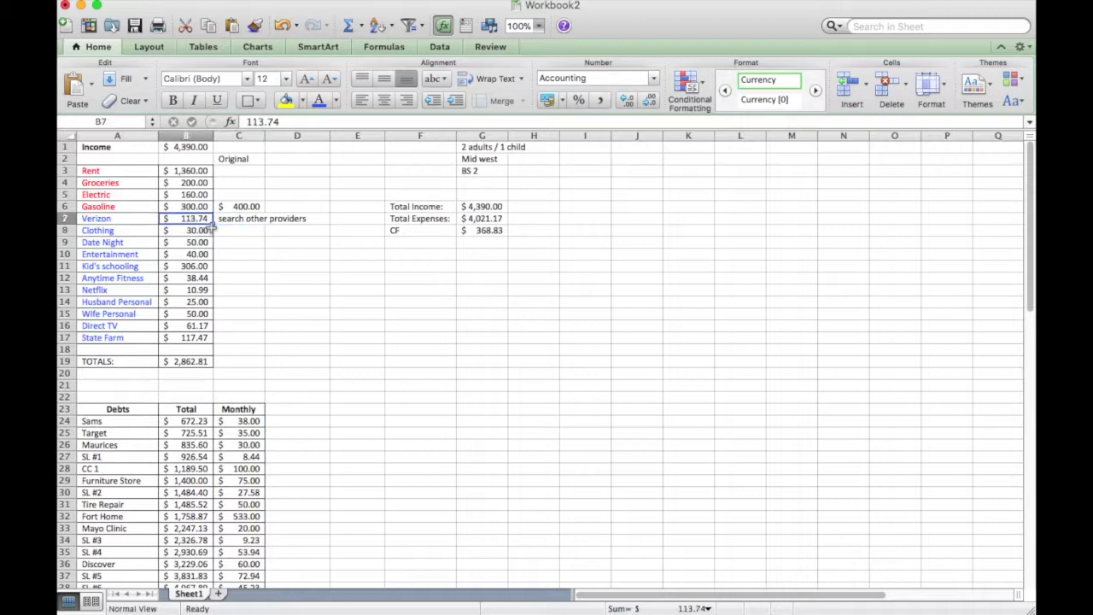
click(248, 233)
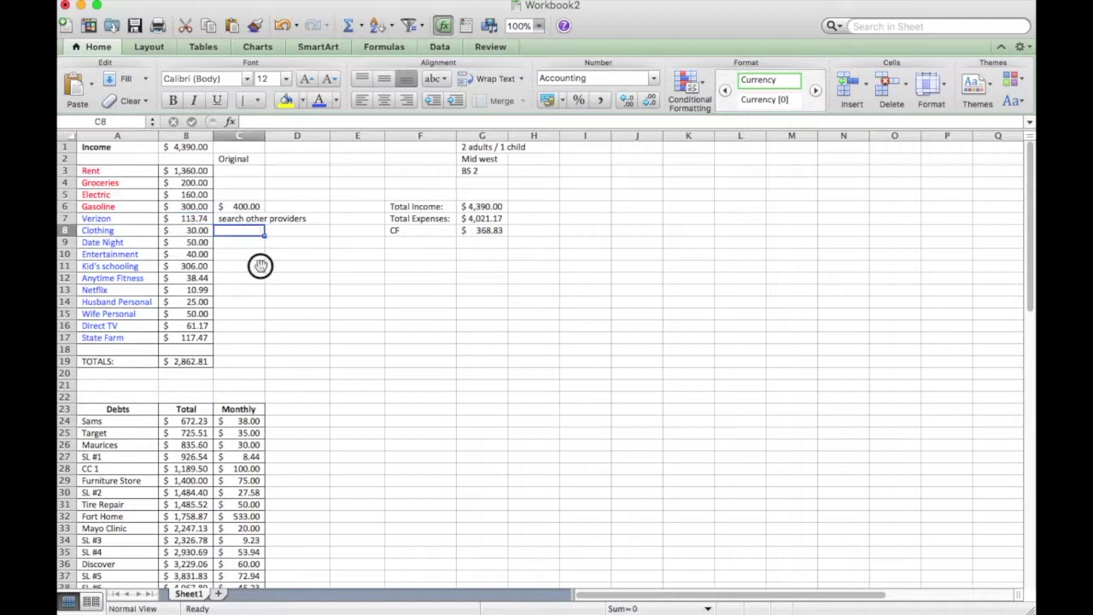
click(257, 264)
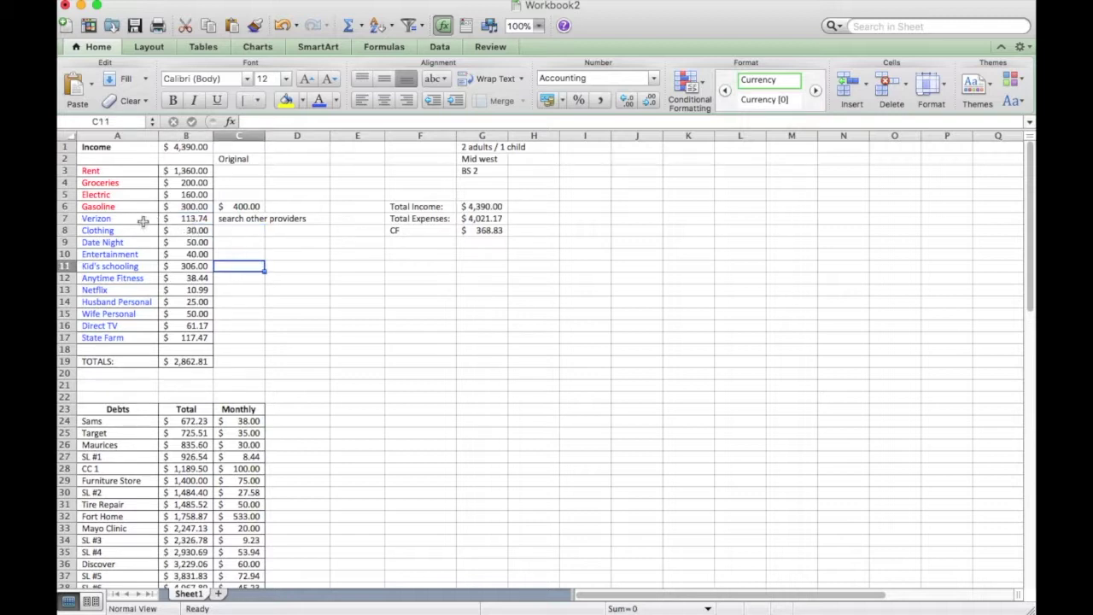
drag(152, 220, 201, 220)
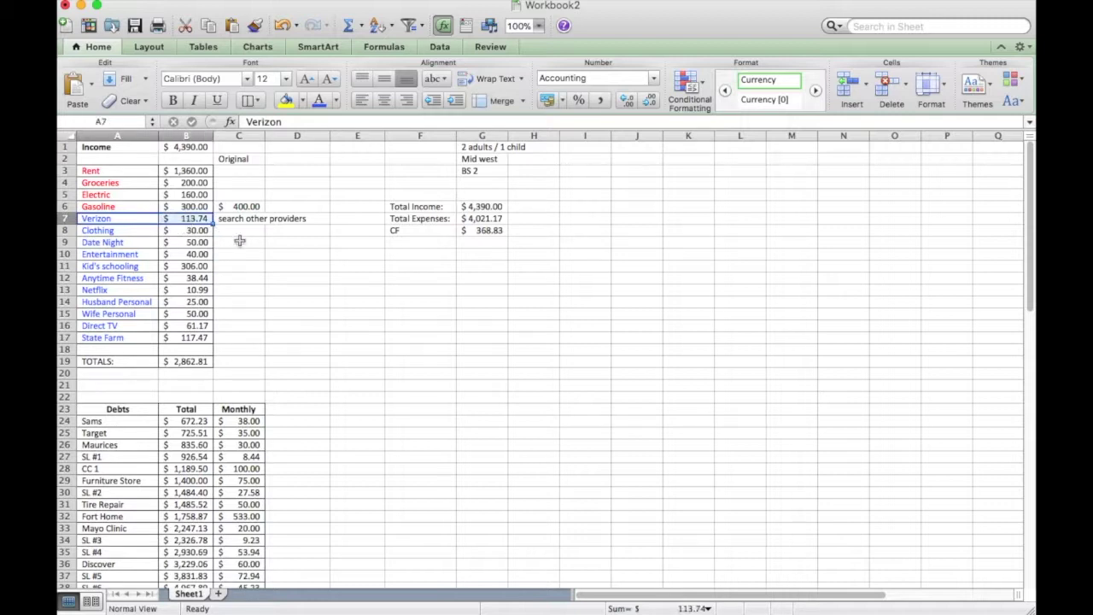
click(252, 254)
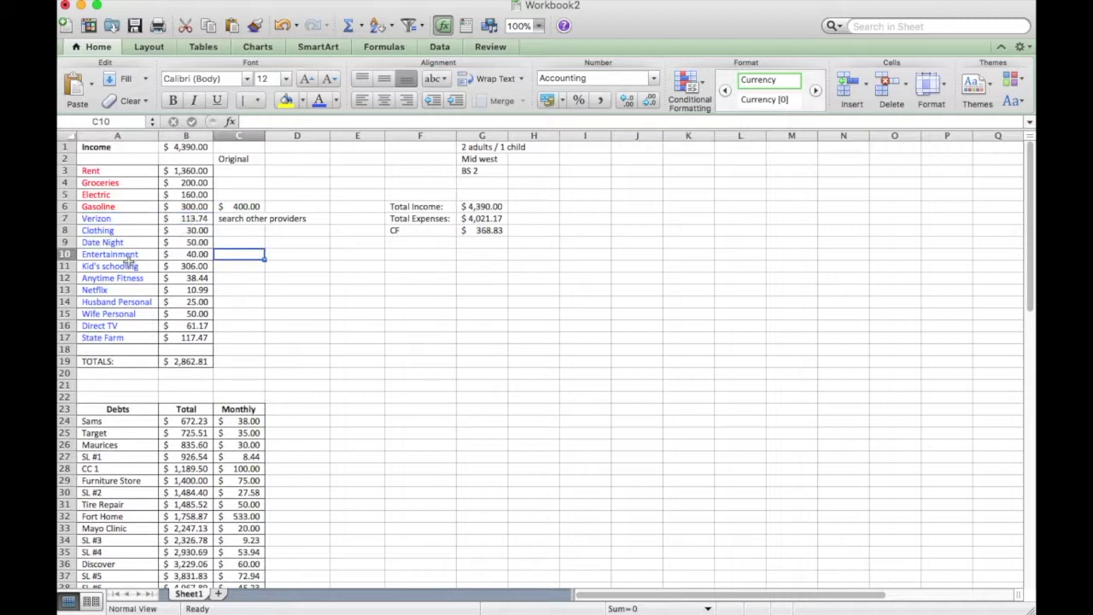
click(195, 230)
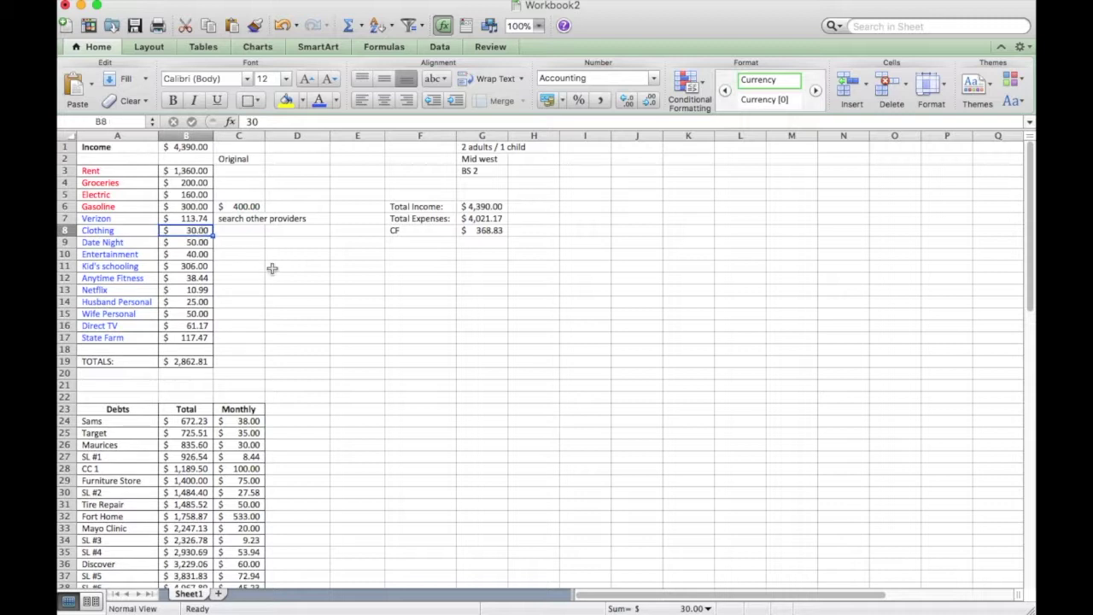
scroll(271, 268, down, 4)
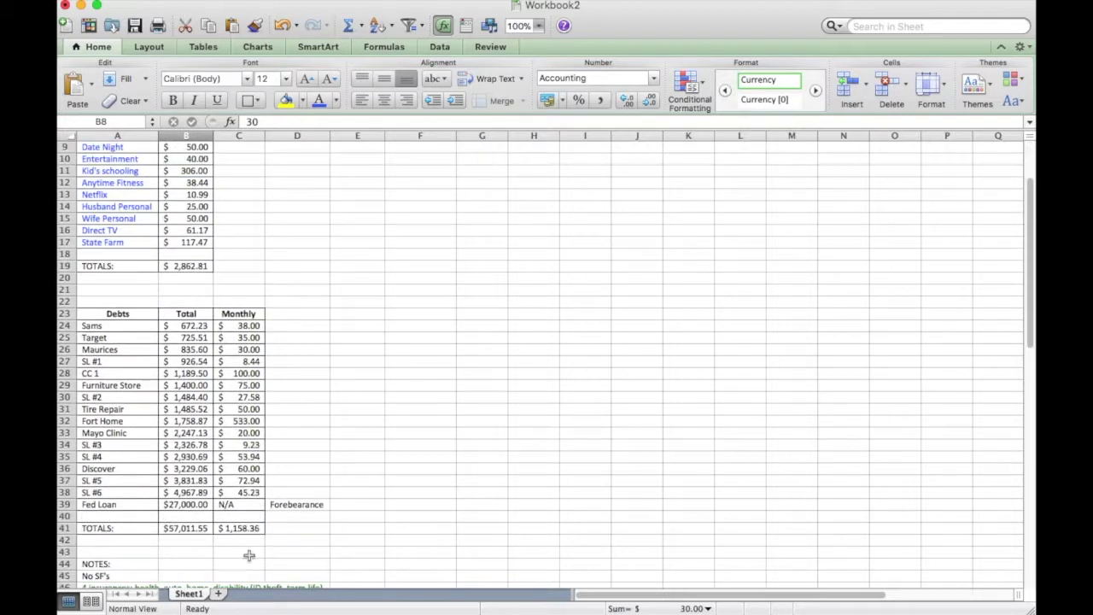
click(188, 528)
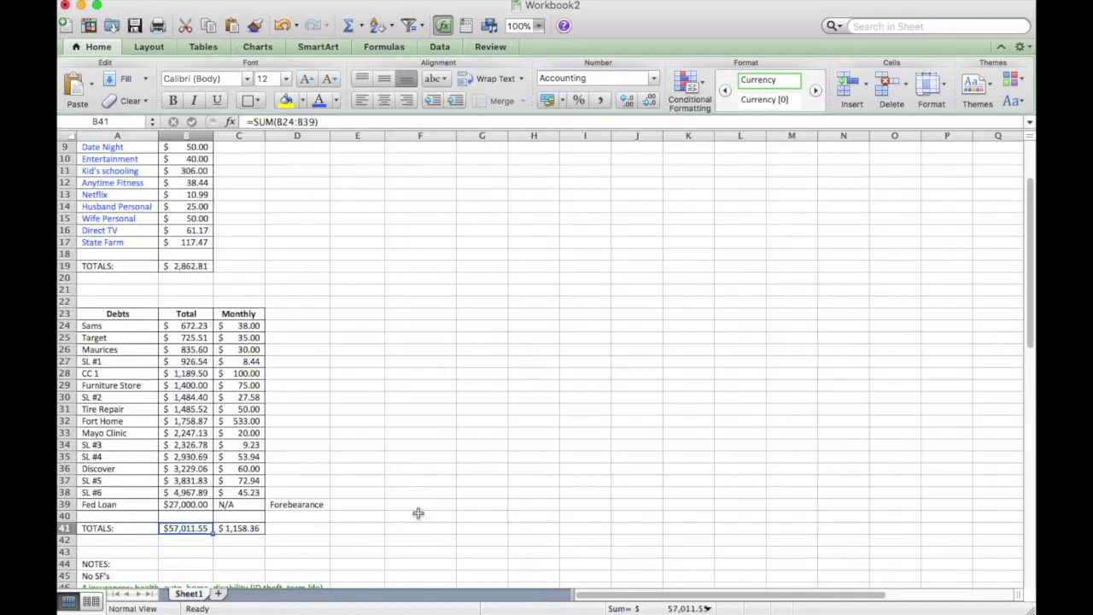
click(247, 531)
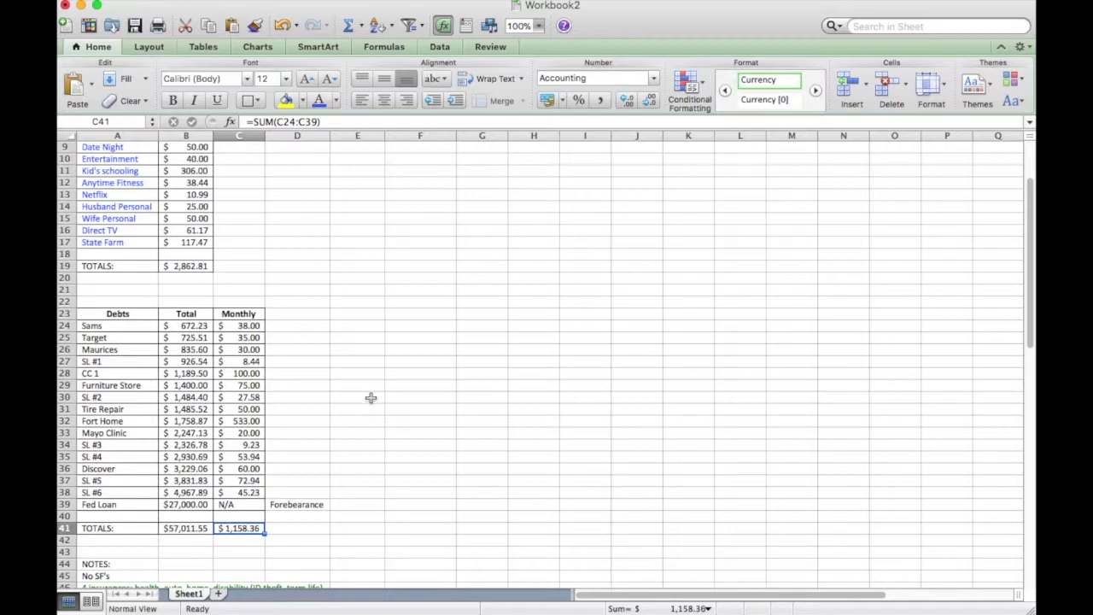
scroll(371, 398, up, 4)
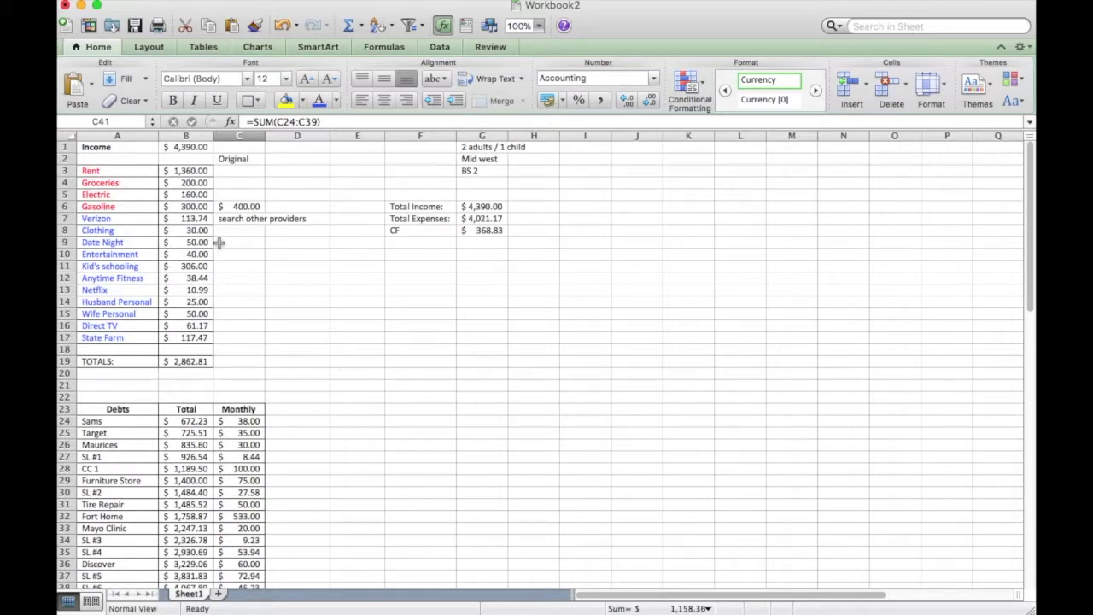
Color the Clothing label in A8 green and extend it to read "Clothing (kid only)"
click(137, 231)
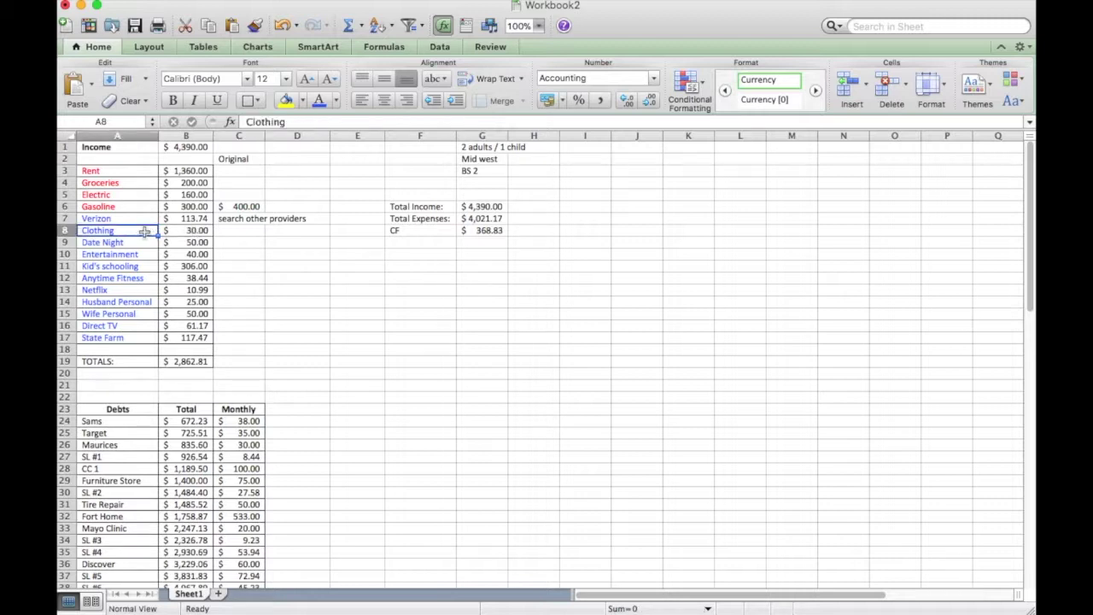
click(336, 100)
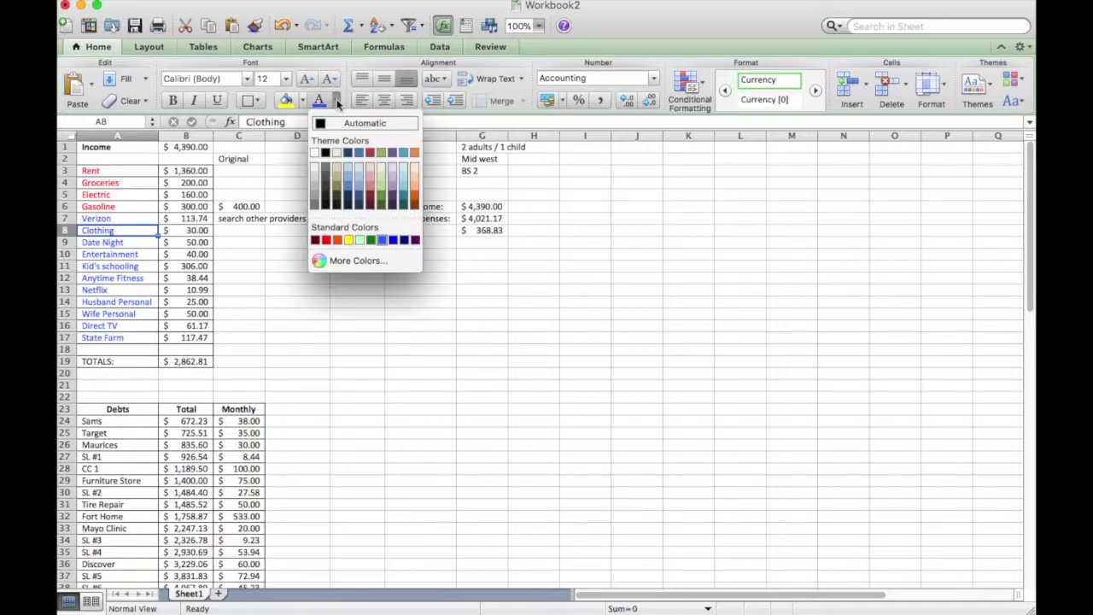
click(368, 240)
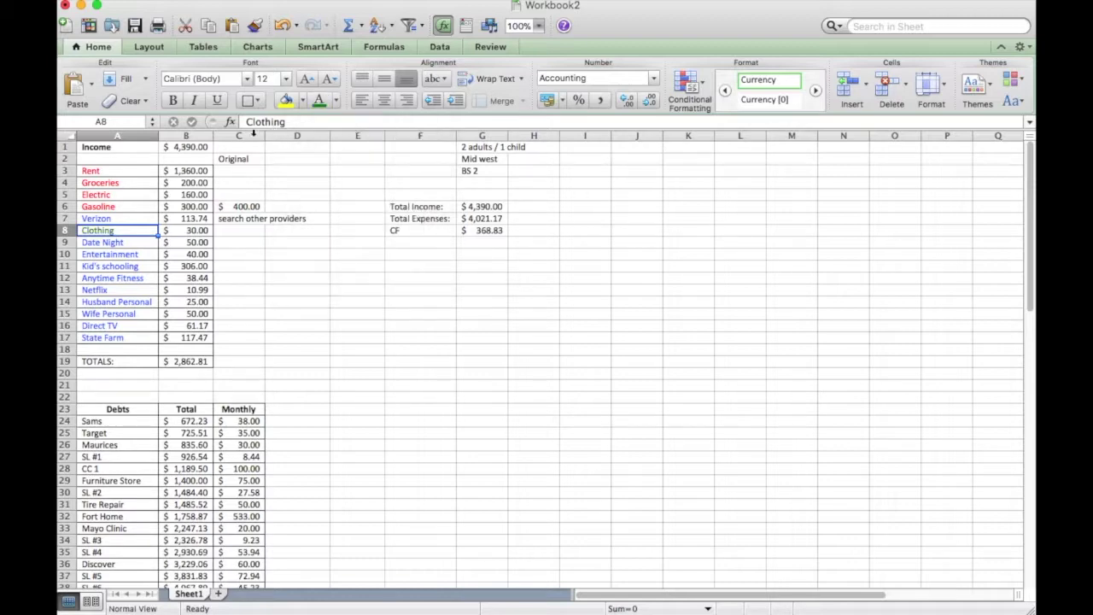
click(312, 122)
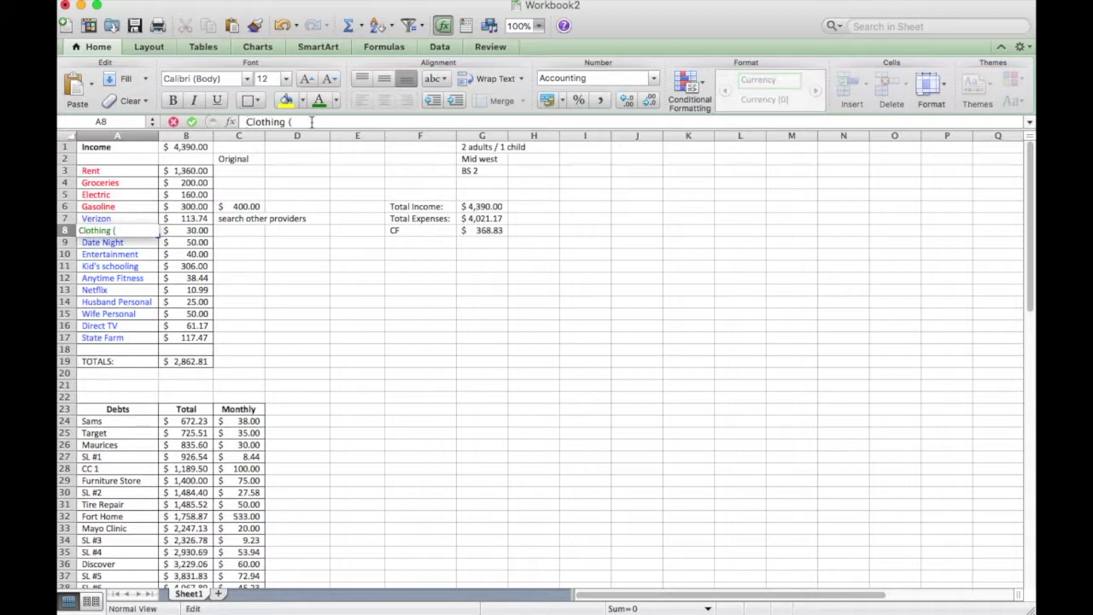
text((kid only))
key(Return)
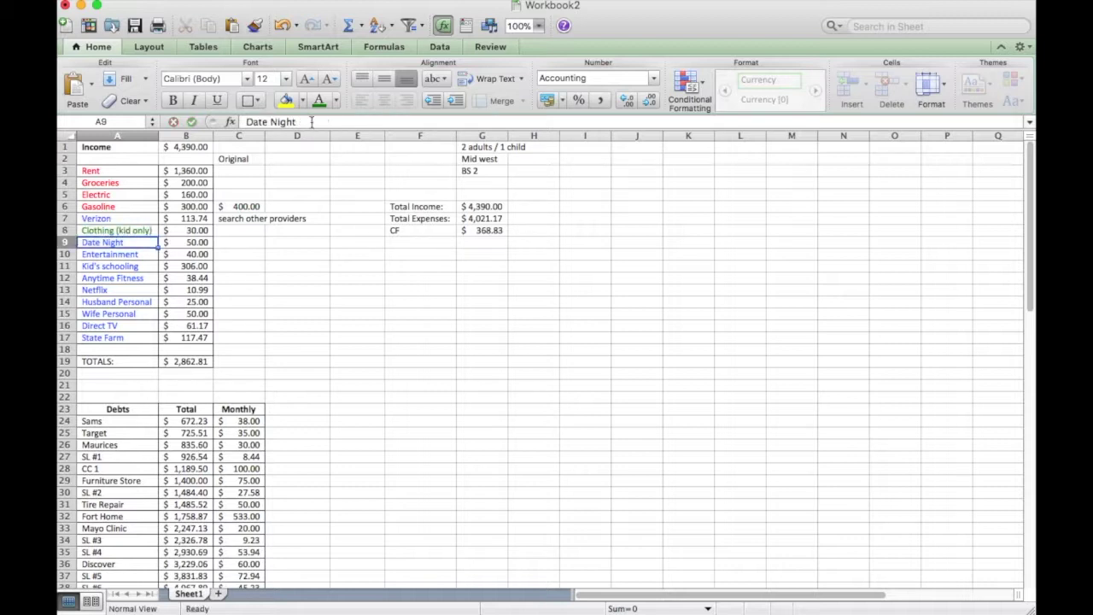
Set the kid-only Clothing expense in B8 to 10
click(193, 232)
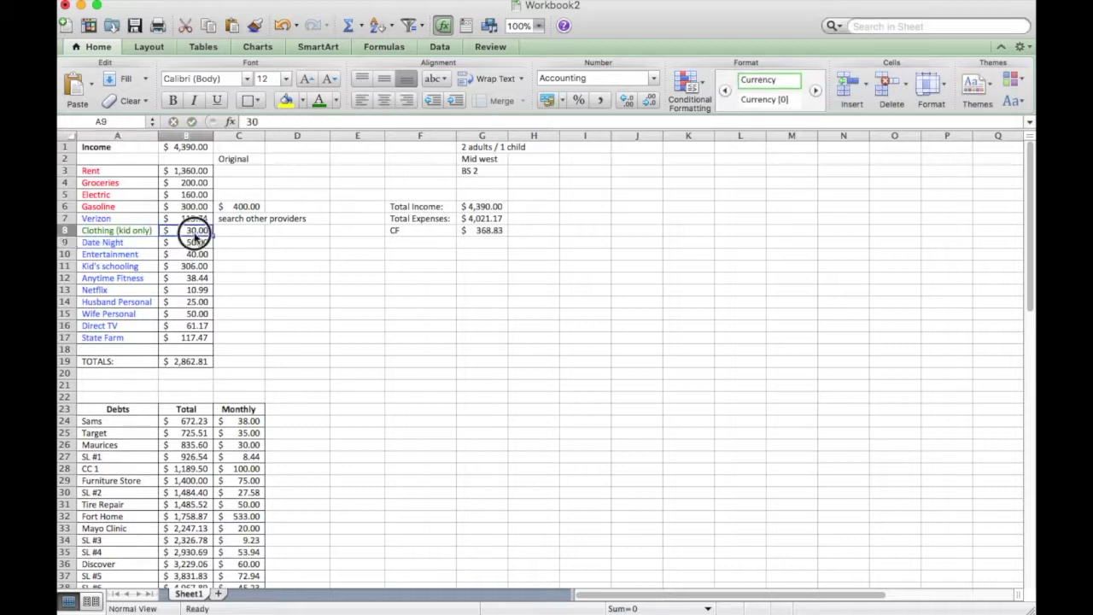
text(10)
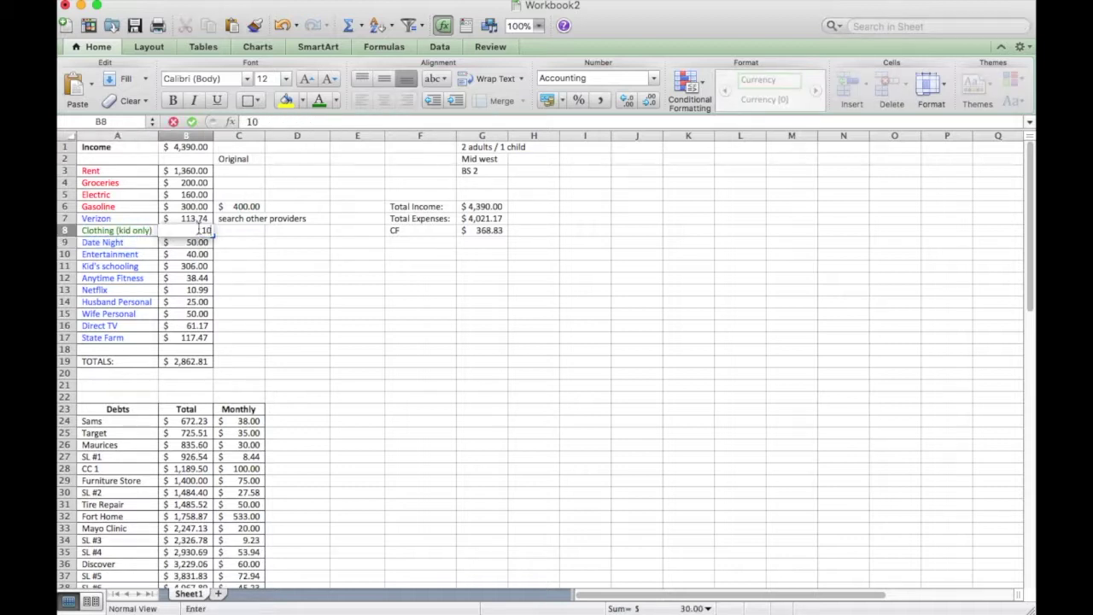
click(400, 325)
click(251, 232)
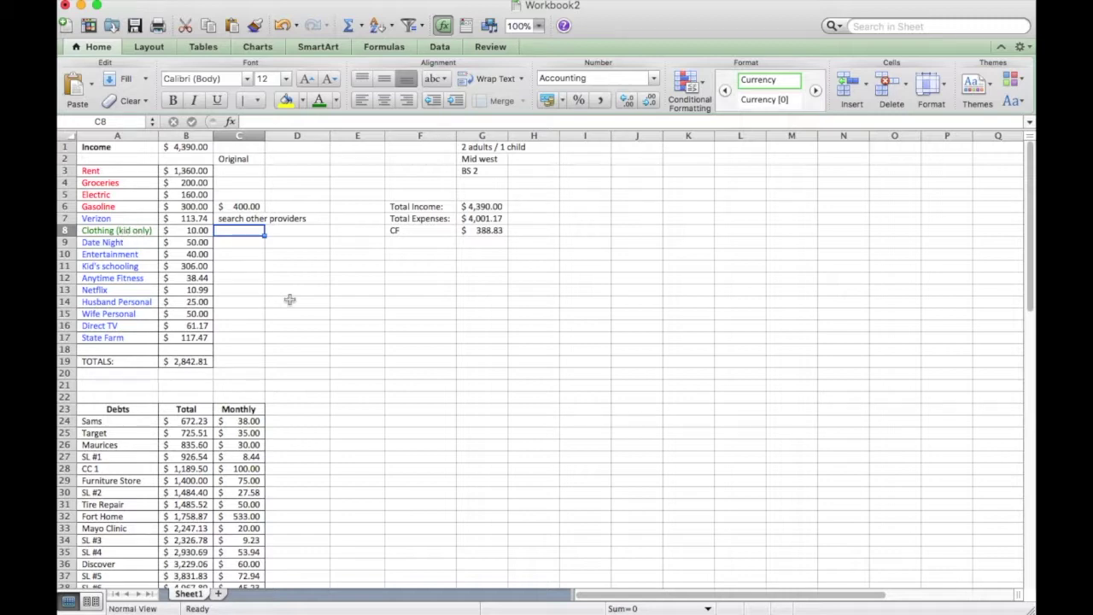
Select the School supplies and Sport supplies notes in A51:A52 for review
scroll(298, 305, down, 5)
scroll(173, 529, down, 2)
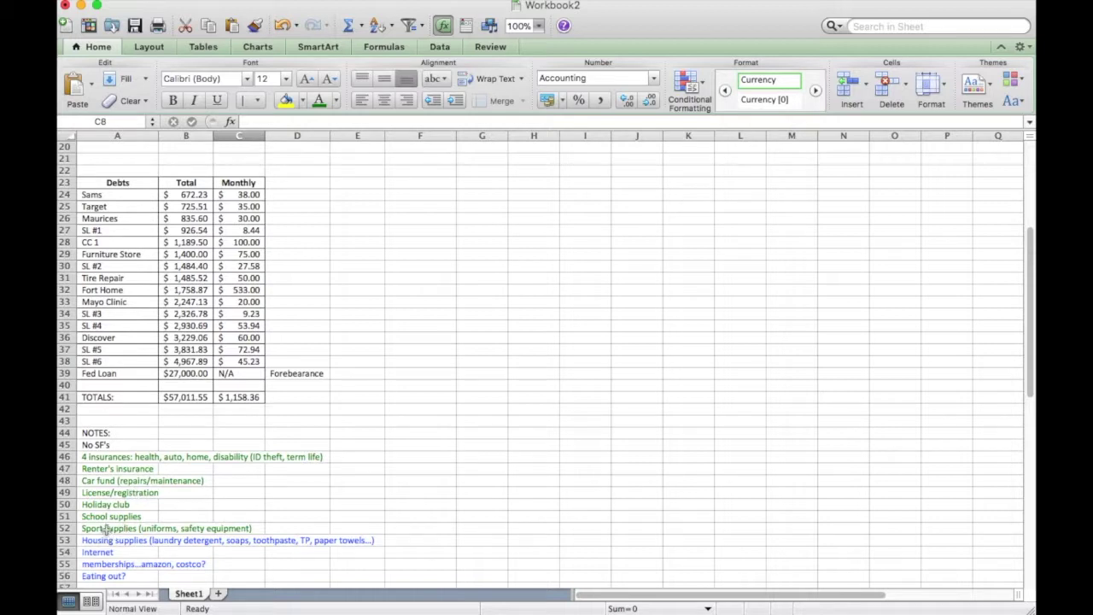
click(120, 518)
drag(120, 518, 146, 524)
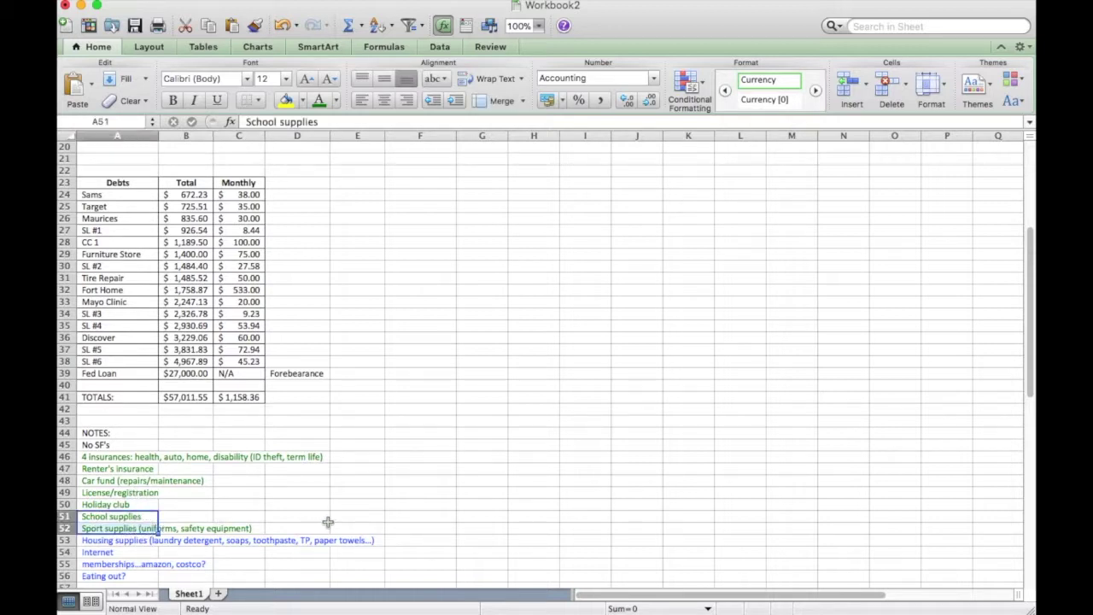
Record the original Clothing amount of 30 in C8
scroll(363, 499, up, 10)
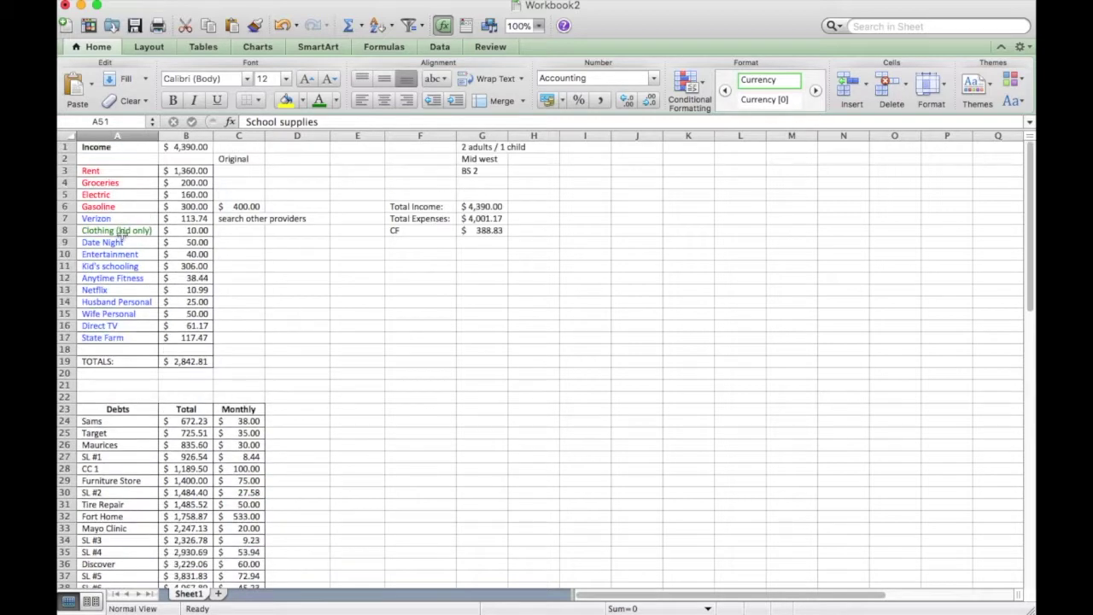
click(122, 235)
click(181, 232)
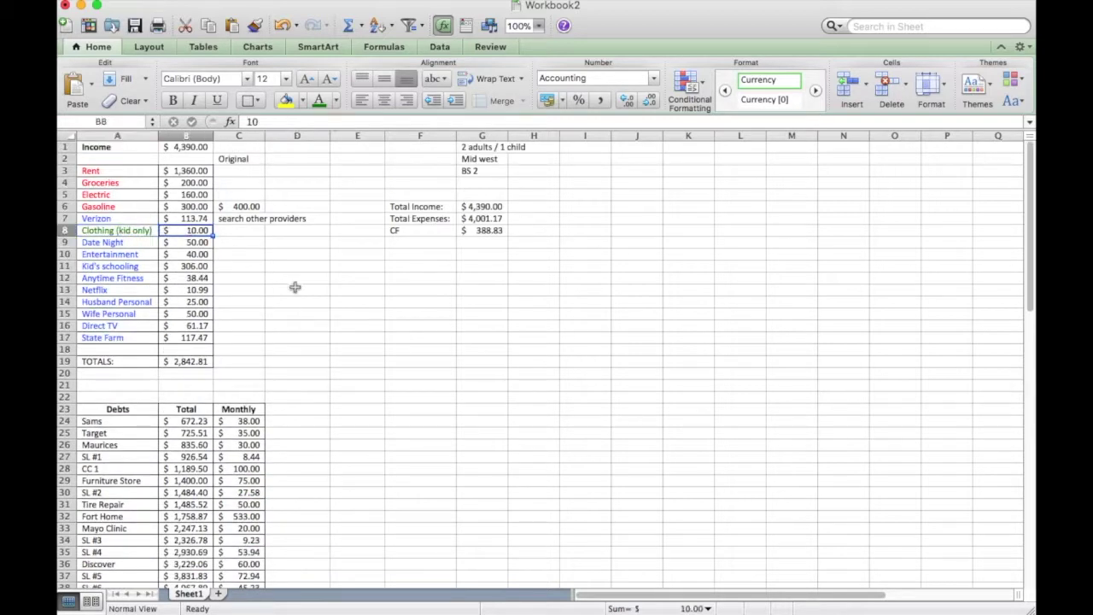
click(240, 232)
text(30)
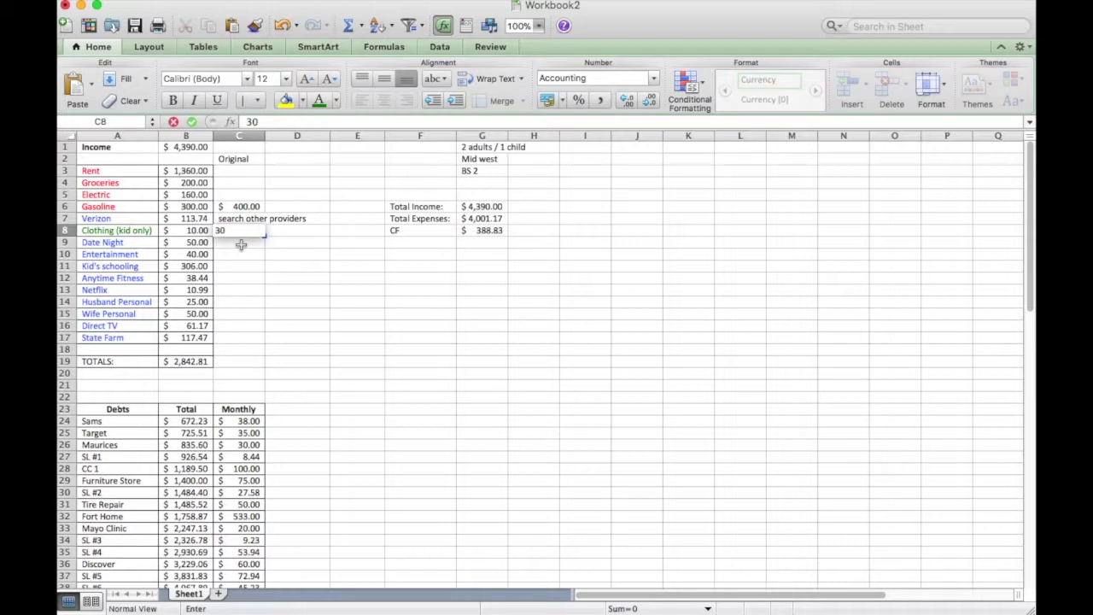
key(Return)
Clear the Anytime Fitness expense in B12 and record its original amount of 38.44 in C12
click(125, 281)
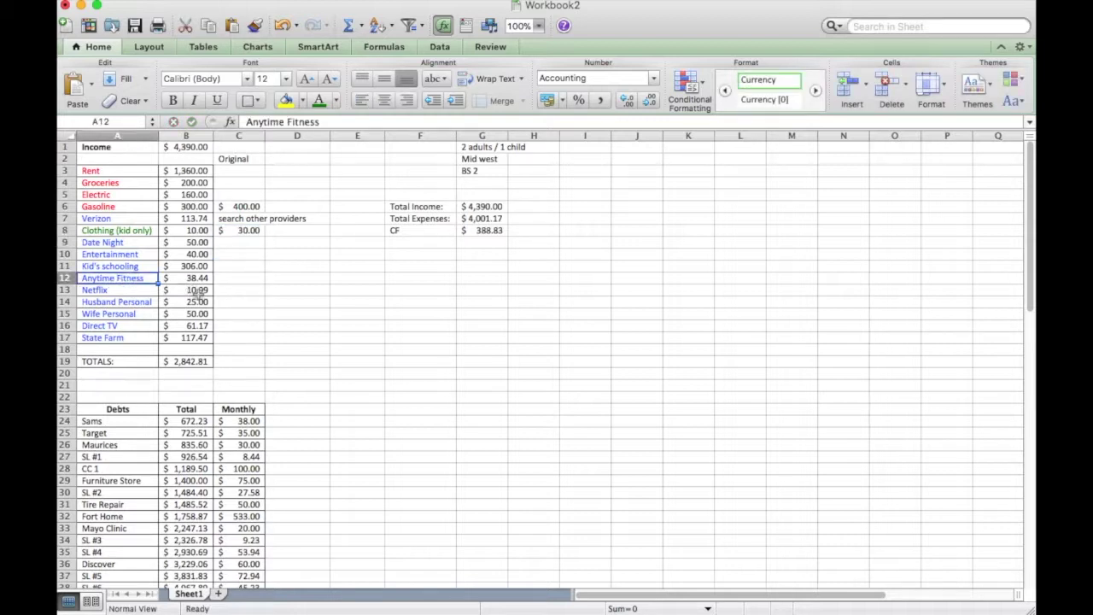
click(197, 279)
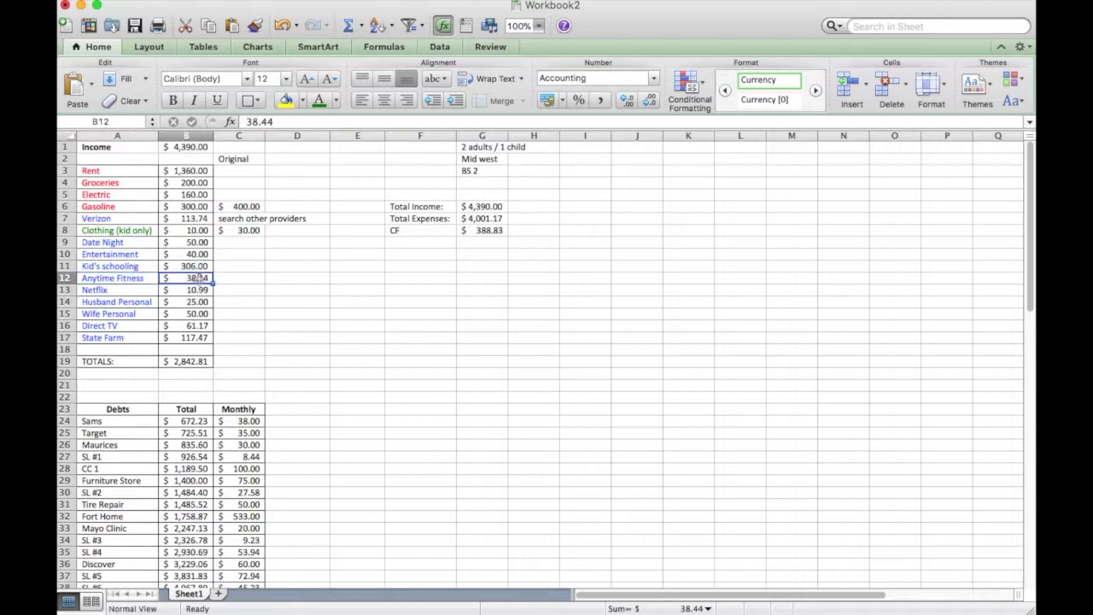
key(BackSpace)
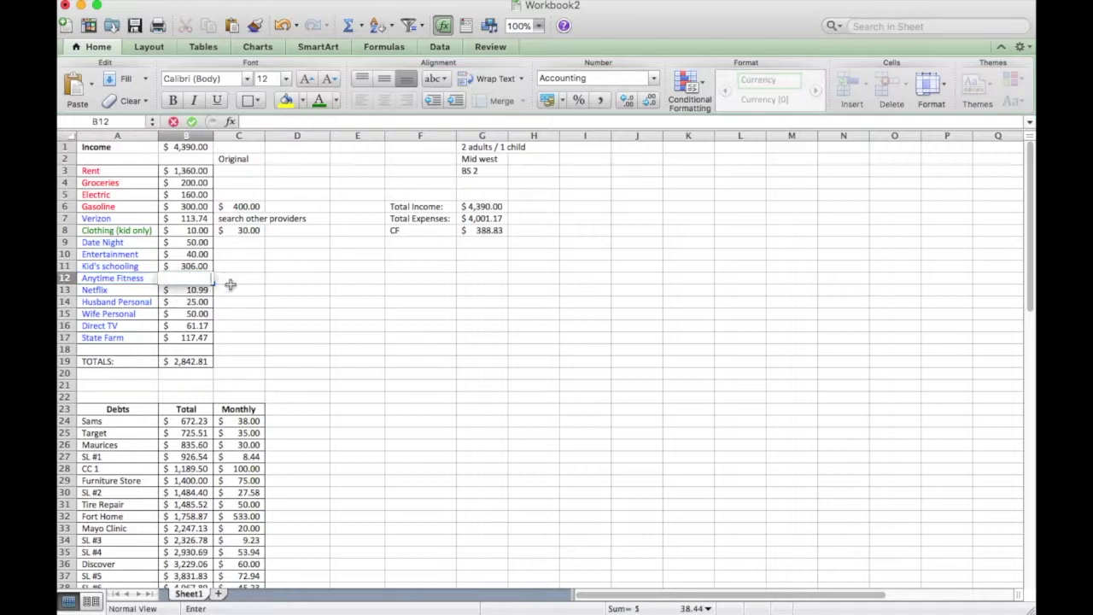
click(227, 280)
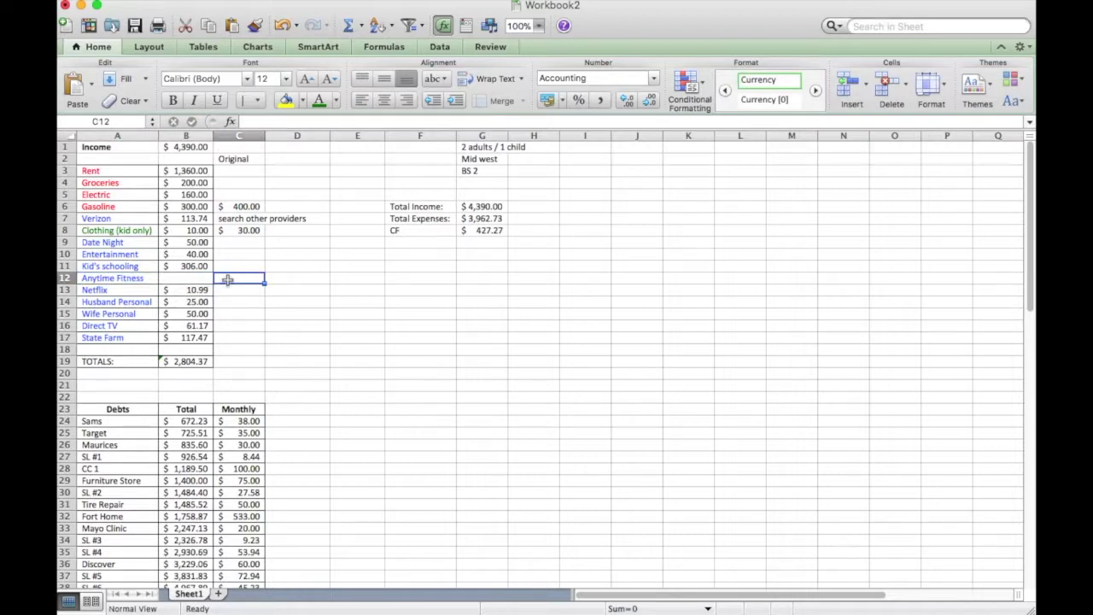
text(38.4)
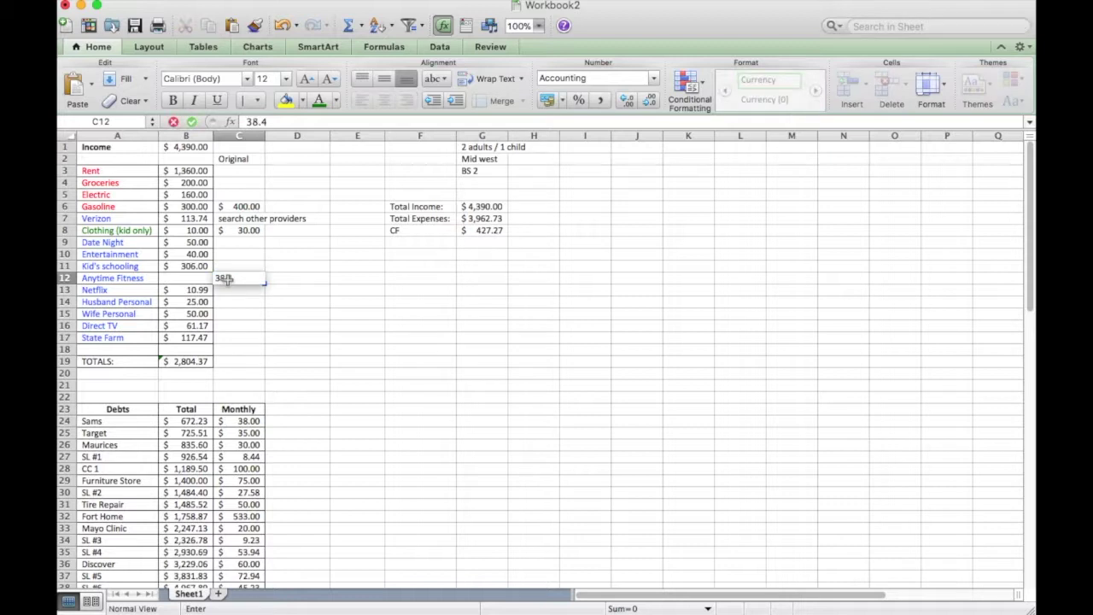
text(4)
key(Return)
scroll(310, 296, down, 5)
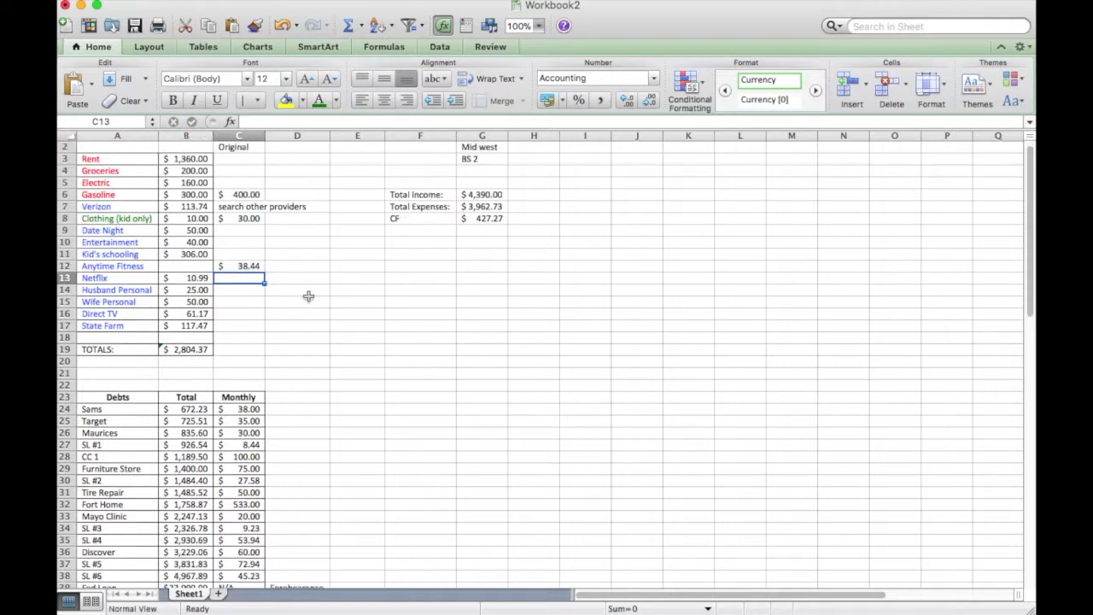
click(190, 565)
click(361, 313)
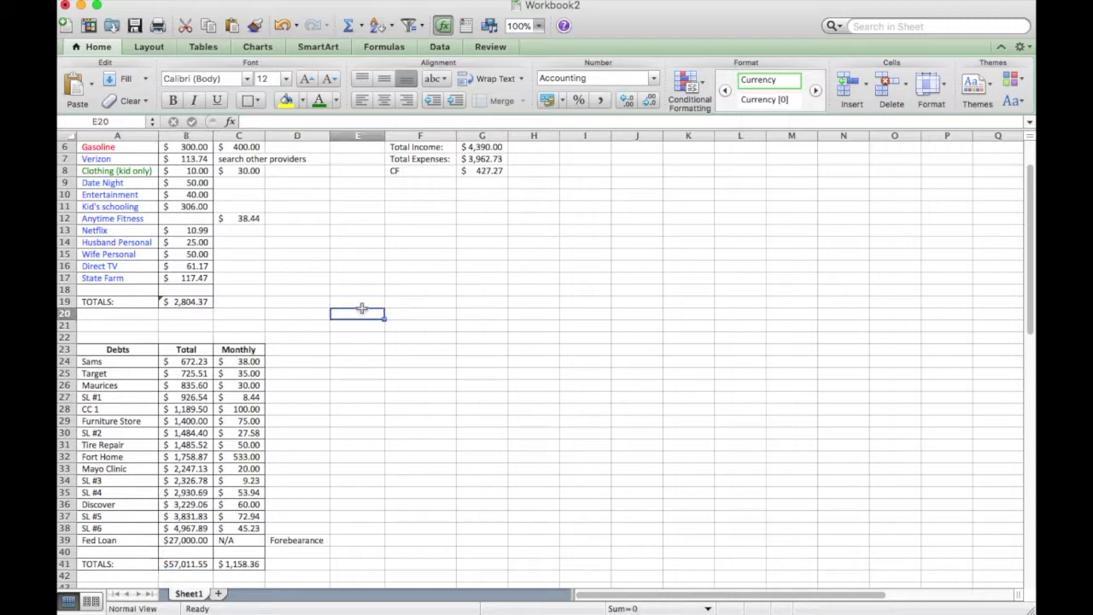
scroll(310, 296, up, 1)
scroll(310, 295, up, 4)
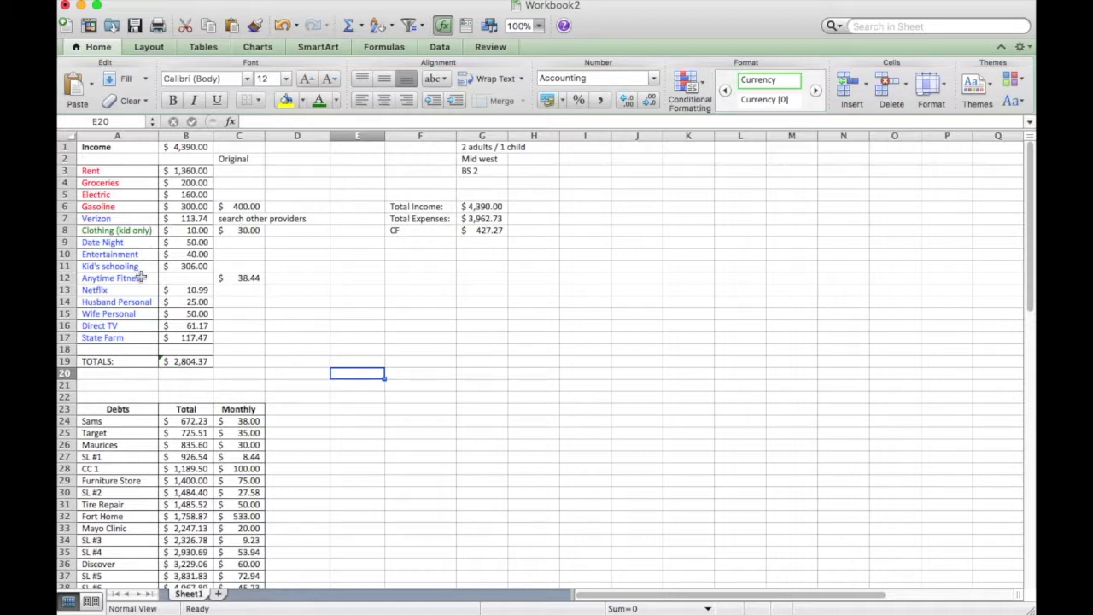
Compare the Netflix and Direct TV entries in the expense list
click(118, 292)
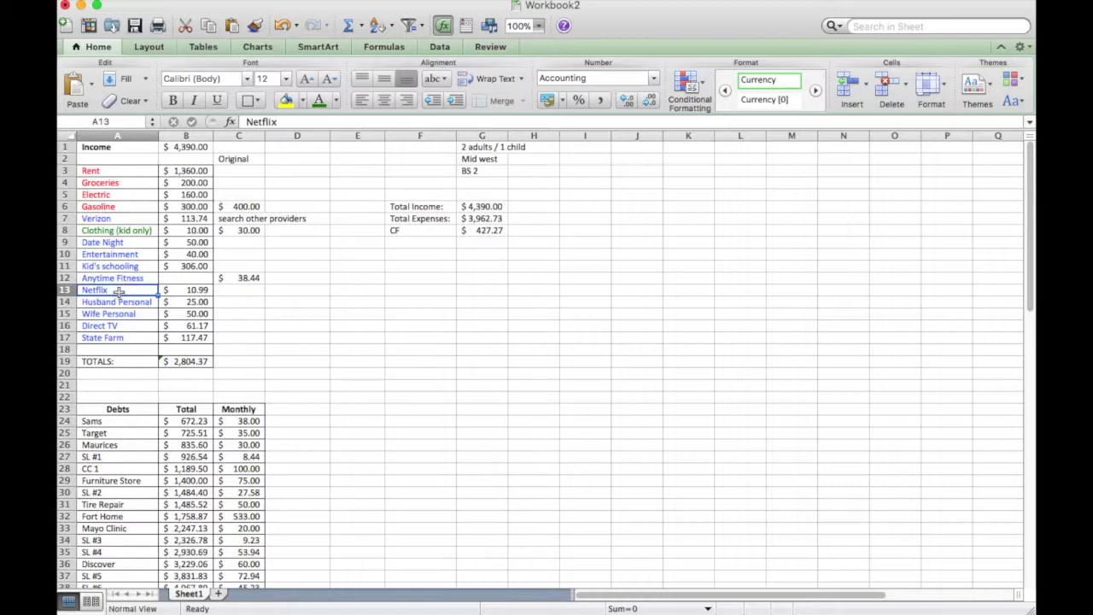
click(135, 325)
key(Up)
key(Up)
key(Up)
click(134, 326)
click(134, 290)
click(135, 328)
click(137, 291)
click(138, 328)
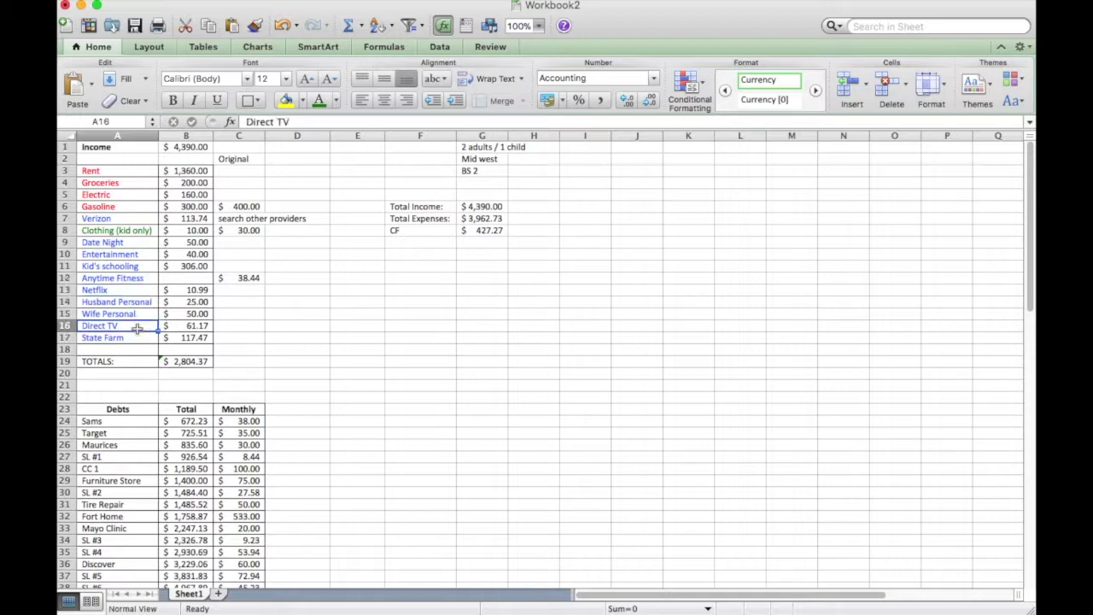
click(138, 290)
click(139, 327)
click(145, 292)
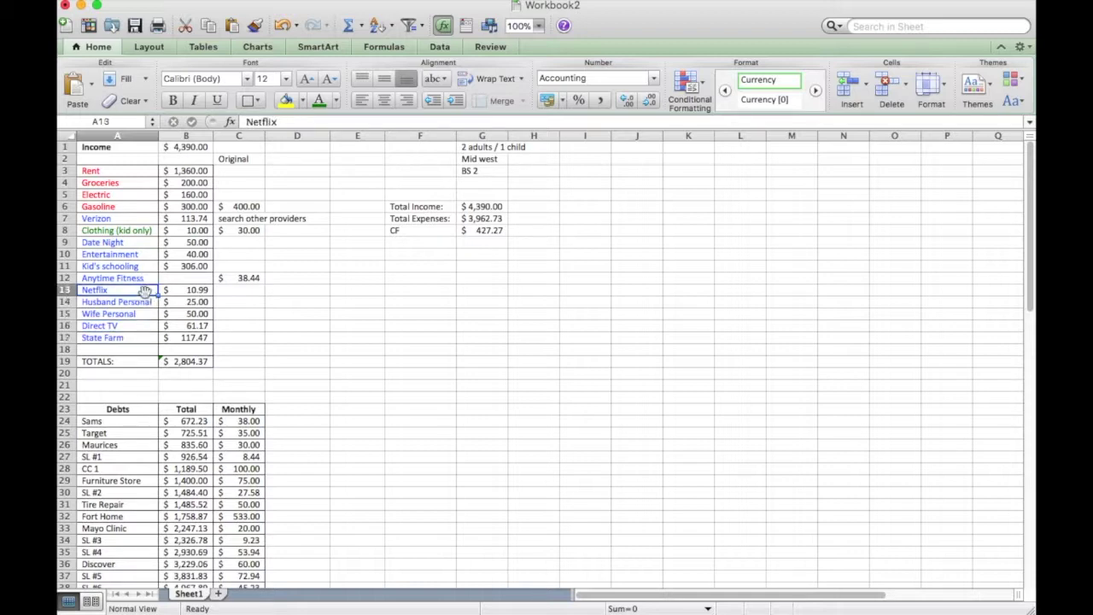
click(145, 328)
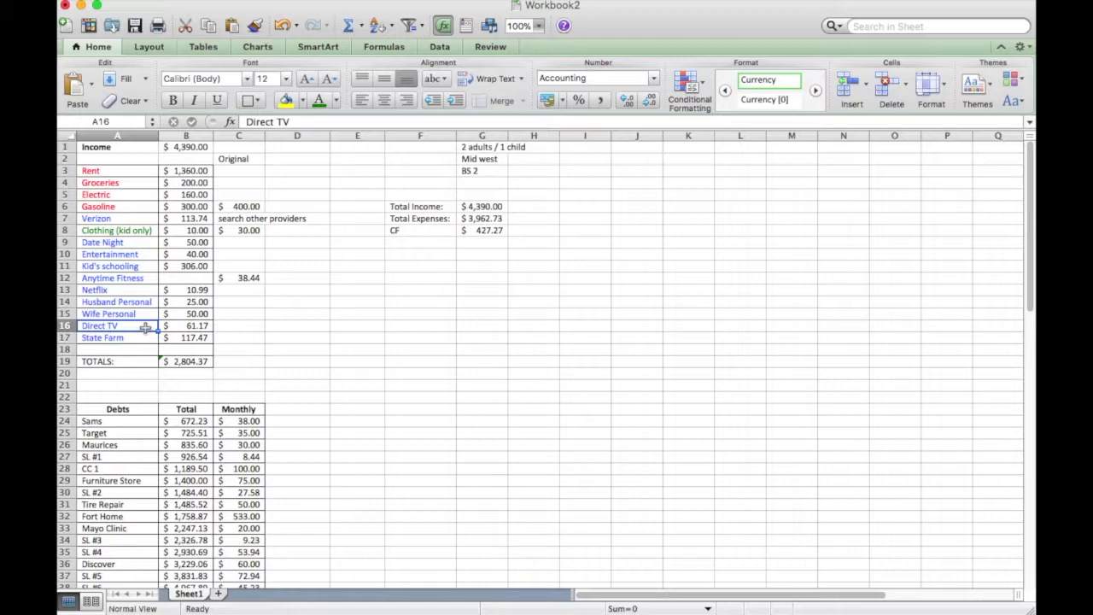
click(139, 289)
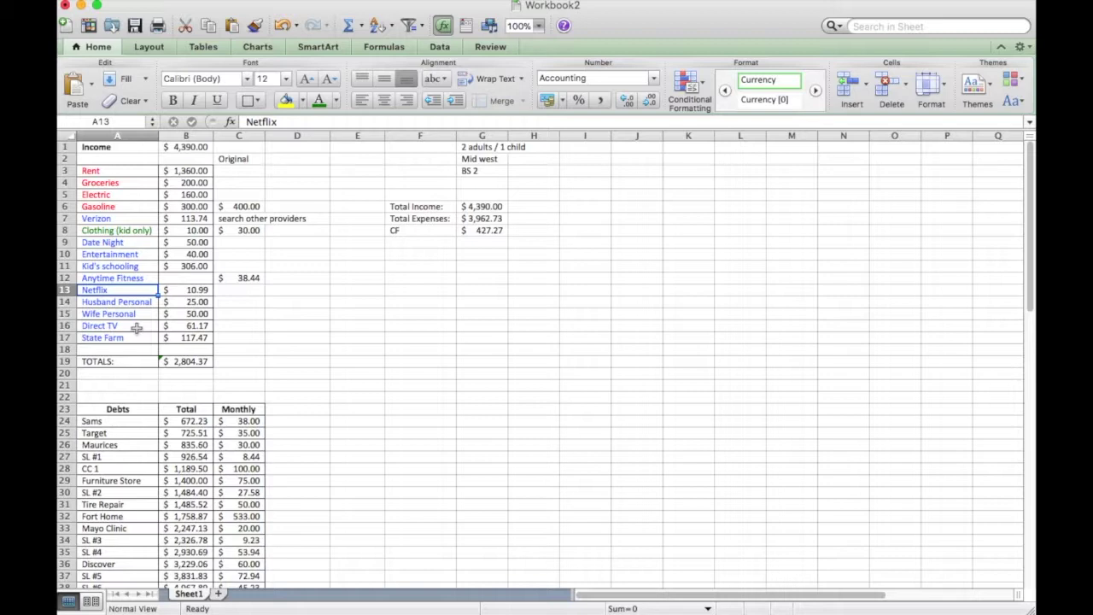
click(140, 327)
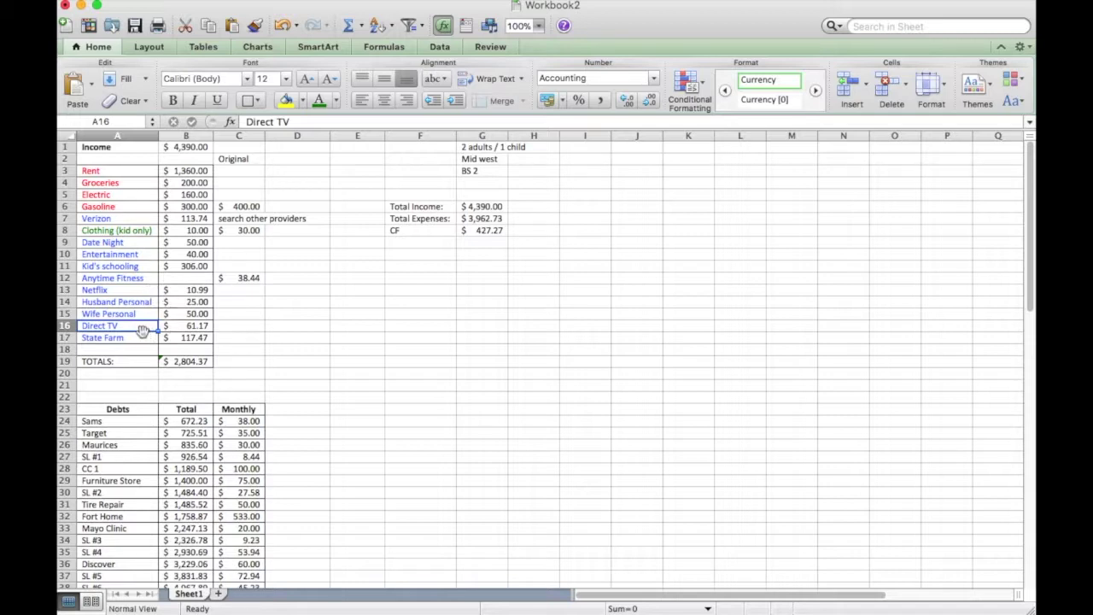
Clear the Direct TV expense in B16 and record its original amount of 61.17 in C16
click(191, 330)
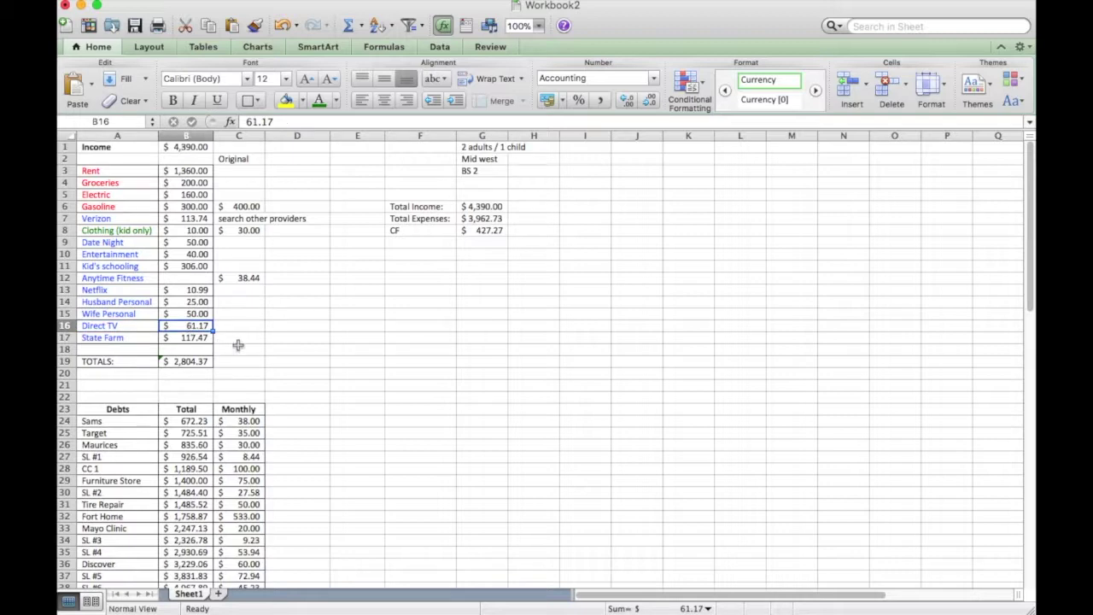
key(BackSpace)
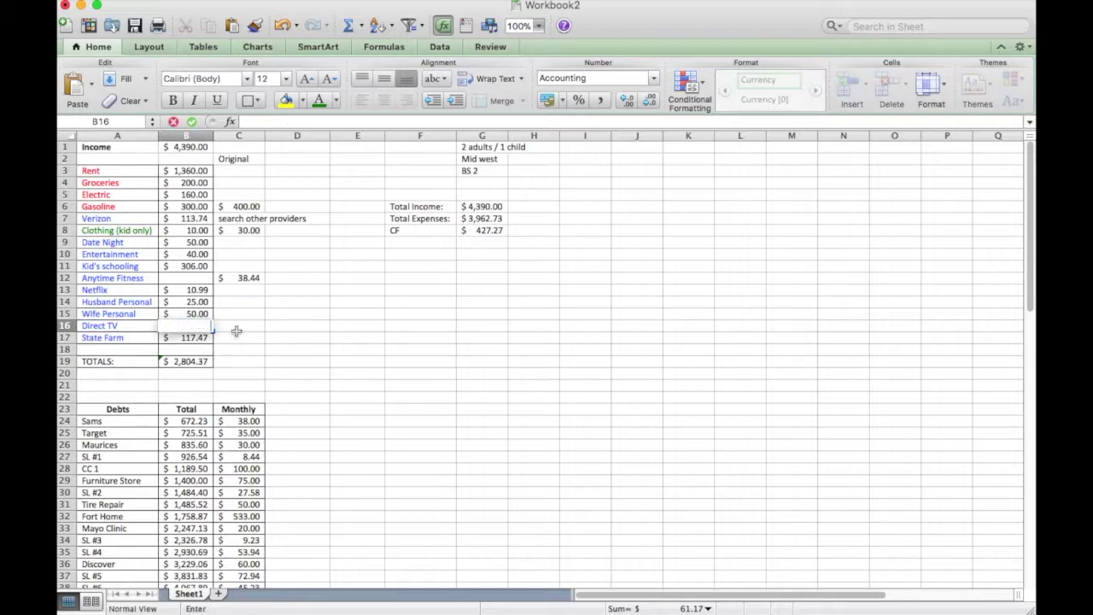
click(236, 328)
text(61.)
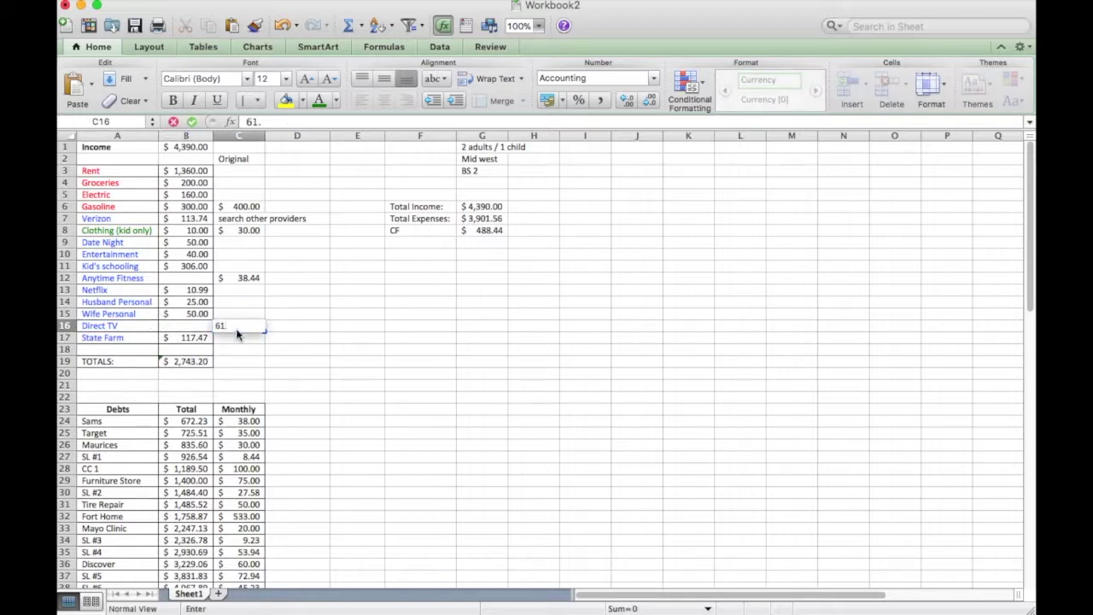
text(17)
key(Return)
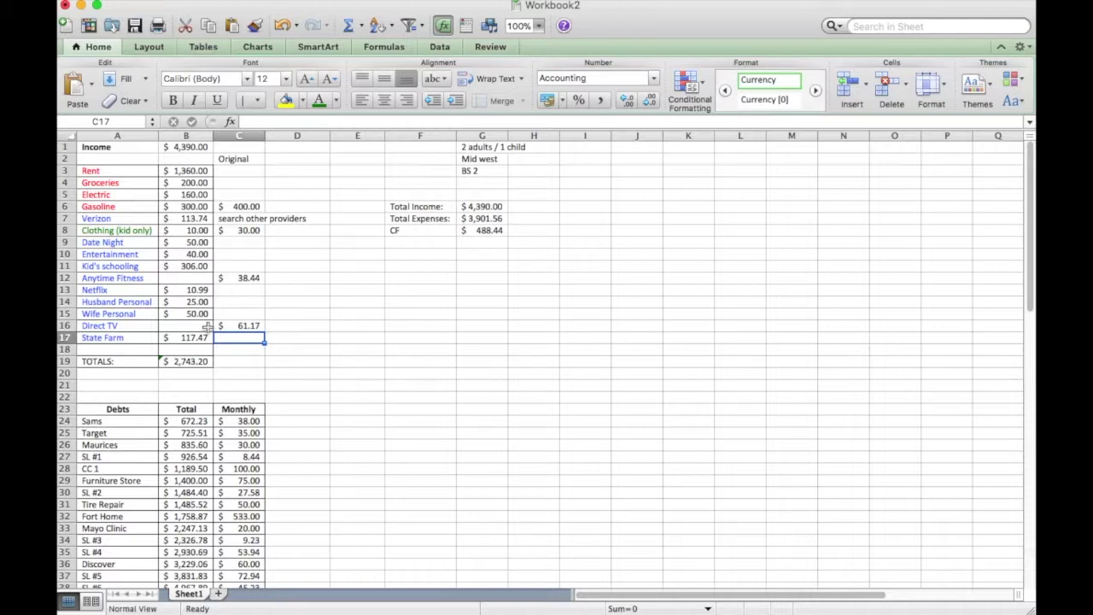
Examine the Netflix expense in row 13 against the cleared Direct TV entry in row 16
click(111, 291)
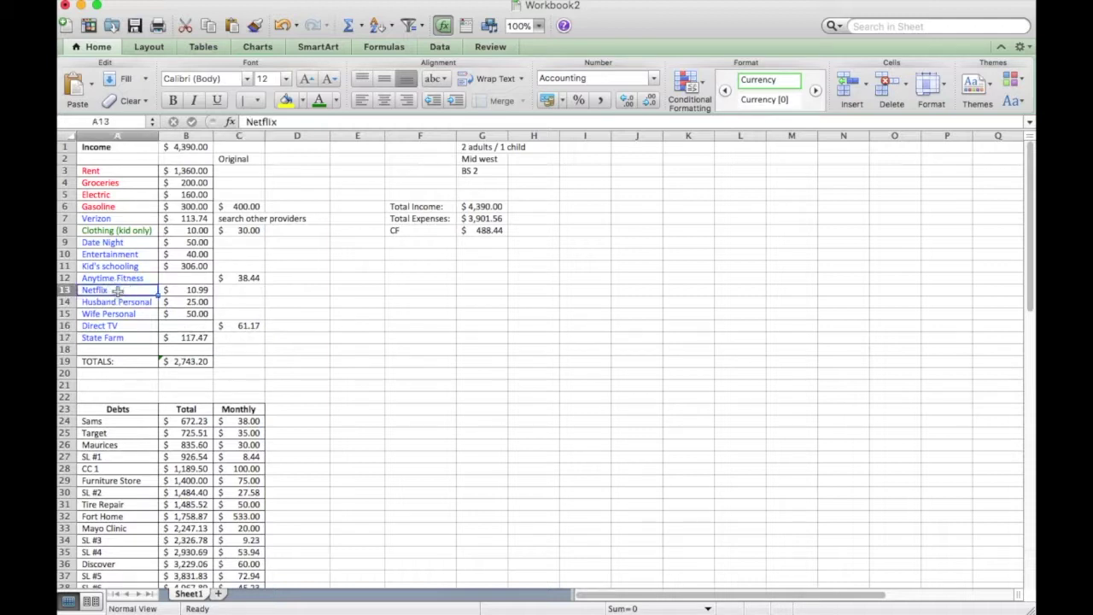
click(198, 293)
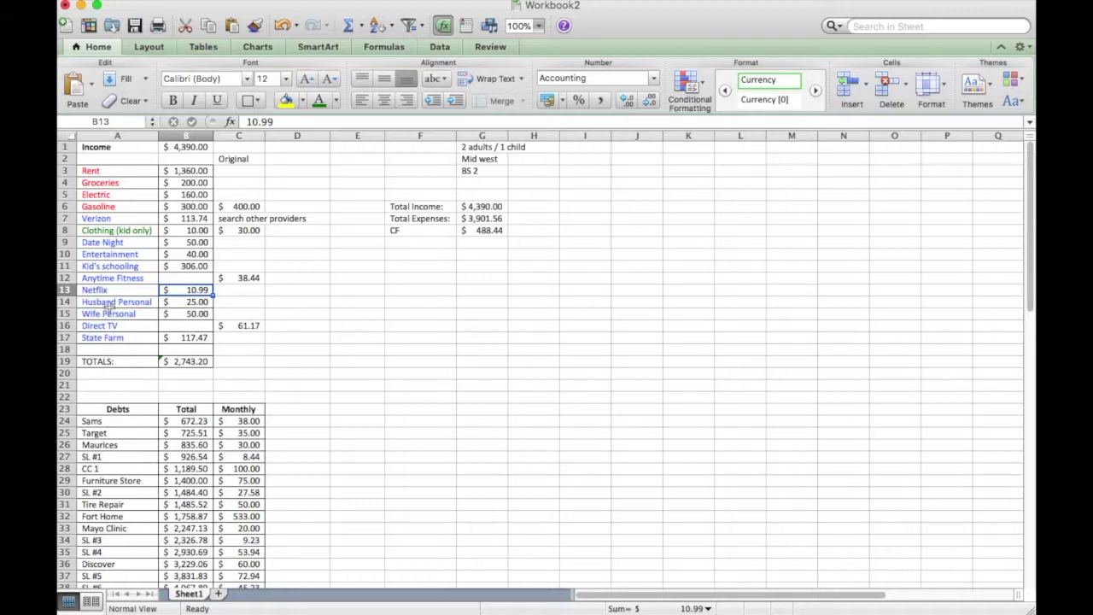
click(136, 327)
click(133, 292)
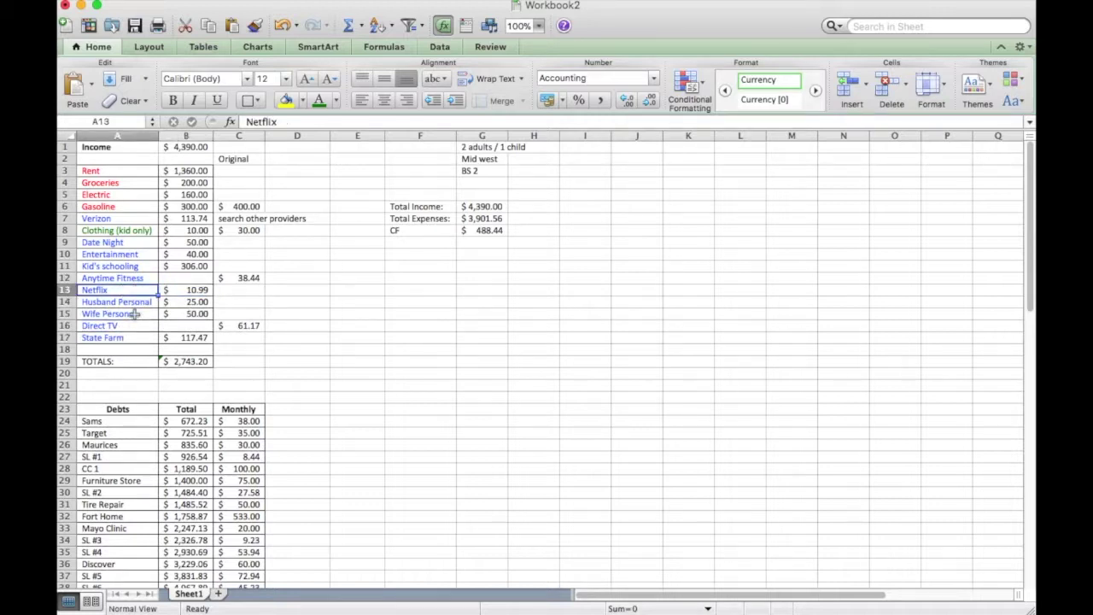
click(135, 326)
click(144, 289)
click(141, 336)
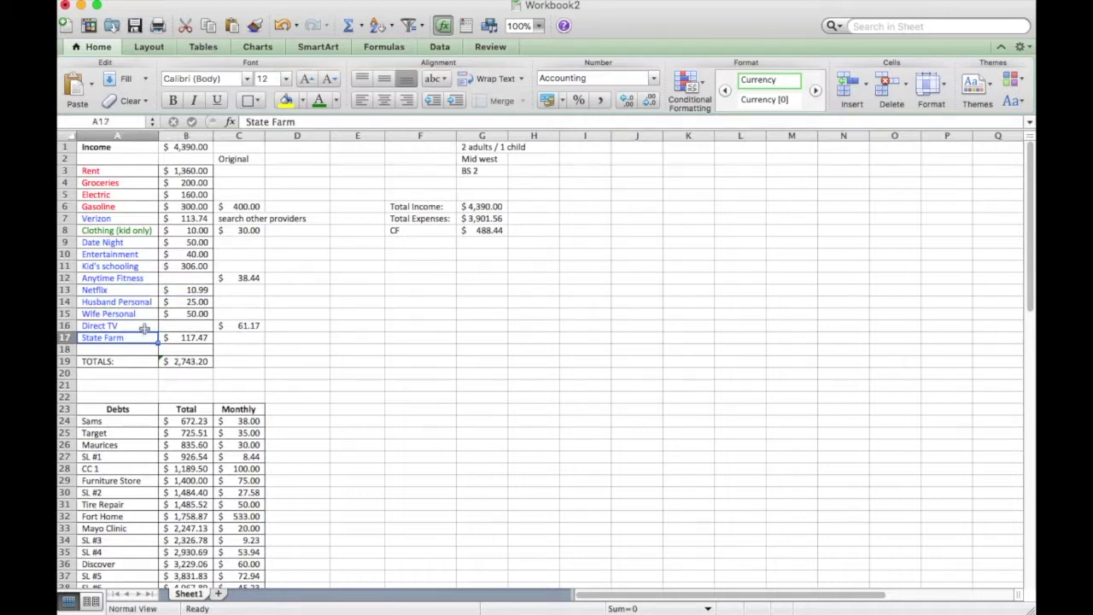
click(142, 324)
drag(137, 291, 171, 291)
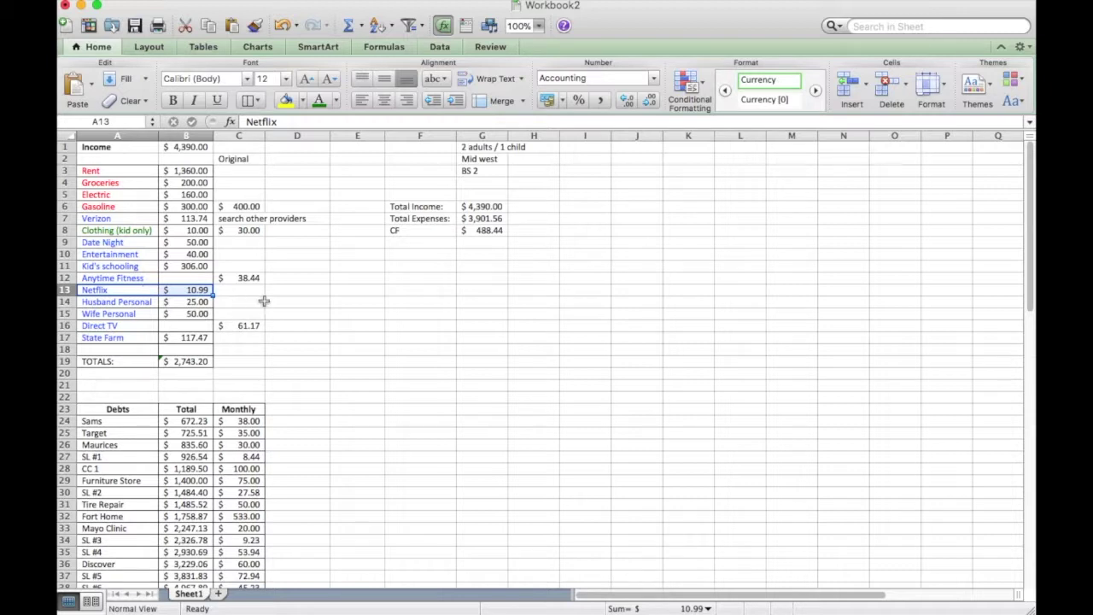
click(296, 292)
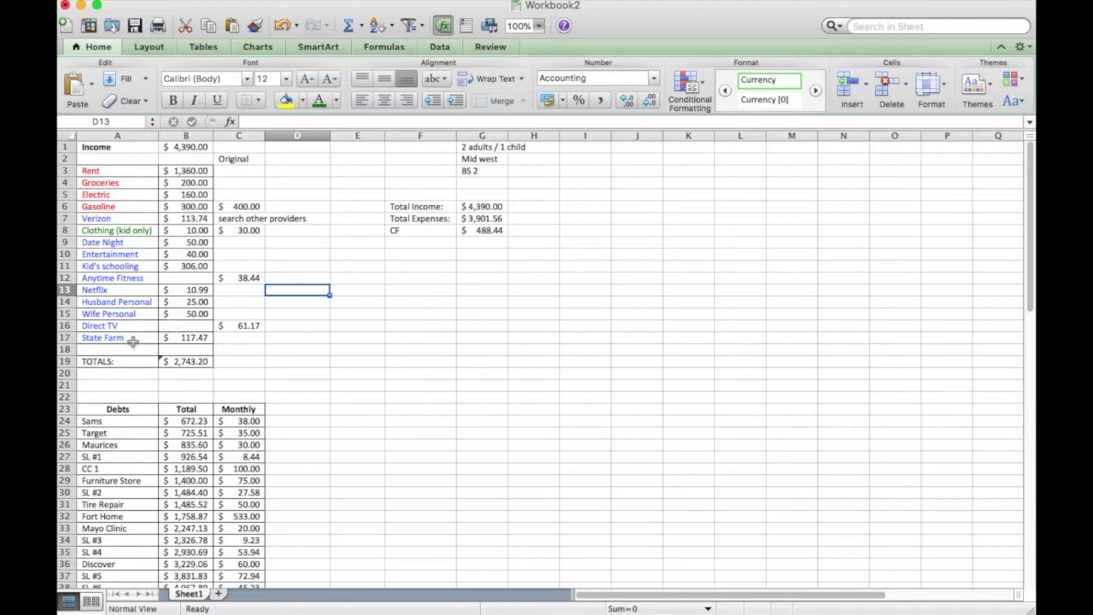
Add the note "shop around" in C17 beside the State Farm expense
click(182, 340)
click(237, 338)
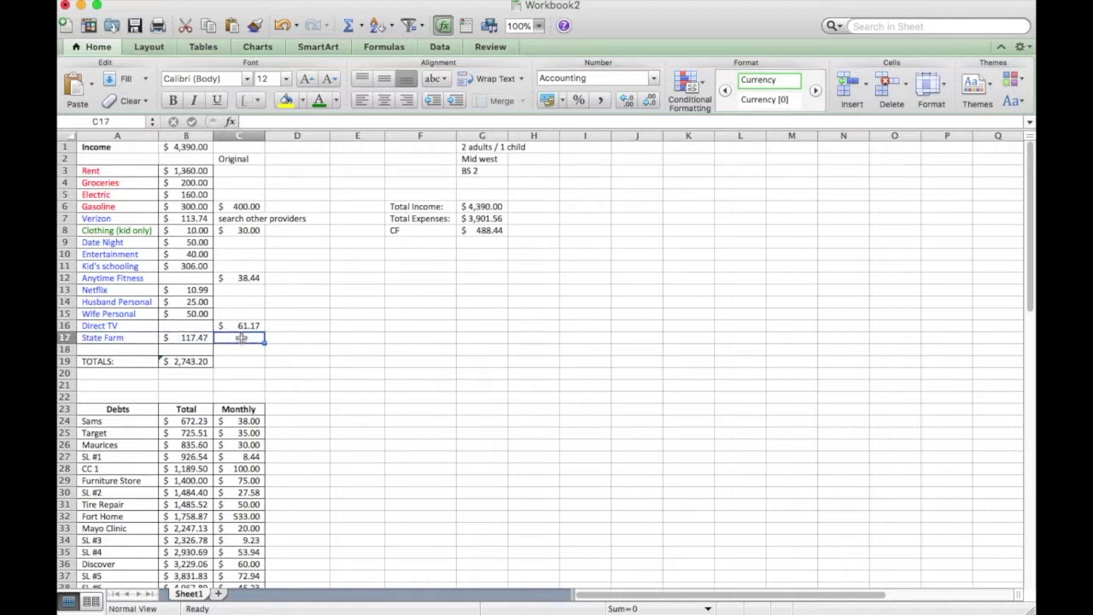
text(sho)
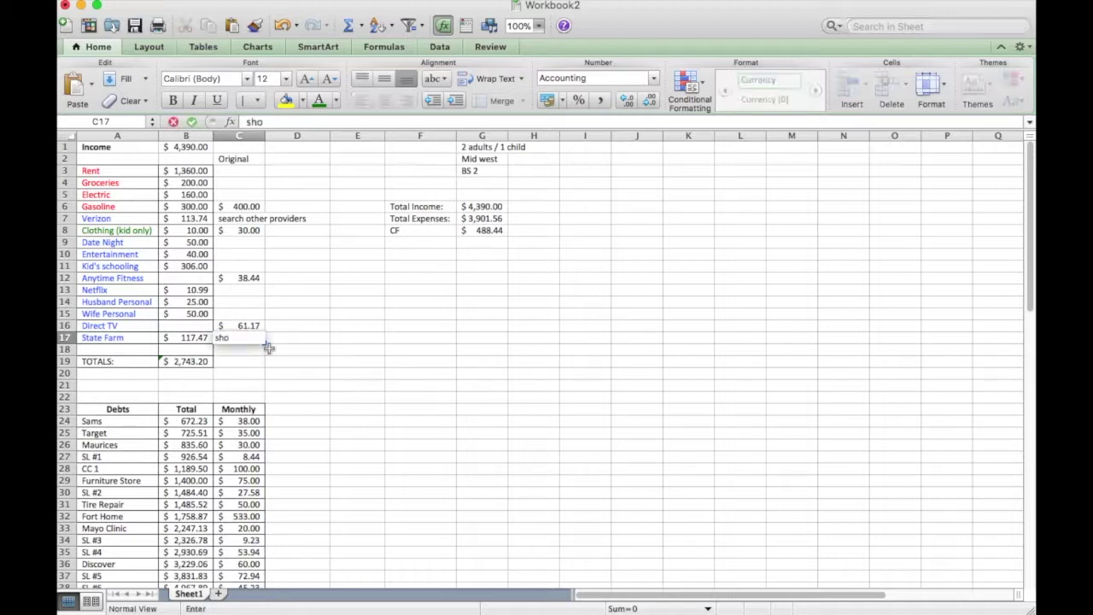
text(p around)
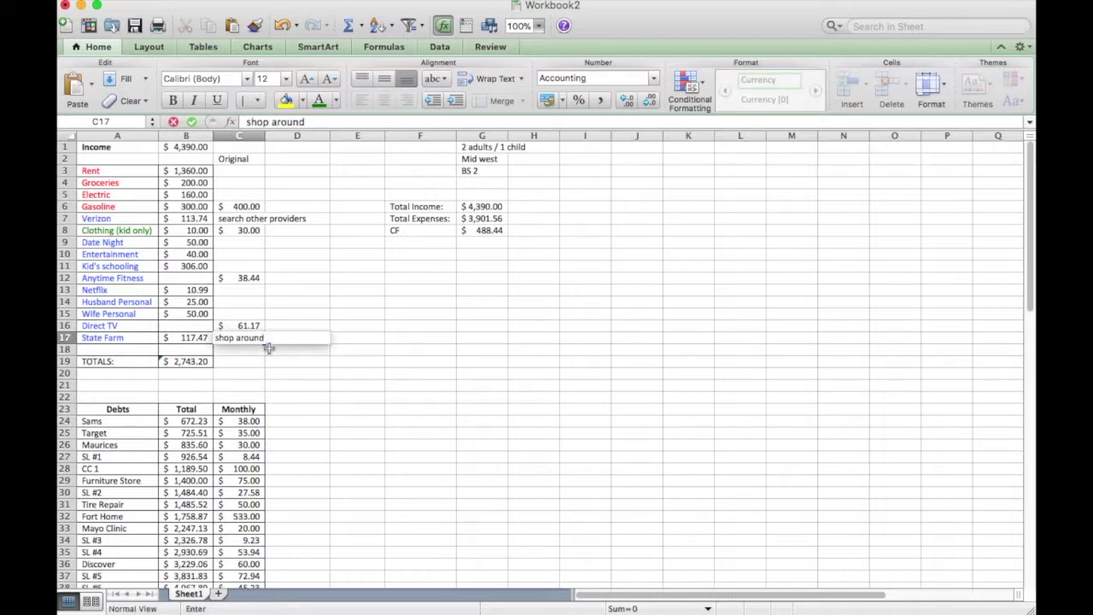
key(Return)
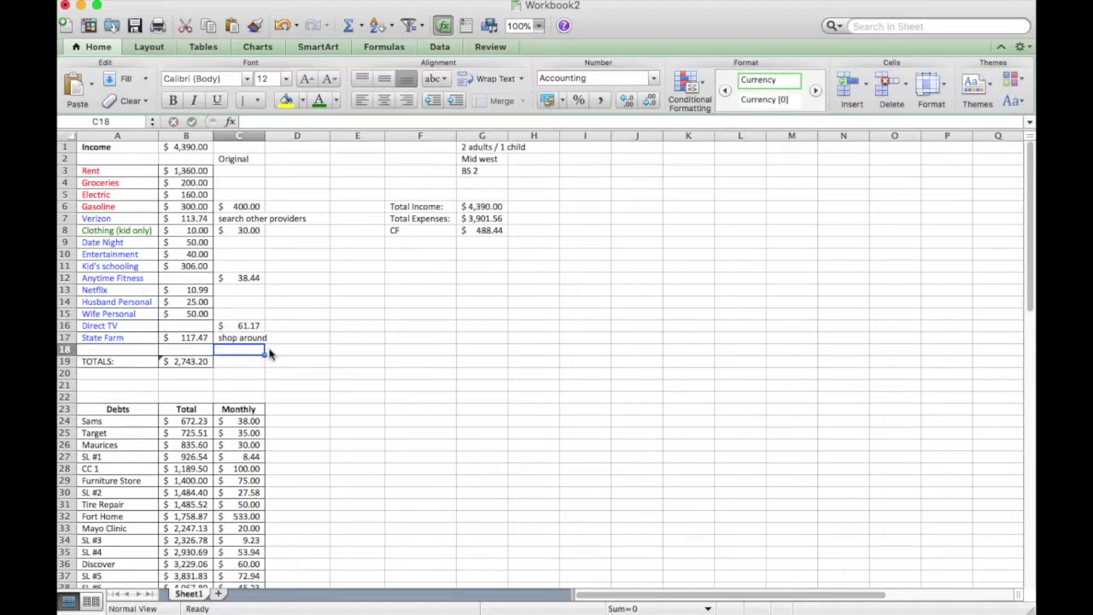
Check State Farm against the insurance note in A46, highlighting its text "health, auto, home, disability (ID theft, term life)"
click(135, 340)
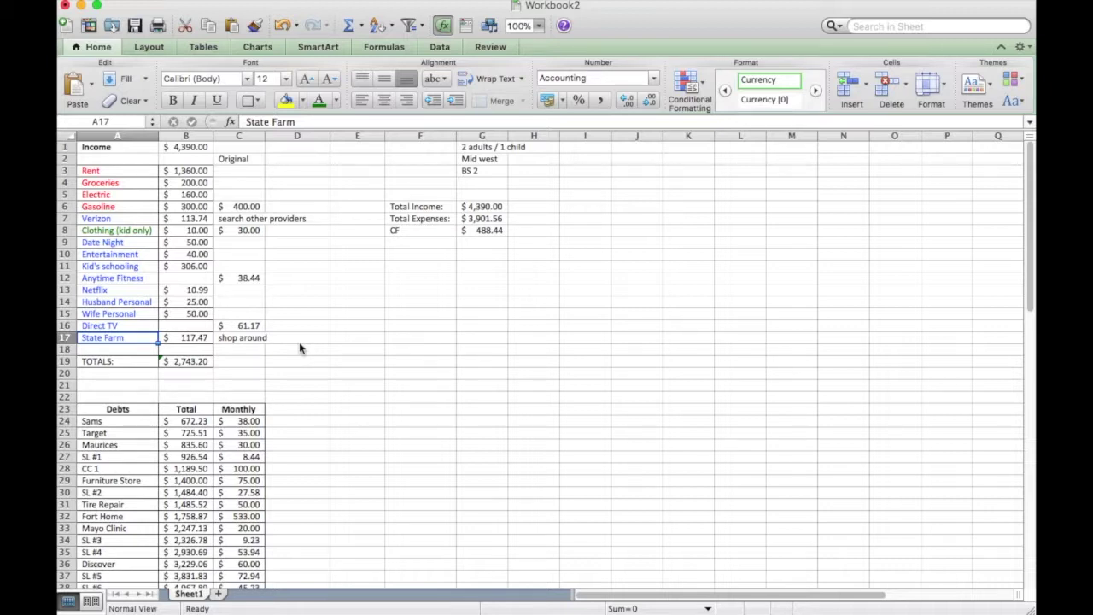
scroll(299, 342, down, 10)
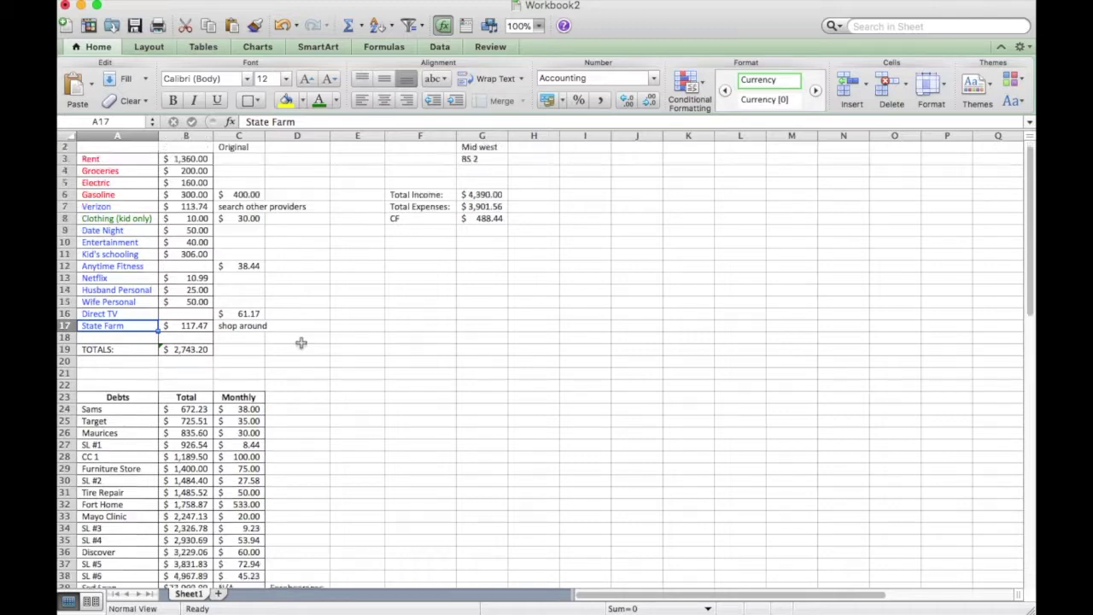
click(106, 459)
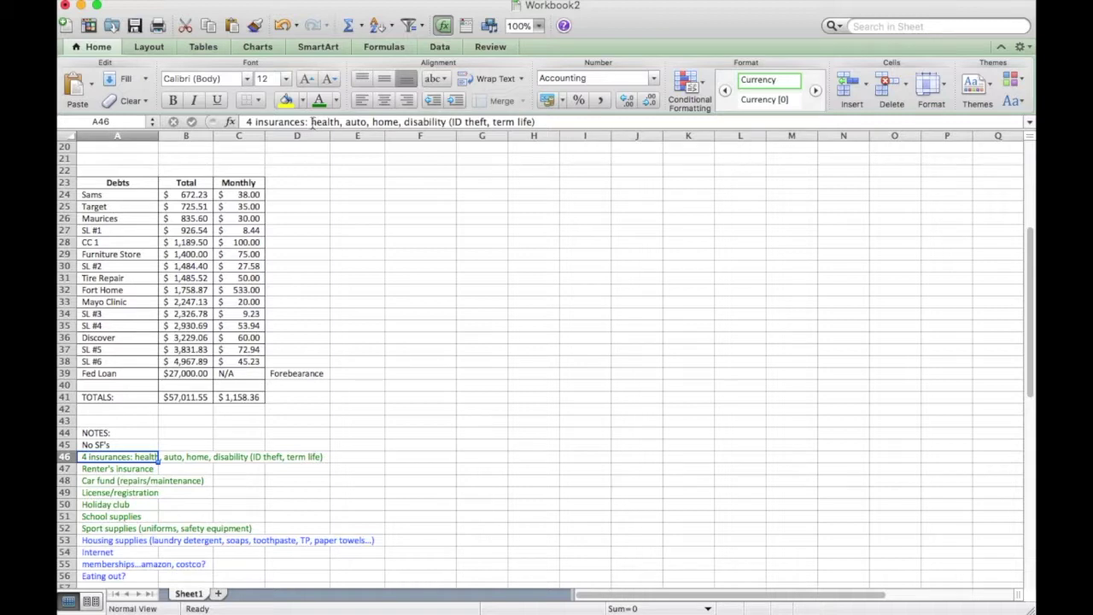
drag(312, 122, 538, 121)
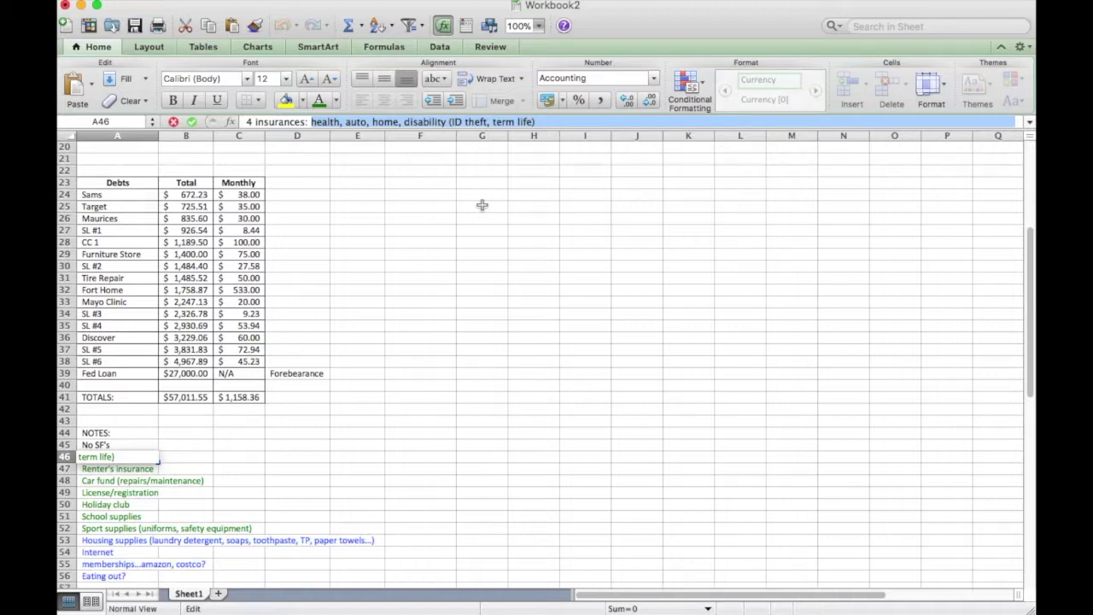
Return to the expense list and examine the State Farm, Date Night, Husband Personal and Wife Personal rows
click(448, 266)
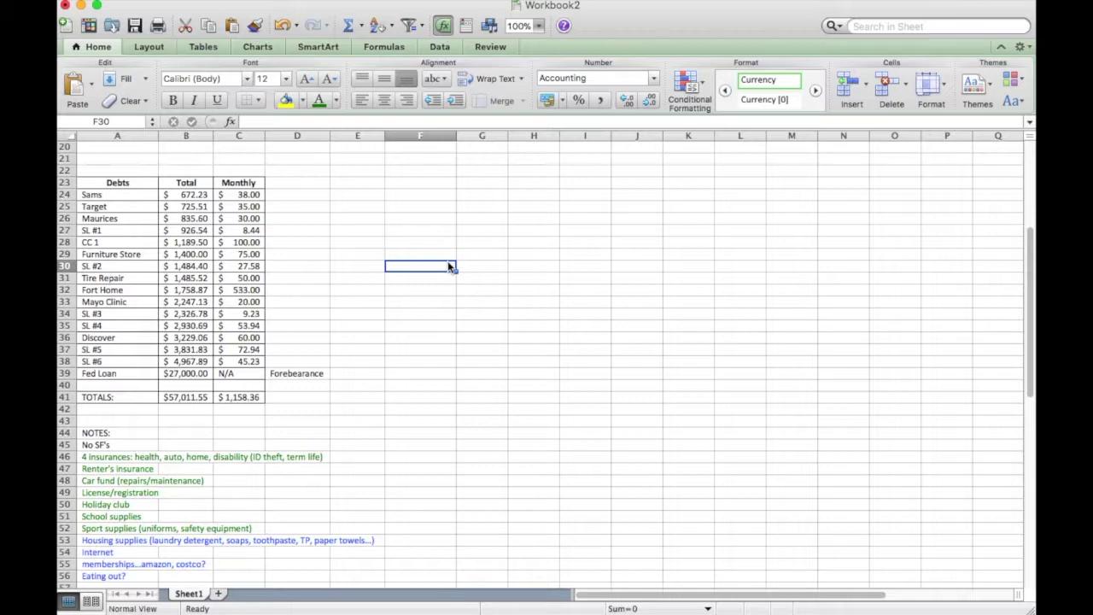
scroll(432, 272, up, 4)
scroll(432, 274, up, 5)
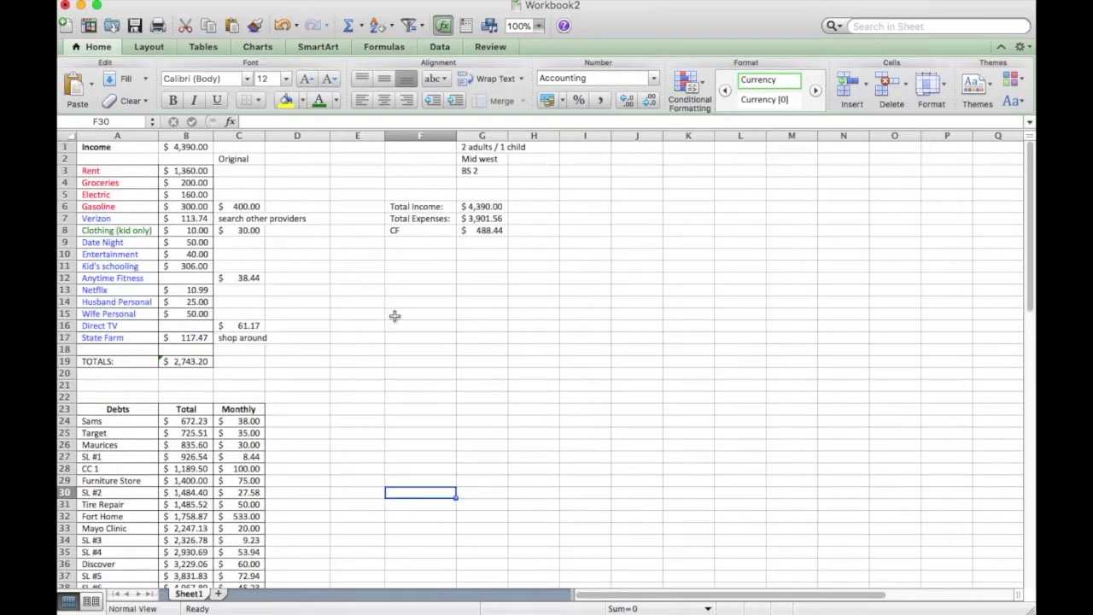
scroll(392, 315, down, 1)
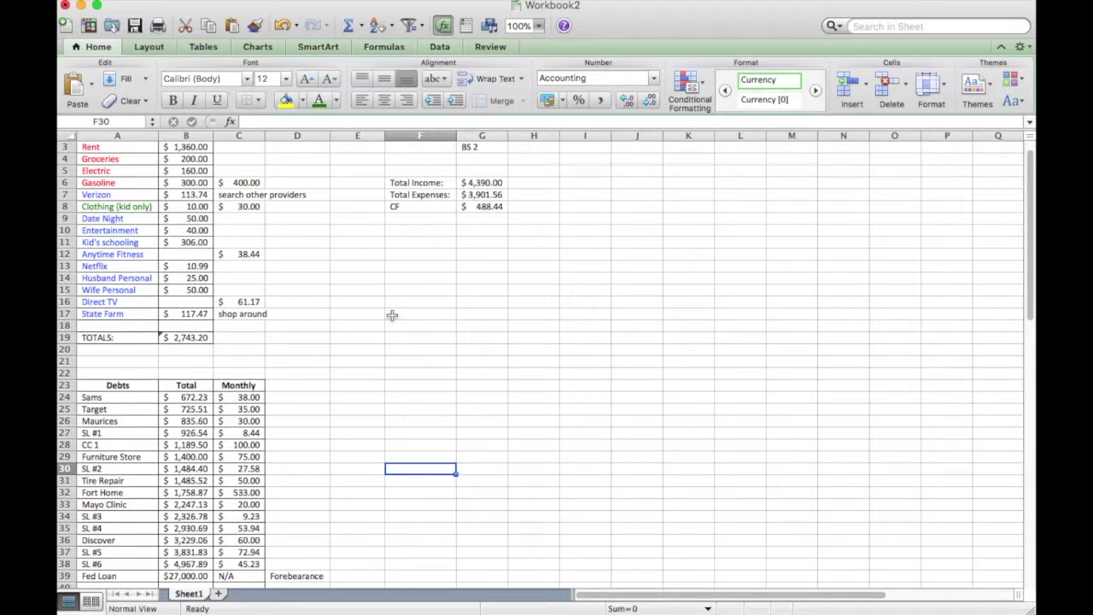
scroll(347, 247, up, 1)
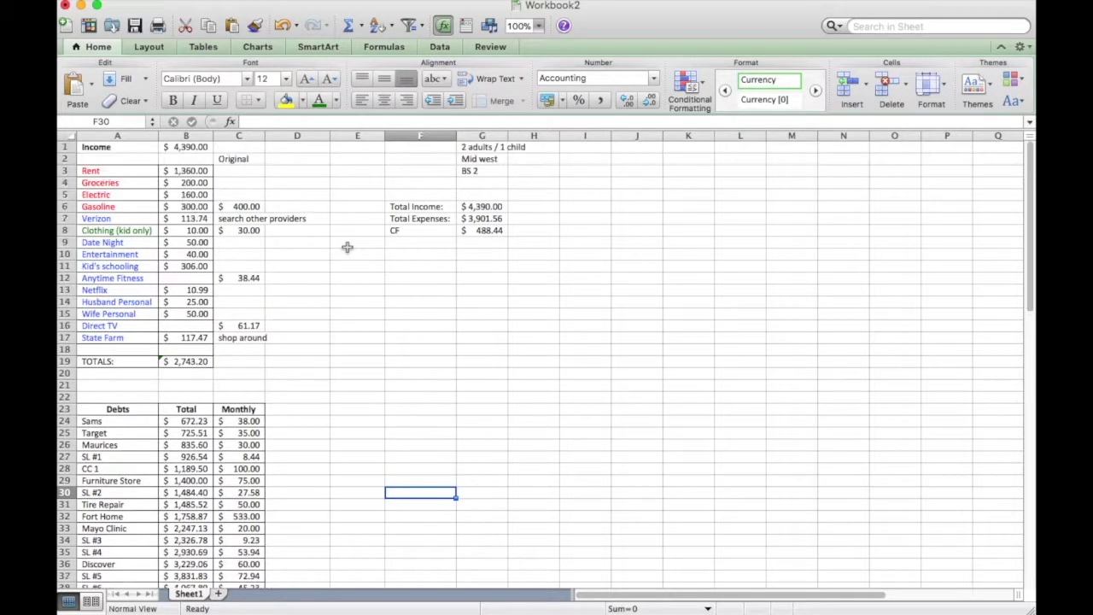
drag(141, 339, 241, 337)
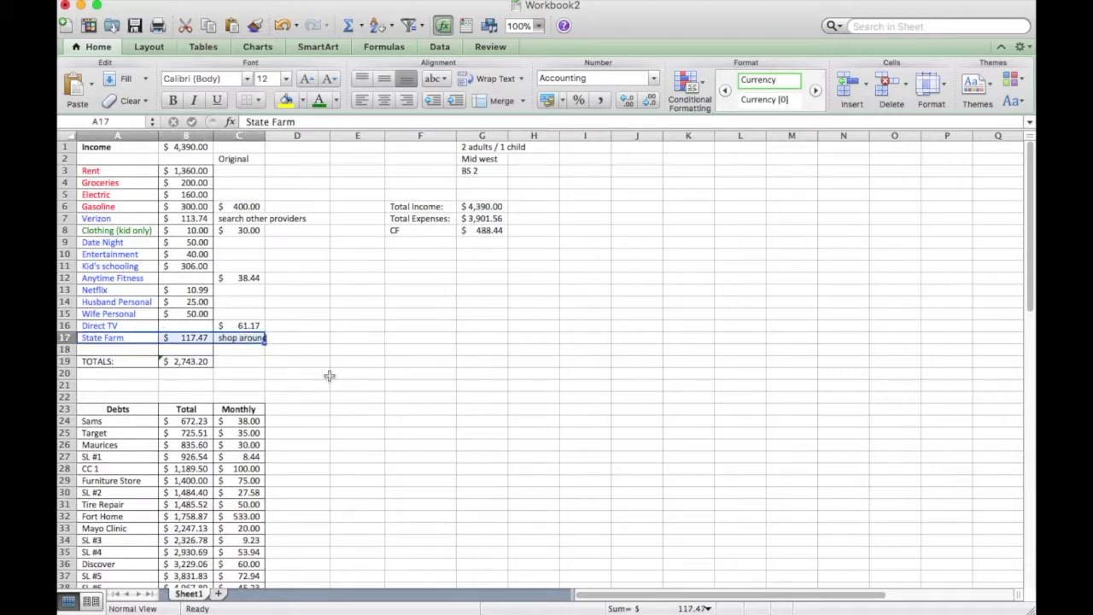
drag(147, 242, 184, 243)
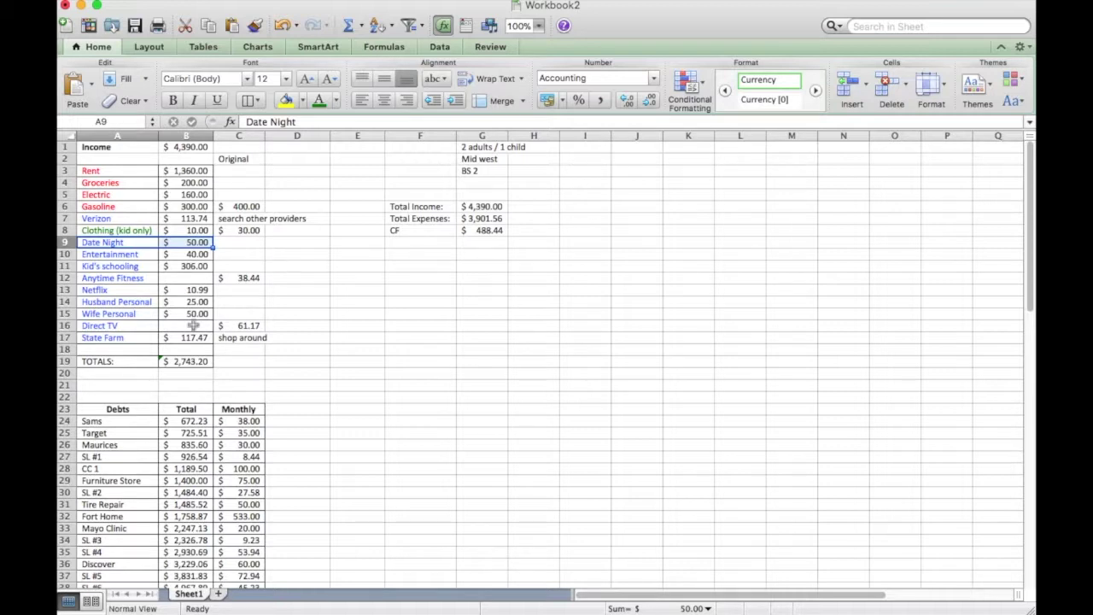
drag(141, 303, 184, 314)
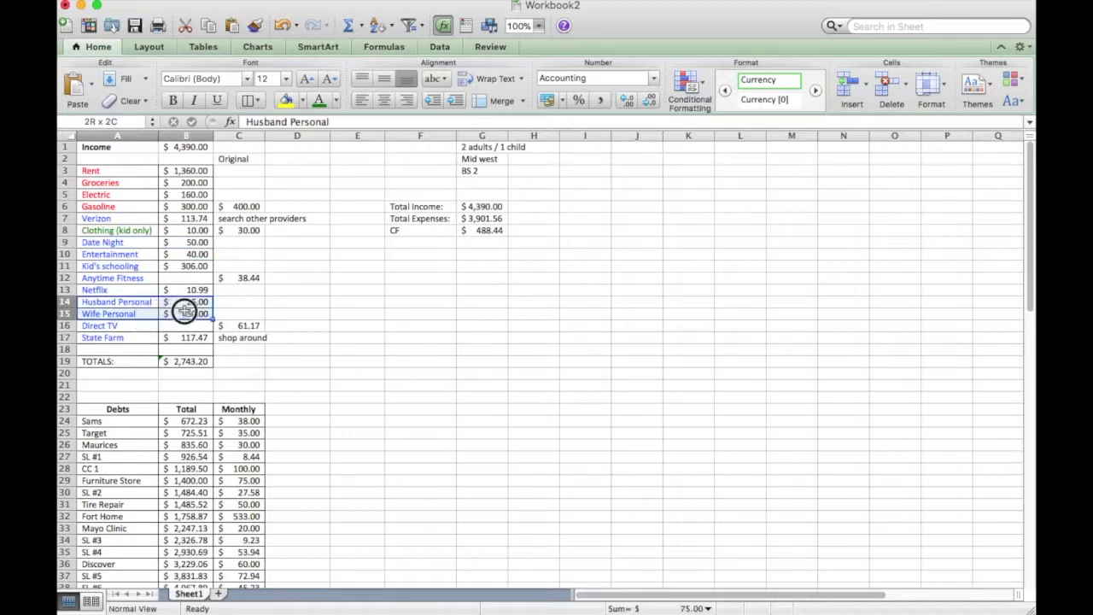
click(309, 304)
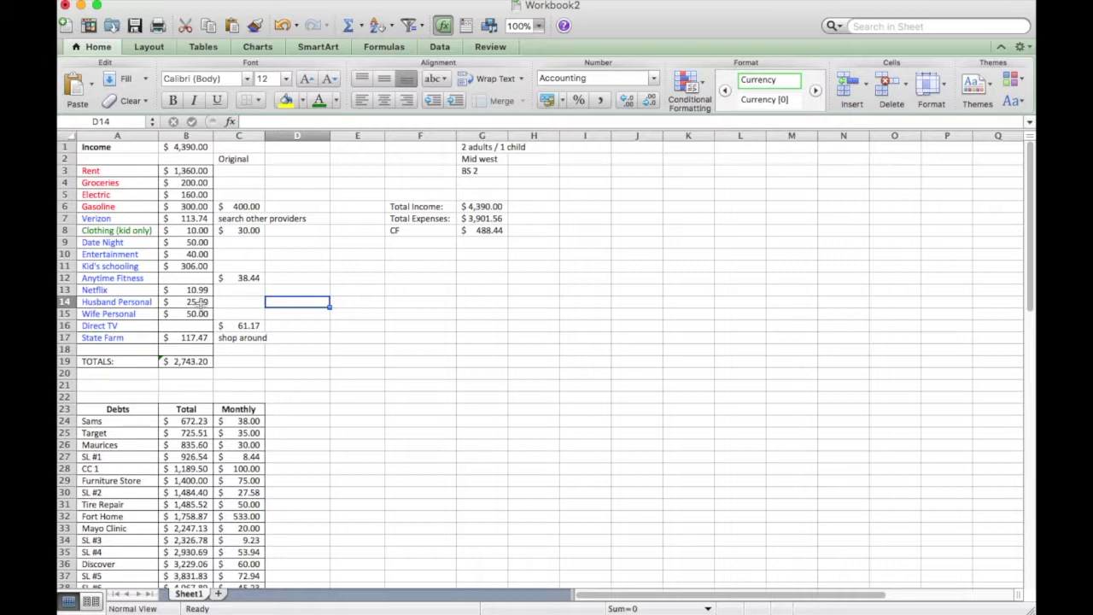
Set the Husband Personal expense in B14 and the Wife Personal expense in B15 to 20 each
drag(198, 303, 198, 309)
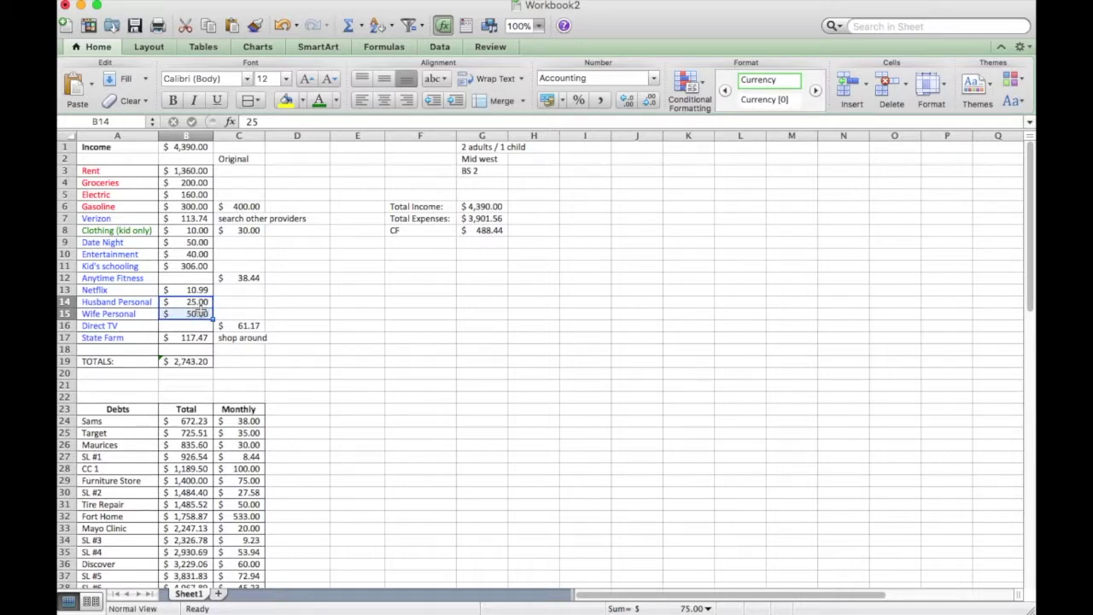
click(202, 303)
text(20)
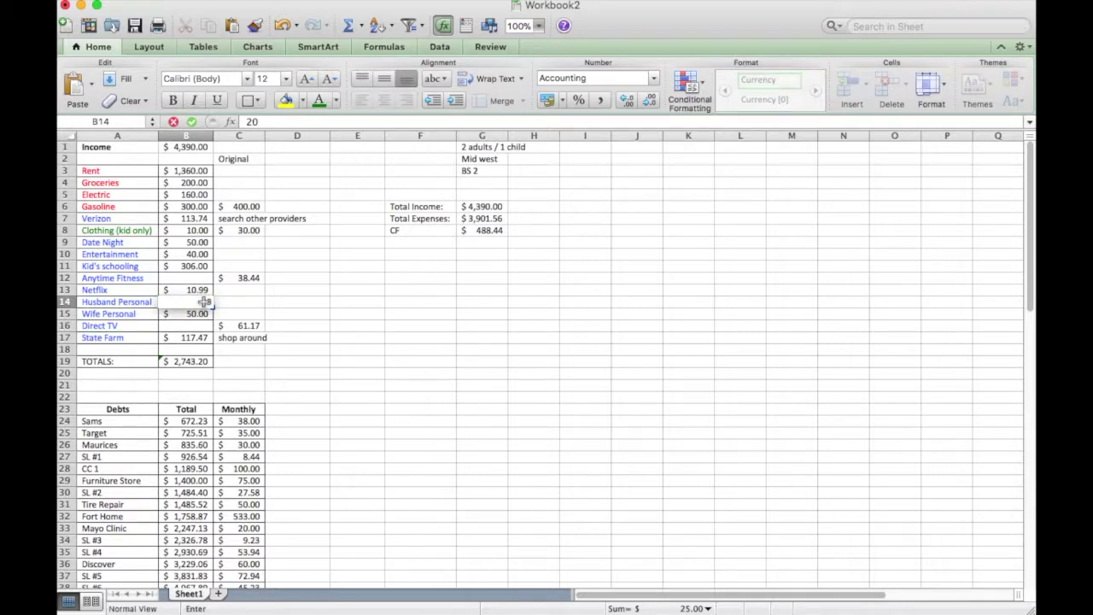
key(Return)
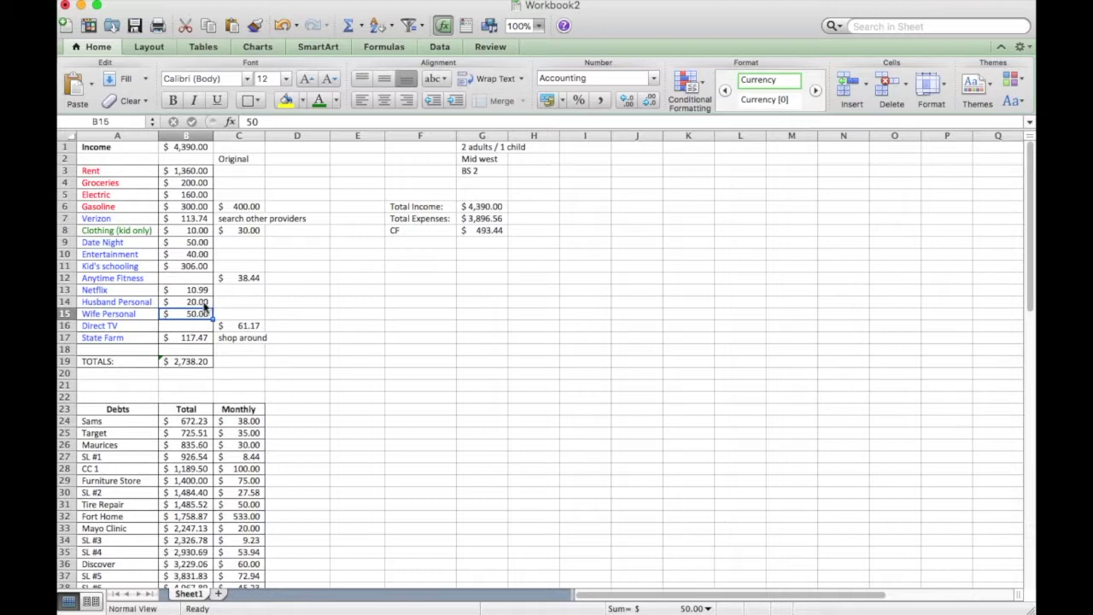
text(20)
key(Tab)
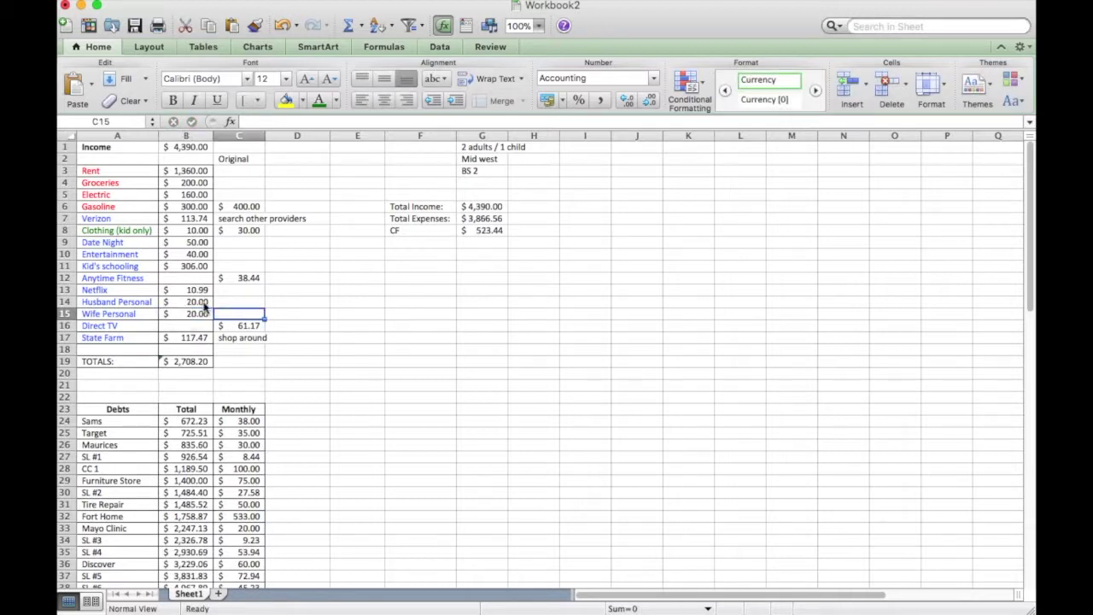
Record the original amounts of 25 for Husband Personal in C14 and 50 for Wife Personal in C15
click(231, 303)
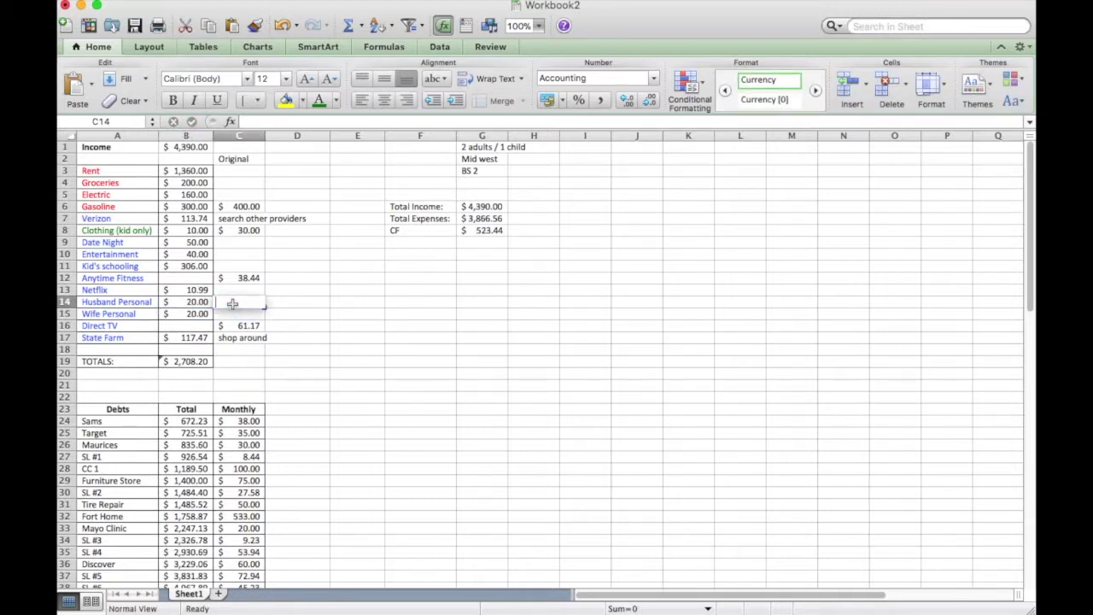
text(25)
key(Return)
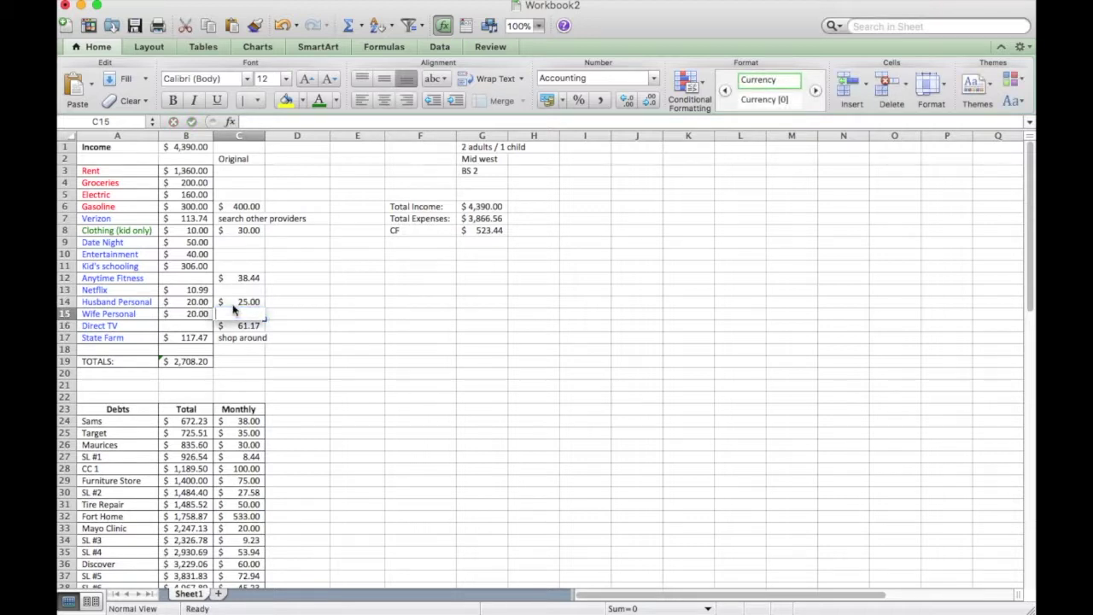
text(50)
key(Return)
click(414, 344)
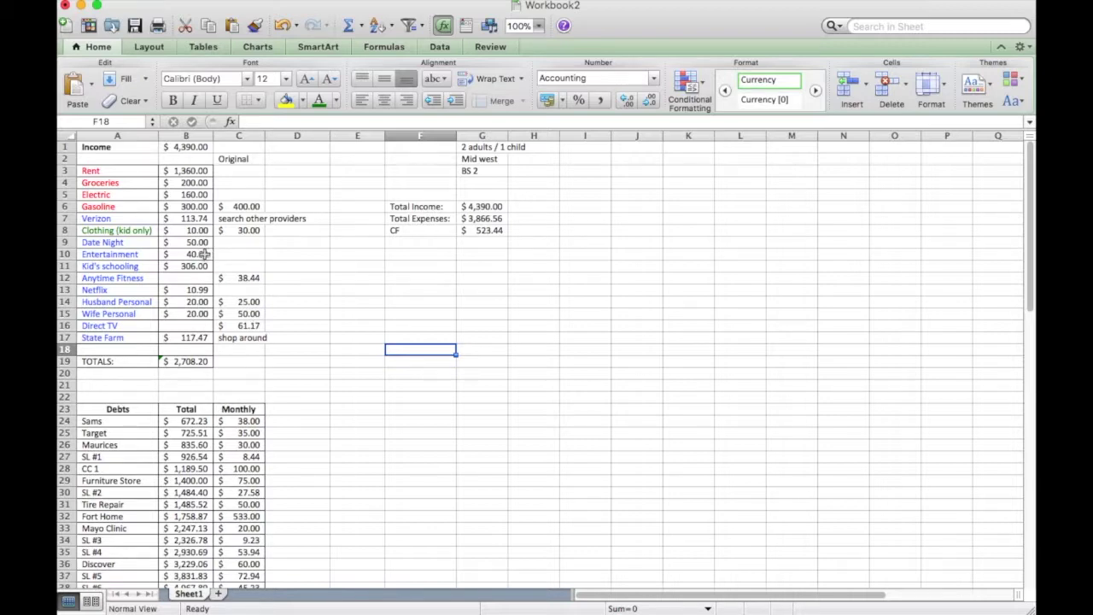
Compare the Date Night and Entertainment expenses in rows 9 and 10 with the total debt in B41
drag(188, 244, 192, 253)
click(298, 313)
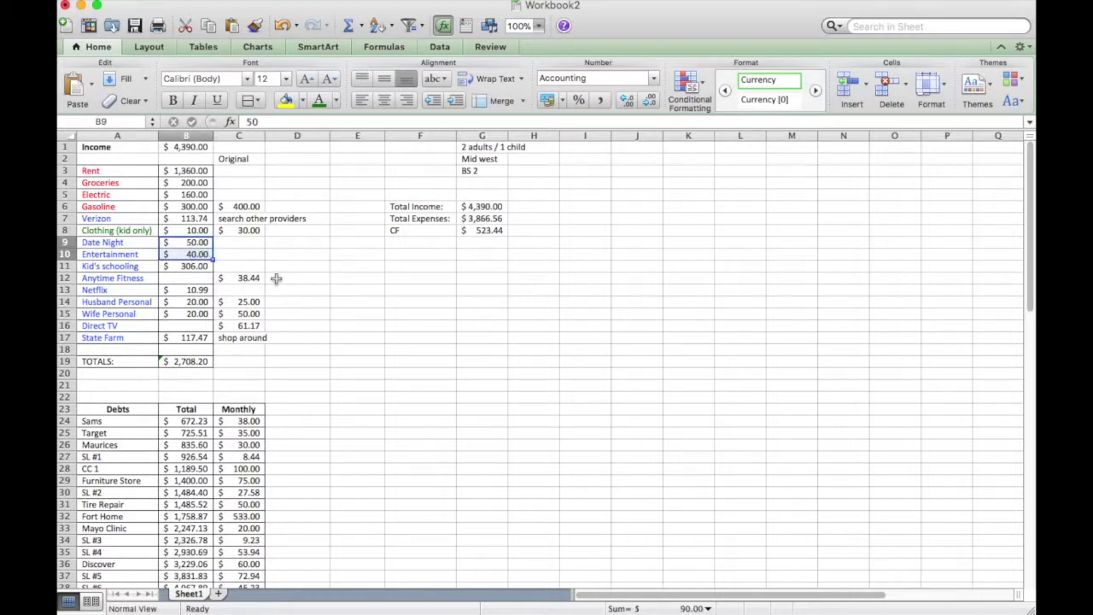
scroll(276, 278, down, 4)
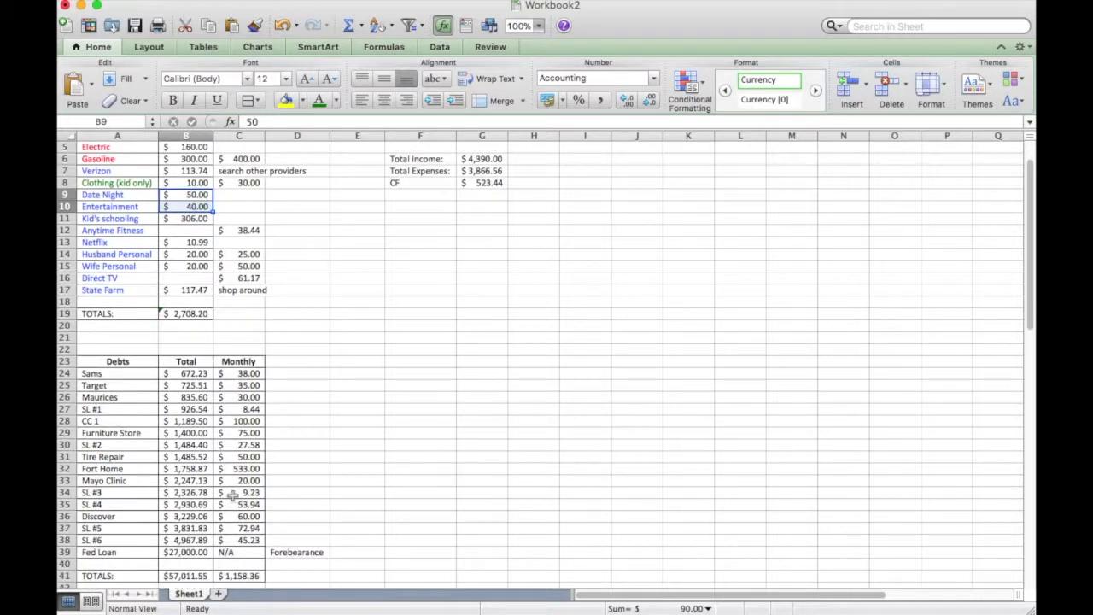
click(186, 575)
scroll(292, 274, up, 4)
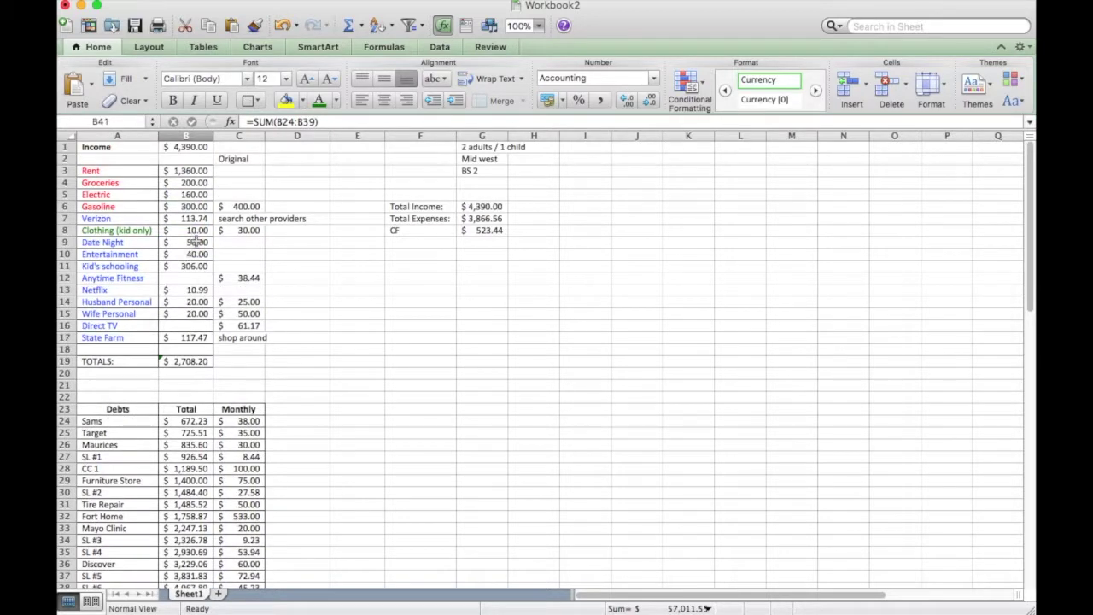
click(134, 243)
drag(134, 244, 188, 255)
click(288, 265)
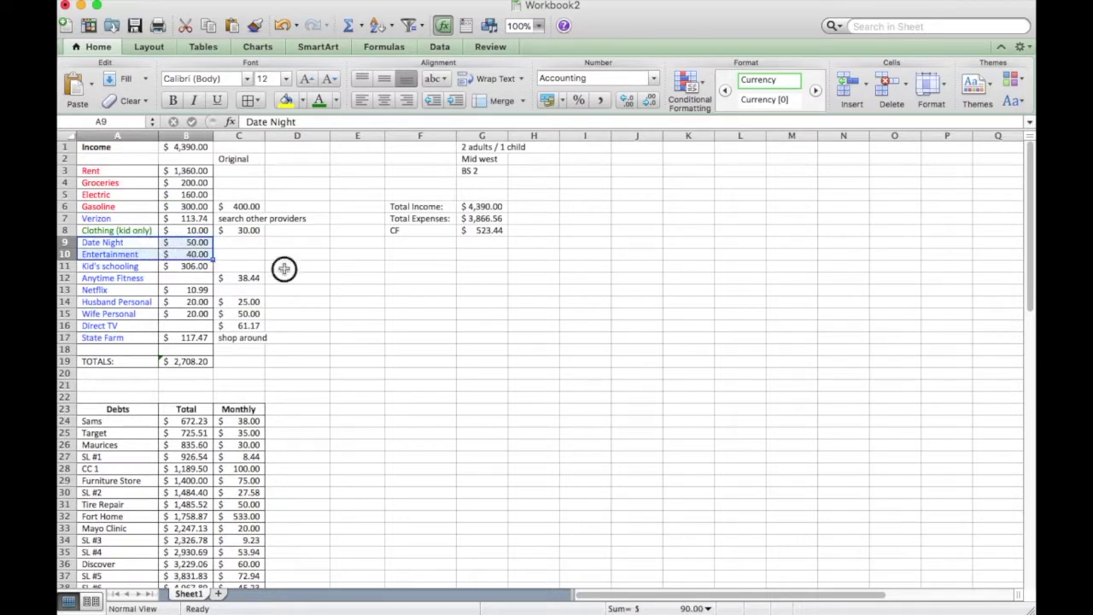
Clear the Date Night expense in B9
click(209, 244)
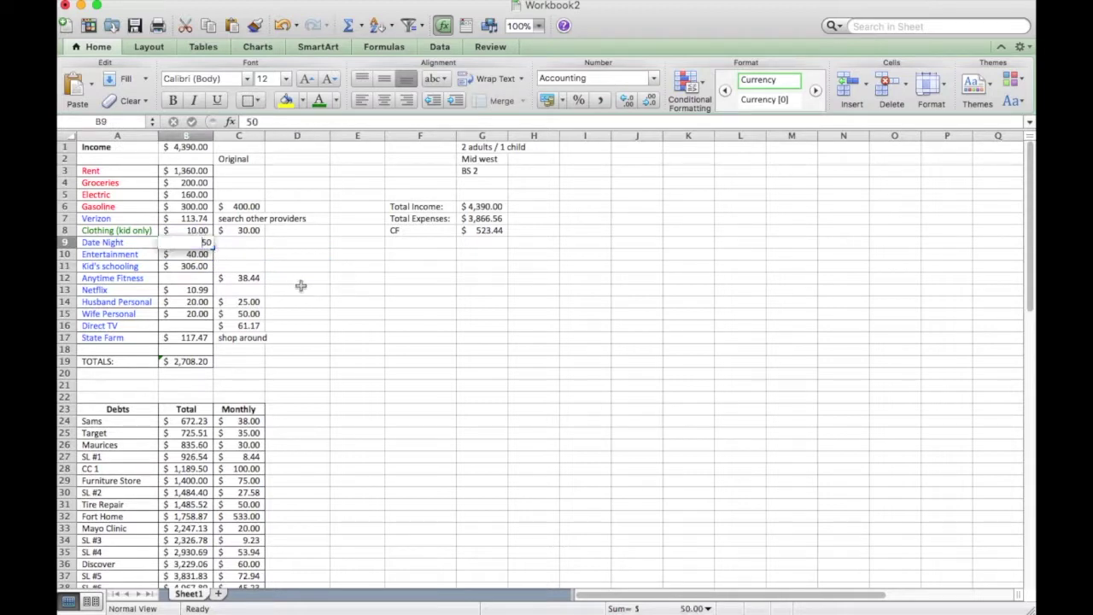
key(BackSpace)
click(245, 253)
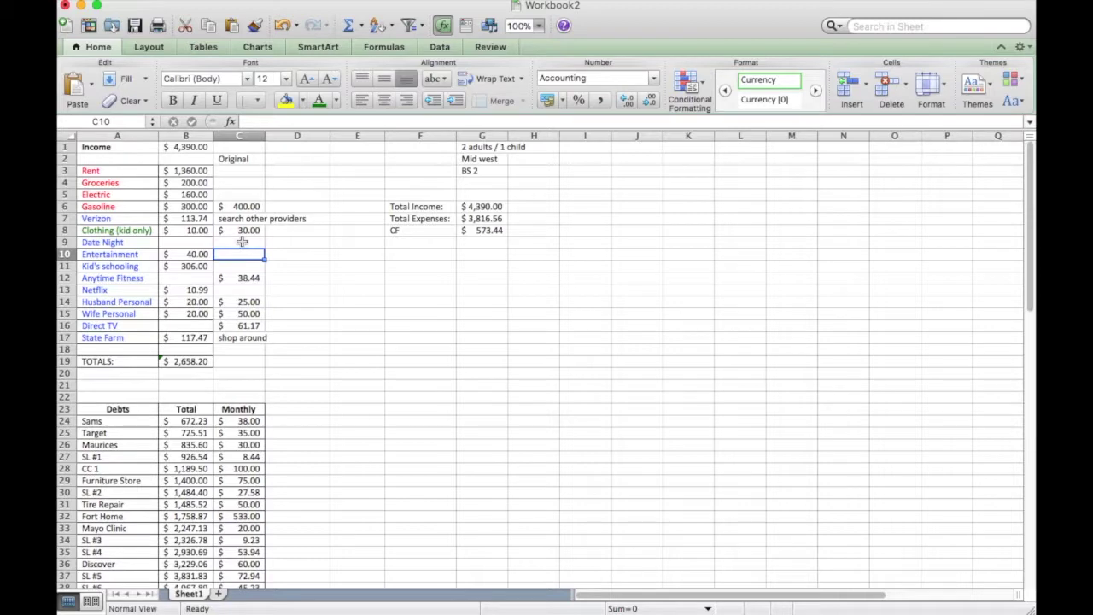
Set the Entertainment expense in B10 to 45
click(195, 254)
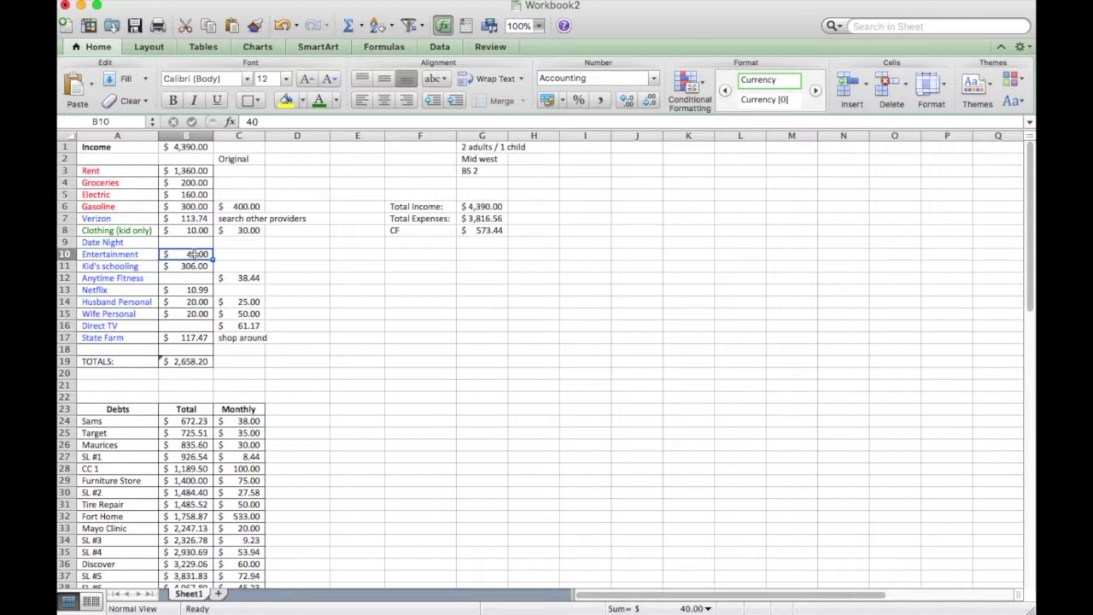
text(45)
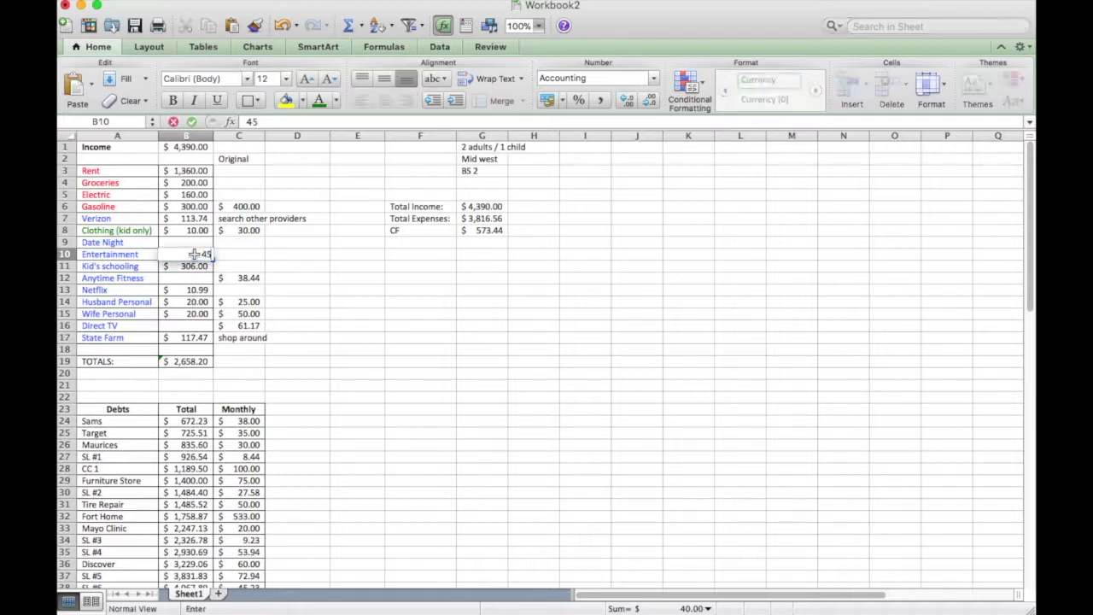
key(Return)
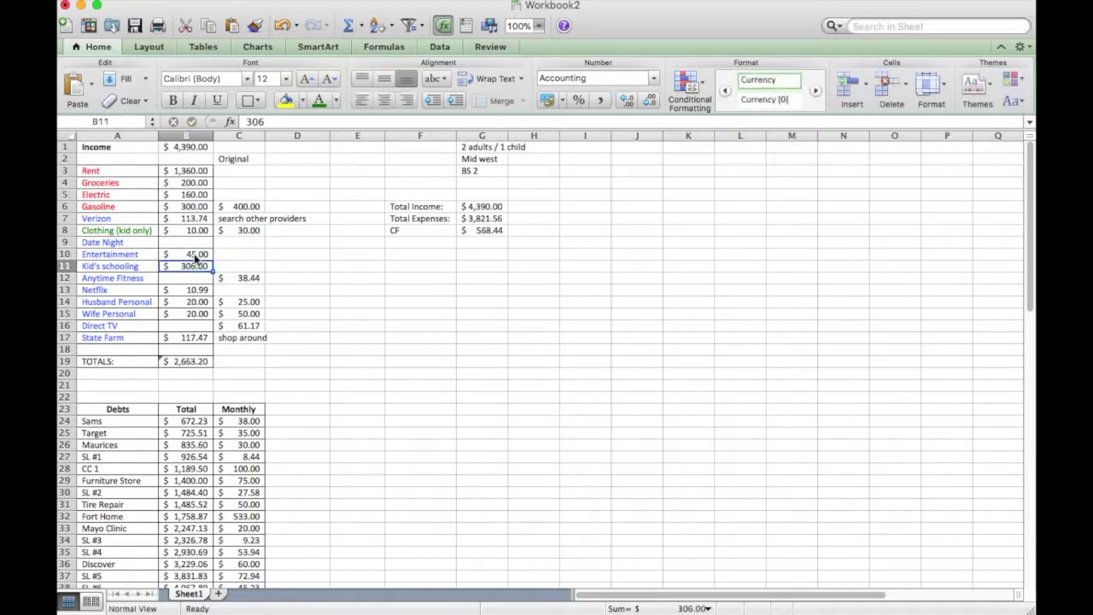
Set the Entertainment expense in B10 to 50 and record its original amount of 40 in C10
click(195, 254)
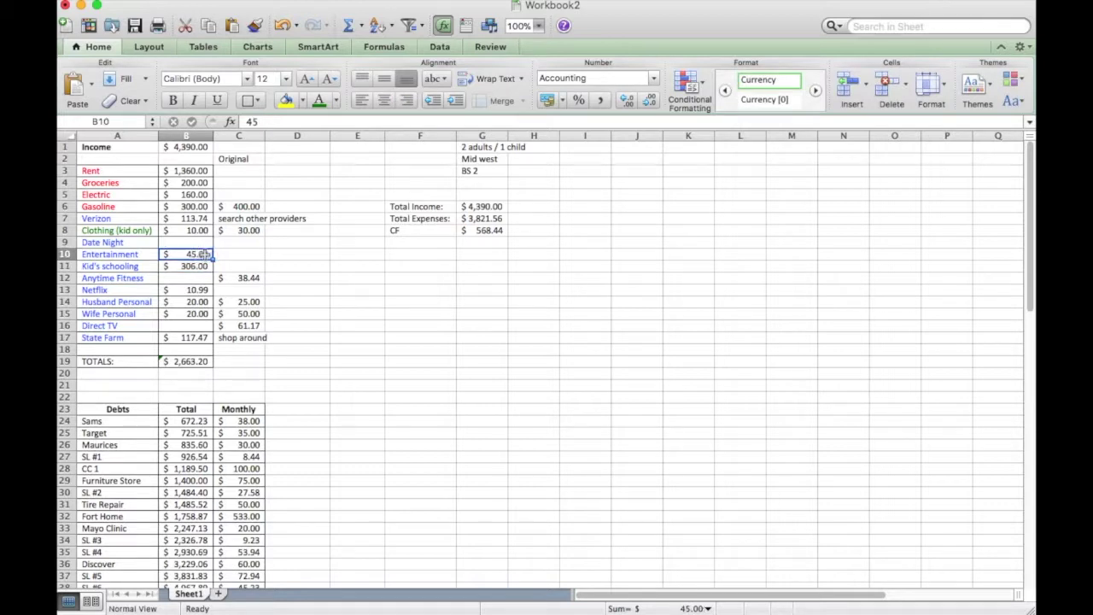
text(50)
key(Return)
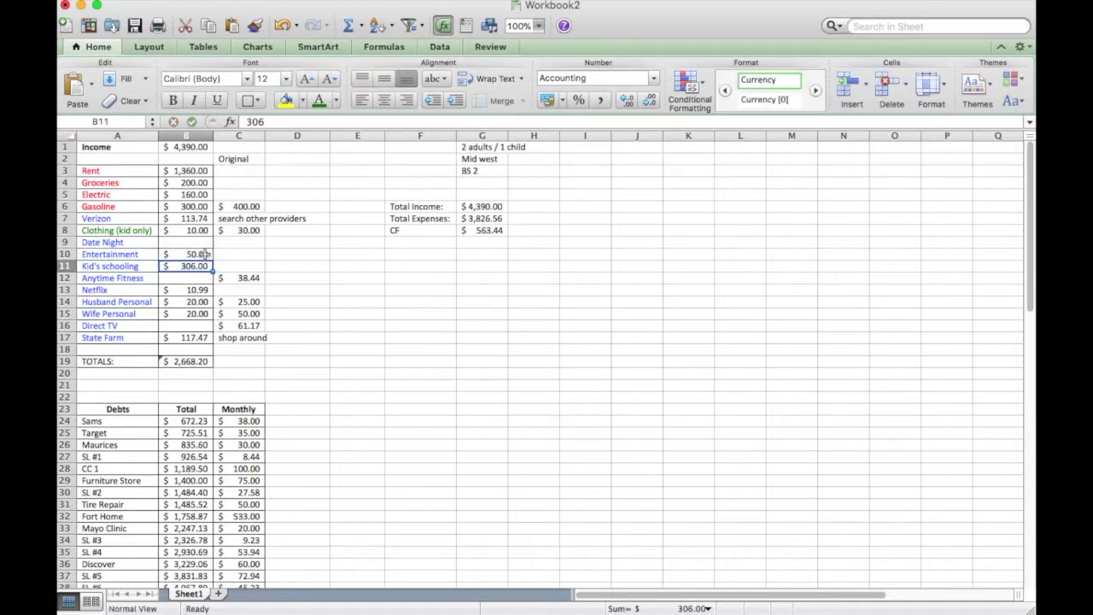
click(227, 254)
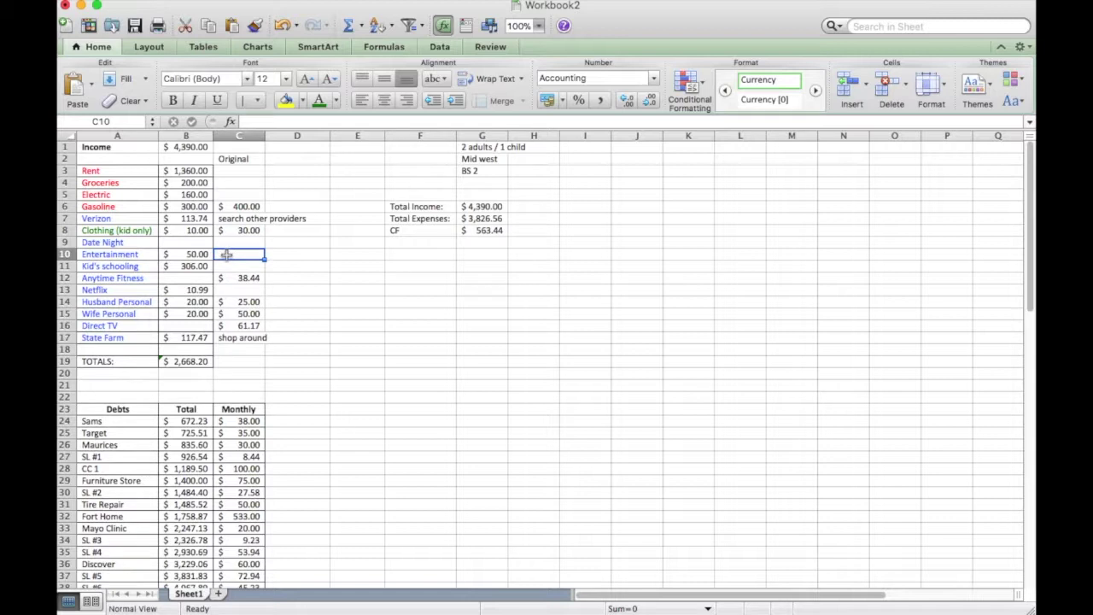
text(40)
key(Return)
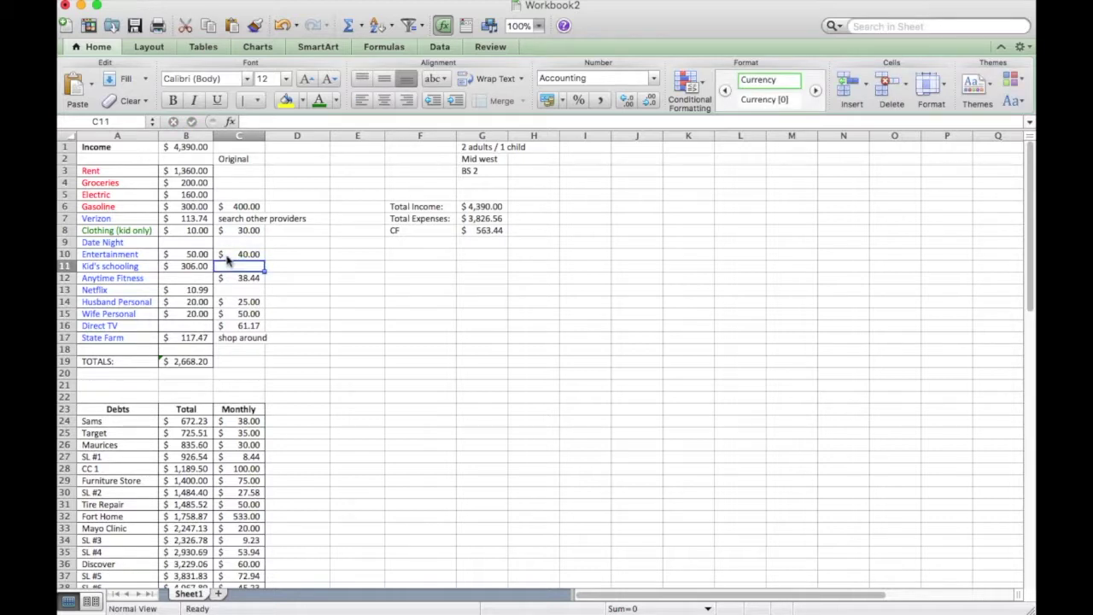
Review the cleared Date Night and Direct TV expenses in rows 9 and 16 alongside the Netflix expense in row 13
click(187, 243)
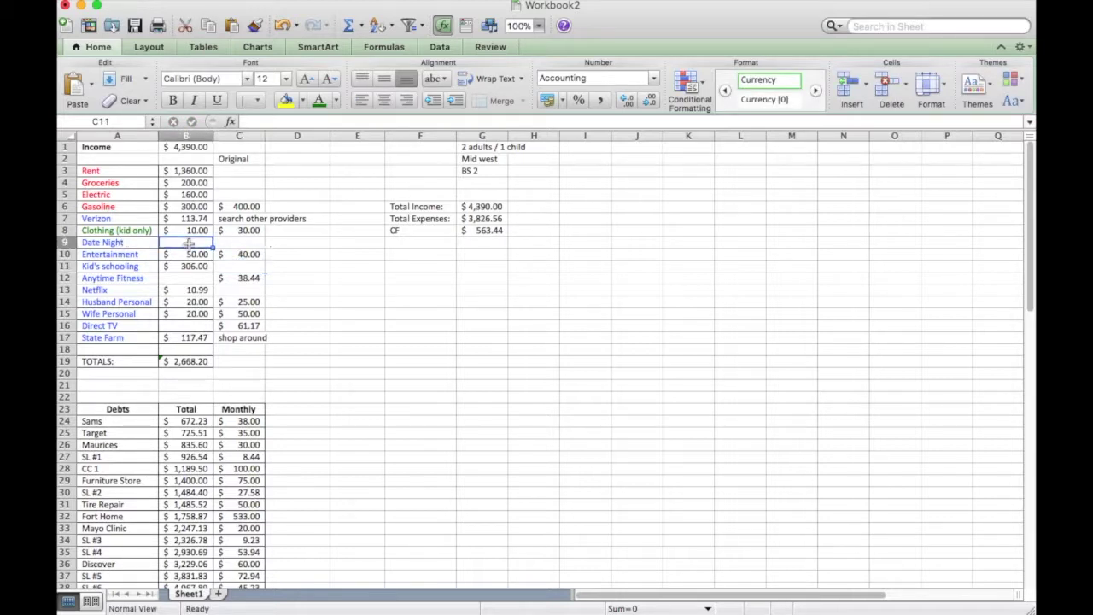
click(137, 244)
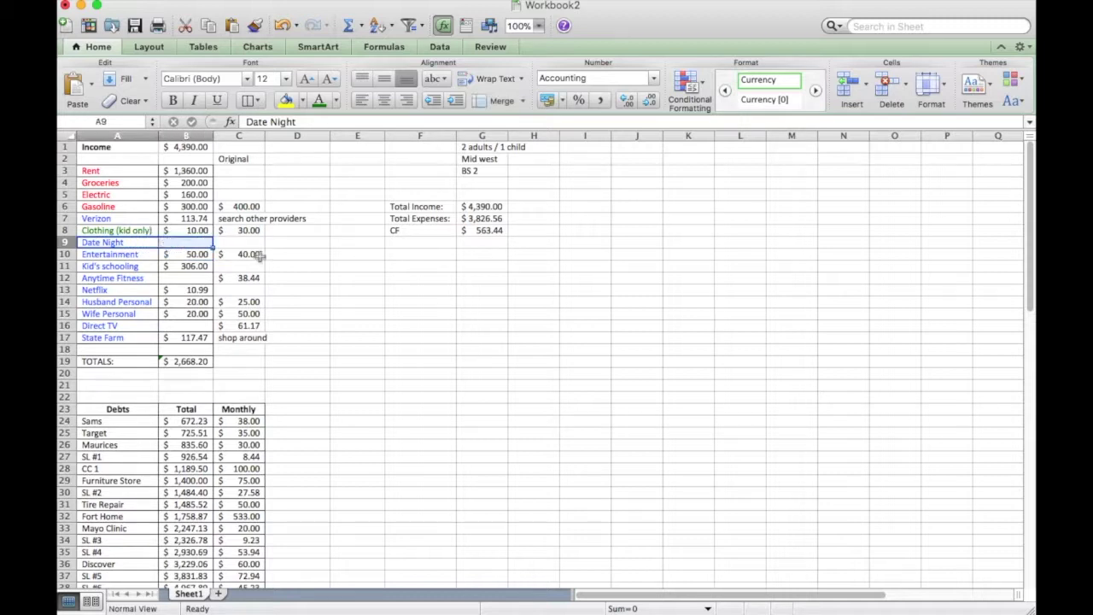
click(298, 255)
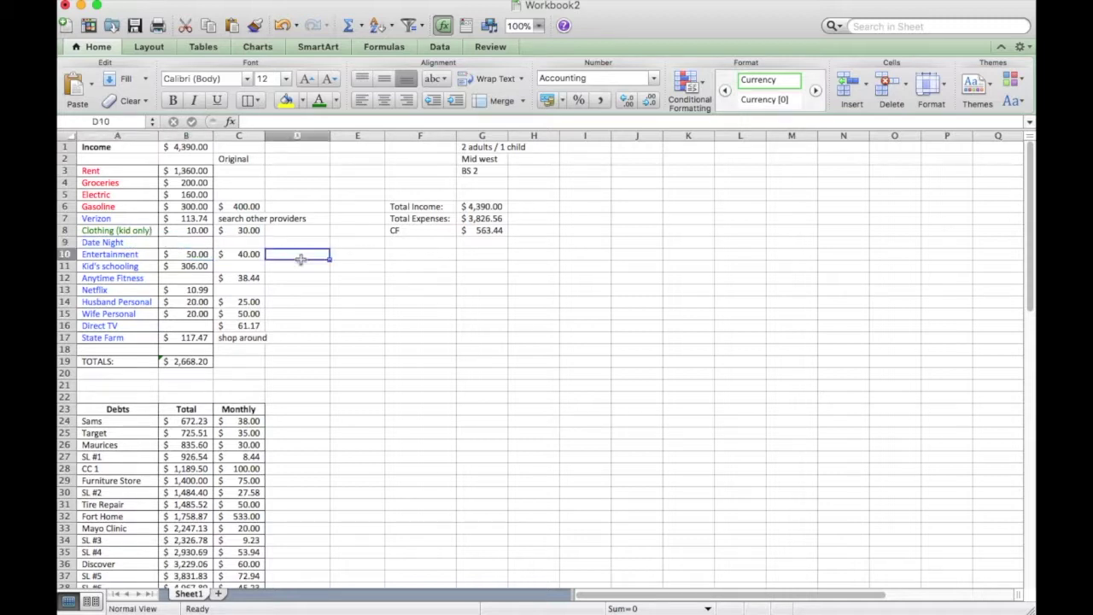
click(191, 244)
click(293, 266)
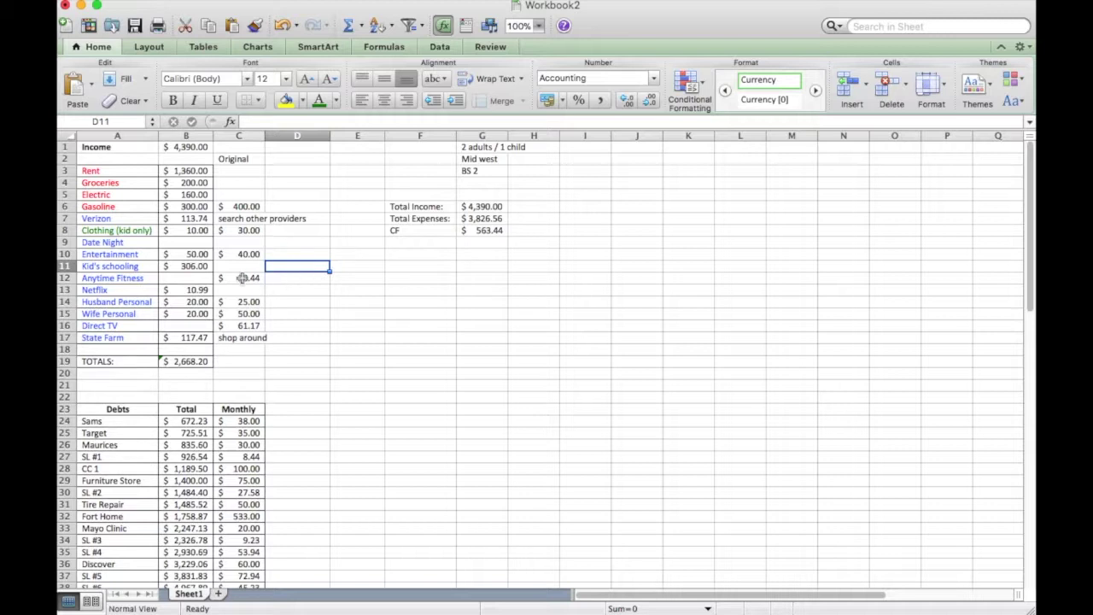
click(135, 327)
click(183, 325)
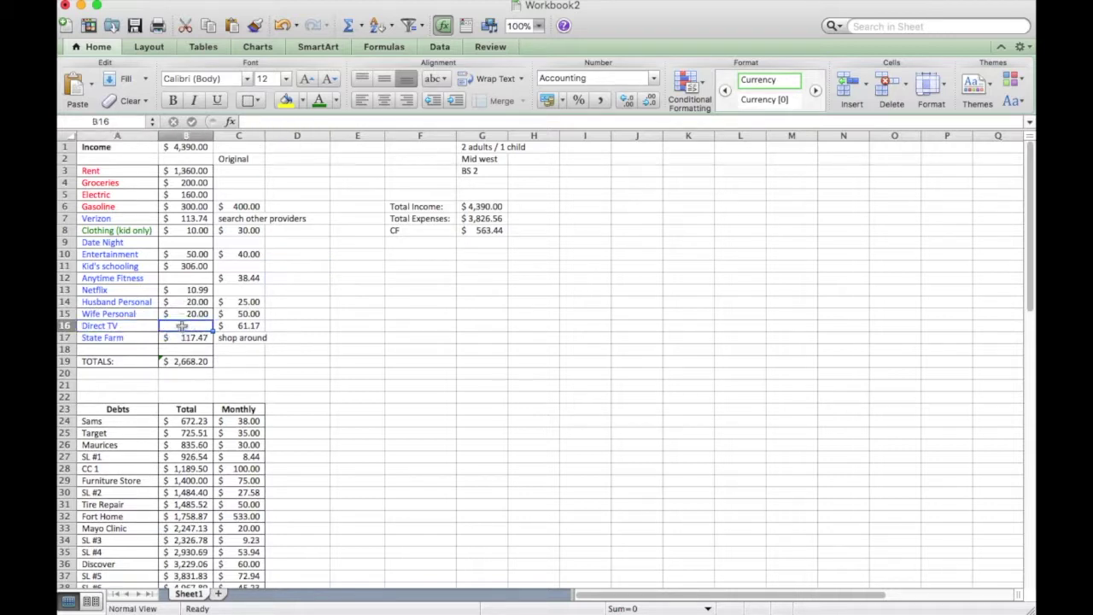
shift+click(145, 325)
drag(145, 325, 167, 325)
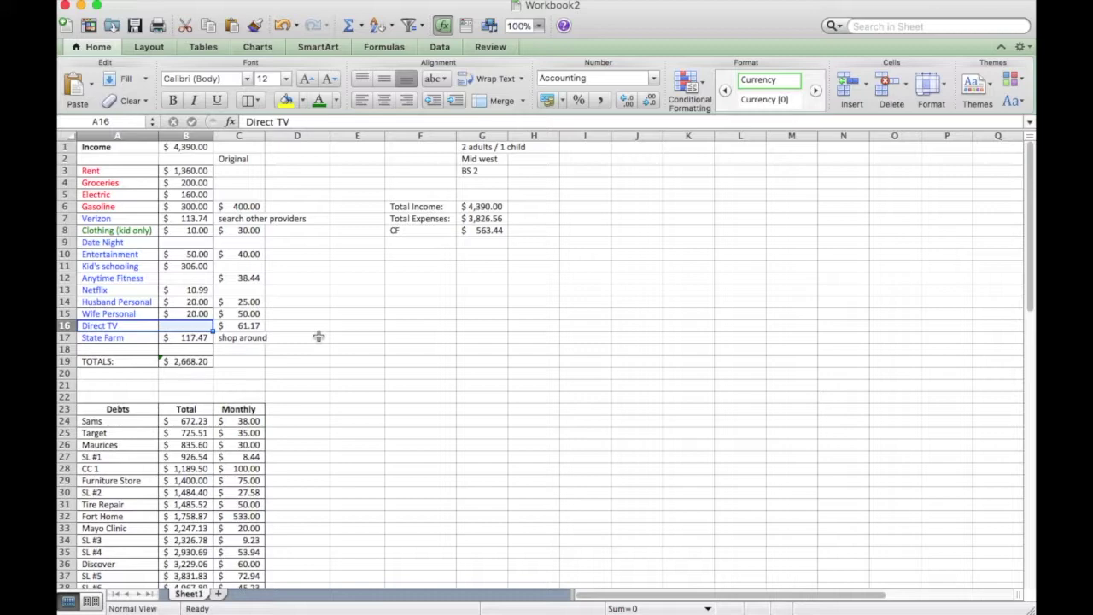
drag(102, 289, 186, 290)
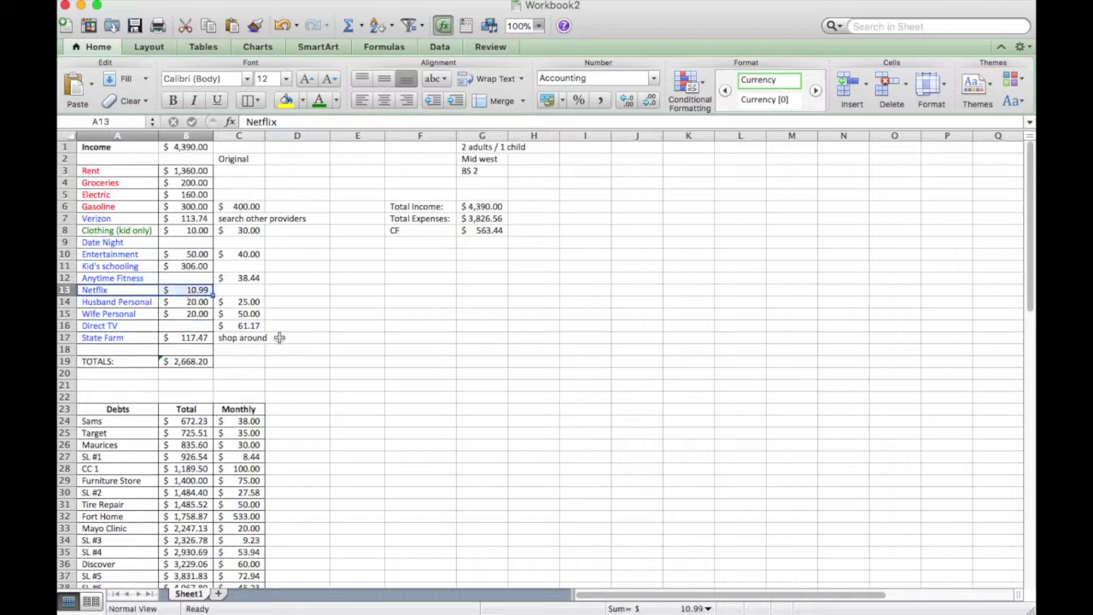
Check the cash flow (CF) calculation in G8
click(317, 352)
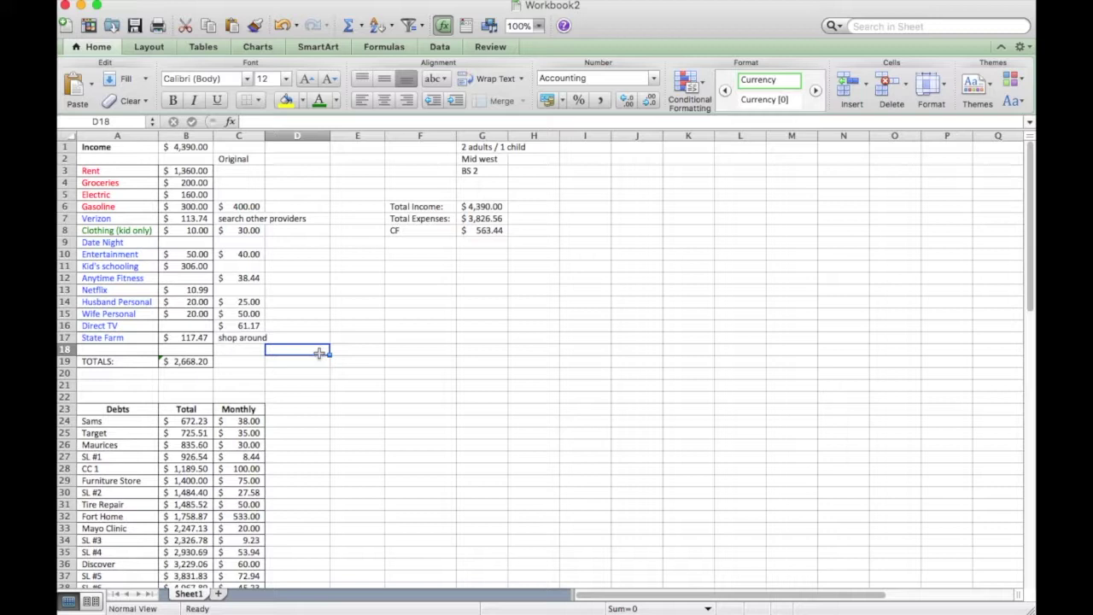
click(391, 282)
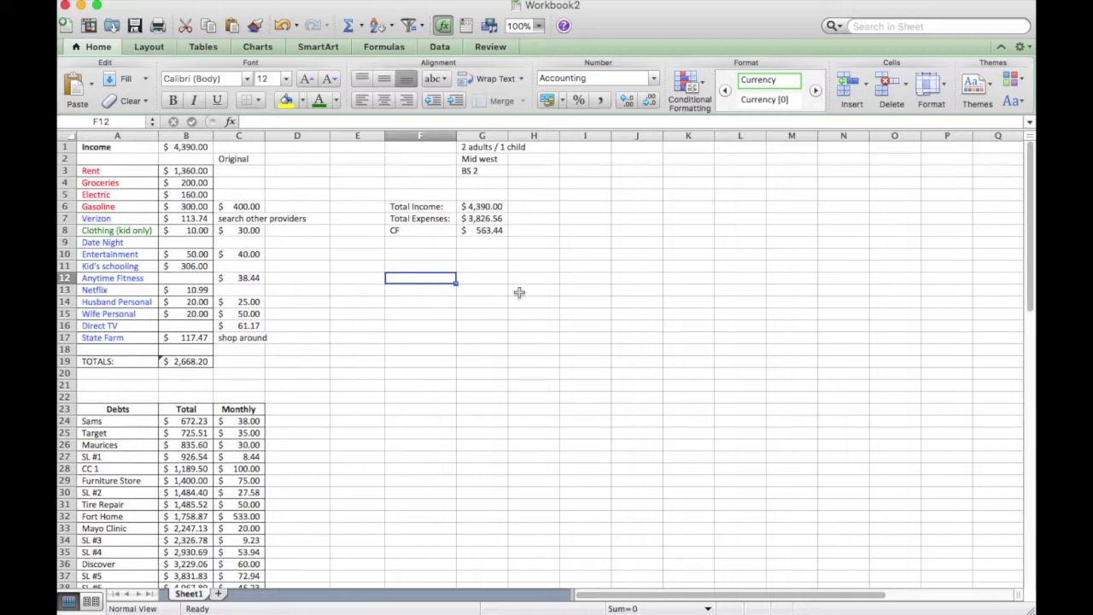
click(490, 229)
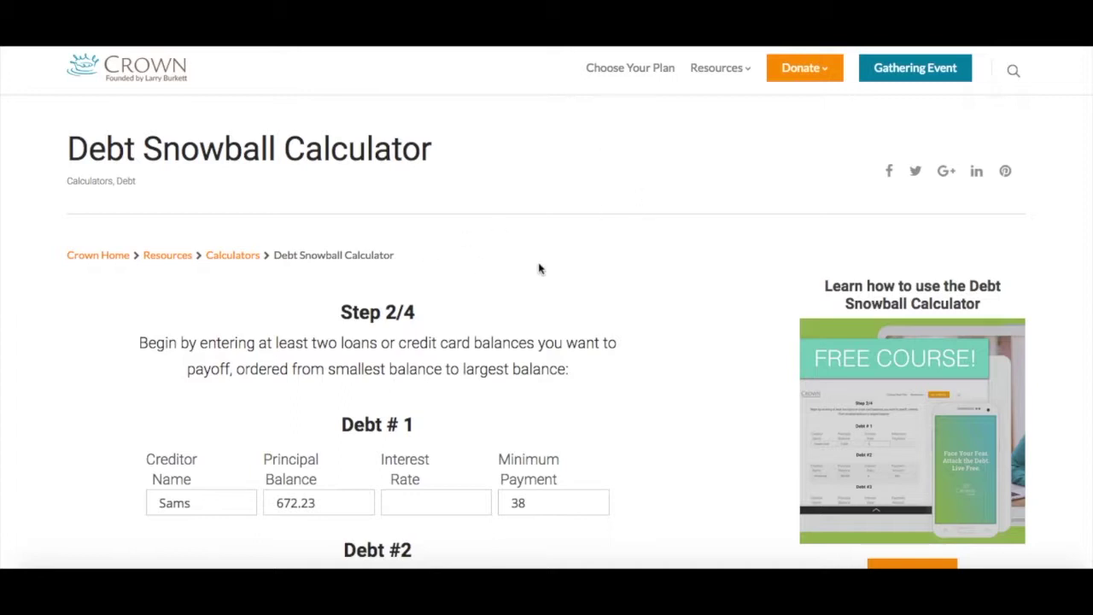
Review the debts entered in Crown's Debt Snowball Calculator web page, from Debt #1 (Sams) through Debt #14 (SL 5)
scroll(671, 262, down, 2)
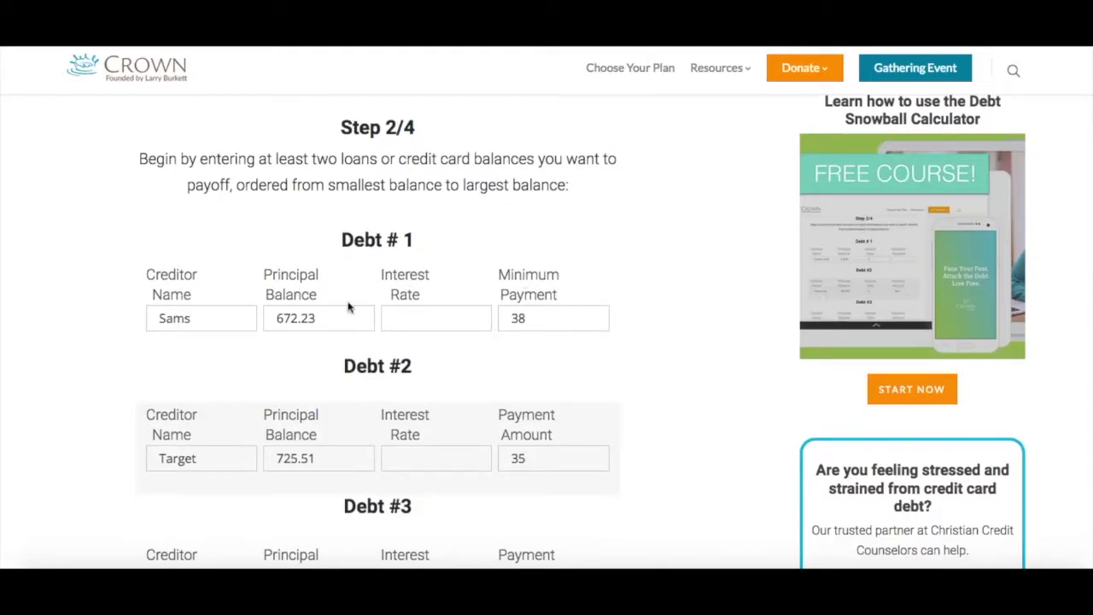
scroll(678, 264, down, 3)
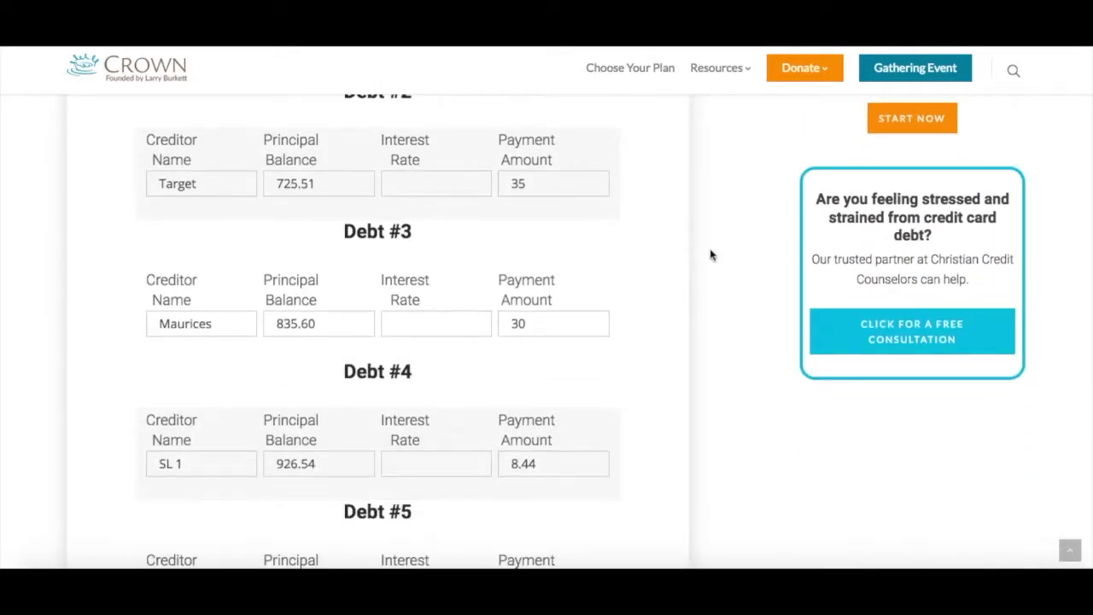
scroll(711, 254, down, 3)
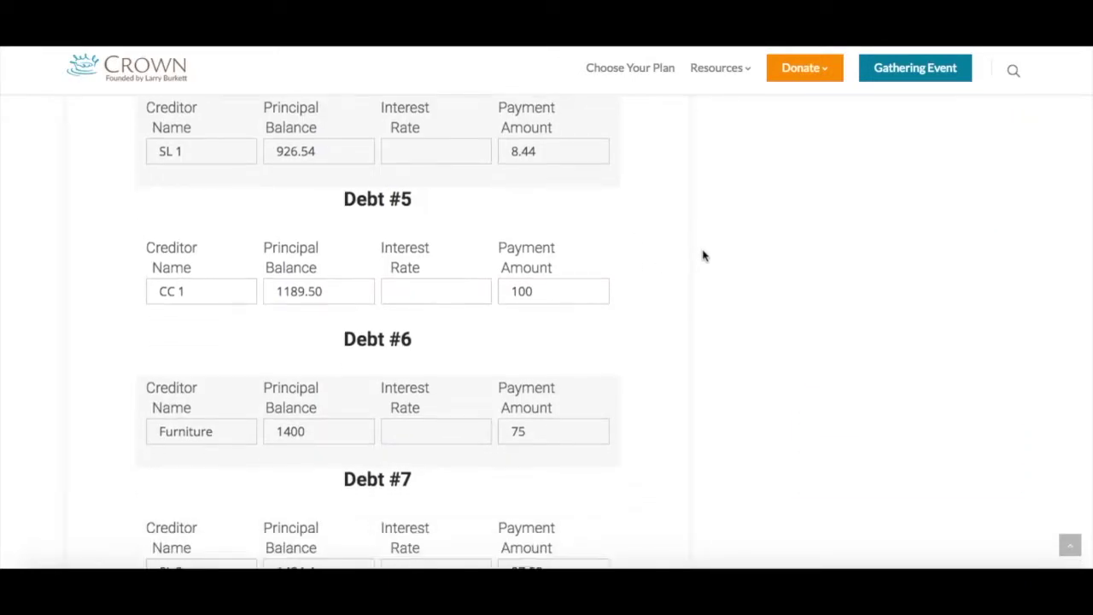
scroll(704, 255, down, 6)
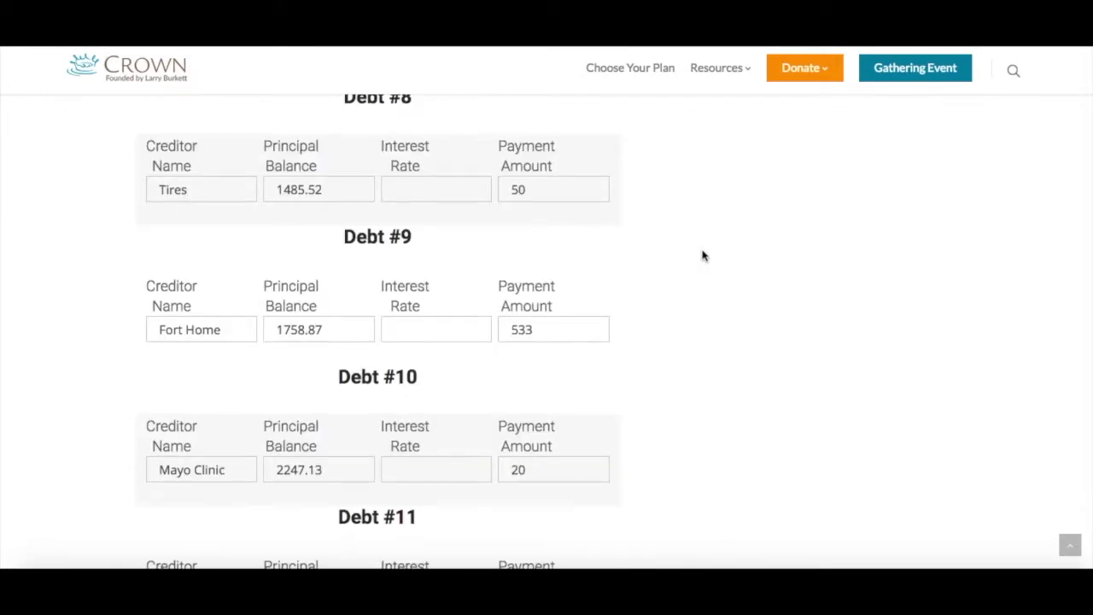
scroll(703, 255, down, 3)
scroll(703, 257, down, 2)
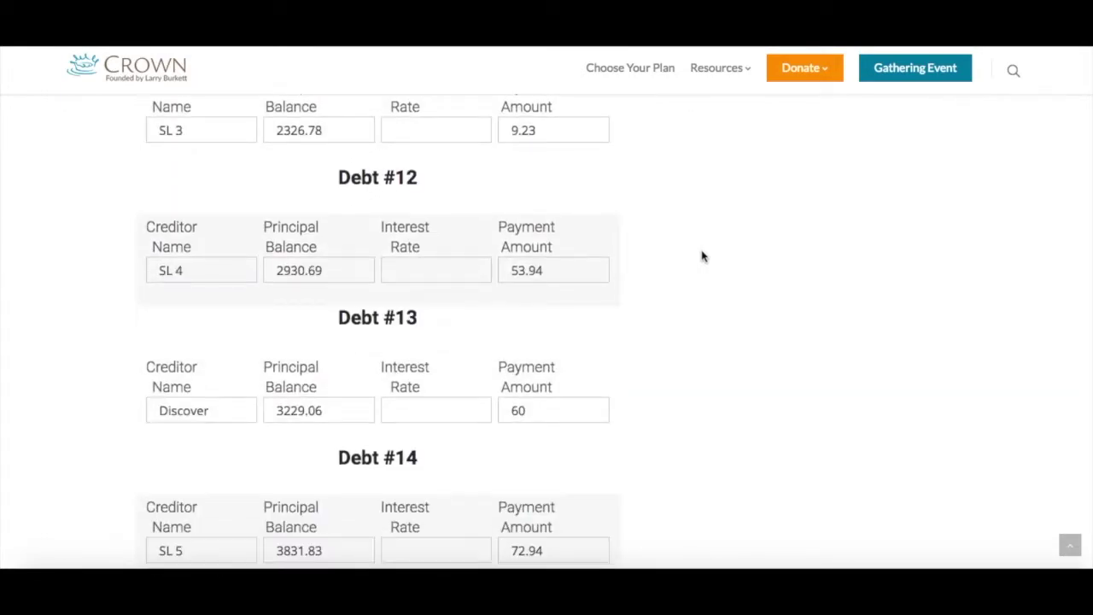
Switch back to the Excel budget and examine the debt balances and monthly payments in rows 24 to 39, ending with Fed Loan
key(super+Tab)
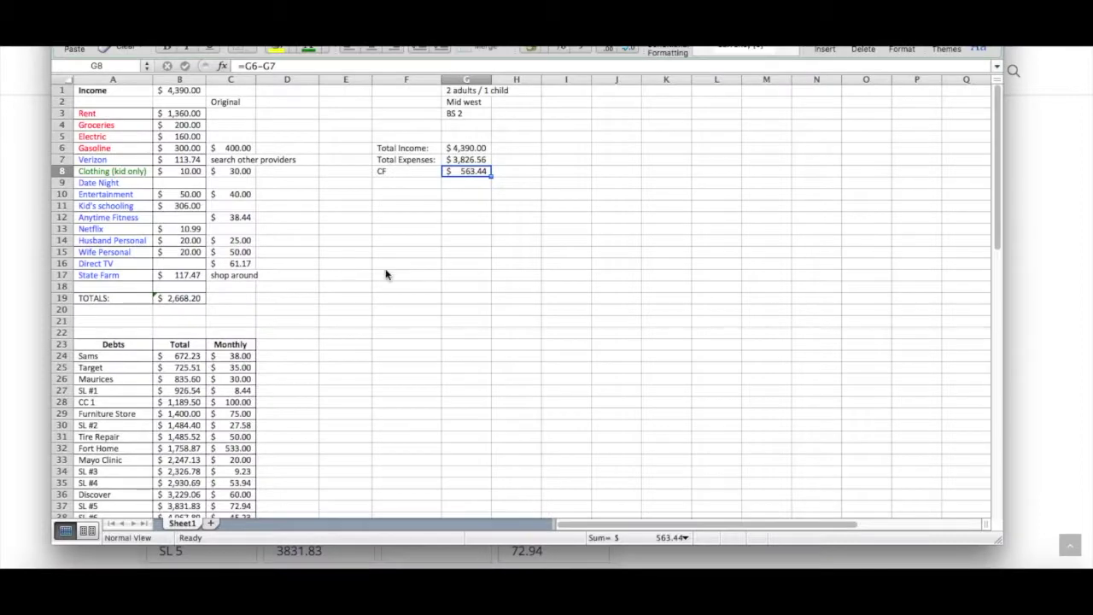
click(385, 270)
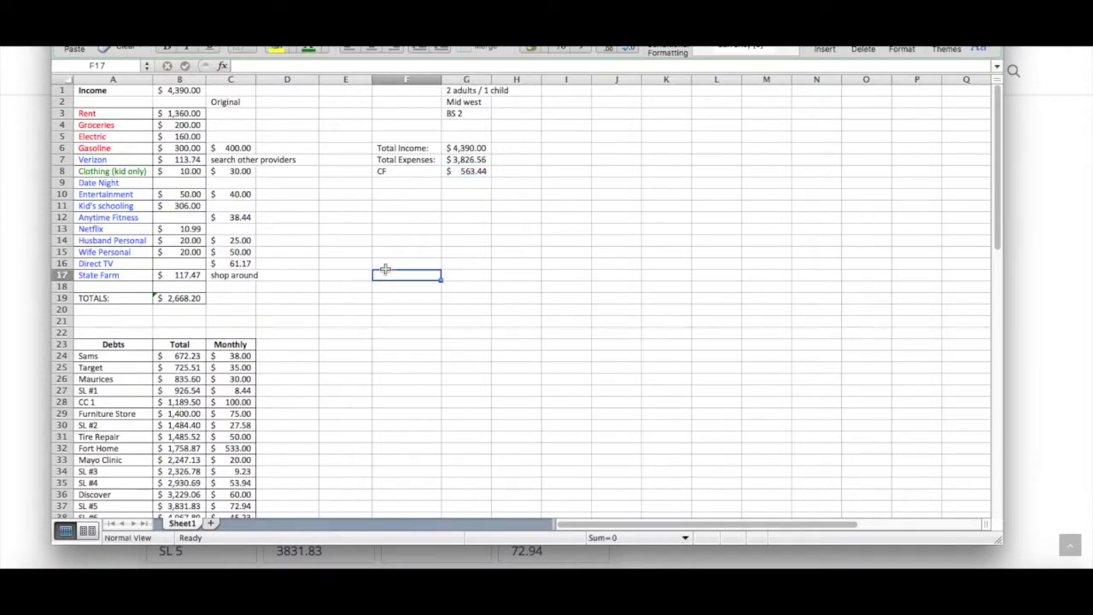
scroll(385, 270, down, 5)
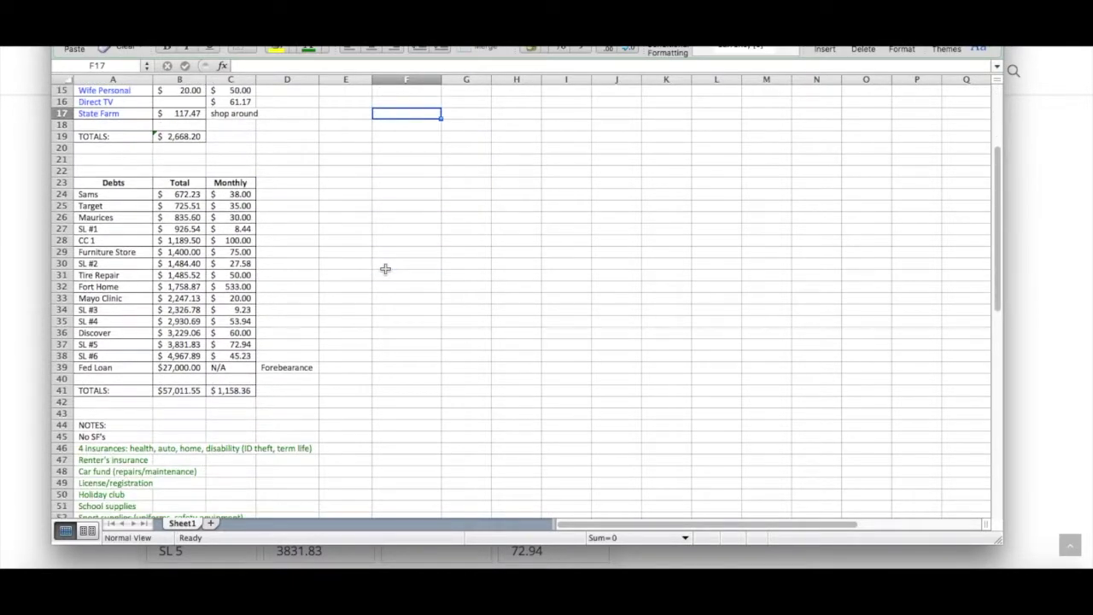
click(198, 198)
drag(198, 198, 236, 369)
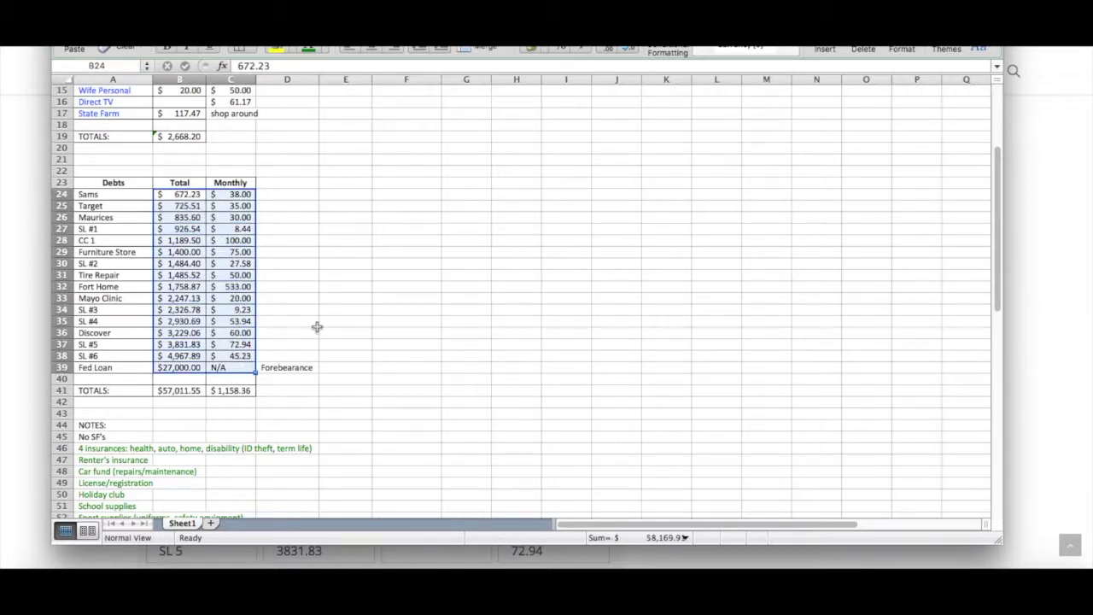
click(312, 331)
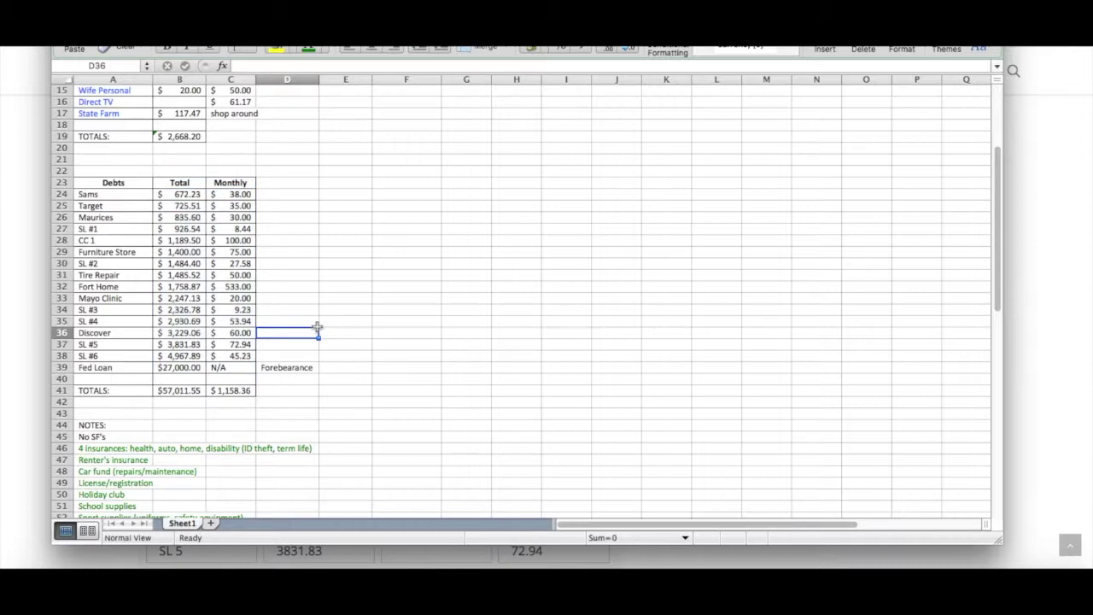
click(109, 240)
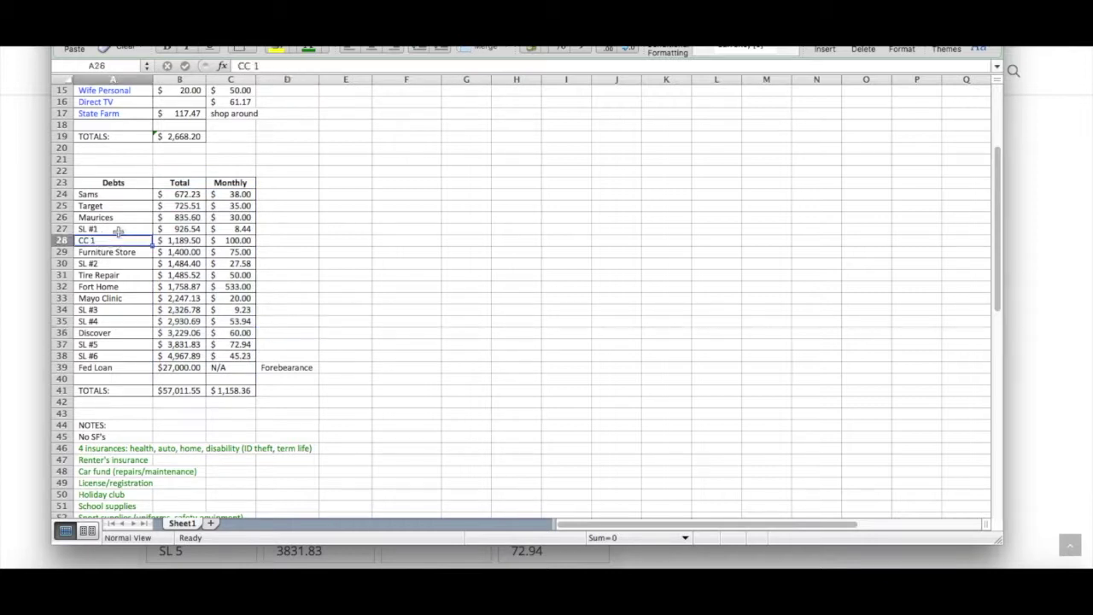
click(126, 277)
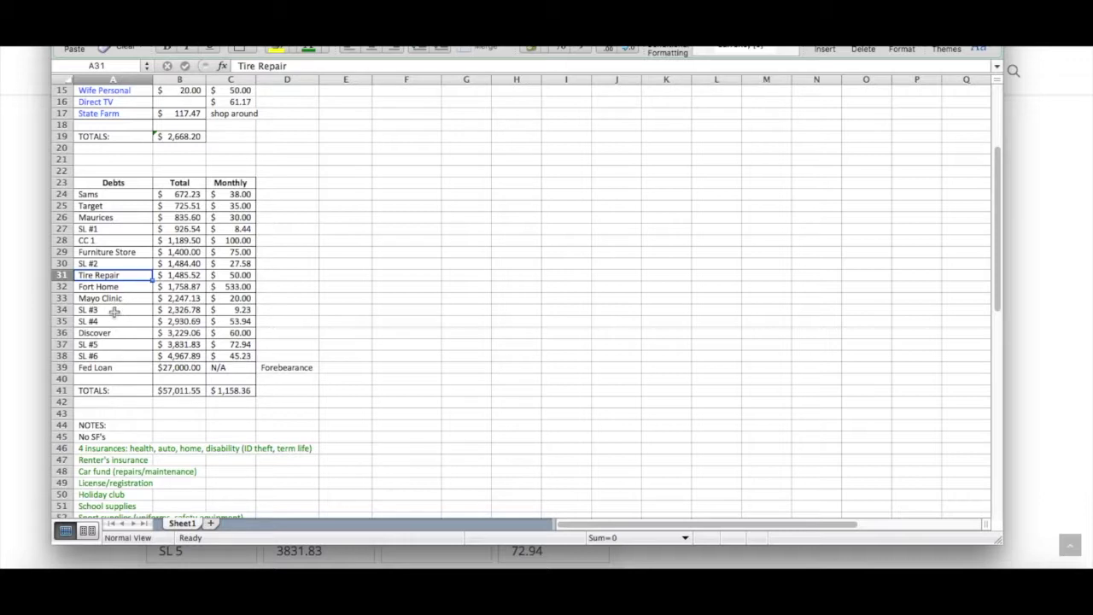
drag(120, 310, 127, 332)
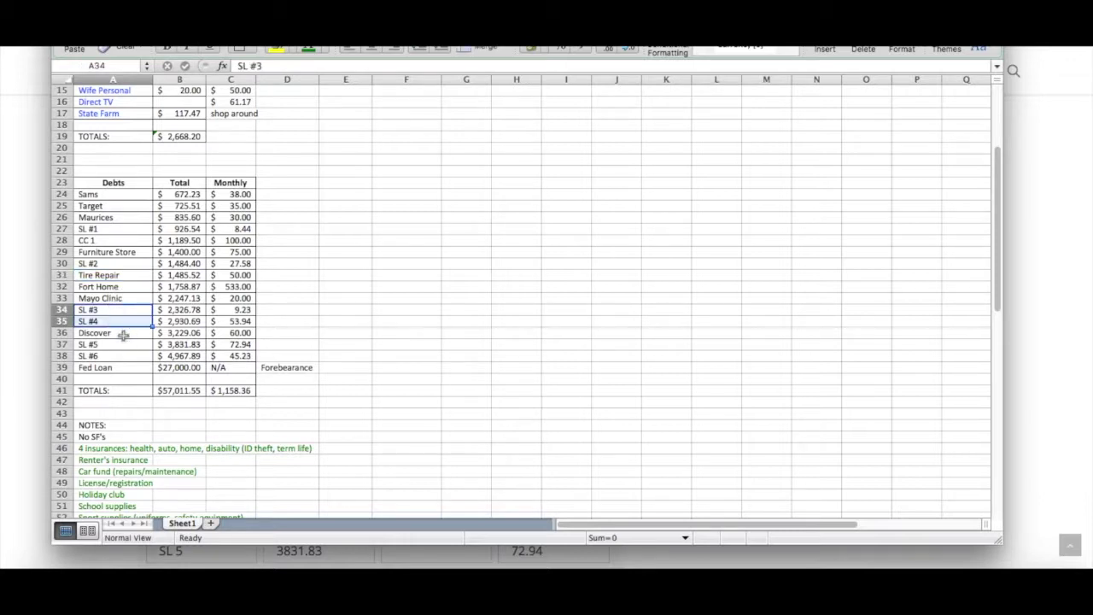
click(132, 335)
click(128, 368)
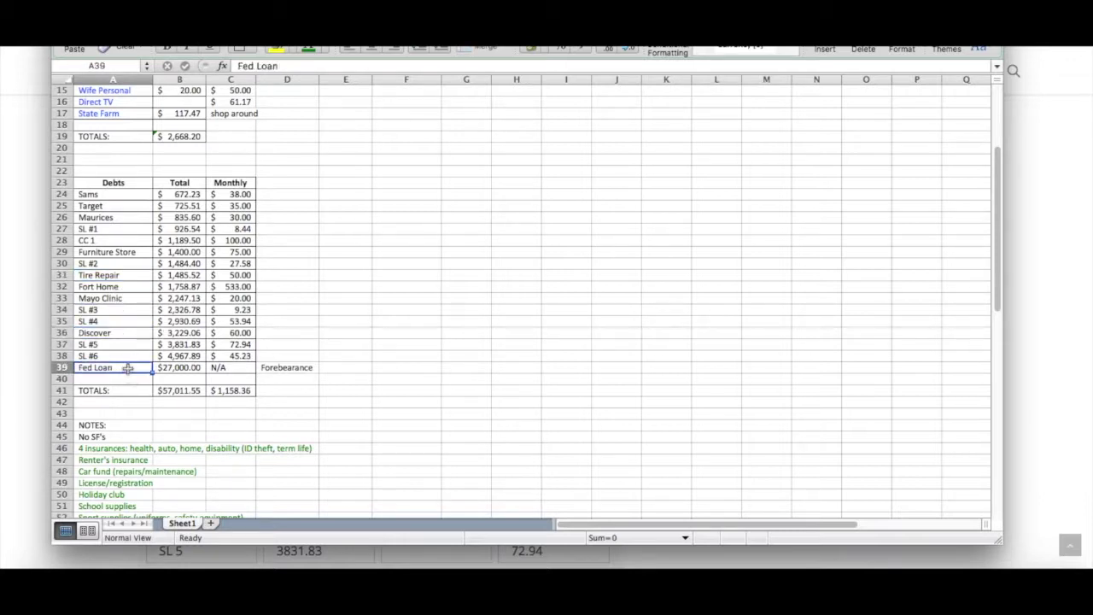
click(228, 368)
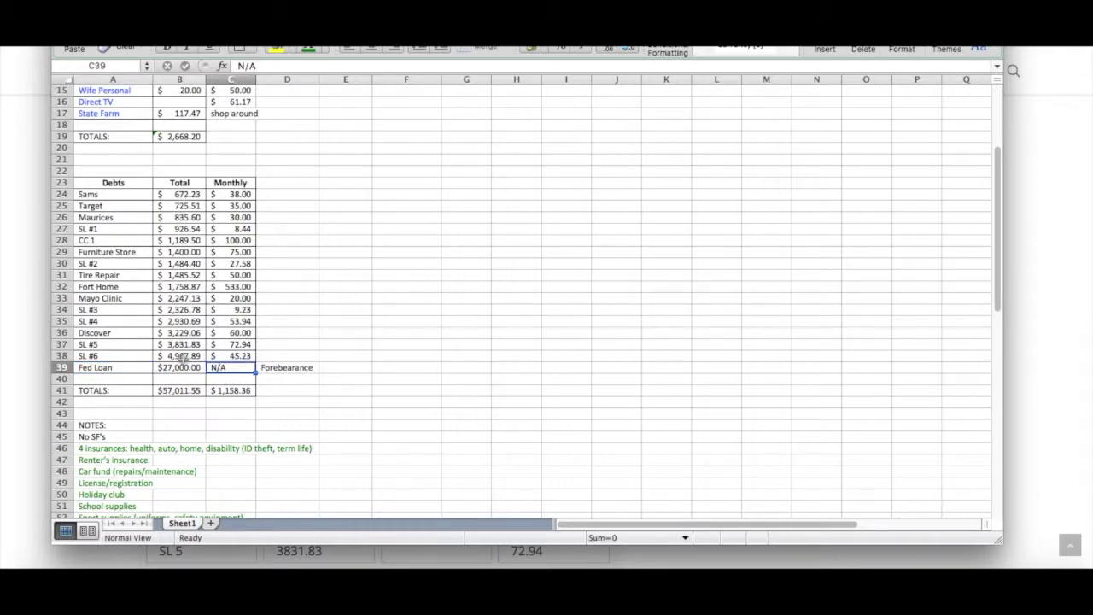
Return to the budget summary and look up the cash flow amount in G8 for use as the extra debt payment
scroll(359, 275, up, 3)
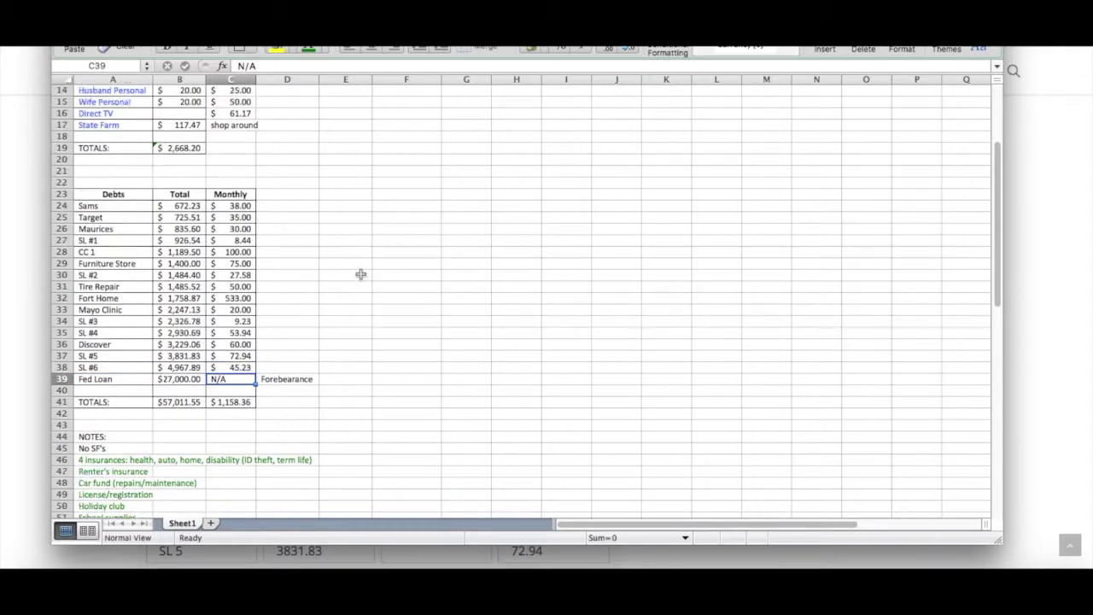
scroll(376, 310, up, 4)
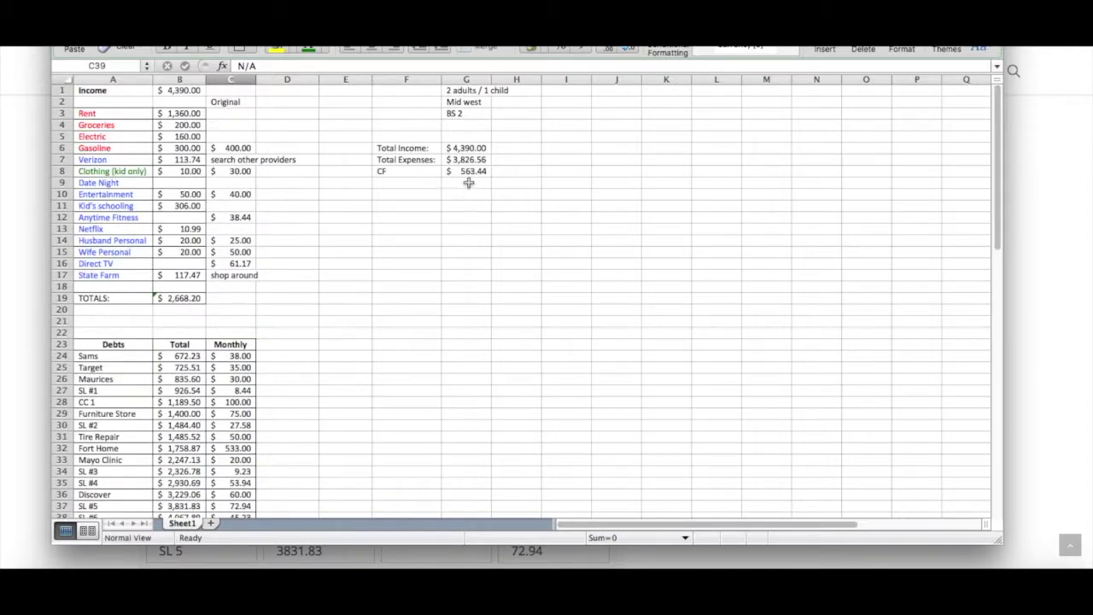
click(468, 172)
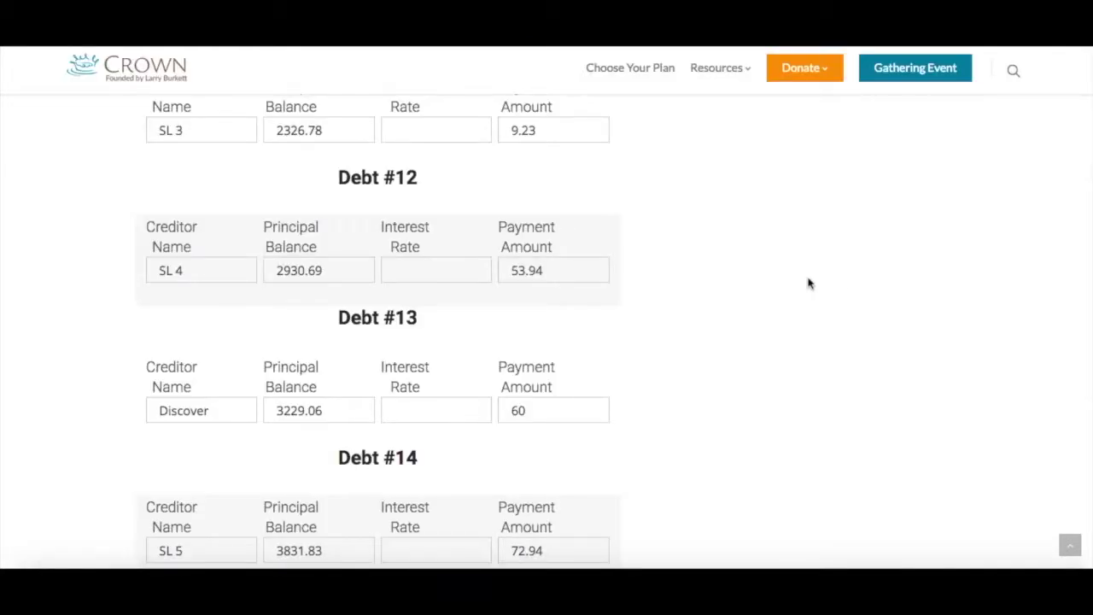
Check the remaining debts through Debt #16 (Fed Loan) in the Debt Snowball Calculator web page and continue to the extra payment step
scroll(705, 288, down, 1)
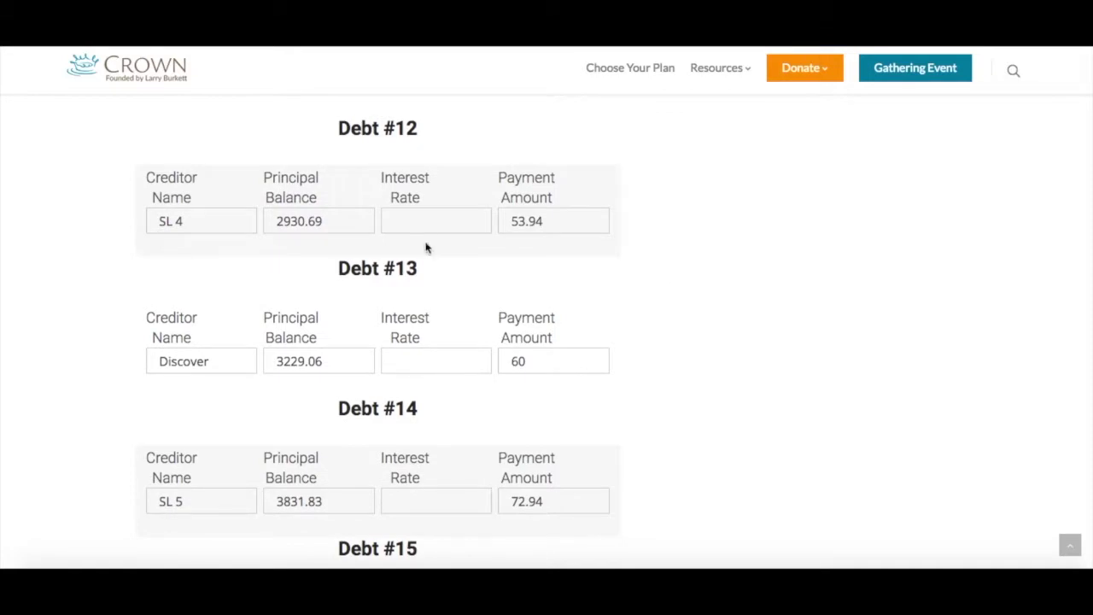
scroll(373, 247, down, 4)
scroll(256, 281, down, 2)
scroll(248, 297, down, 2)
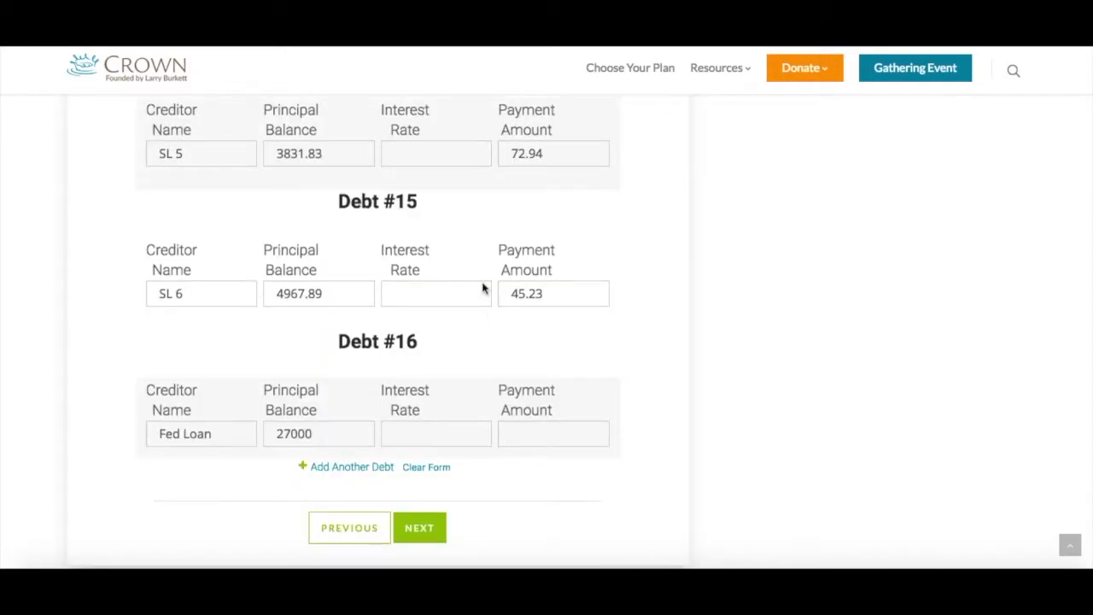
scroll(678, 336, down, 1)
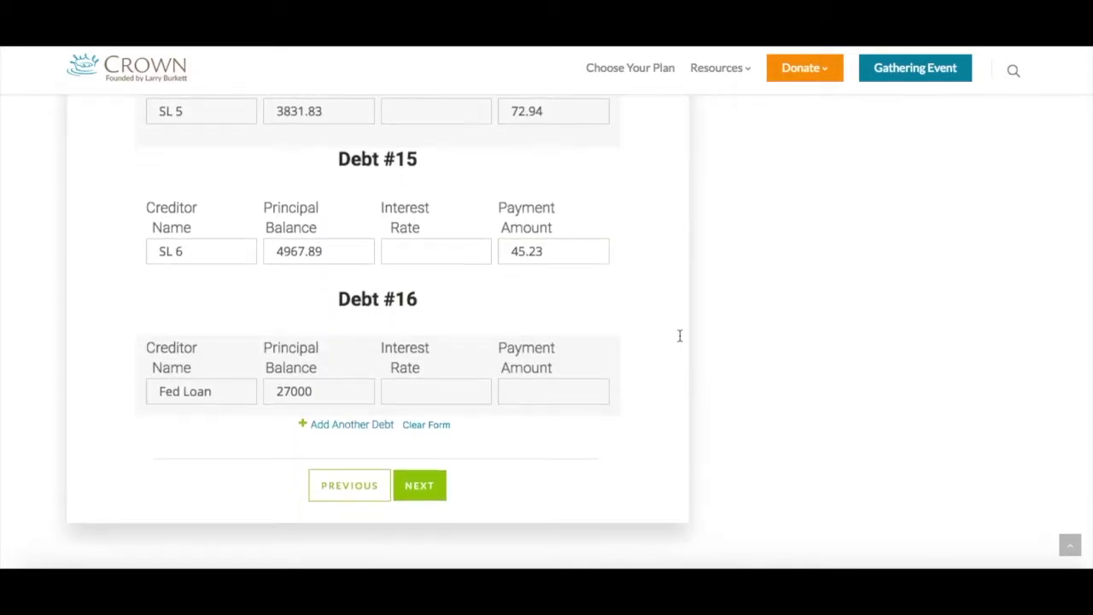
click(424, 444)
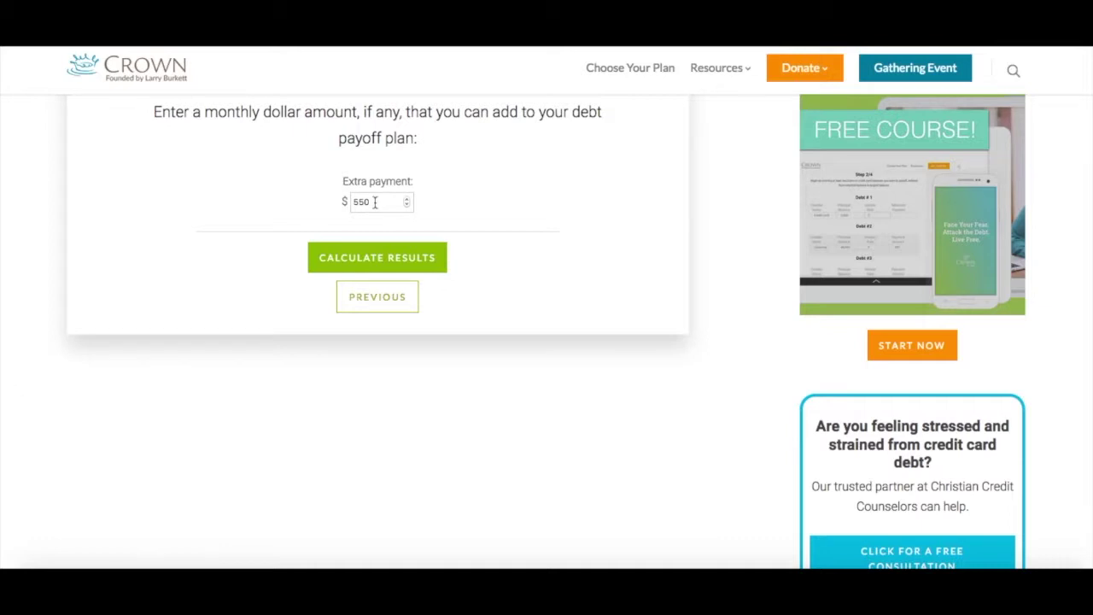
Set the extra monthly payment to 563.44 and calculate the debt payoff results
drag(373, 203, 345, 202)
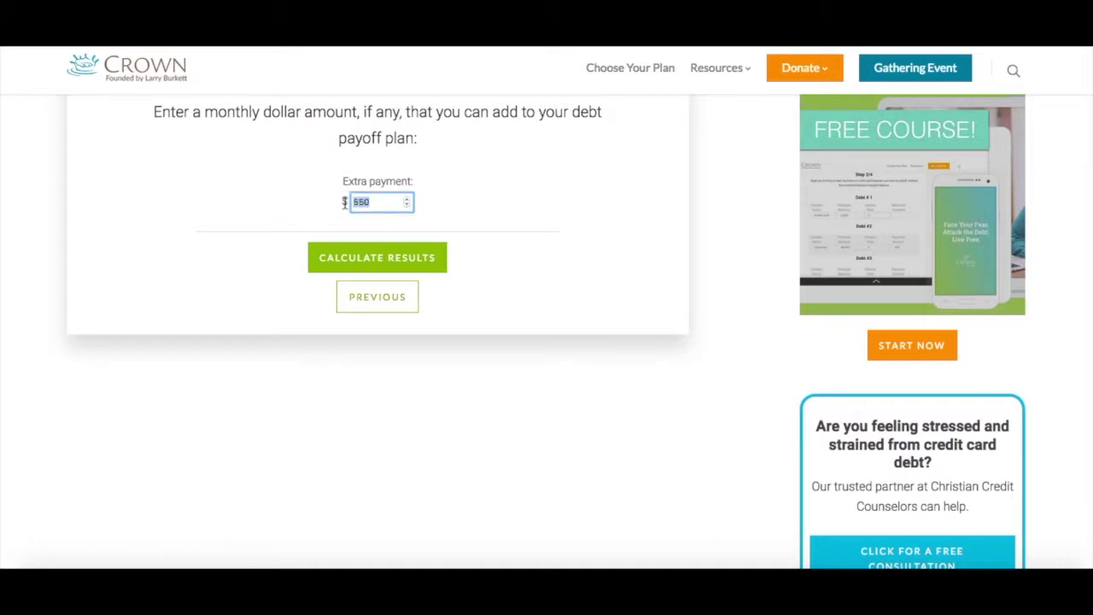
text(563.44)
click(380, 262)
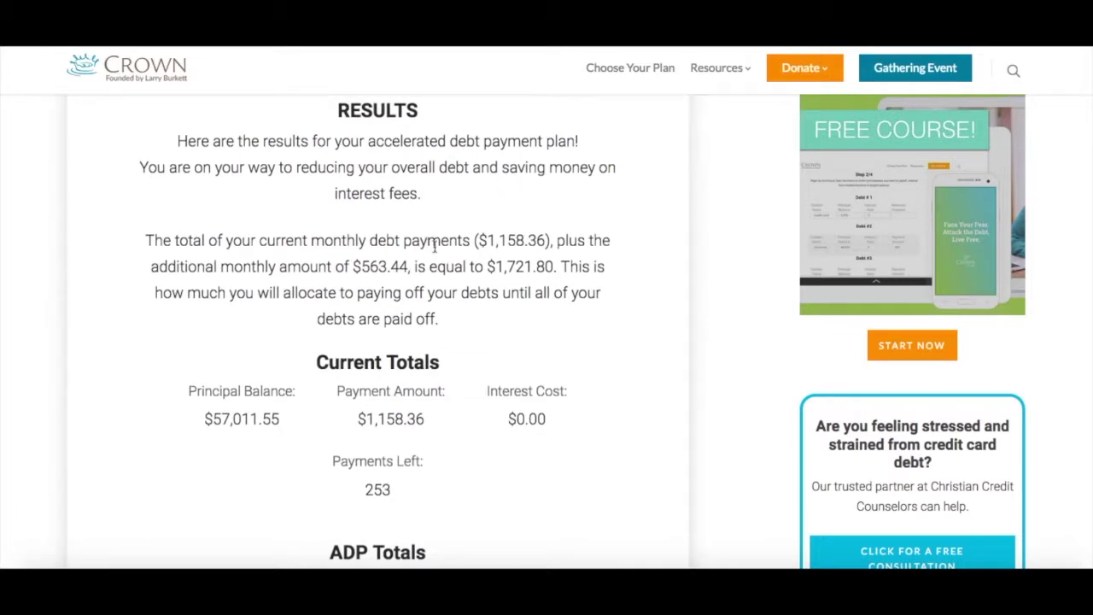
Compare the calculator's current principal balance with the debt total in B41 of the Excel budget, and return to the results
scroll(434, 246, down, 1)
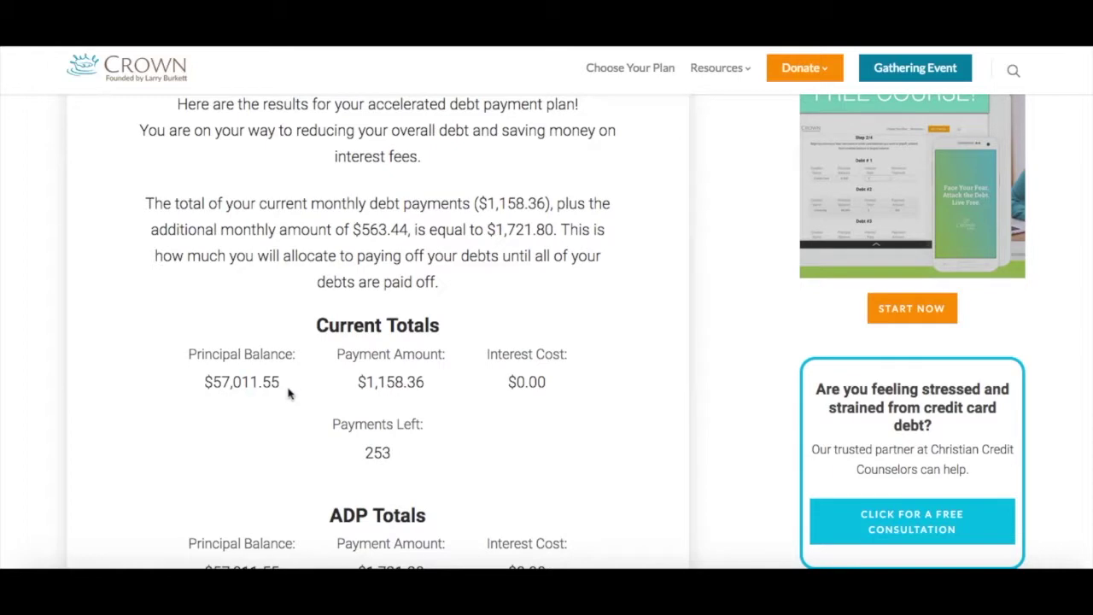
key(super+Tab)
click(180, 413)
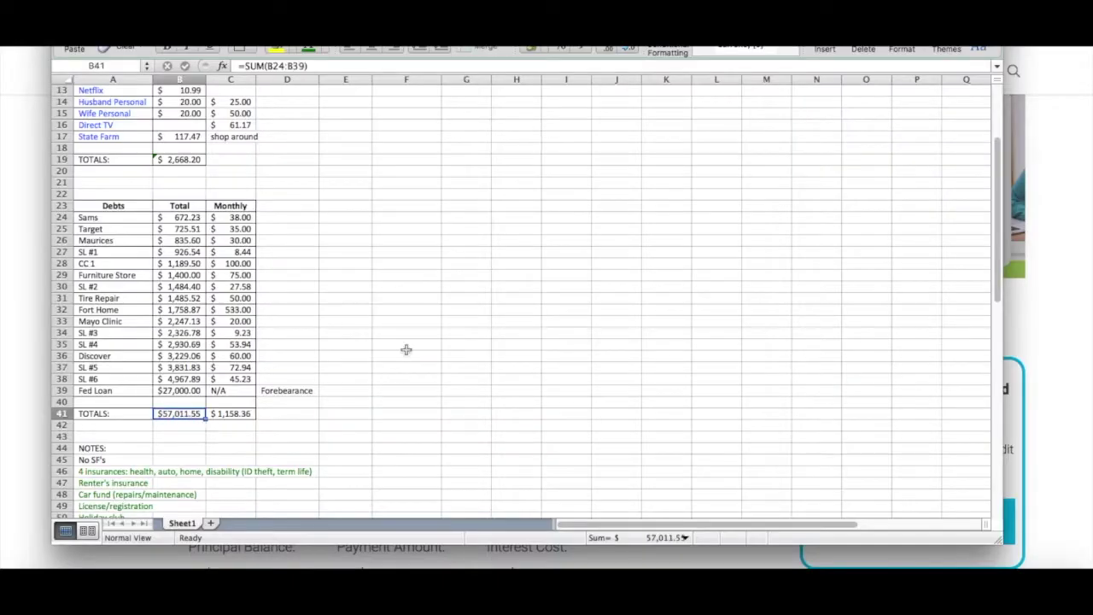
key(super+Tab)
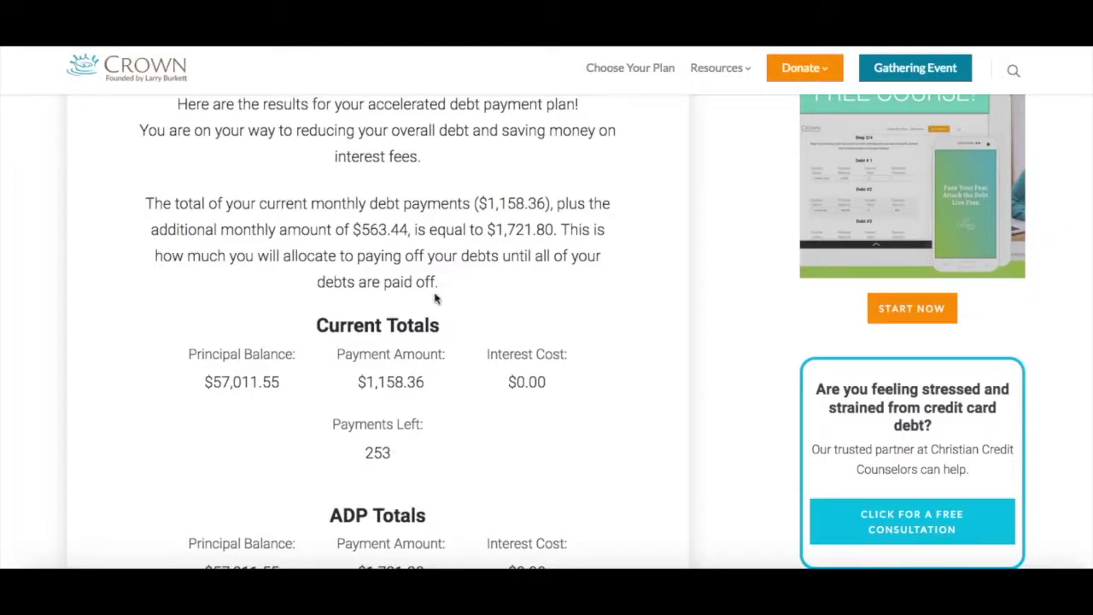
Compare the payments left under Current Totals and ADP Totals in the calculator results
scroll(436, 303, down, 2)
click(463, 309)
scroll(463, 309, down, 1)
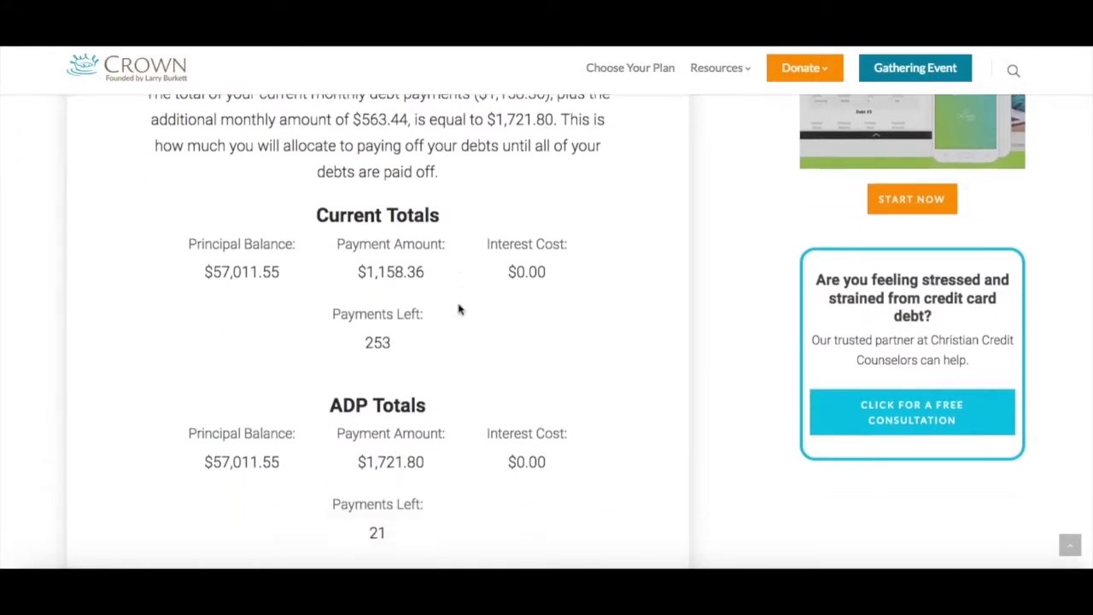
shift+click(394, 332)
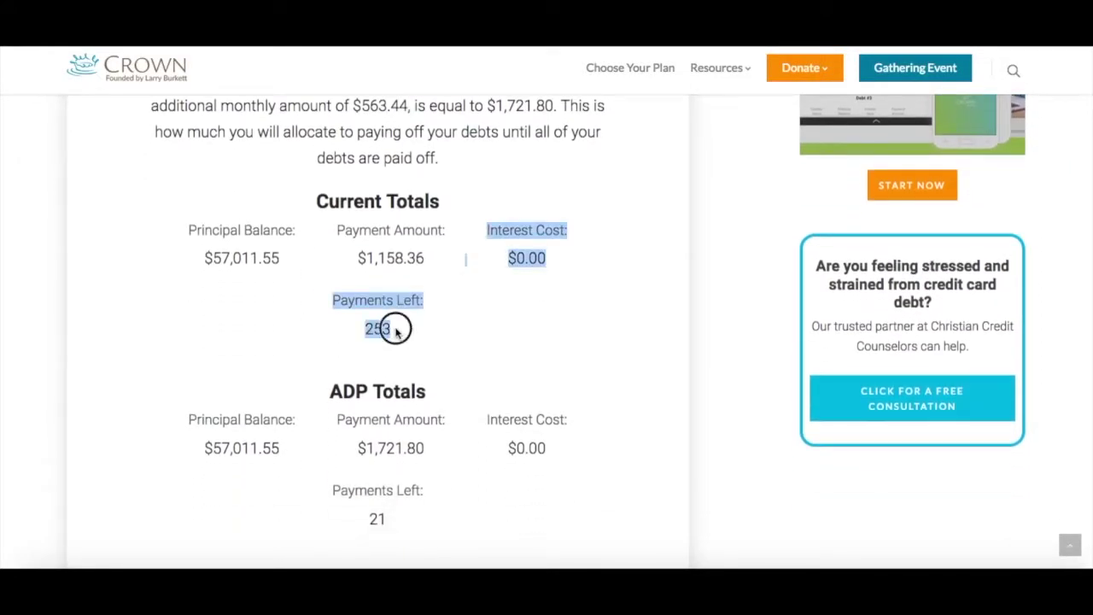
click(504, 351)
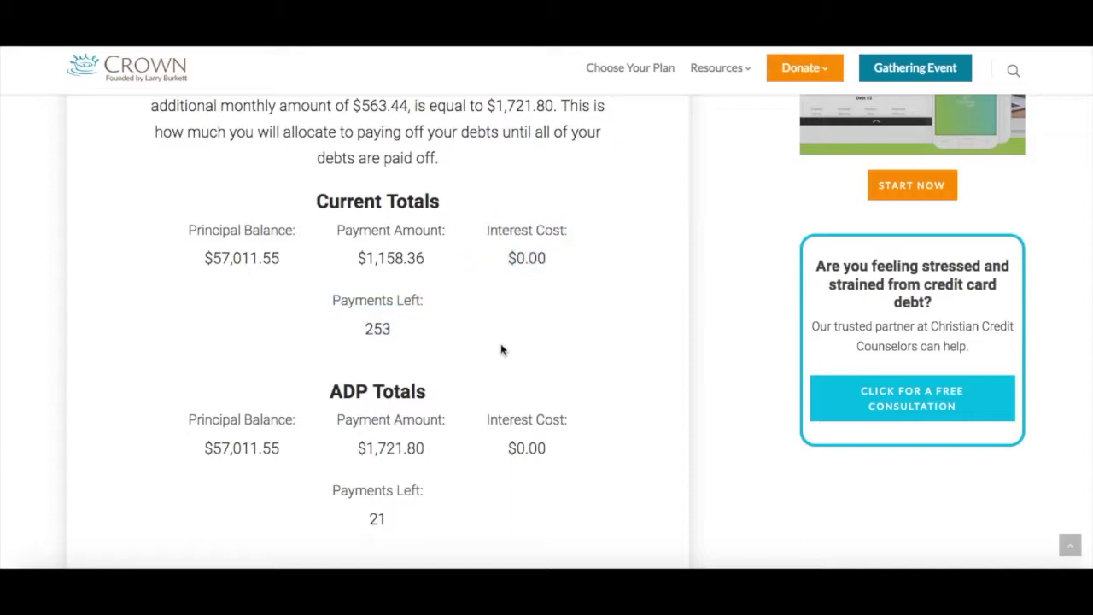
Examine the time and interest savings of the accelerated payoff plan and the start of the payment schedule
scroll(496, 350, down, 3)
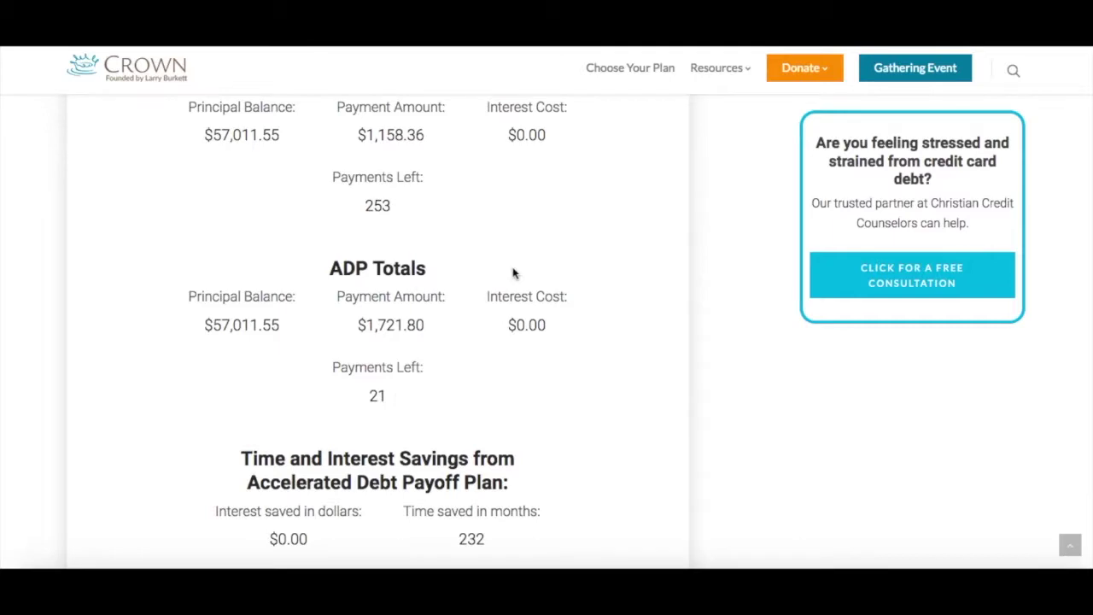
scroll(512, 274, down, 5)
scroll(560, 273, down, 4)
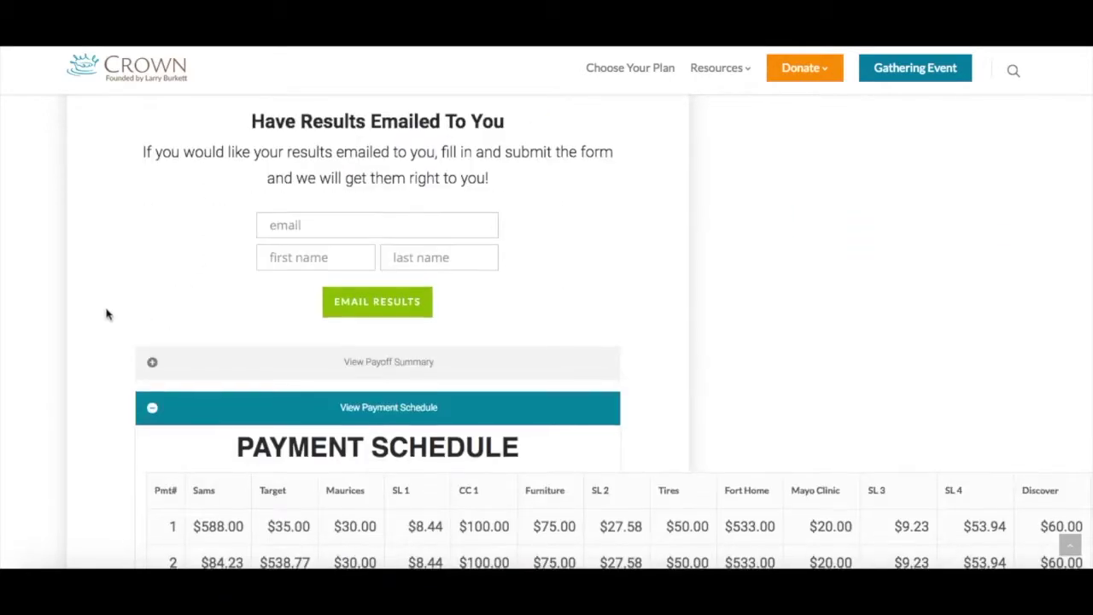
Examine how each debt is paid off across the payment schedule, from the first payment through the last and the PDF download option
scroll(100, 317, down, 5)
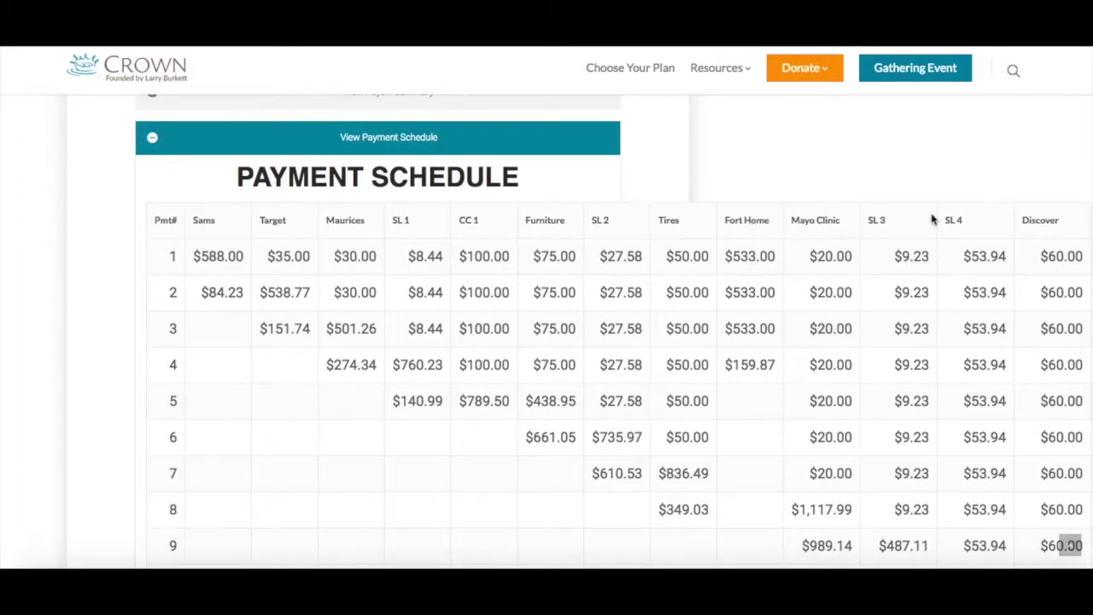
scroll(277, 232, down, 1)
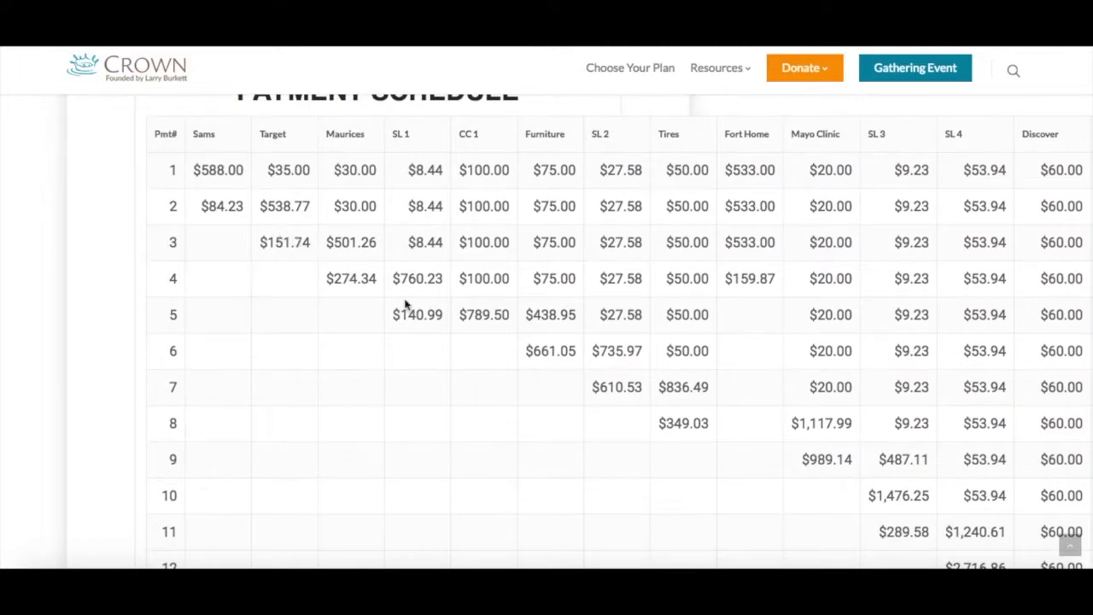
scroll(170, 203, down, 1)
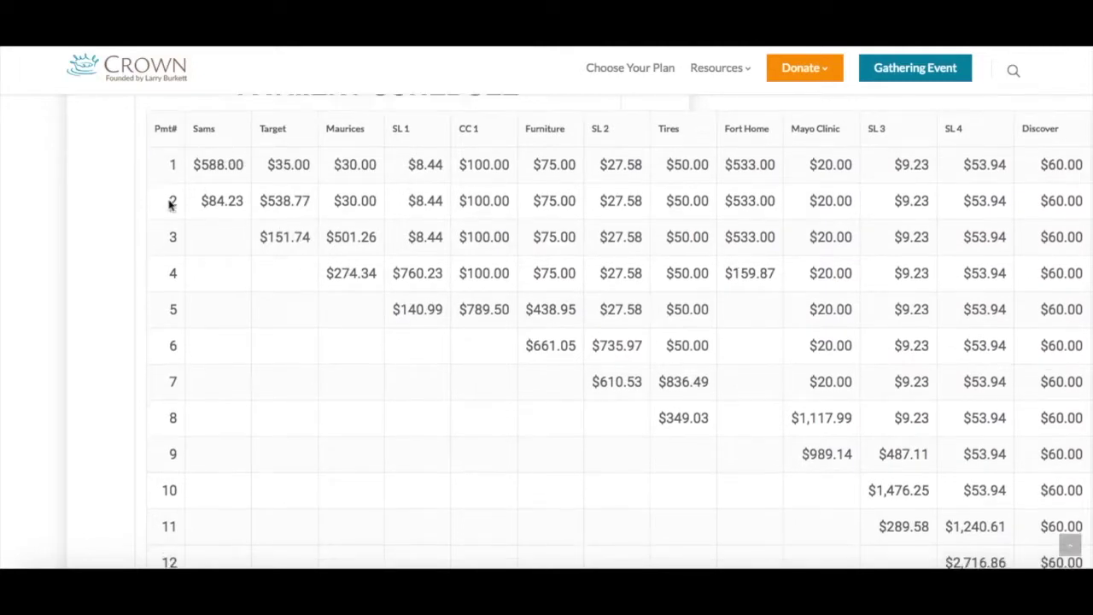
scroll(170, 203, down, 3)
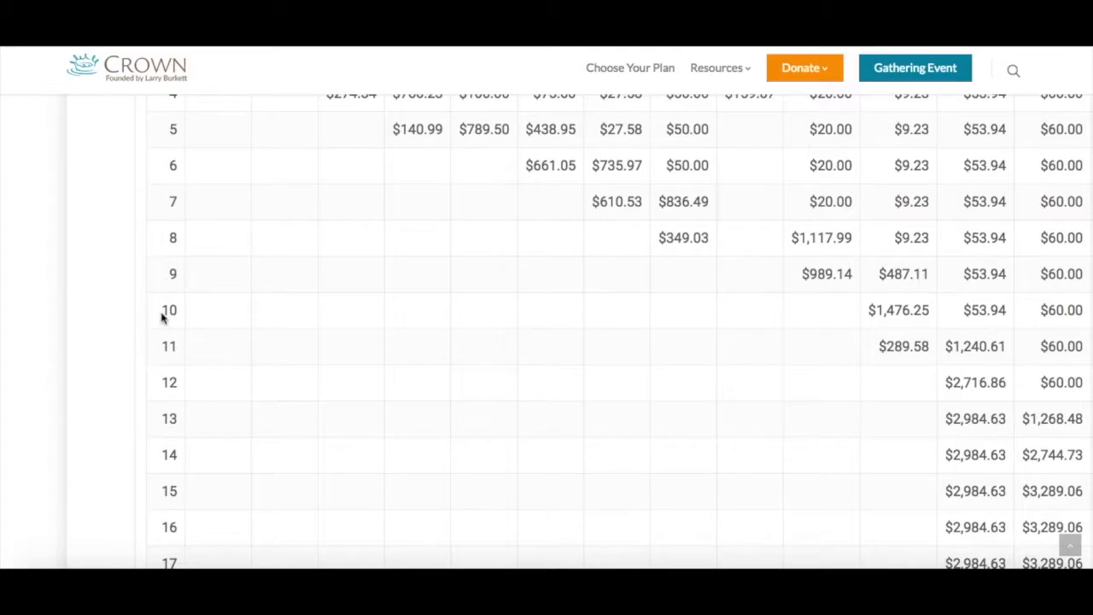
scroll(162, 316, down, 5)
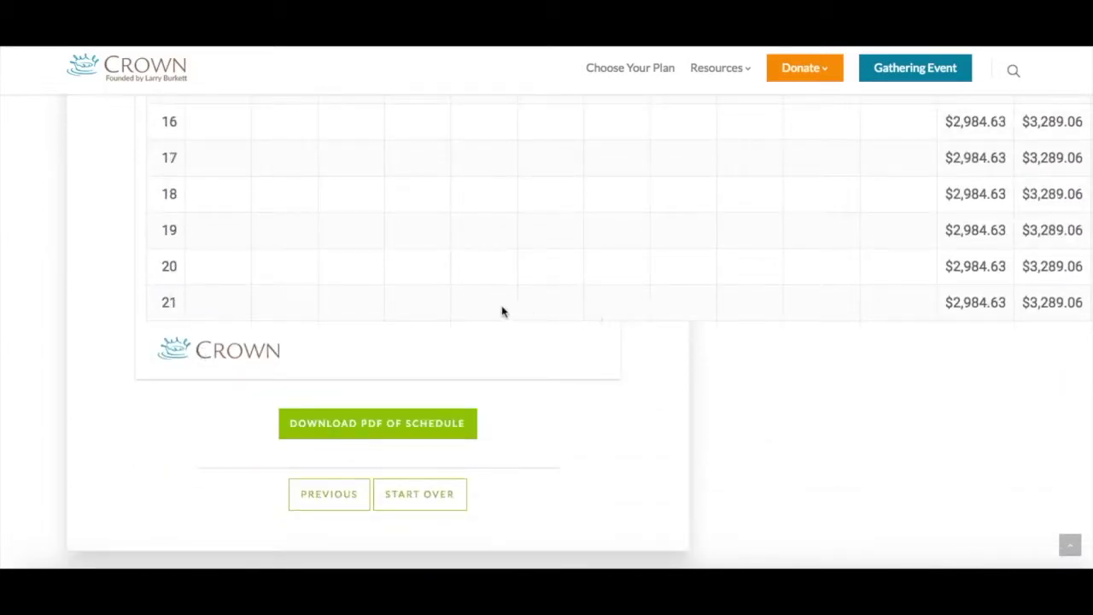
scroll(502, 312, up, 2)
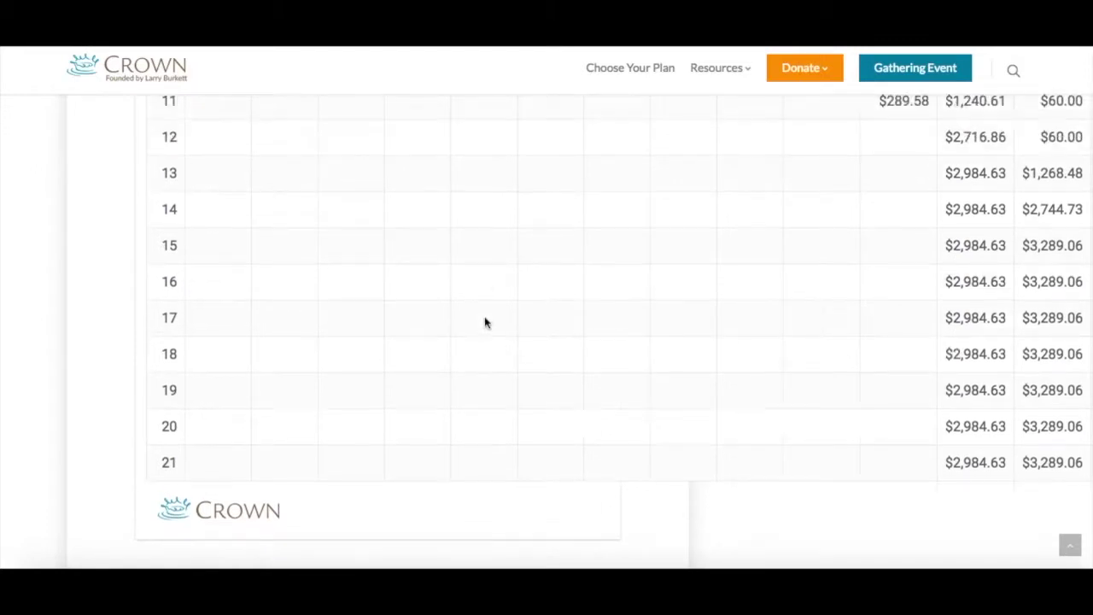
scroll(484, 321, up, 3)
scroll(484, 322, down, 4)
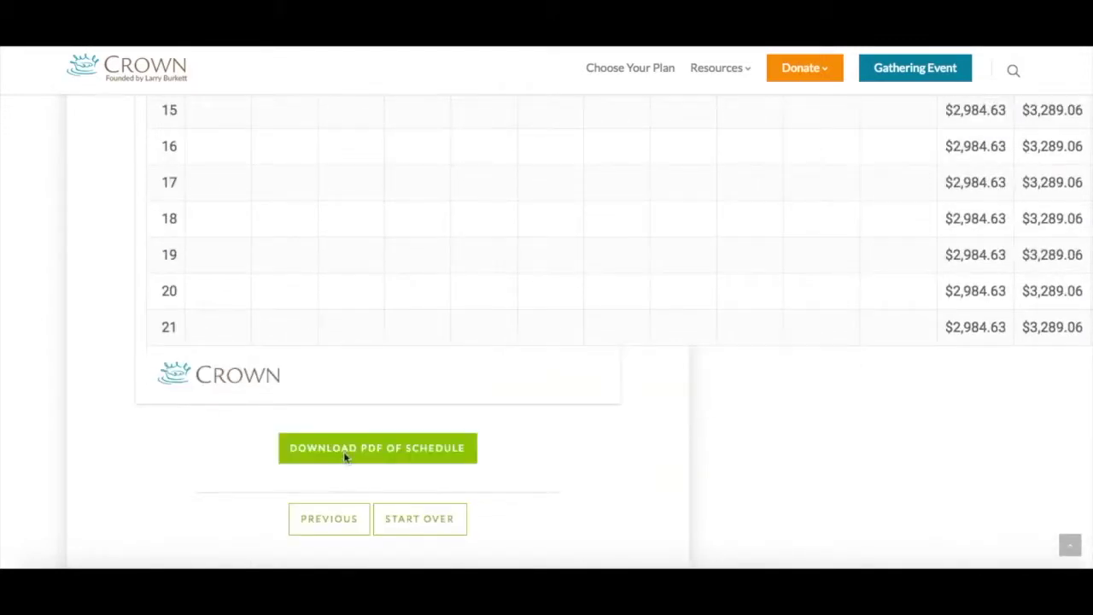
Recheck the early payments in the schedule, the payments left and time savings, and the form for emailing the results
scroll(435, 361, up, 5)
scroll(436, 361, up, 2)
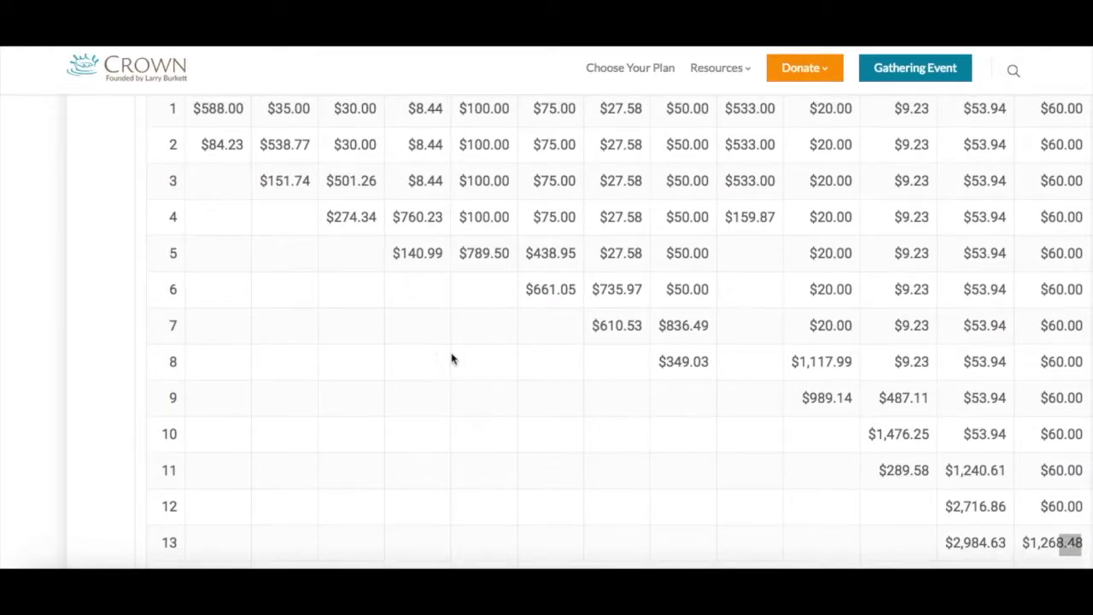
scroll(472, 357, up, 2)
scroll(473, 357, up, 1)
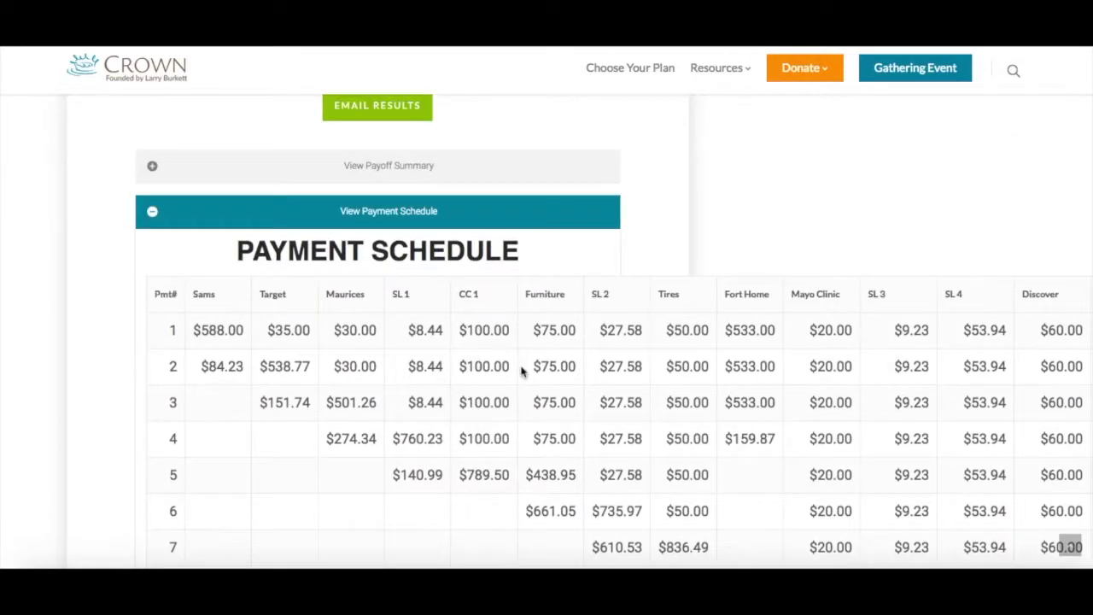
scroll(652, 336, up, 3)
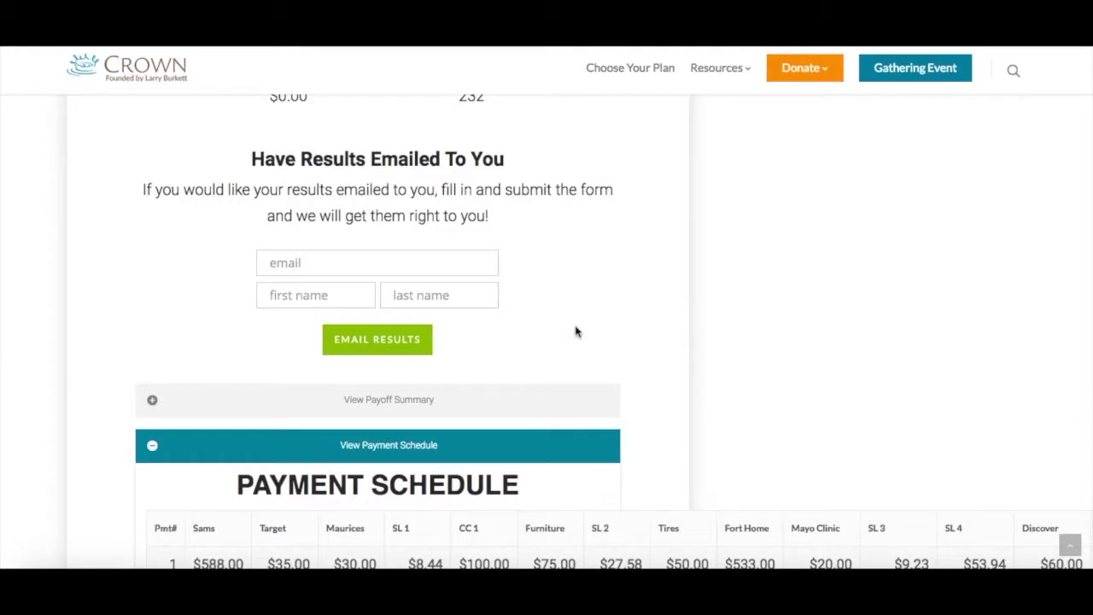
scroll(577, 332, up, 3)
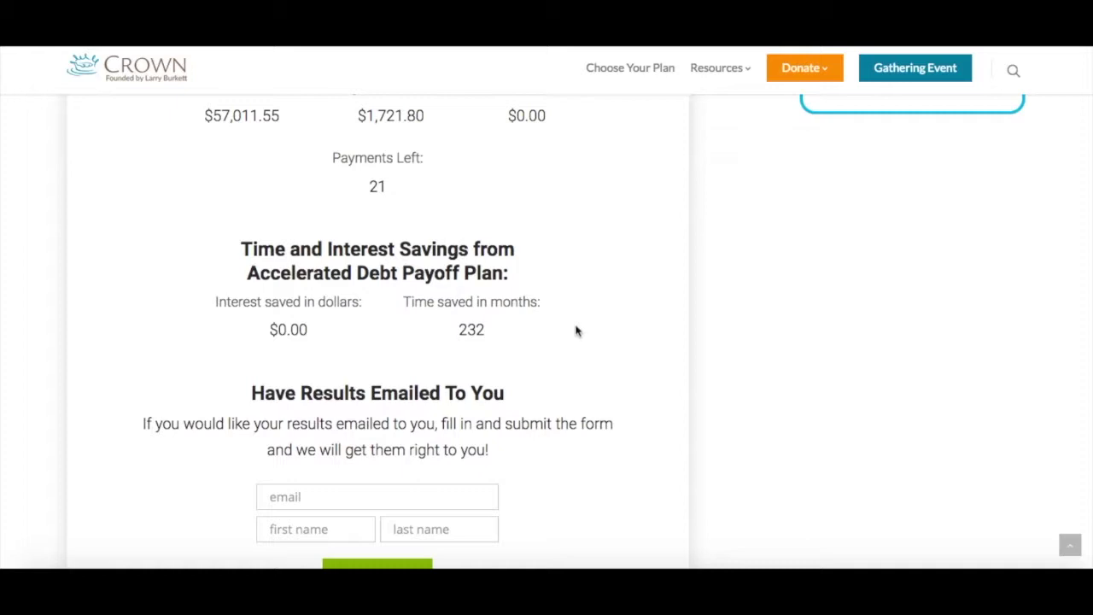
scroll(590, 315, down, 3)
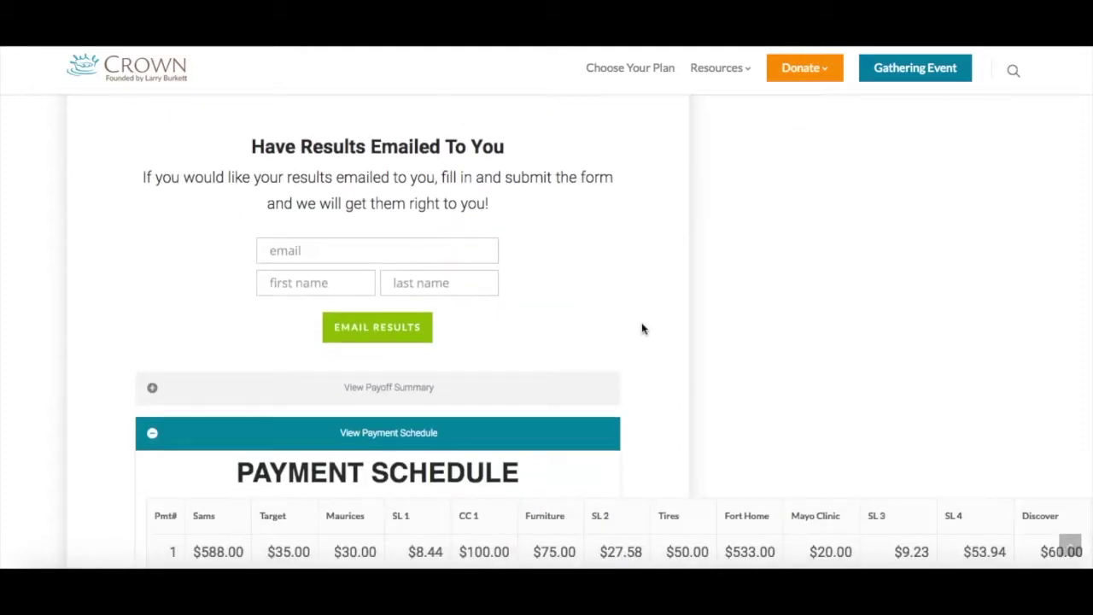
scroll(643, 329, down, 1)
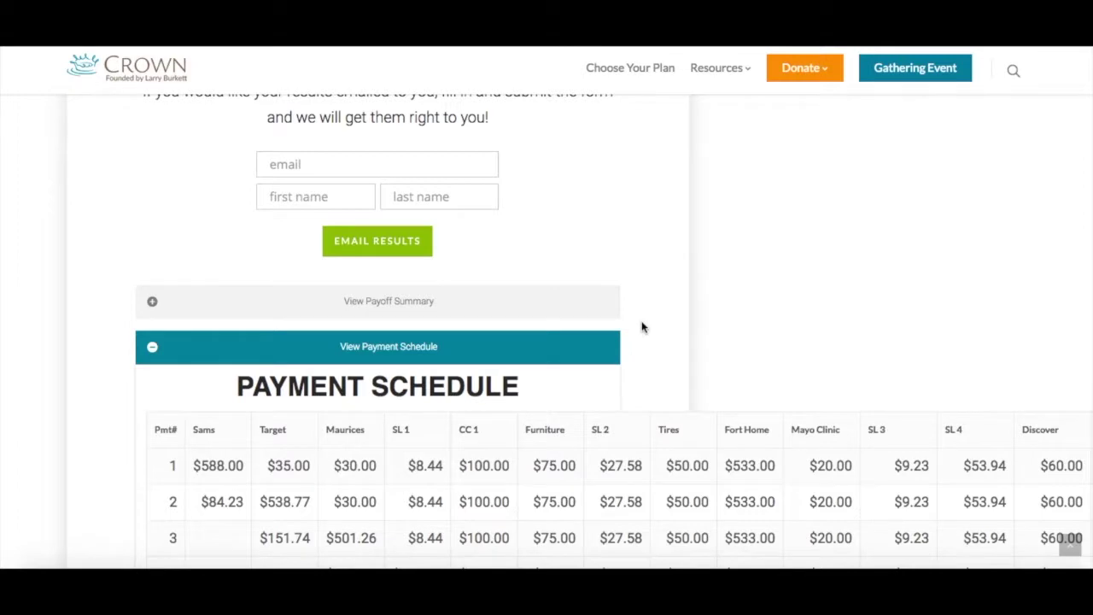